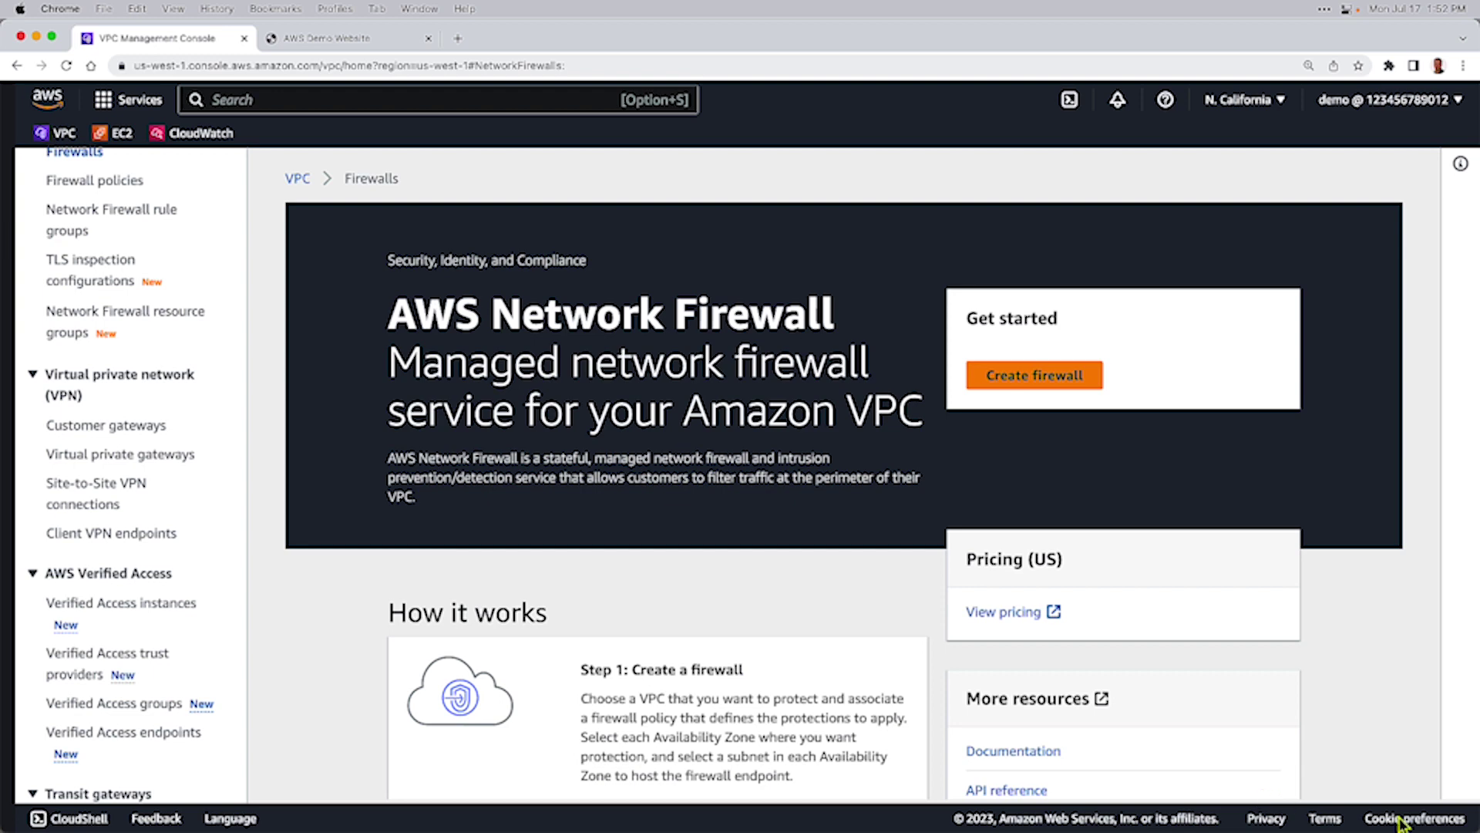
Start creating a network firewall and name it AWSFIREWALLDEMO
click(1015, 378)
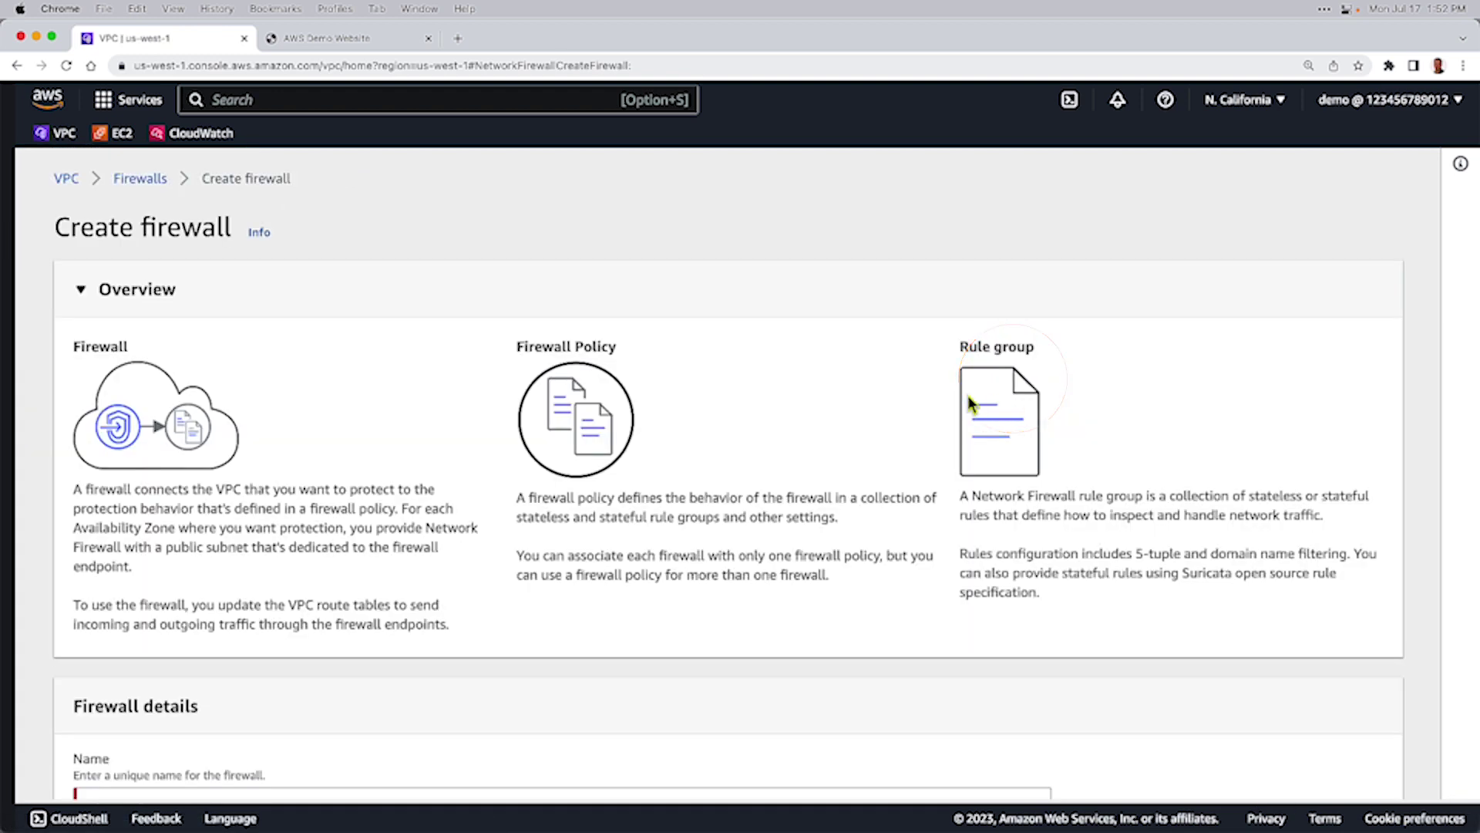
scroll(694, 420, down, 1)
scroll(637, 444, down, 2)
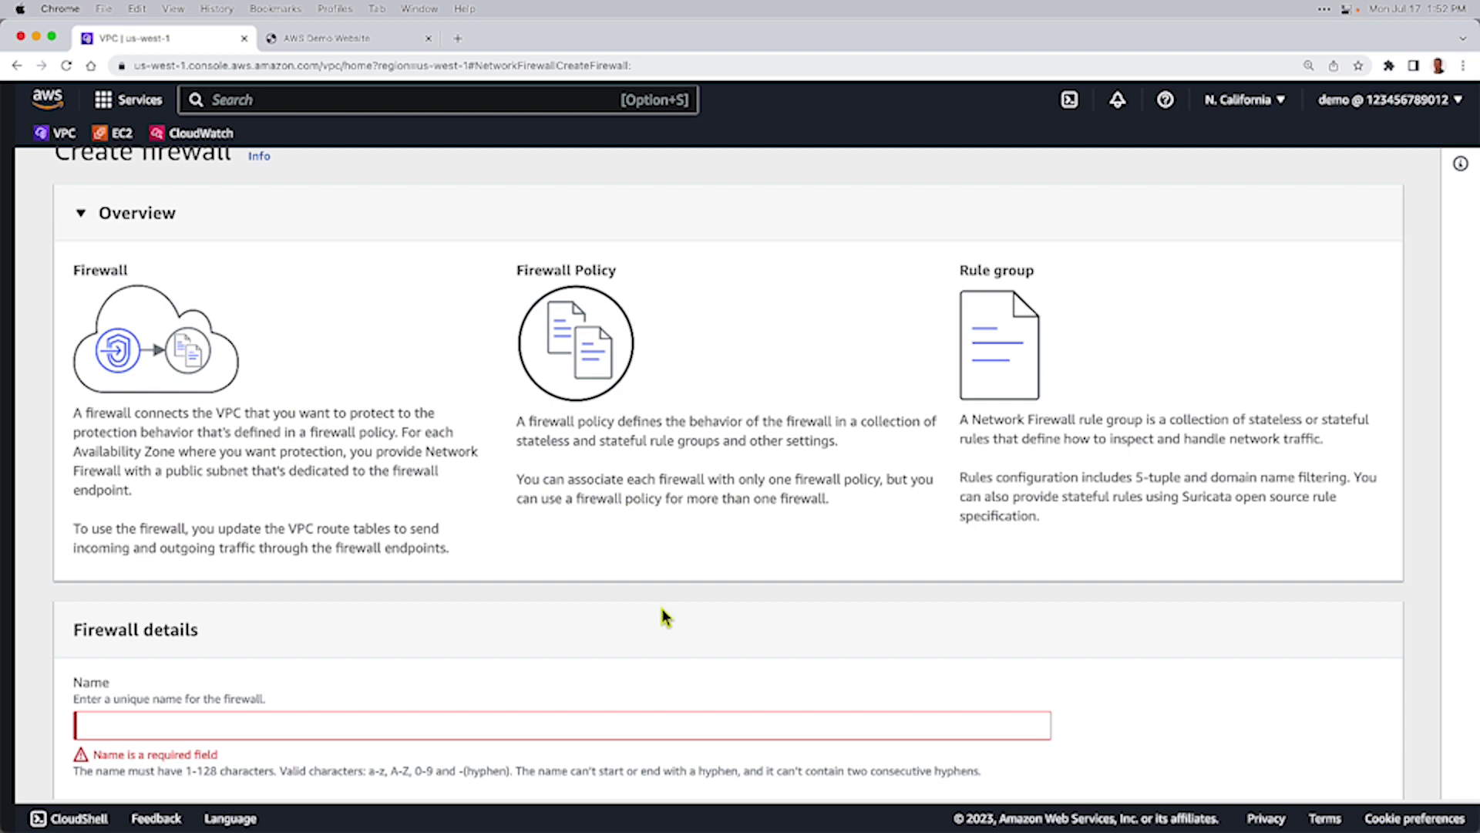
scroll(671, 602, down, 5)
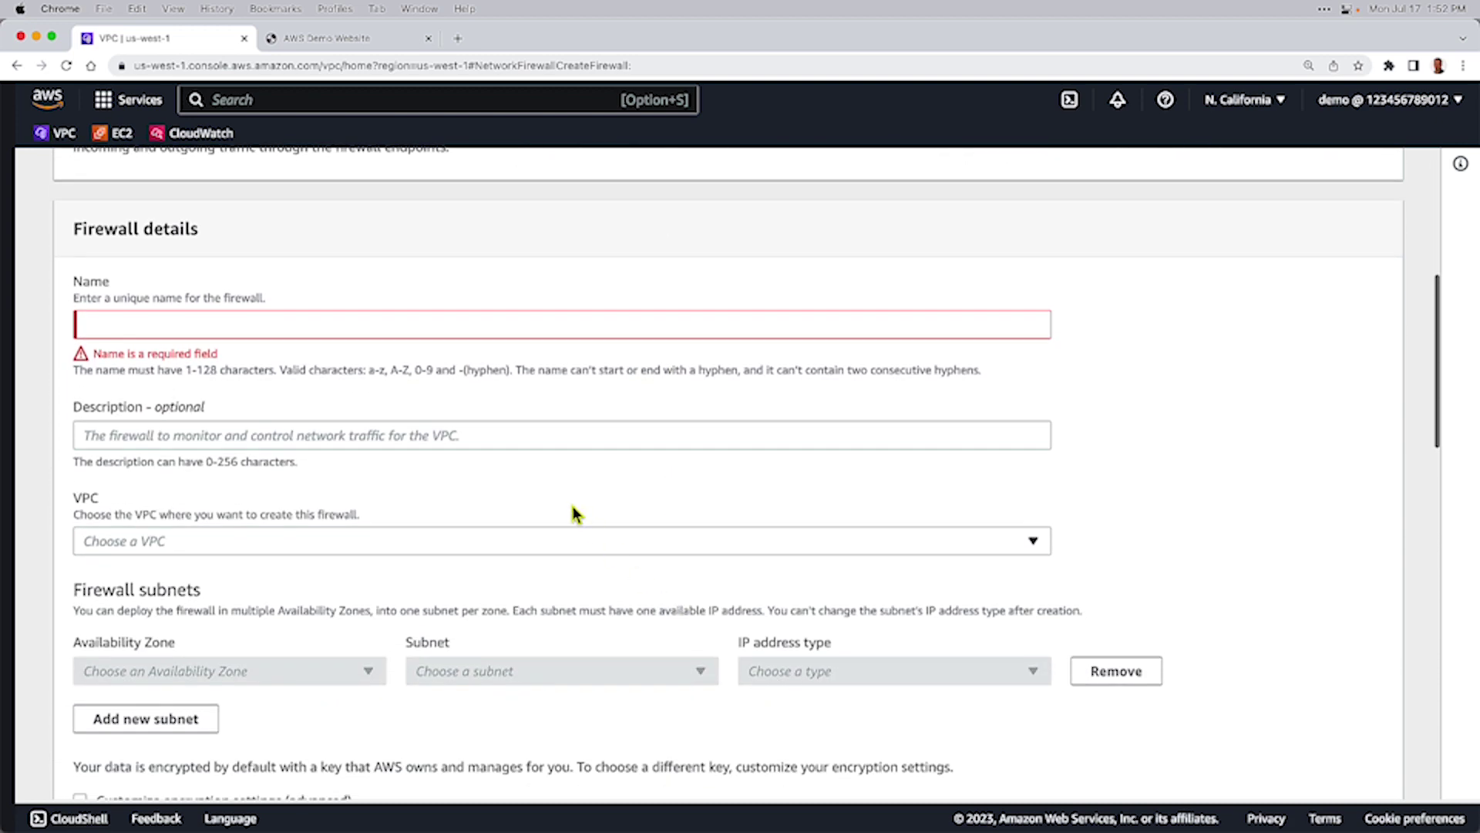
scroll(571, 513, down, 1)
click(179, 286)
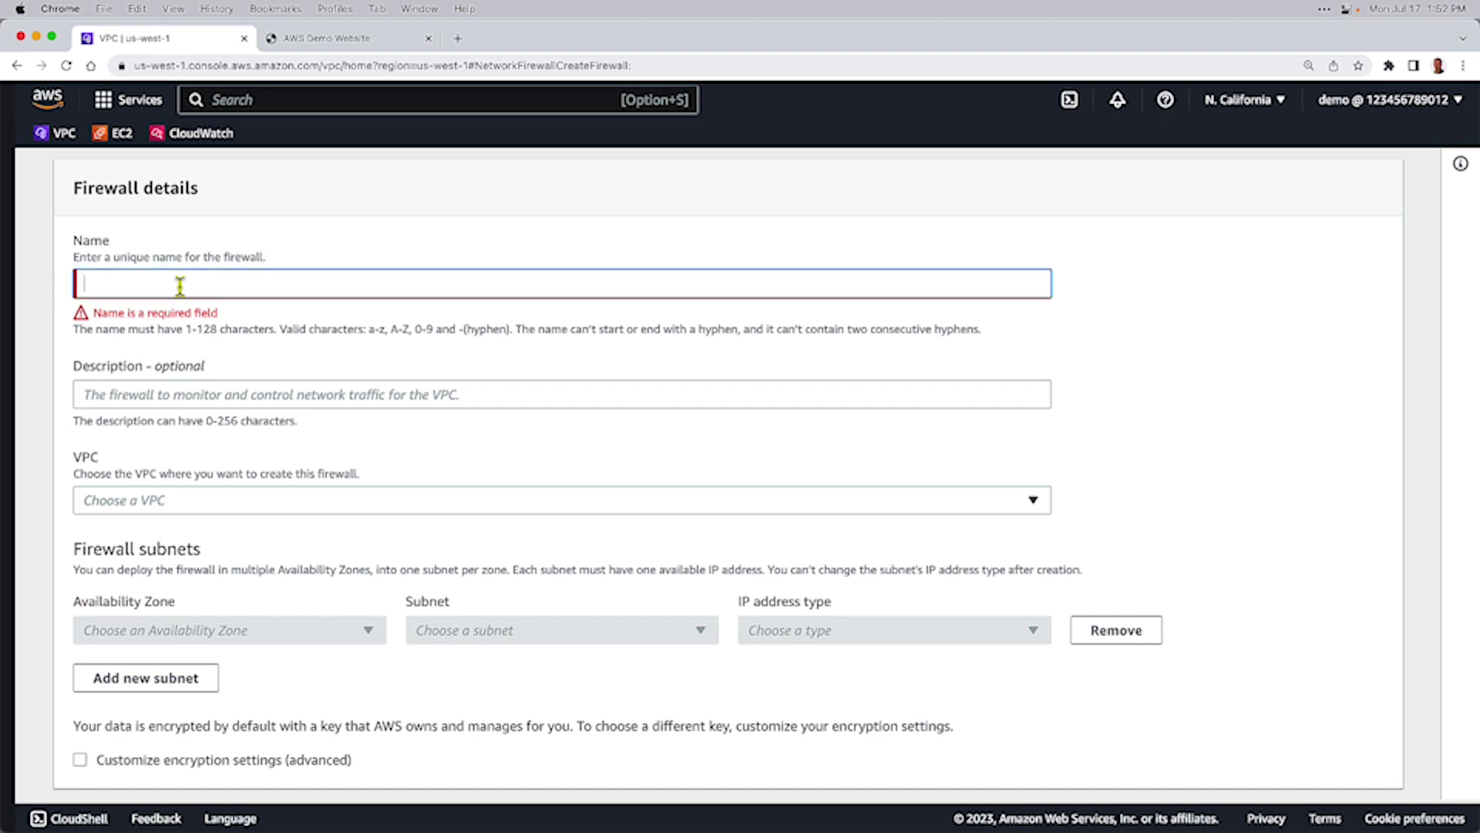
text(AWSFIREWALLDEMO)
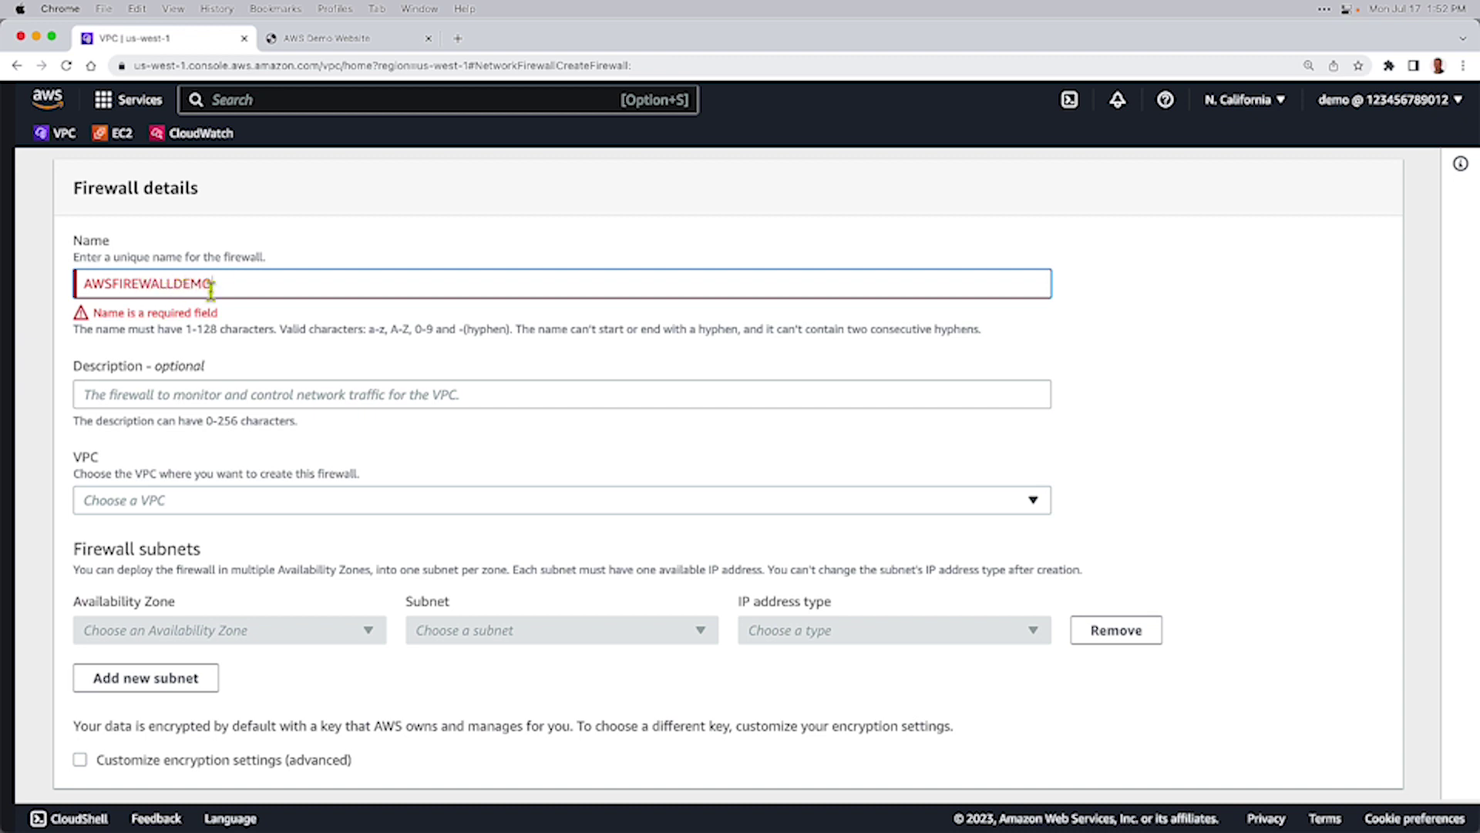
Enter "AWS FIREWALL DEMO" as the firewall's description
drag(231, 284, 80, 279)
key(cmd+c)
click(128, 395)
key(cmd+v)
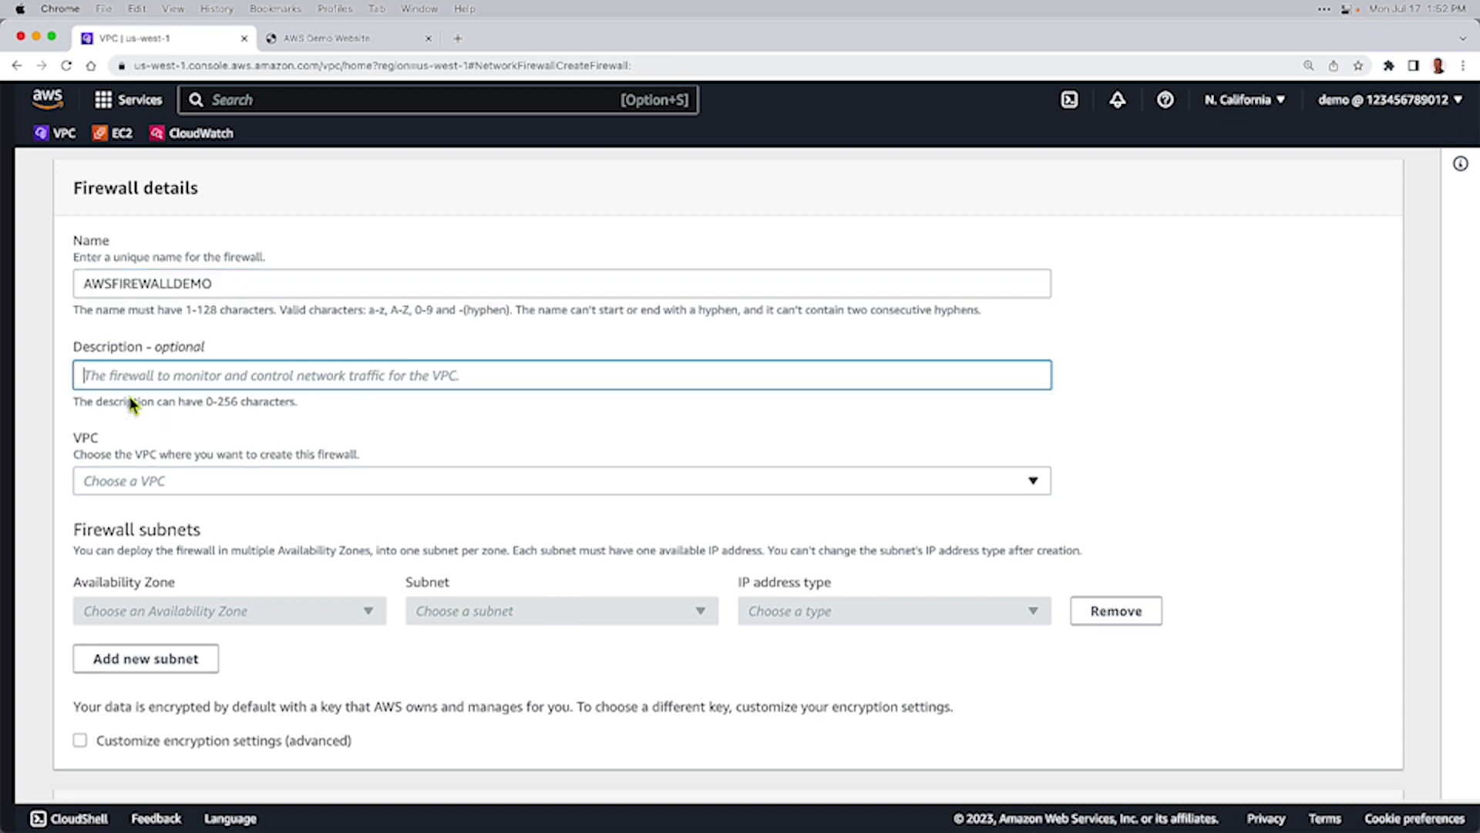
click(110, 376)
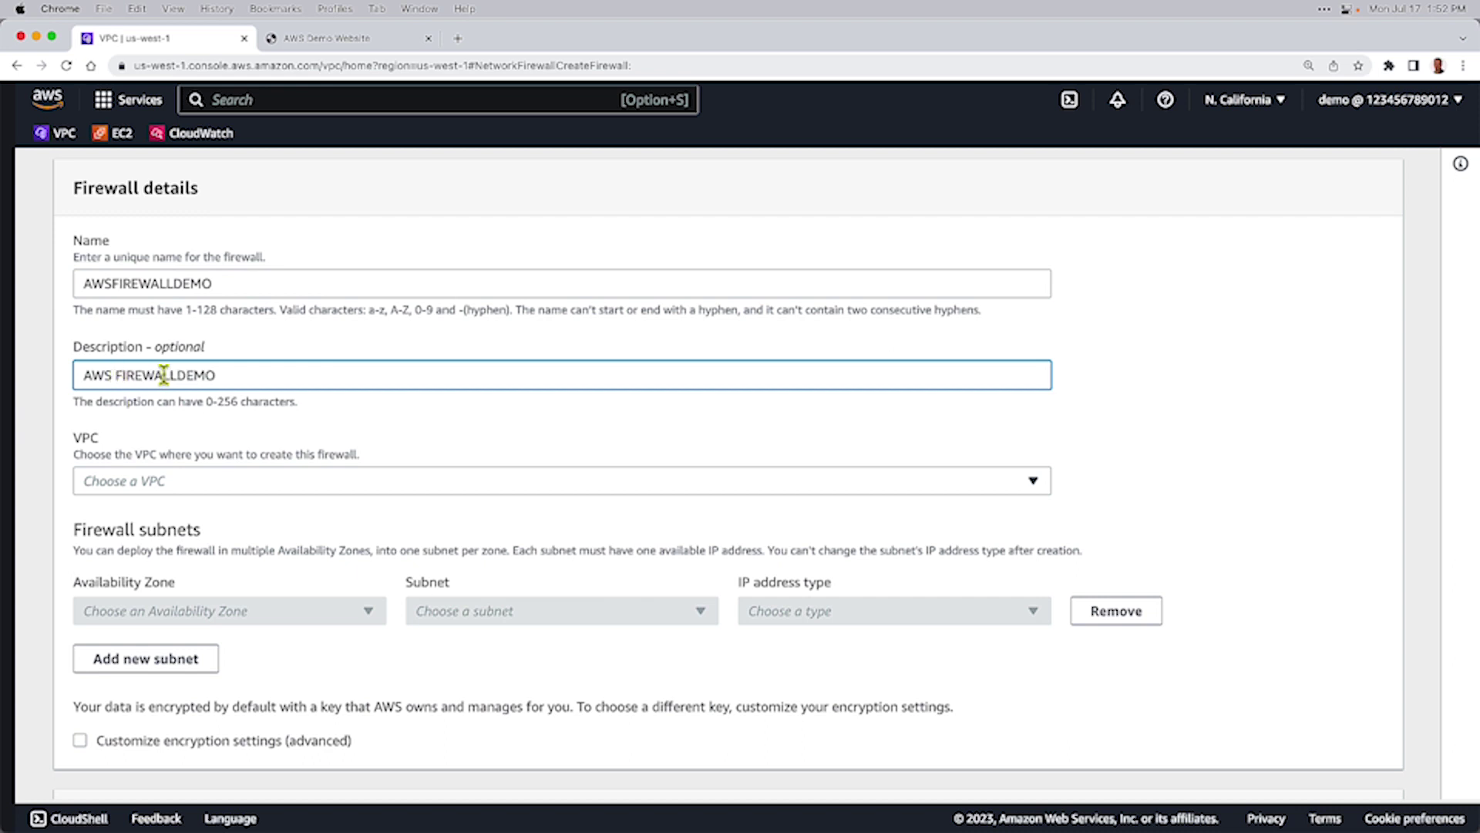
click(178, 376)
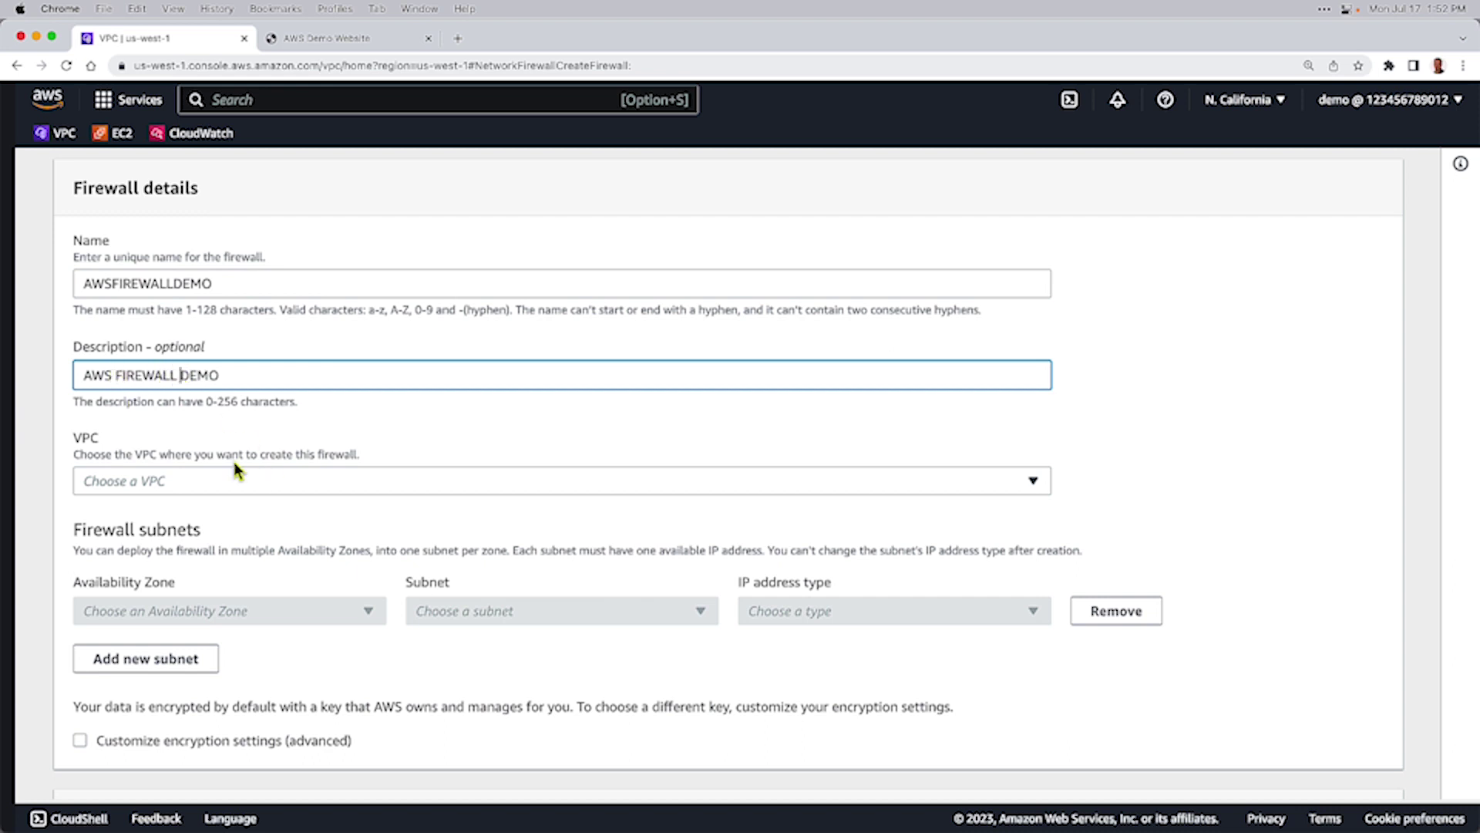
Place the firewall in Network Firewall VPC, using Firewall Subnet in availability zone us-west-1a with the IPv4 address type
click(164, 492)
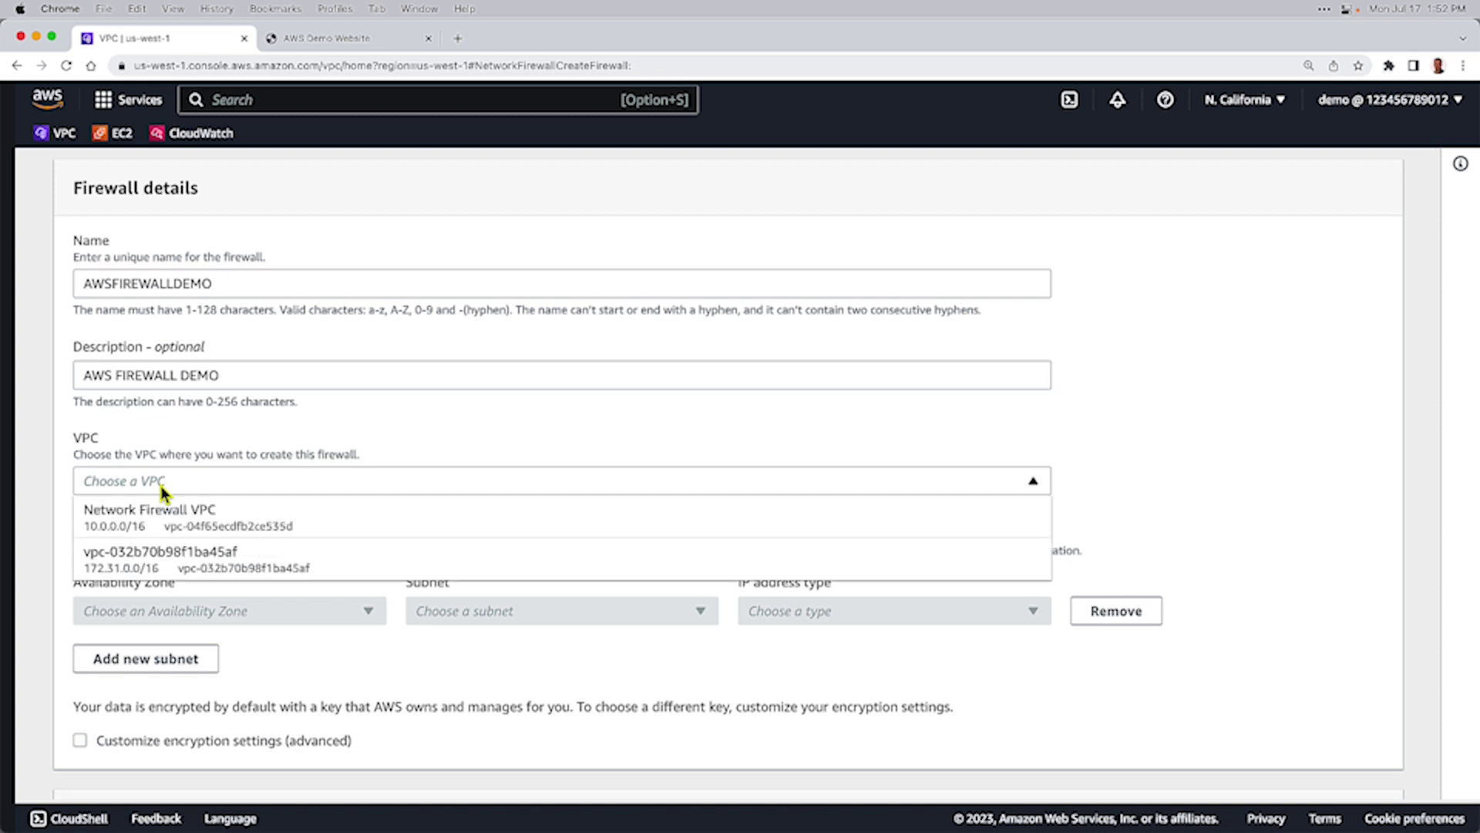
click(119, 513)
scroll(364, 444, down, 3)
scroll(363, 451, down, 3)
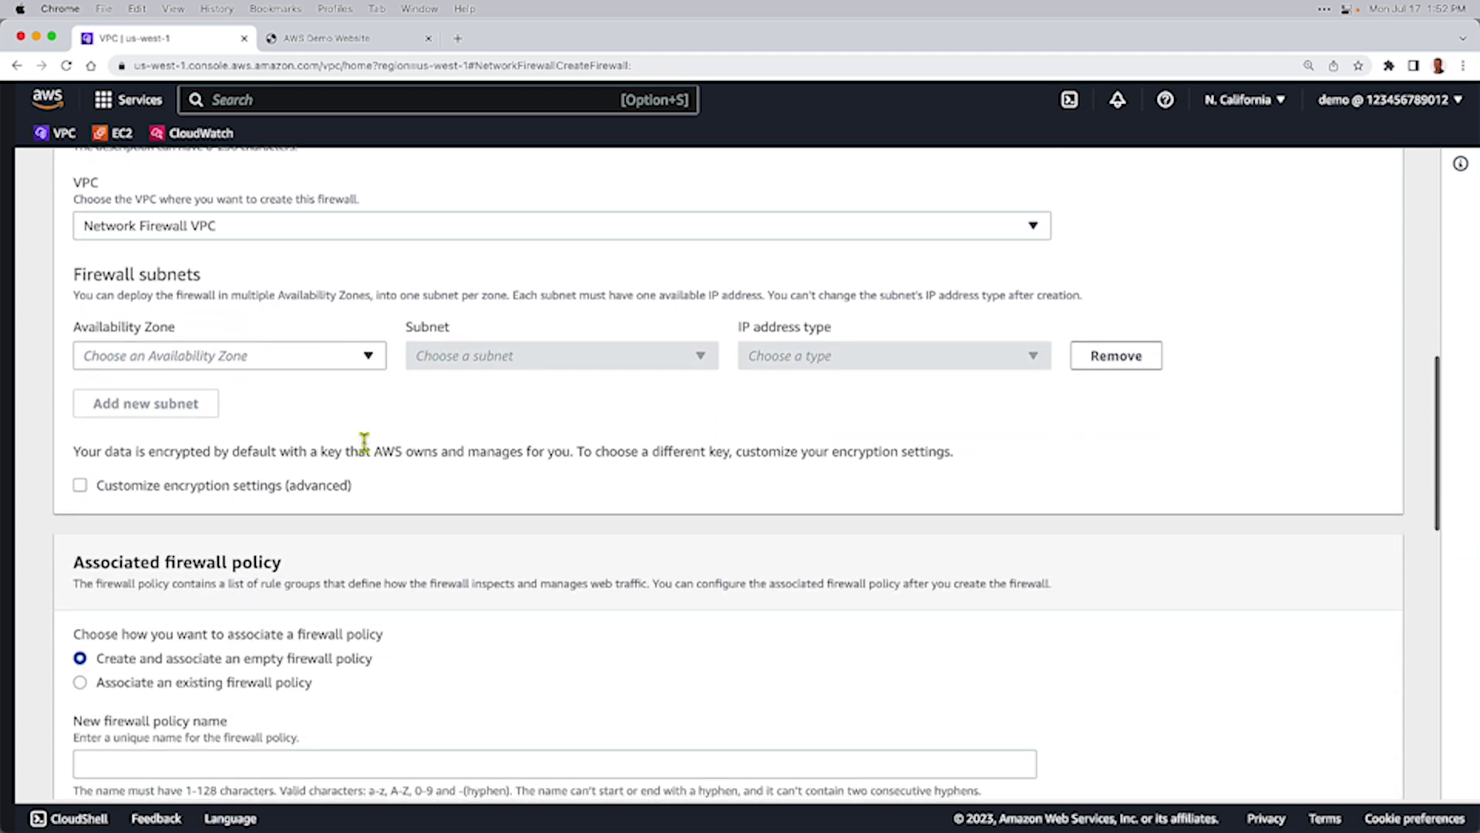
click(203, 359)
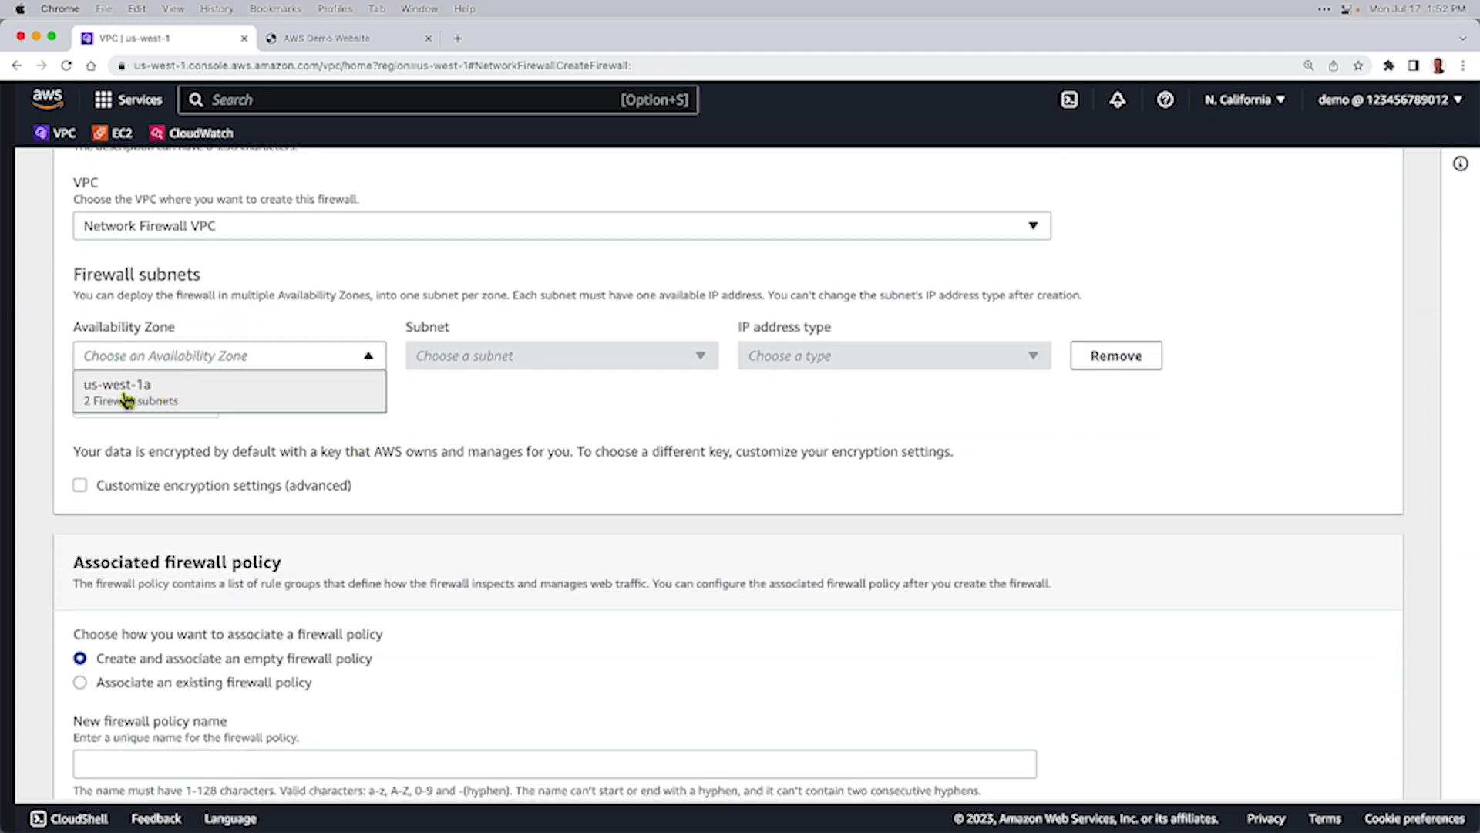
click(166, 399)
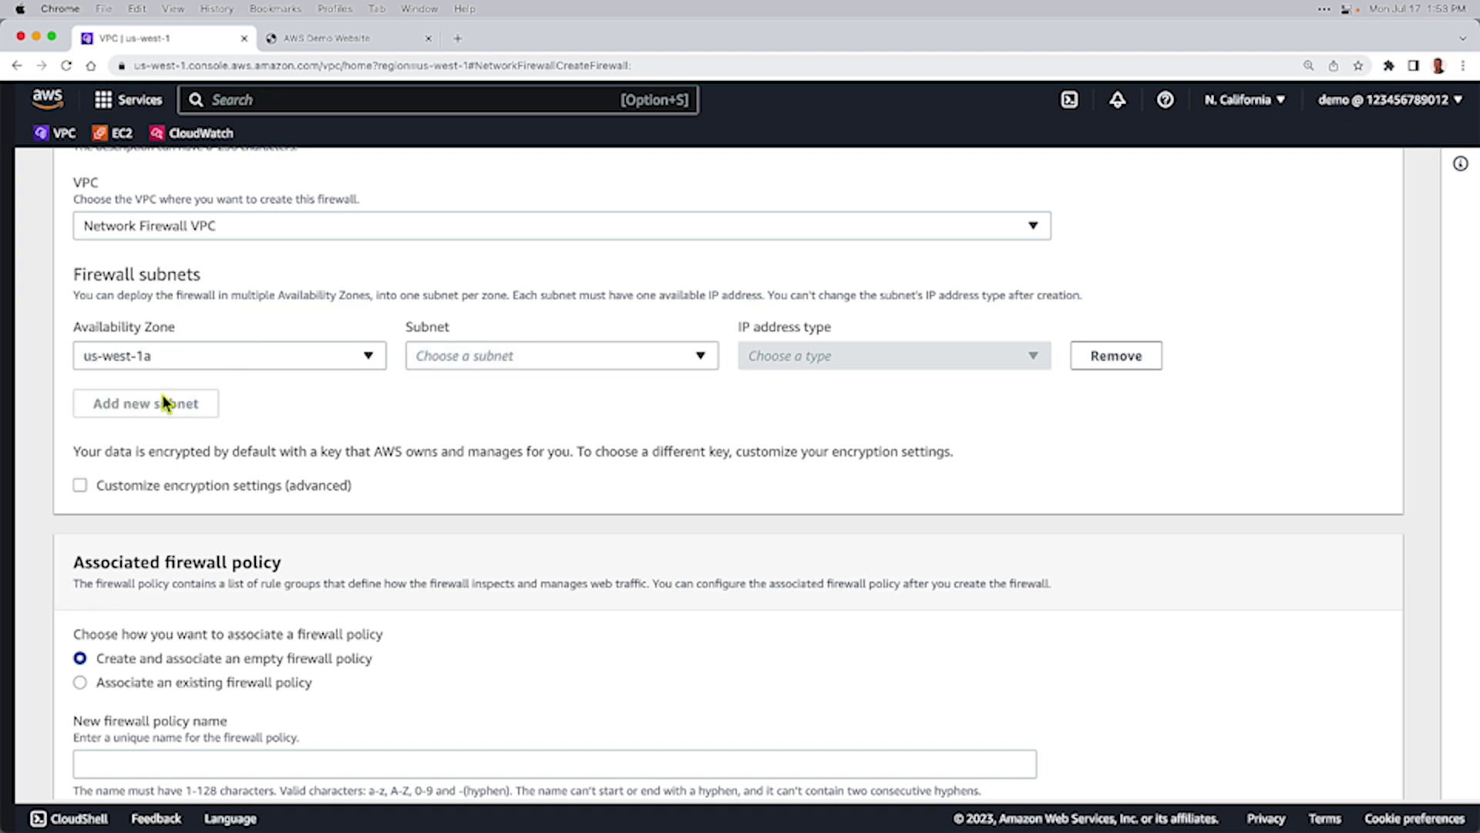
click(484, 362)
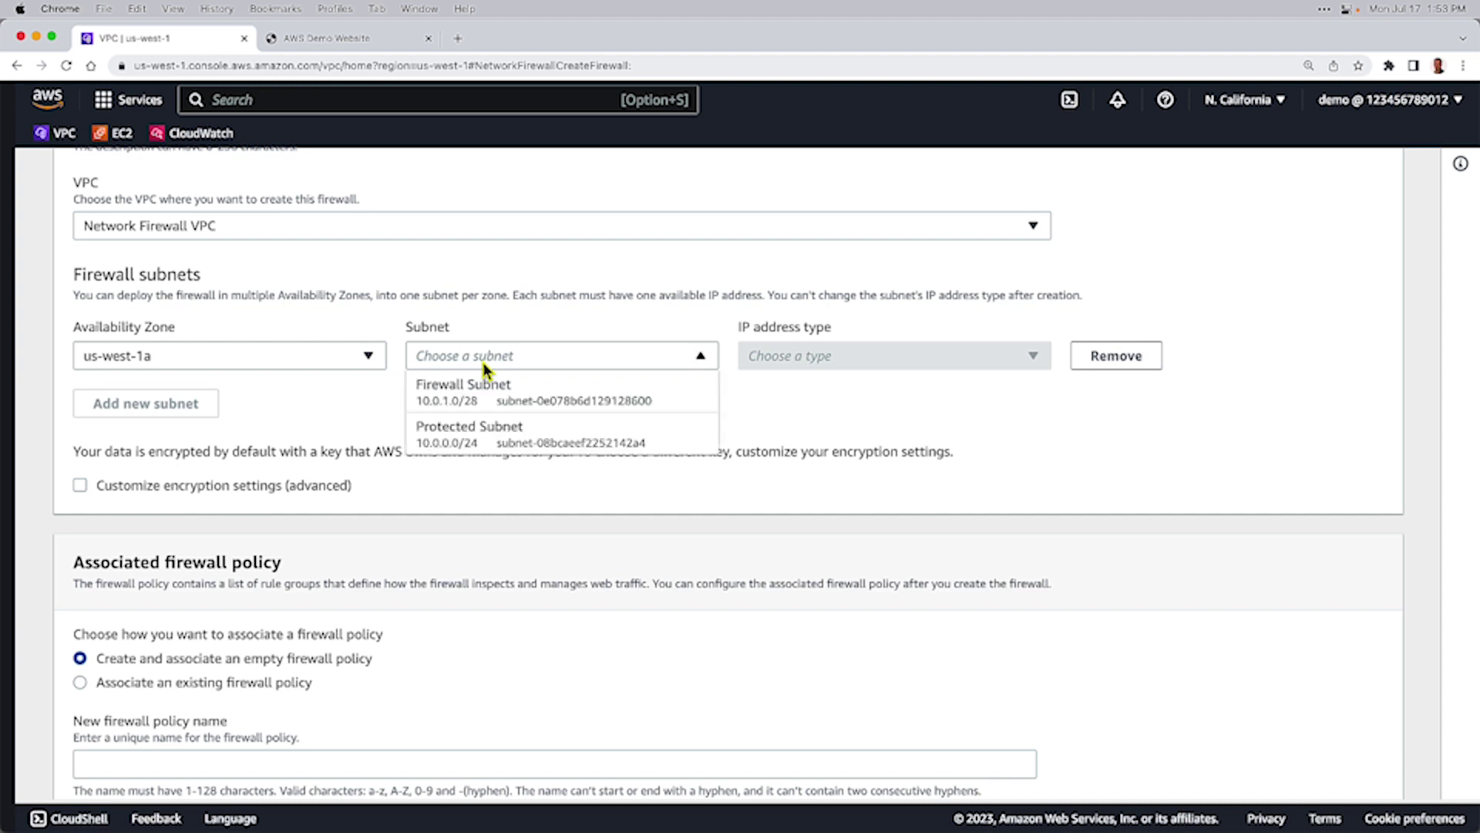
click(503, 401)
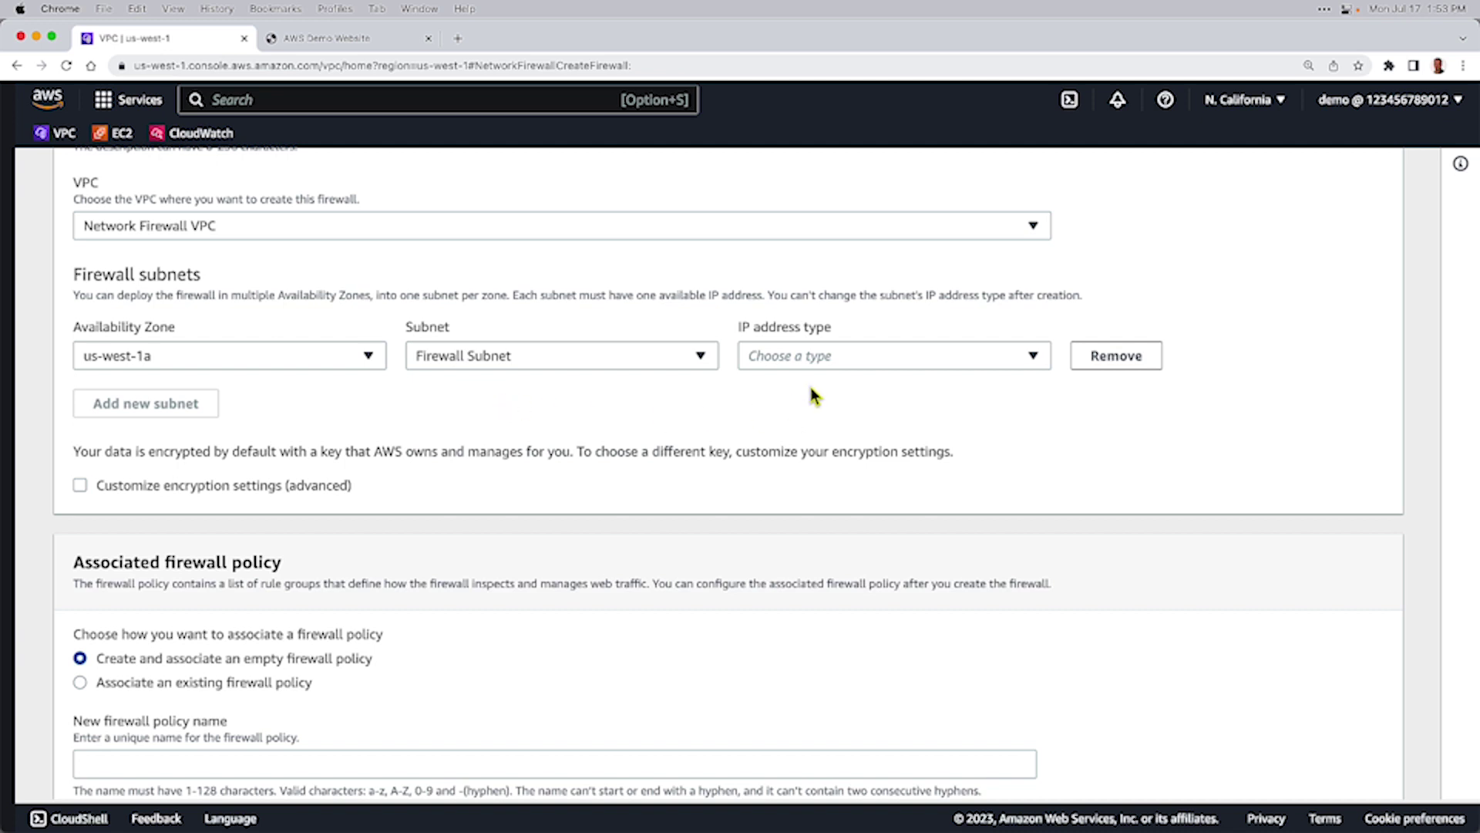
click(815, 363)
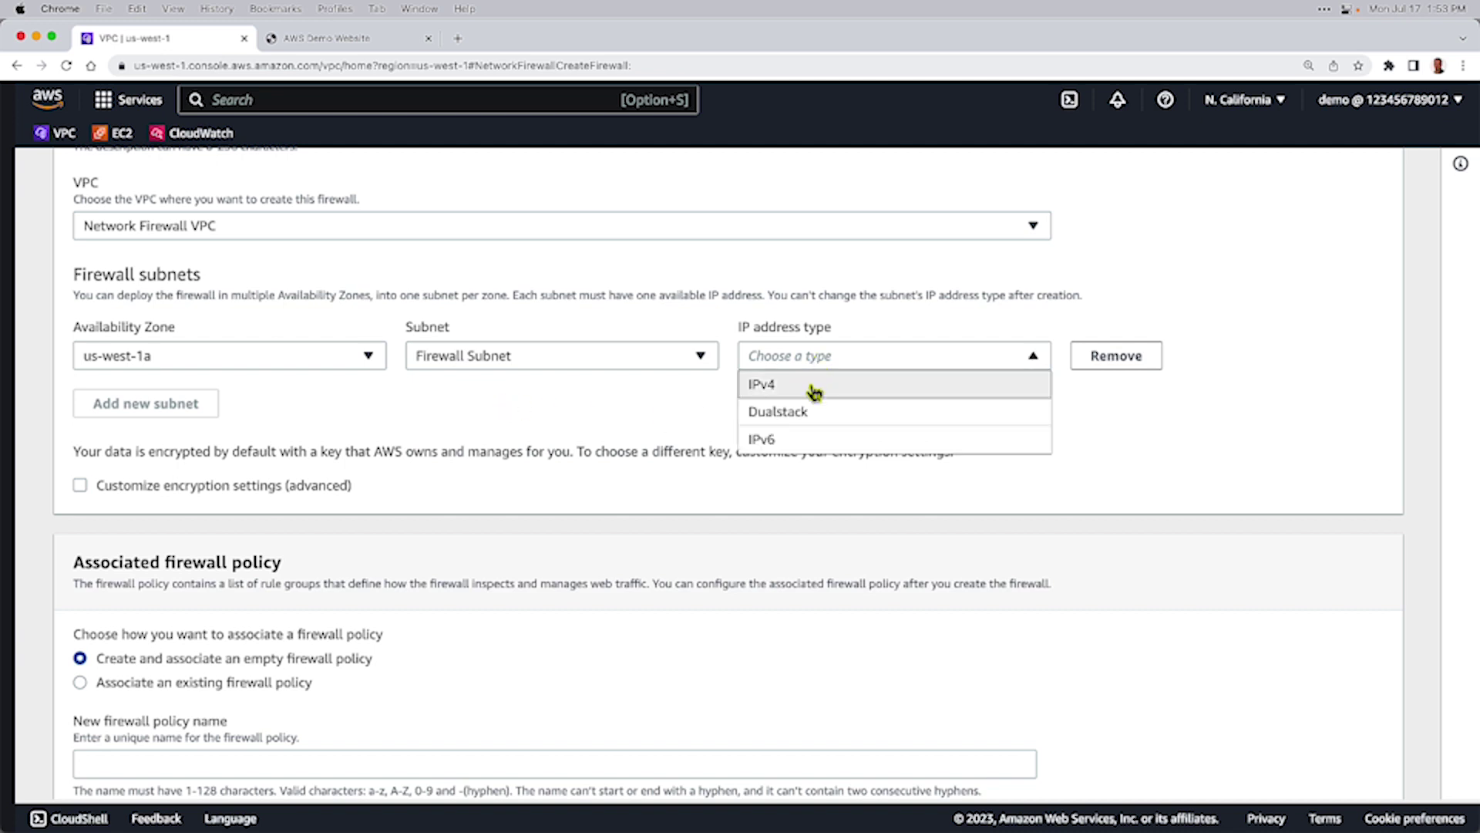
click(814, 386)
Name the new empty firewall policy TLSFWDemoPolicy
scroll(859, 430, down, 5)
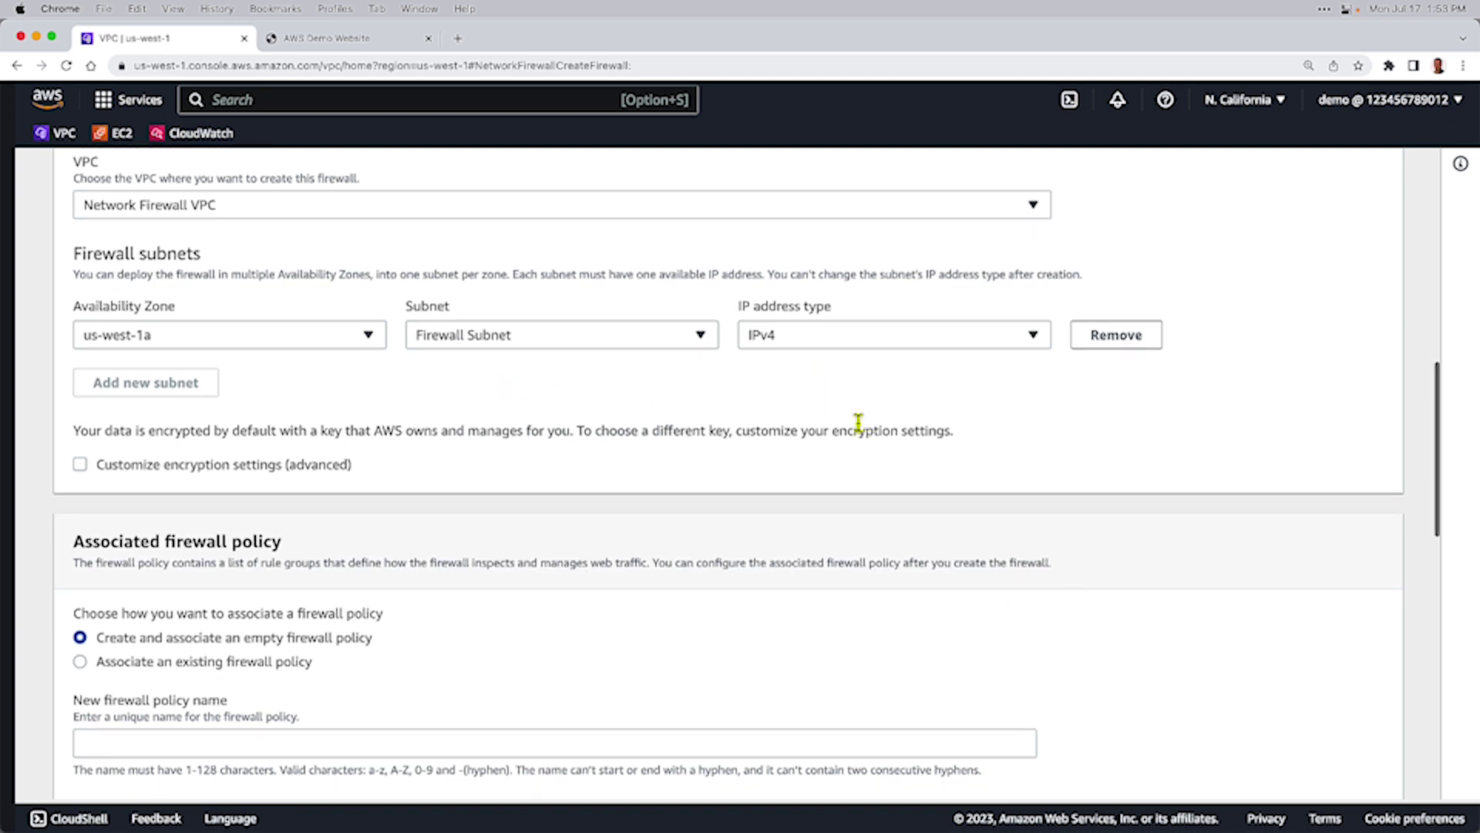
scroll(859, 423, down, 3)
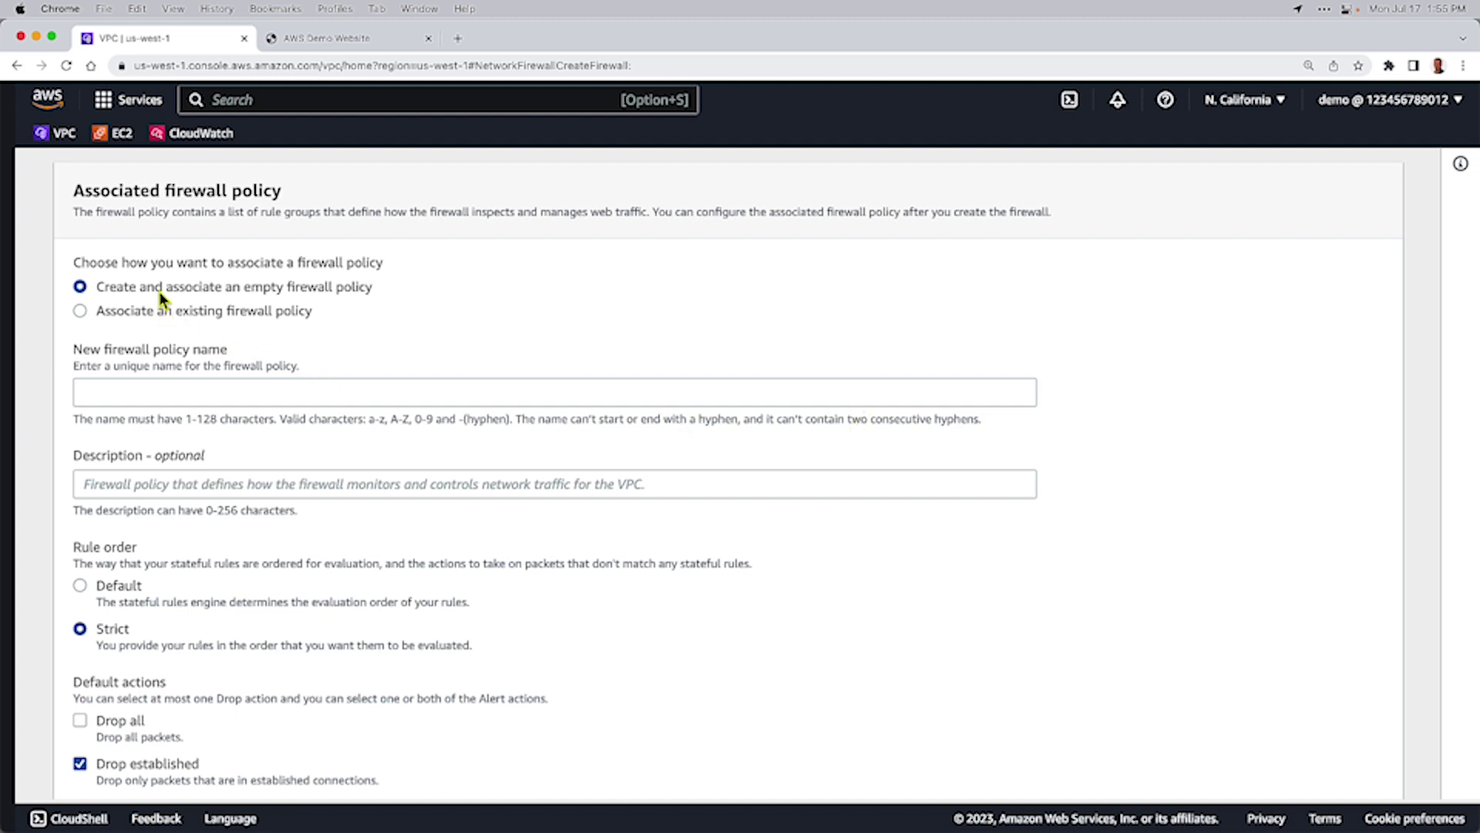
click(186, 394)
text(TLSFWDemo)
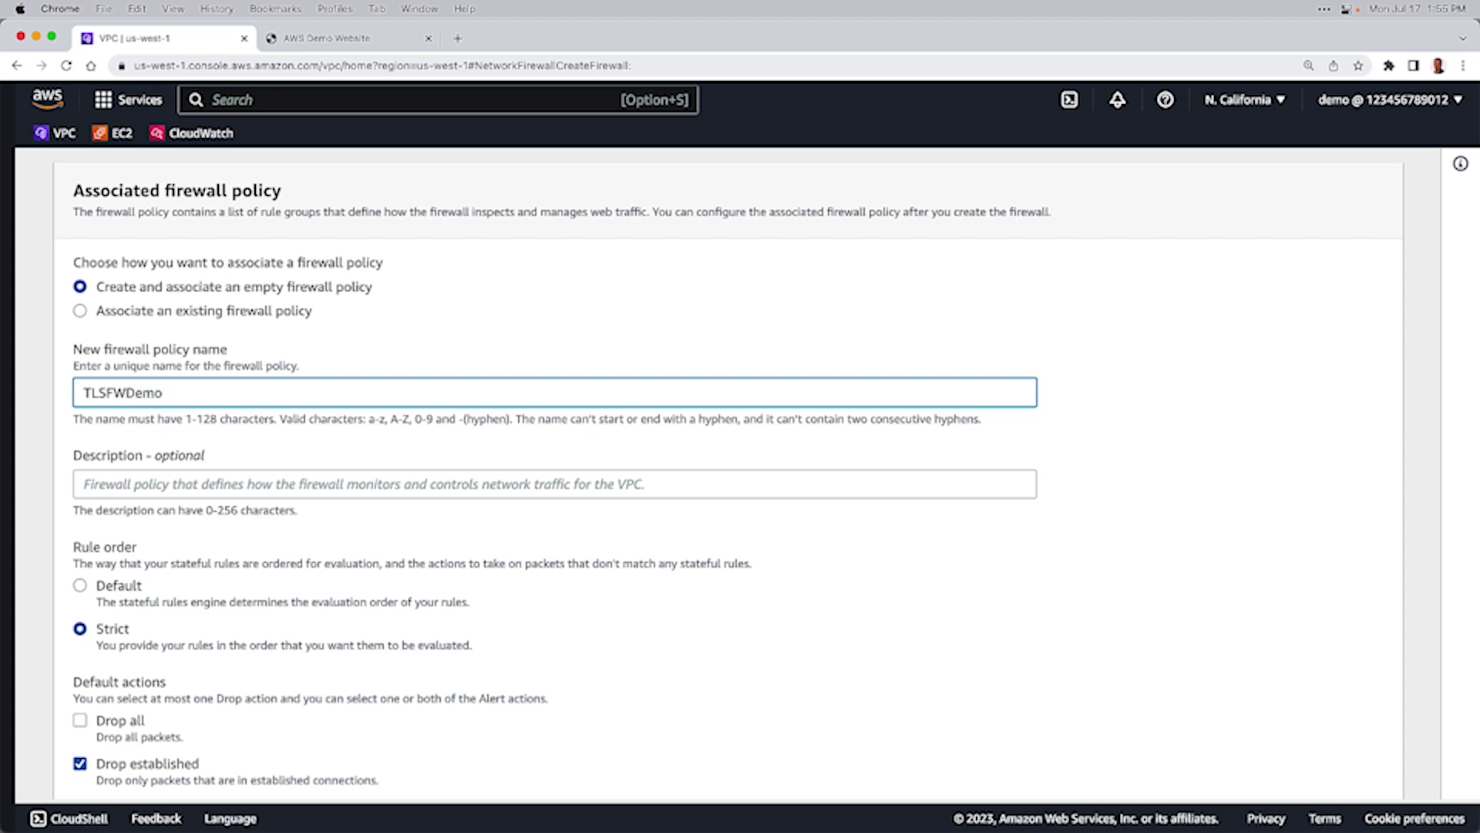
text(Policy)
Give the firewall policy the description "TLS FW Demo Policy" and set its rule order to Default
double_click(193, 393)
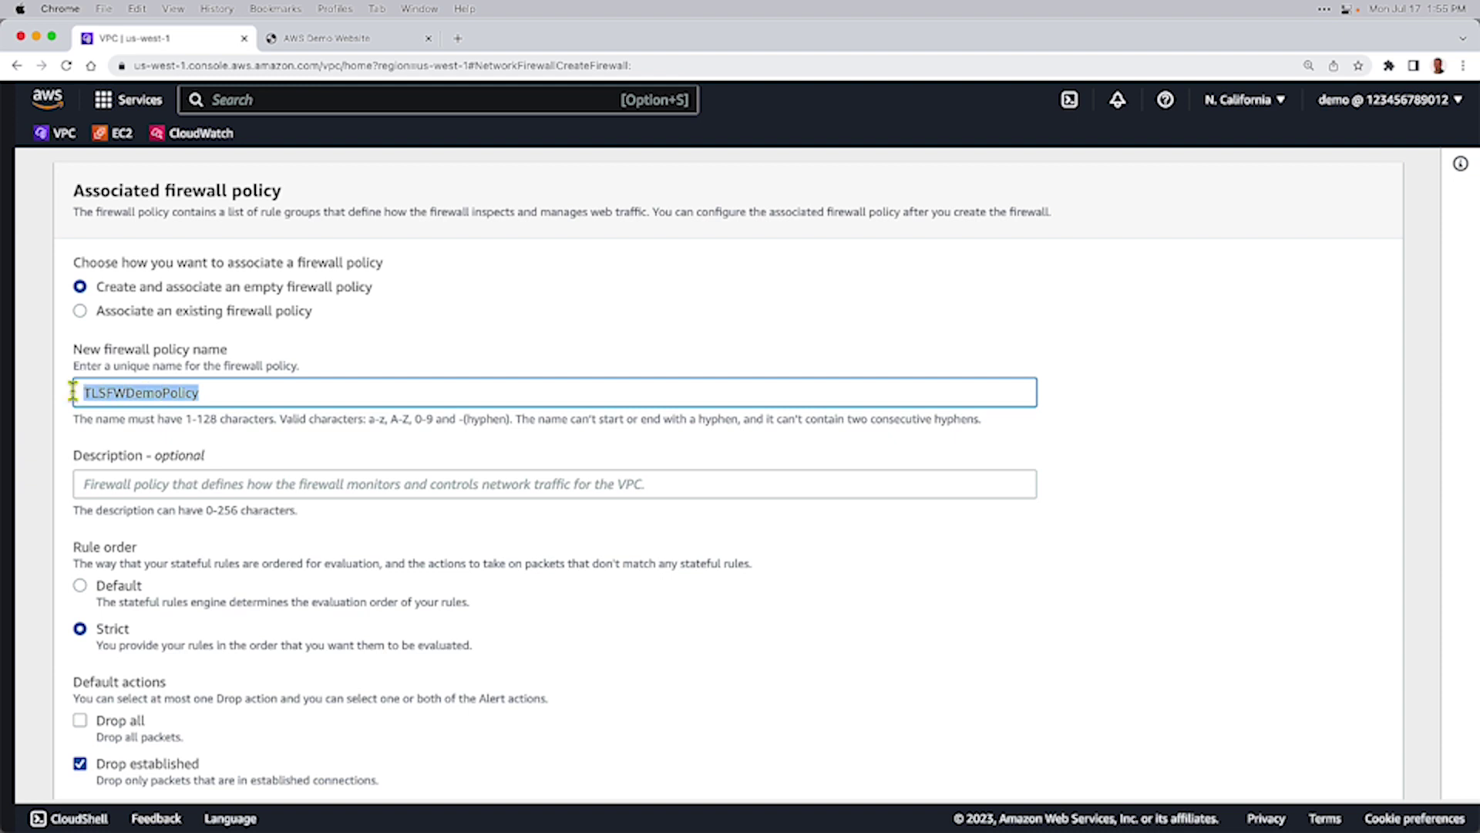
key(super+c)
click(133, 494)
key(super+v)
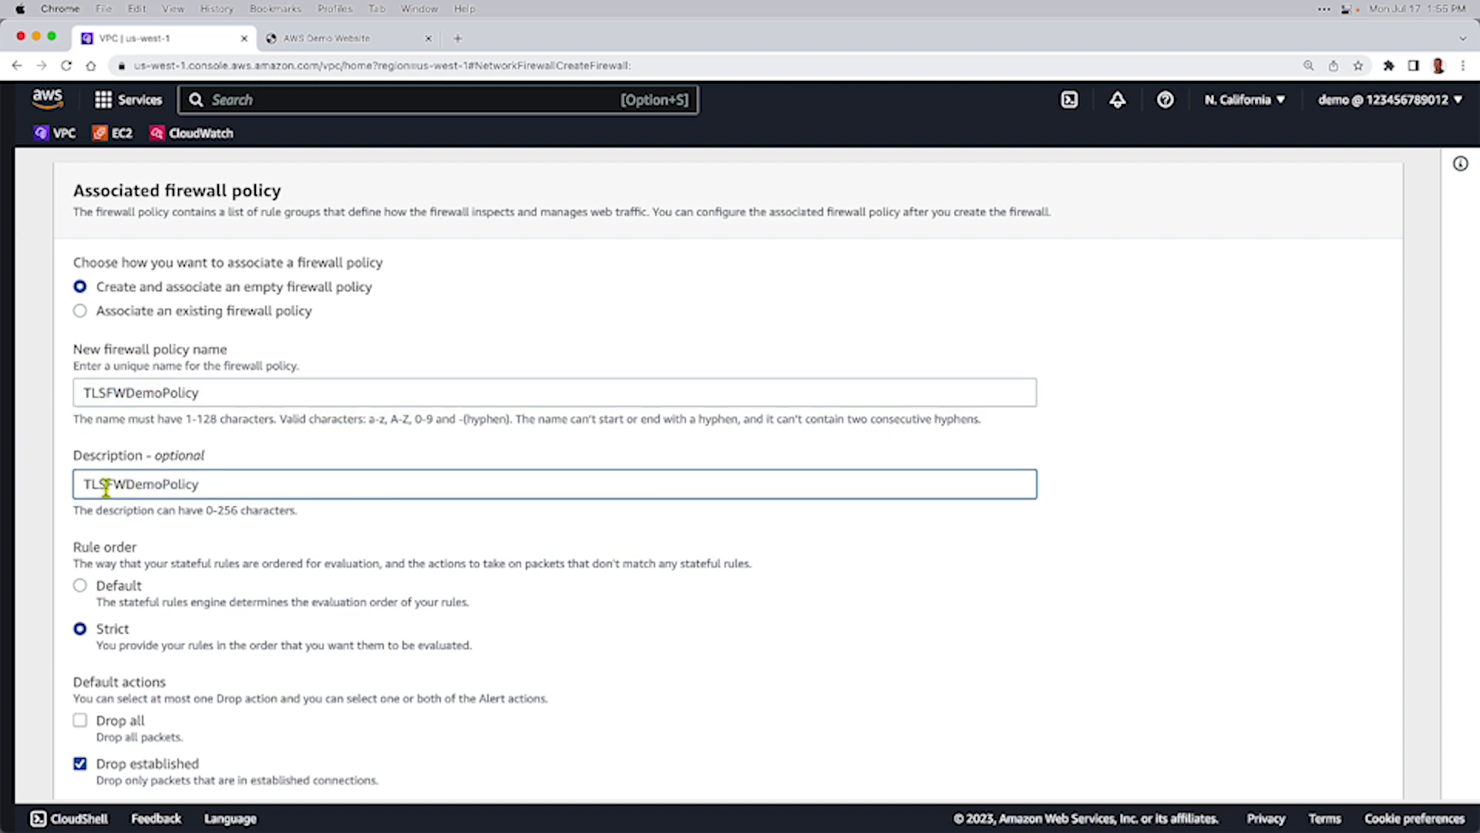
click(99, 484)
key(BackSpace)
click(108, 484)
click(129, 484)
click(171, 484)
scroll(275, 530, down, 4)
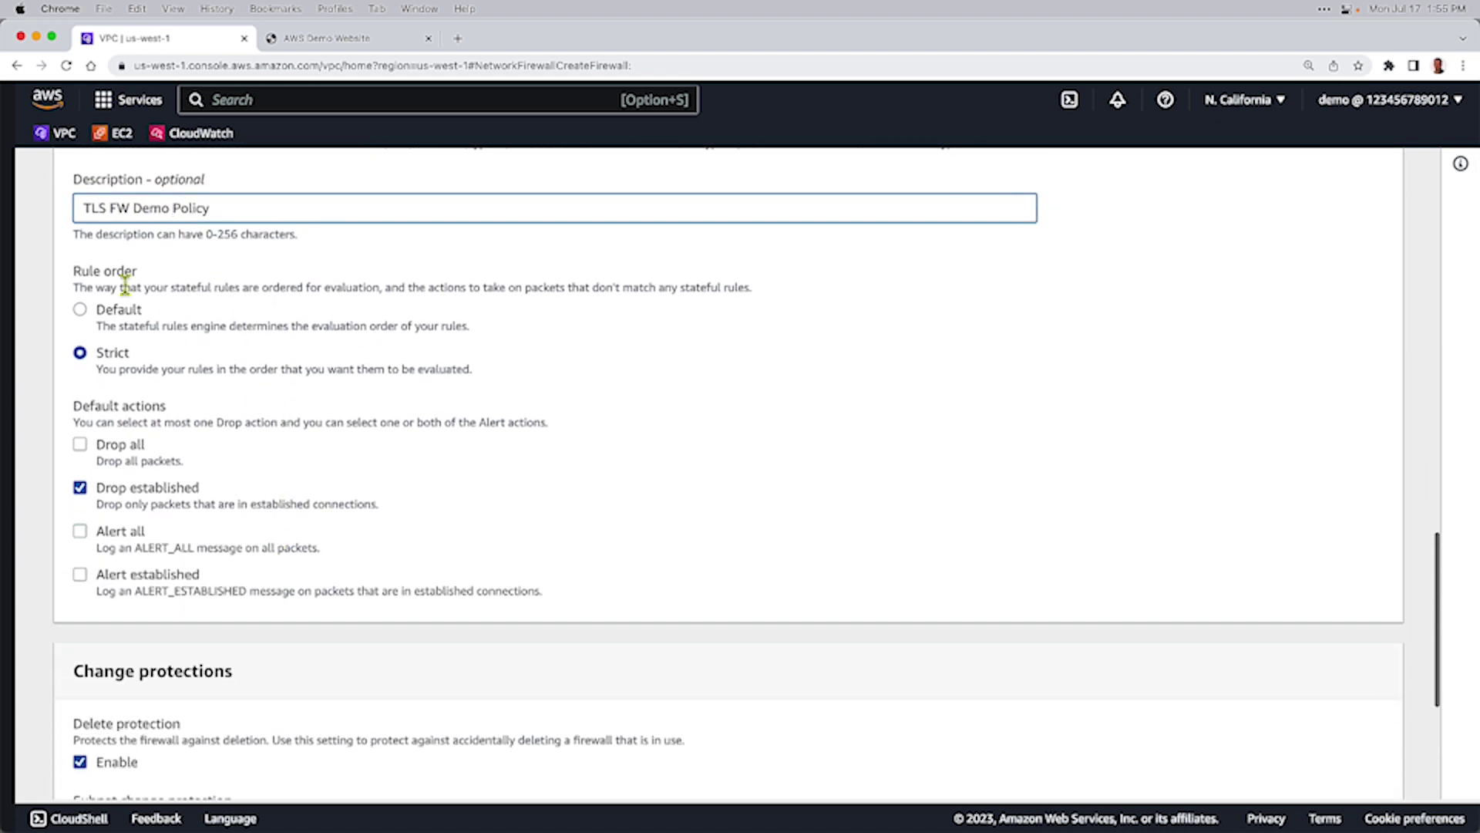
click(79, 311)
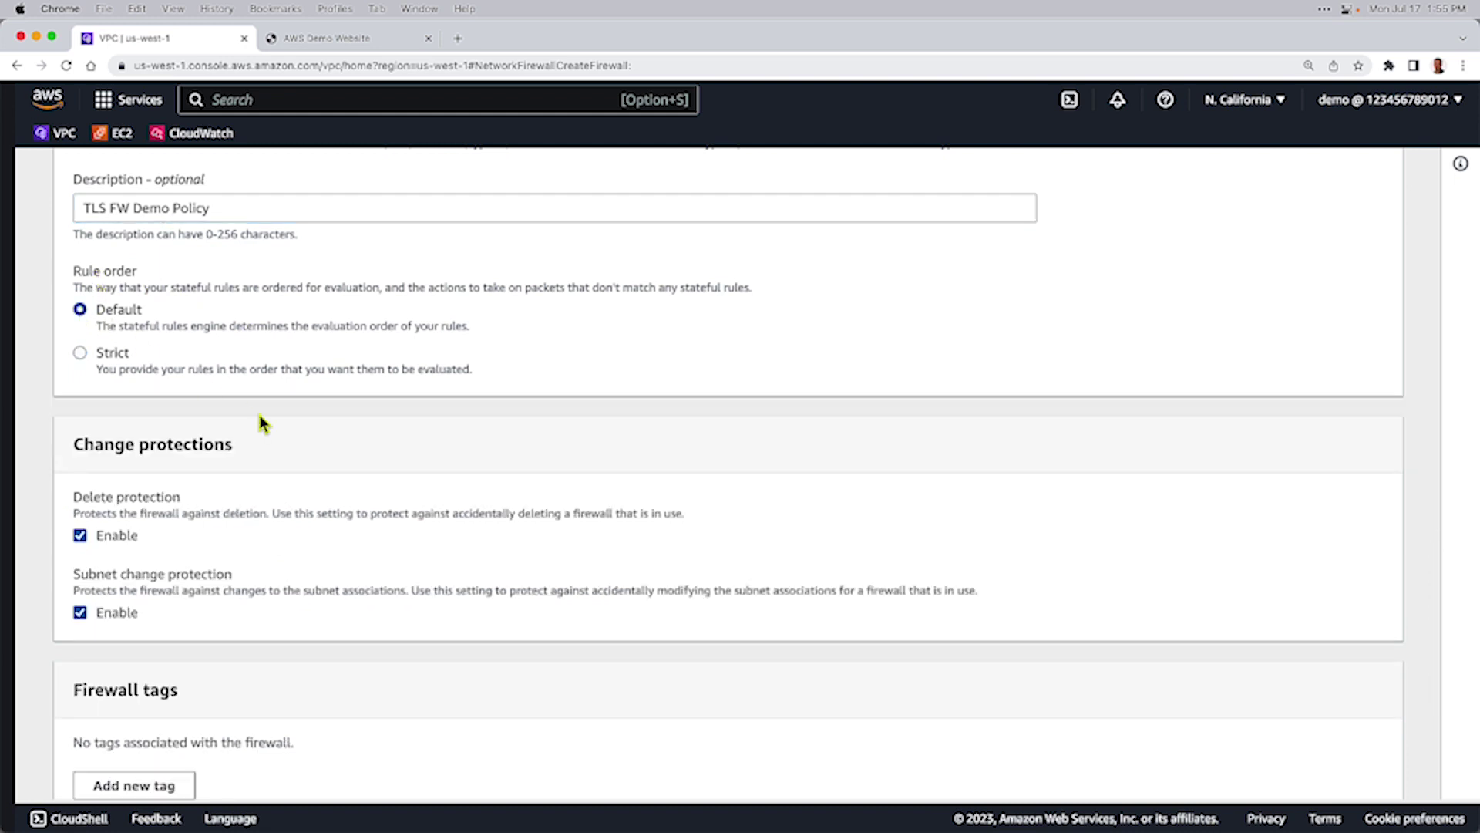
Disable delete protection and subnet change protection, and create the firewall
scroll(257, 478, down, 2)
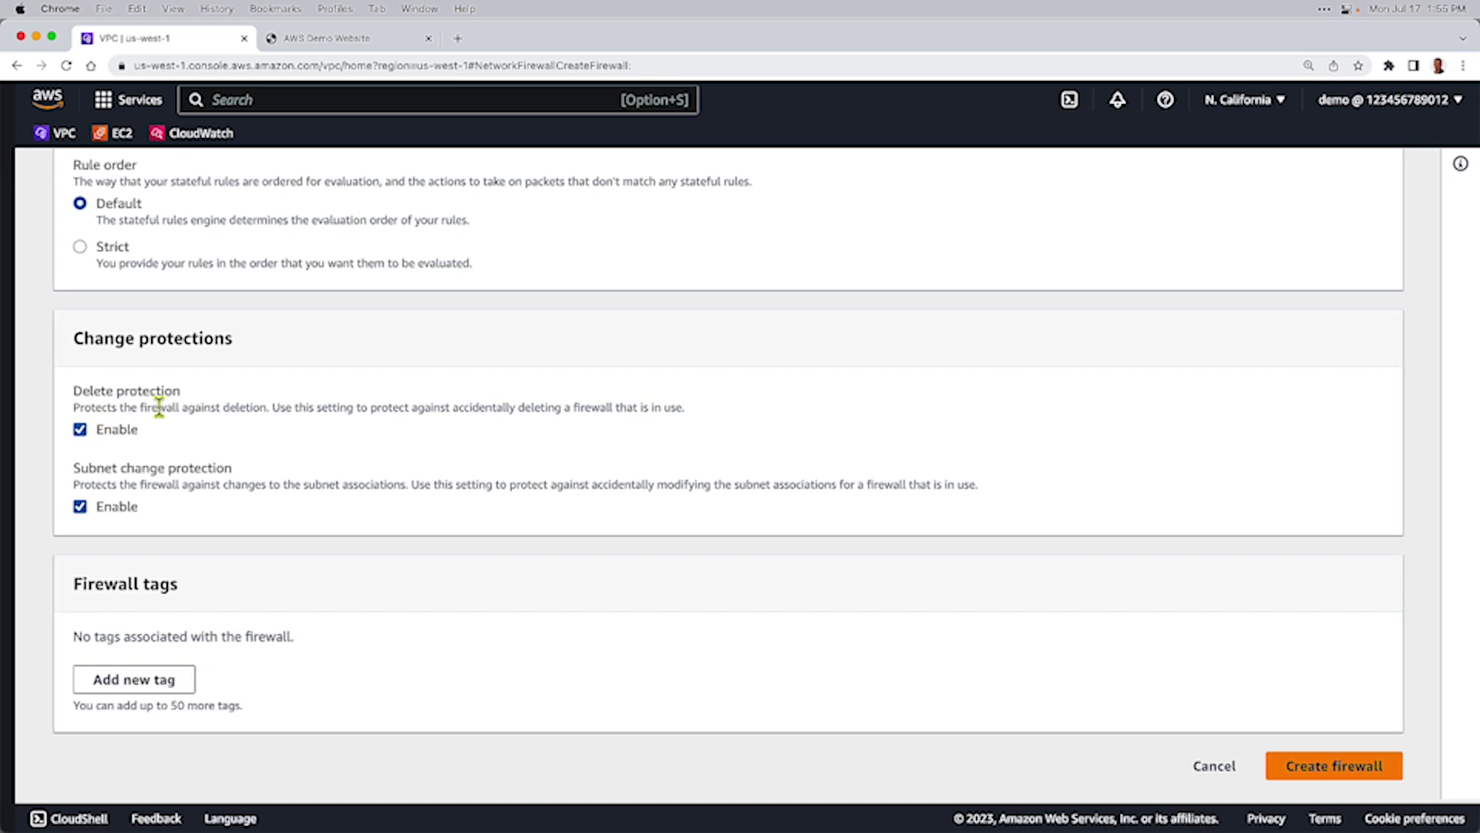
click(80, 428)
click(80, 505)
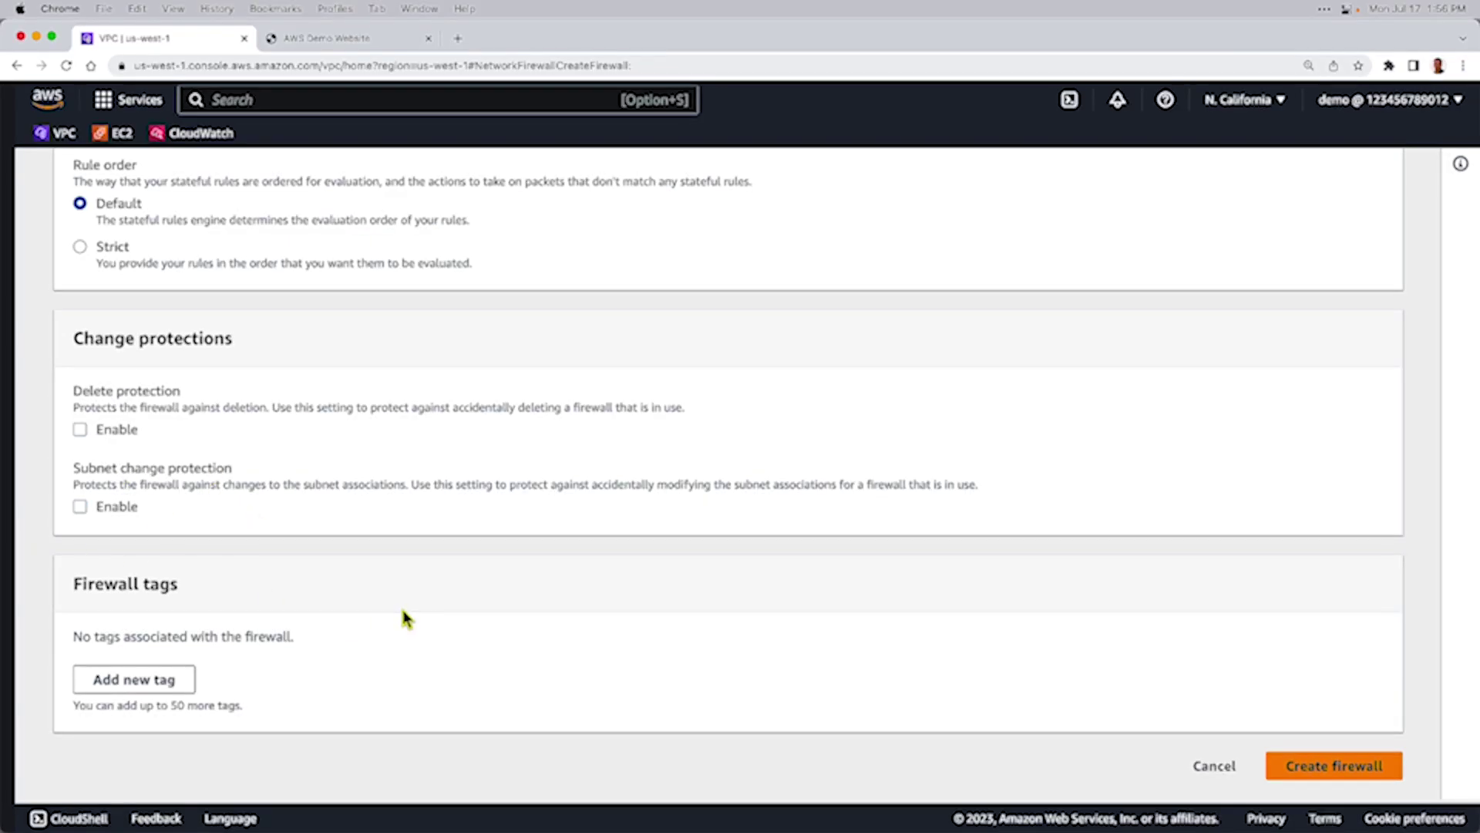
click(1301, 766)
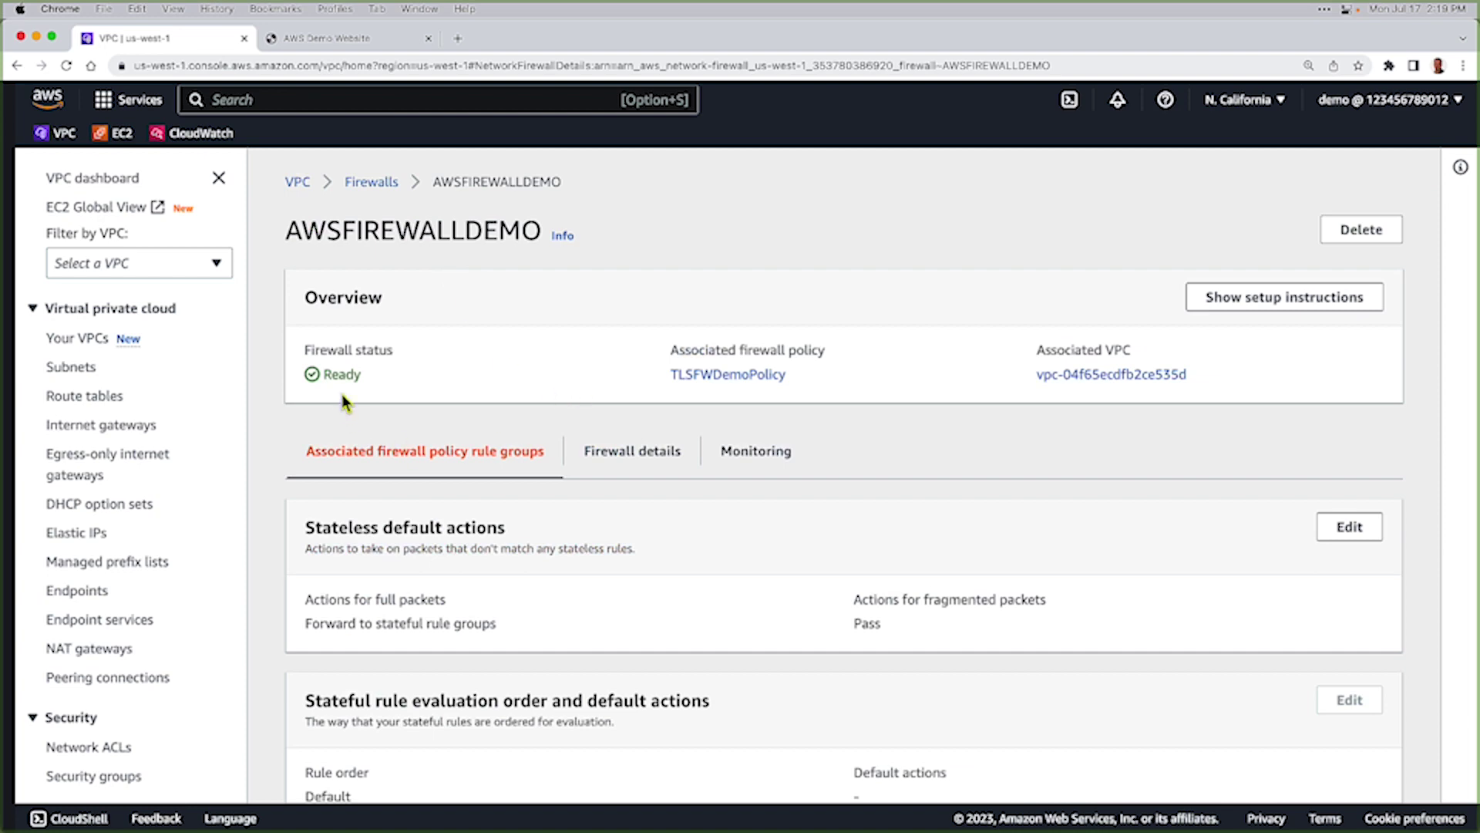
Review the new firewall's stateless and stateful default actions, rule groups and consumed capacity units
scroll(539, 544, down, 3)
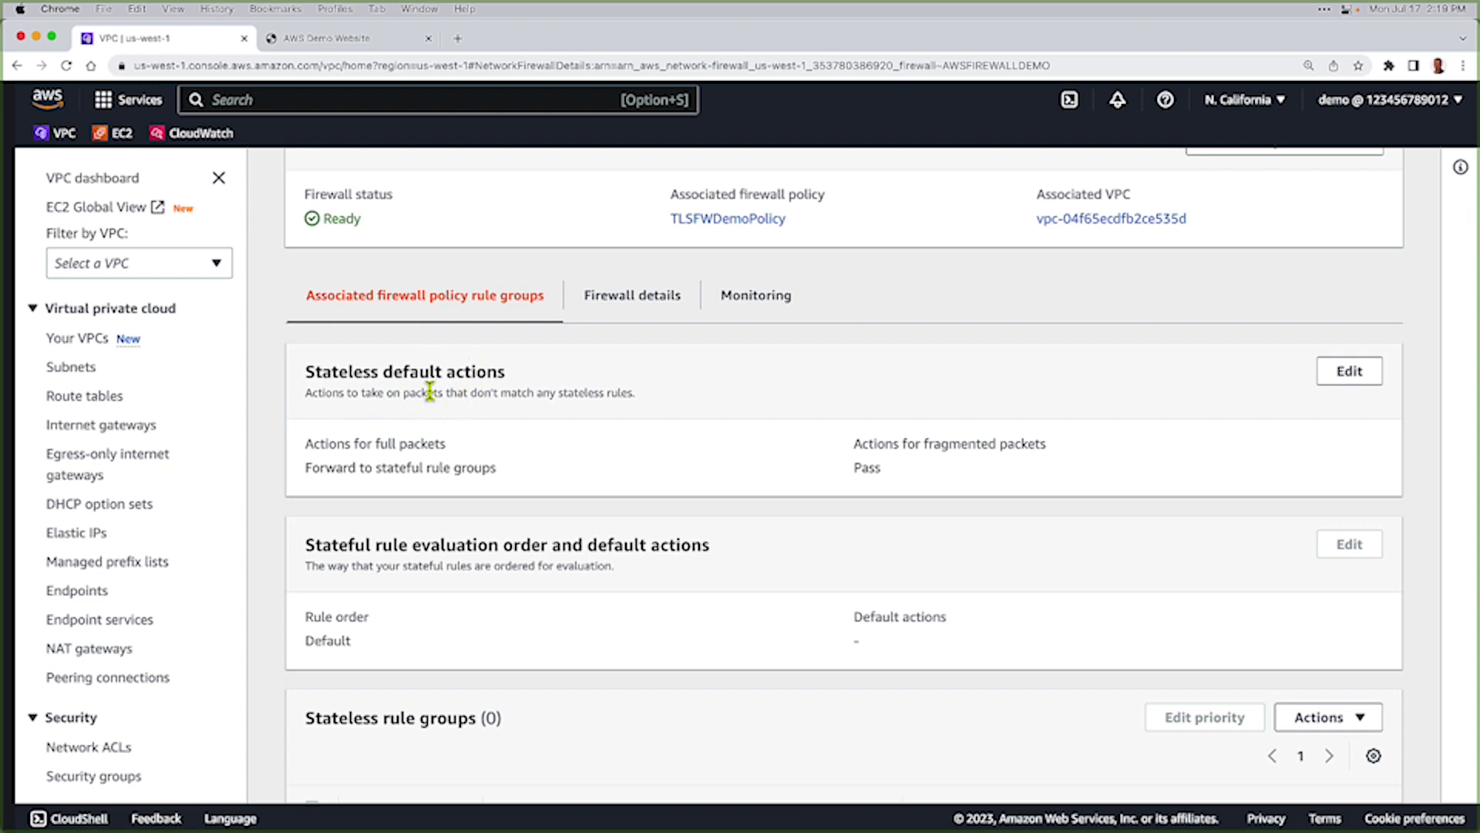
scroll(476, 451, down, 3)
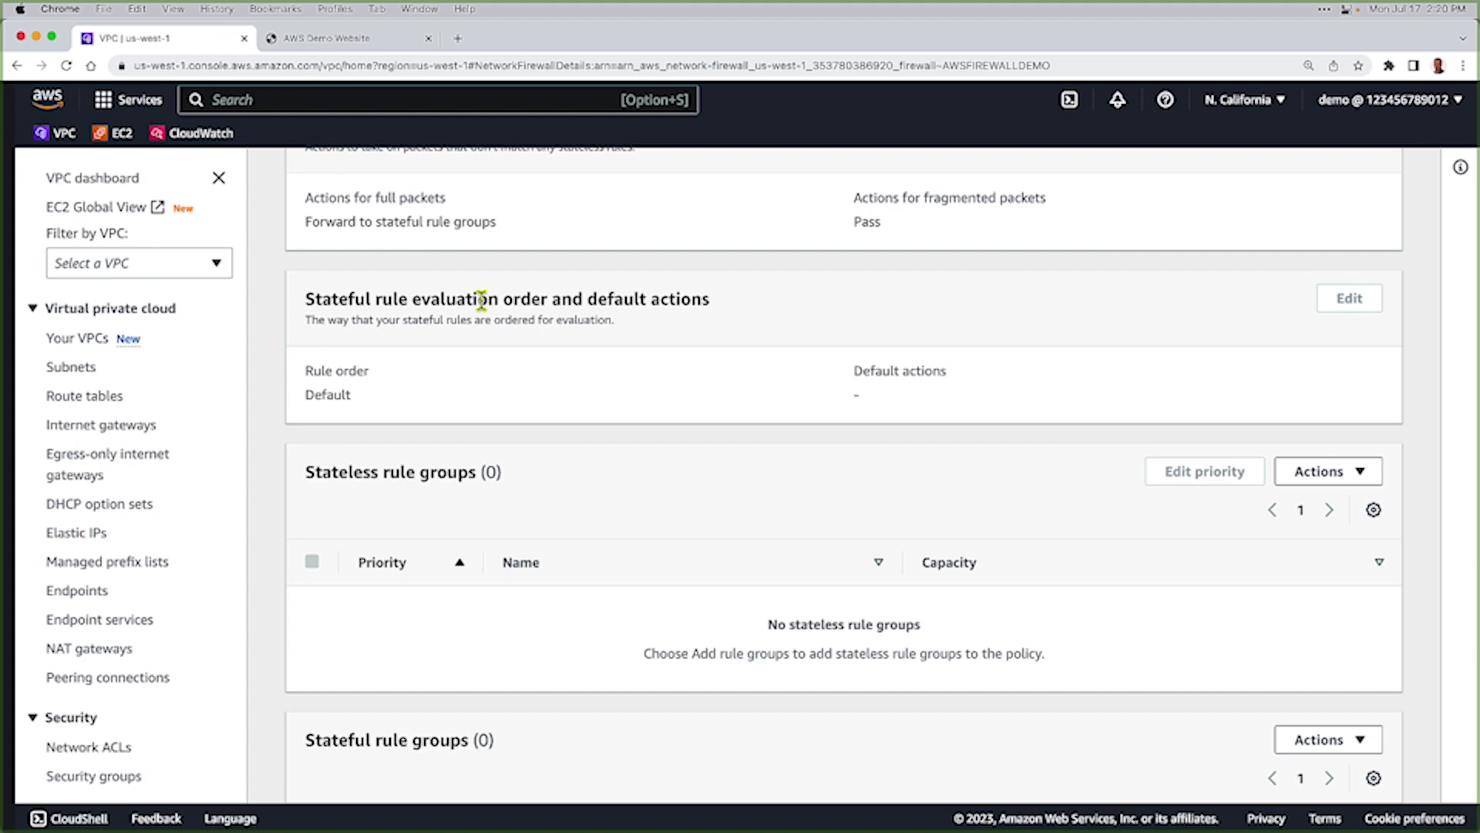
scroll(515, 450, down, 3)
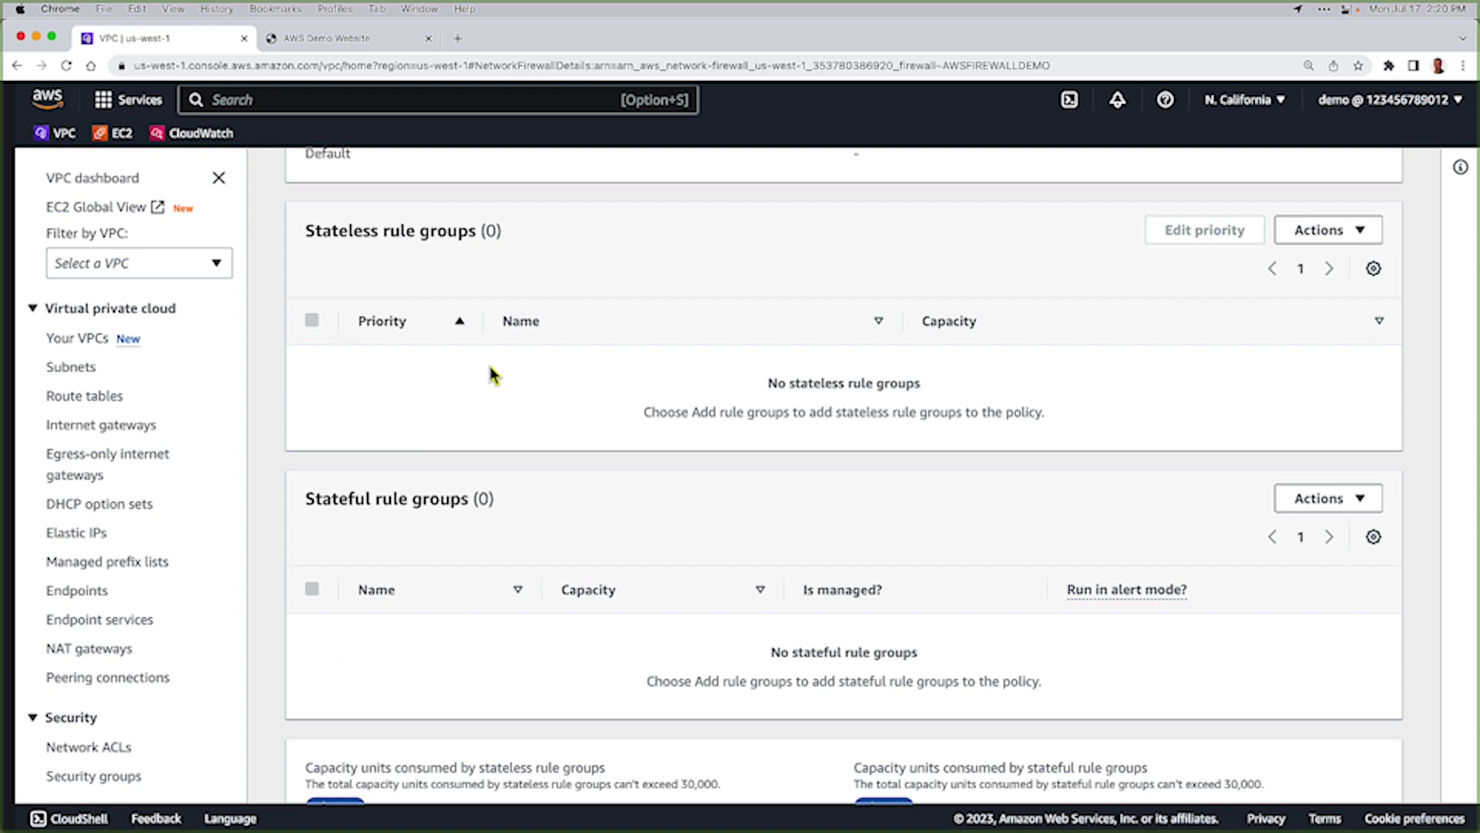
scroll(565, 460, down, 2)
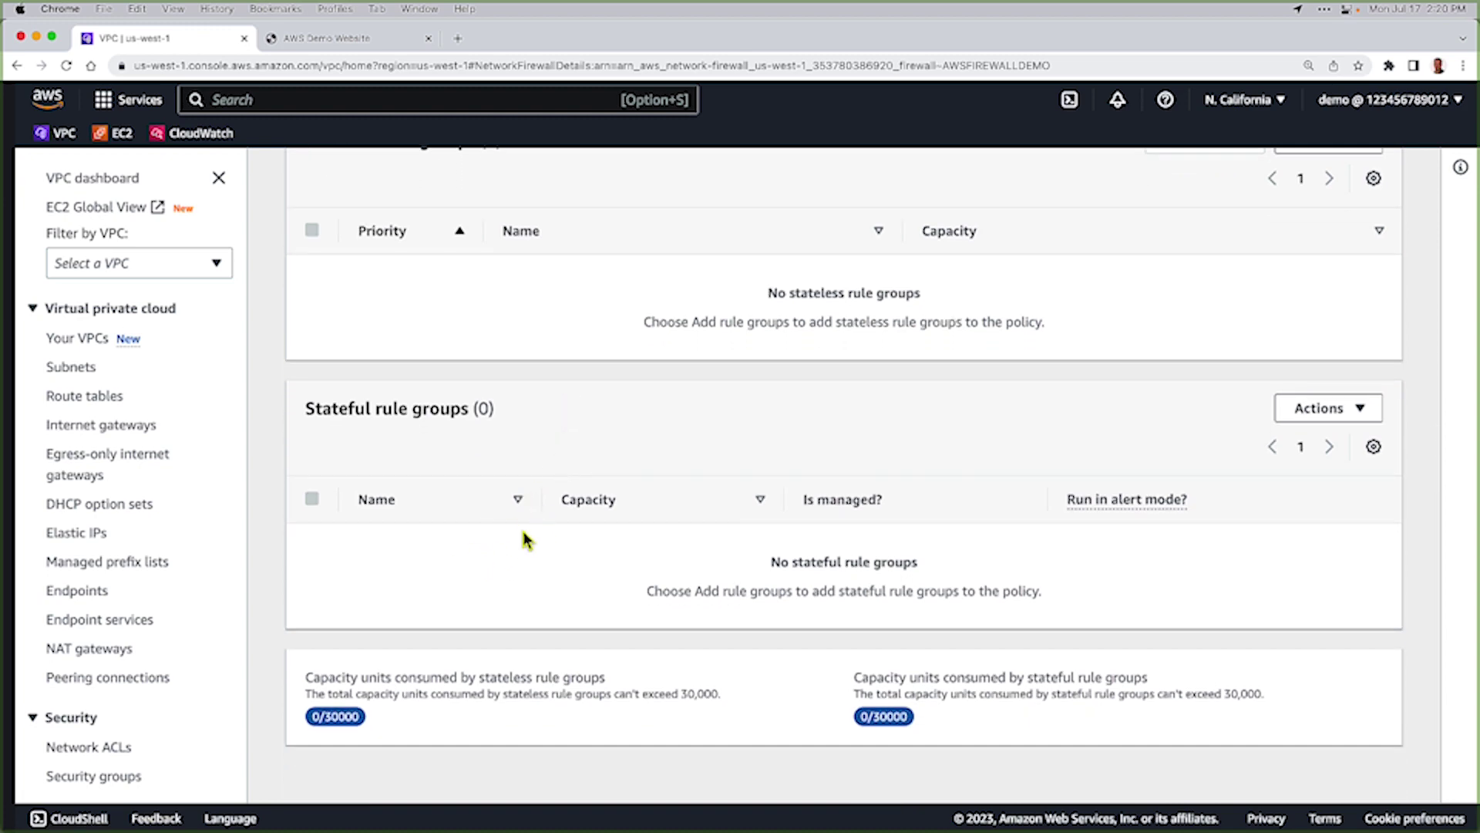
scroll(522, 539, up, 10)
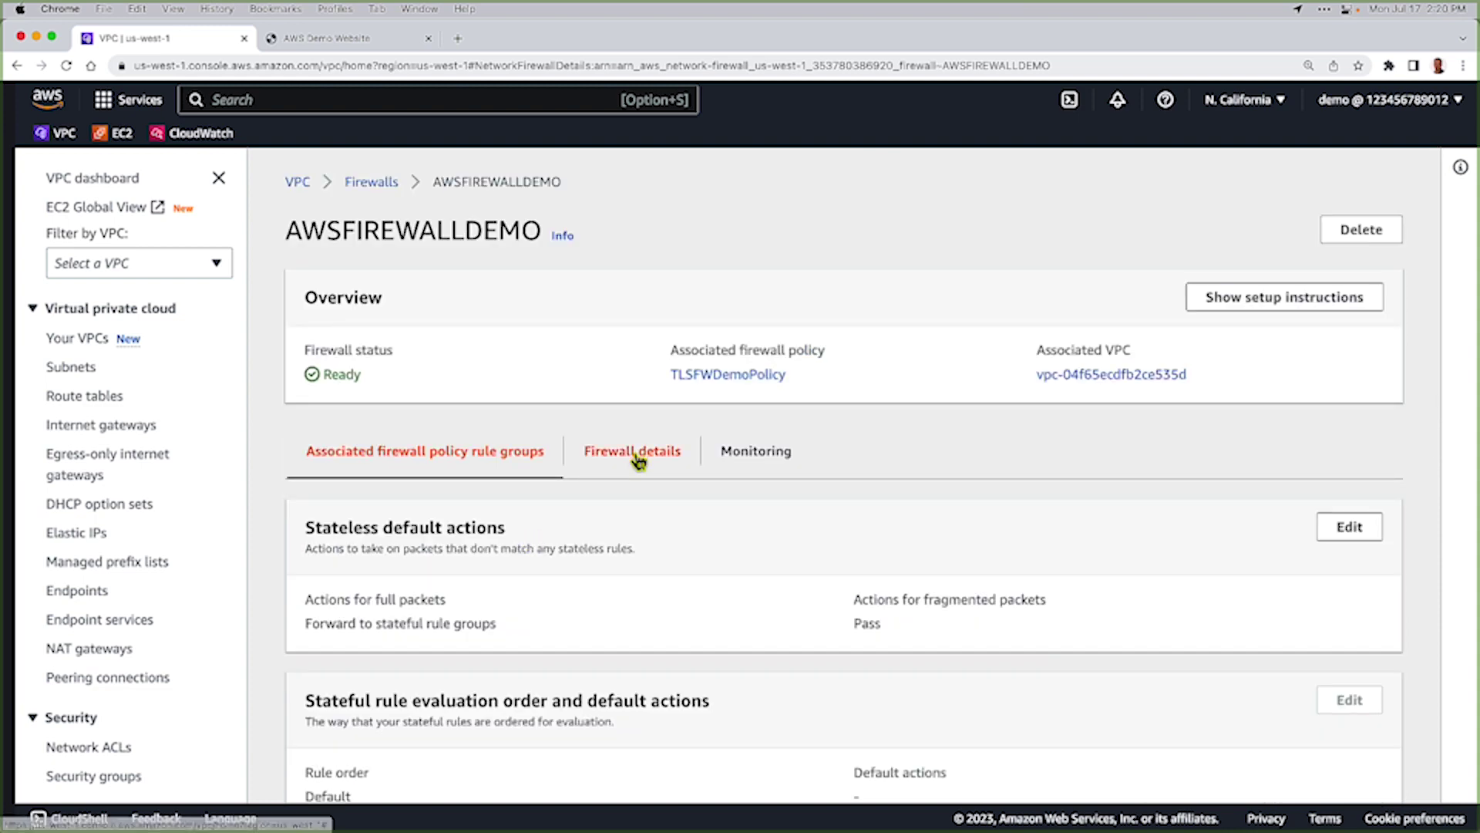
Open the logging configuration from the firewall's details and enable the Alert log type
click(639, 452)
scroll(652, 520, down, 8)
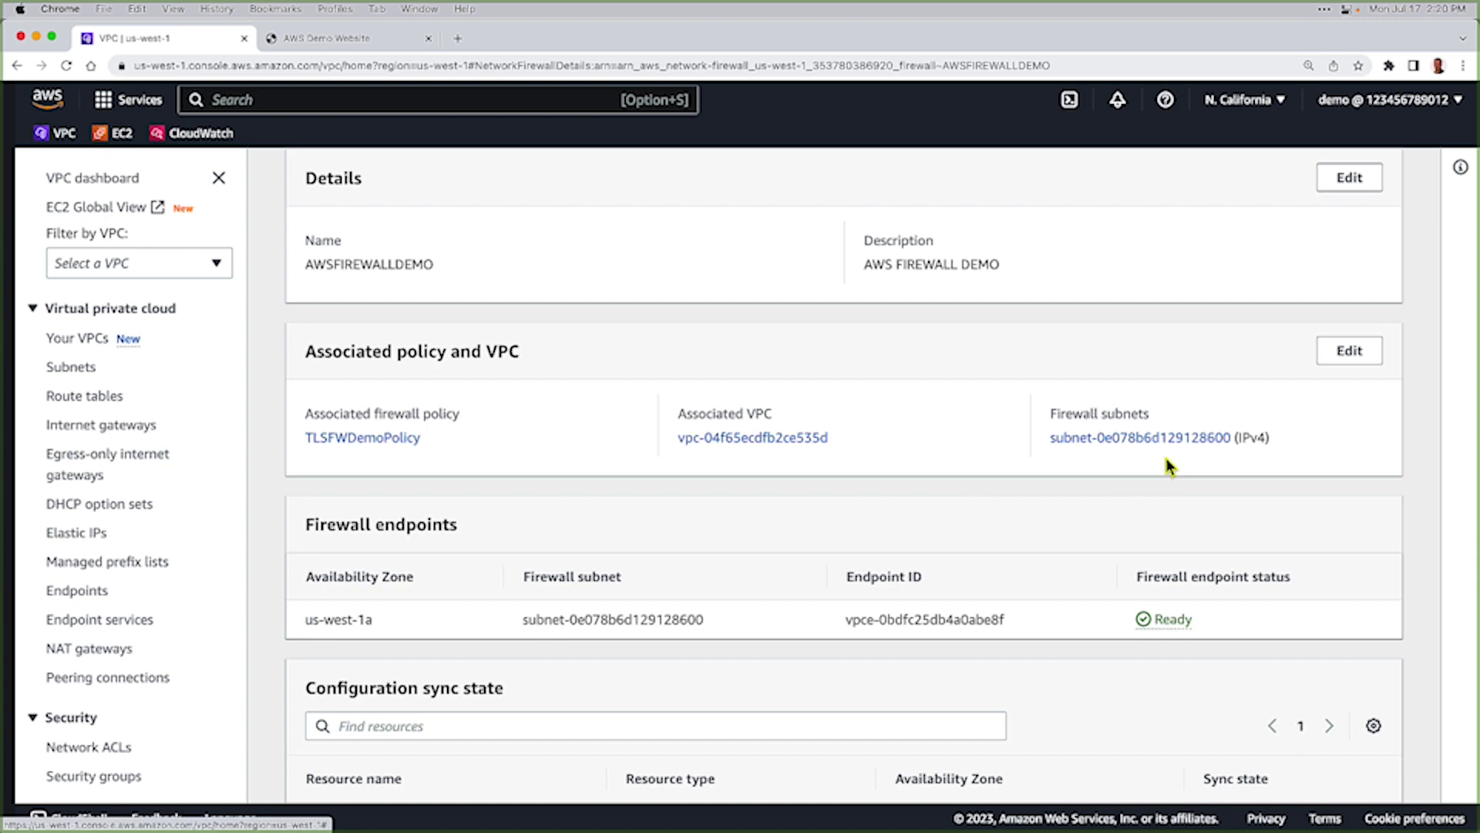
scroll(725, 517, down, 5)
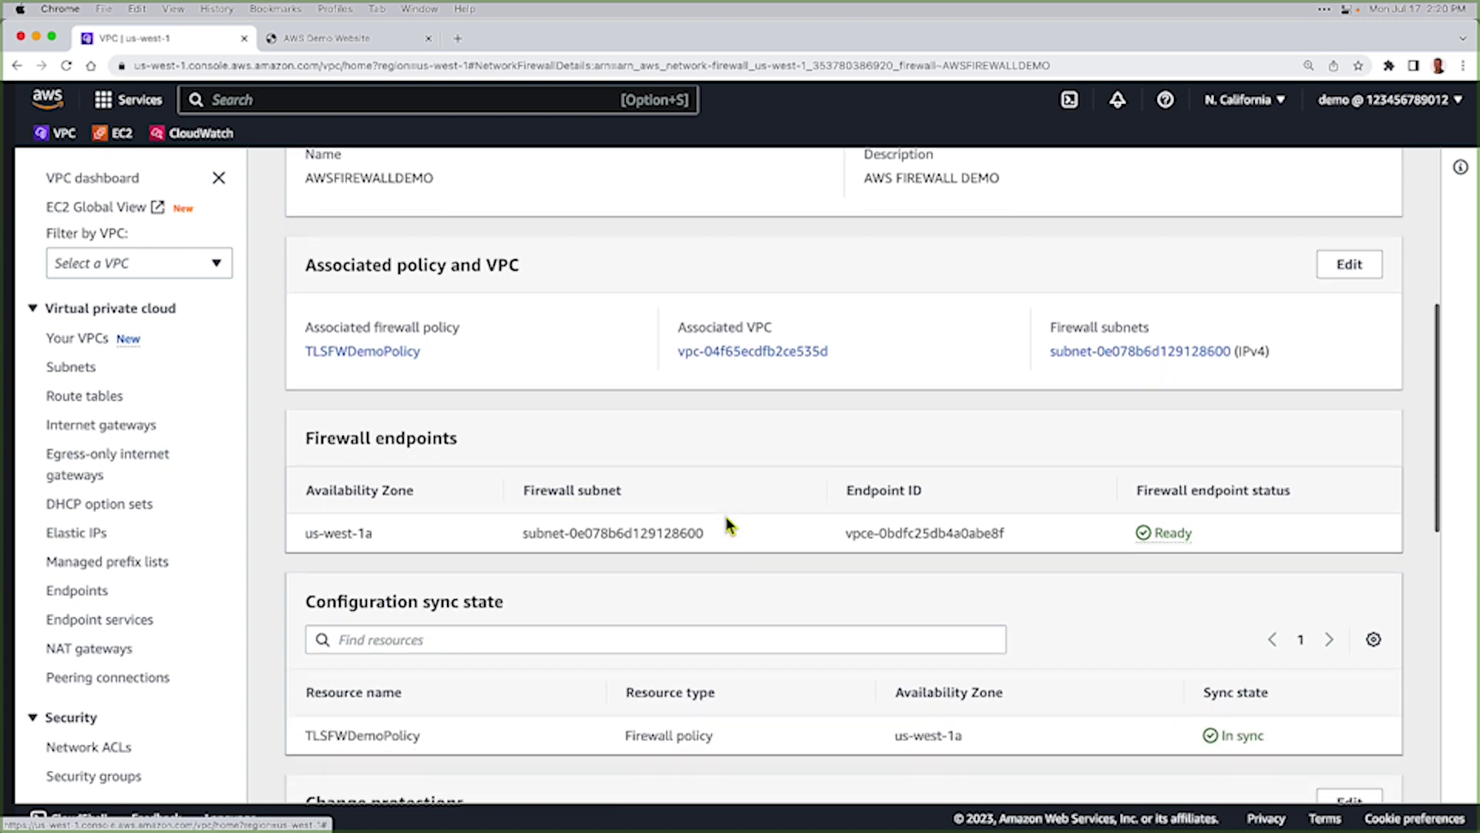
scroll(790, 451, down, 3)
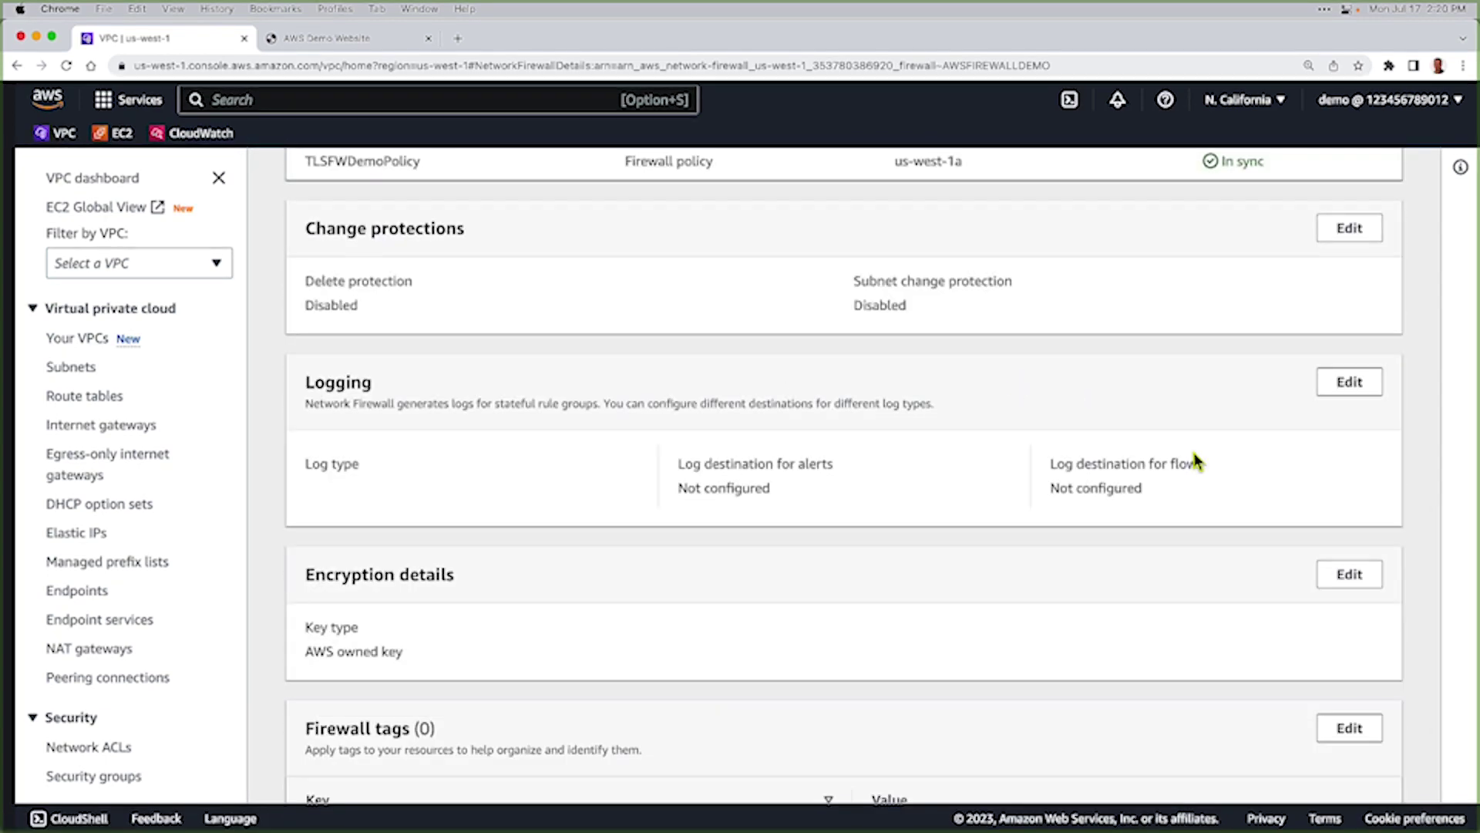
click(1349, 383)
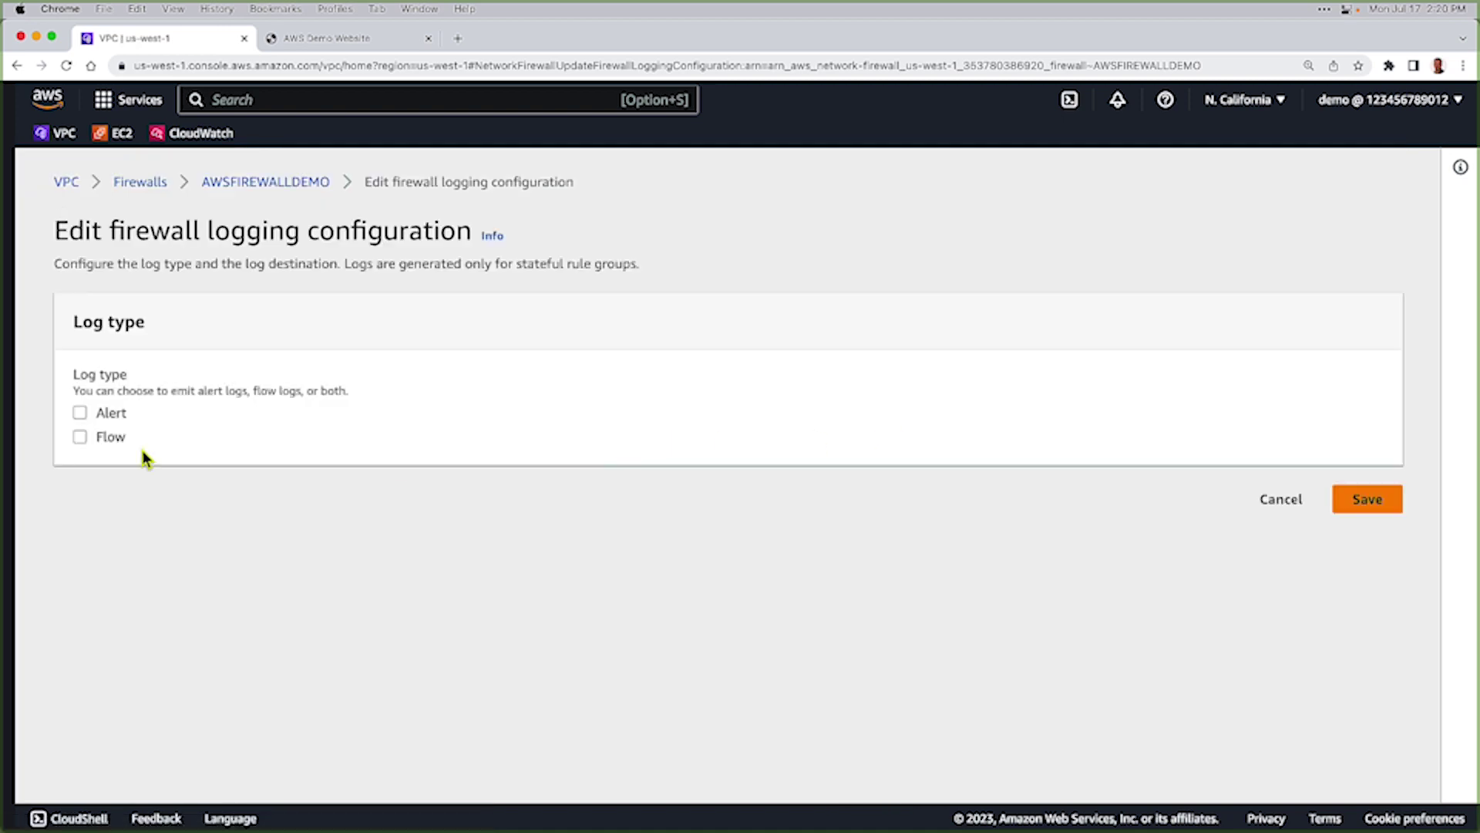
click(79, 413)
Send the alert logs to the CloudWatch log group aws-network-firewall-demo-AWSNetworkFirewallLogGroup-AuyIKiKzzCQo and save the logging configuration
scroll(320, 518, down, 2)
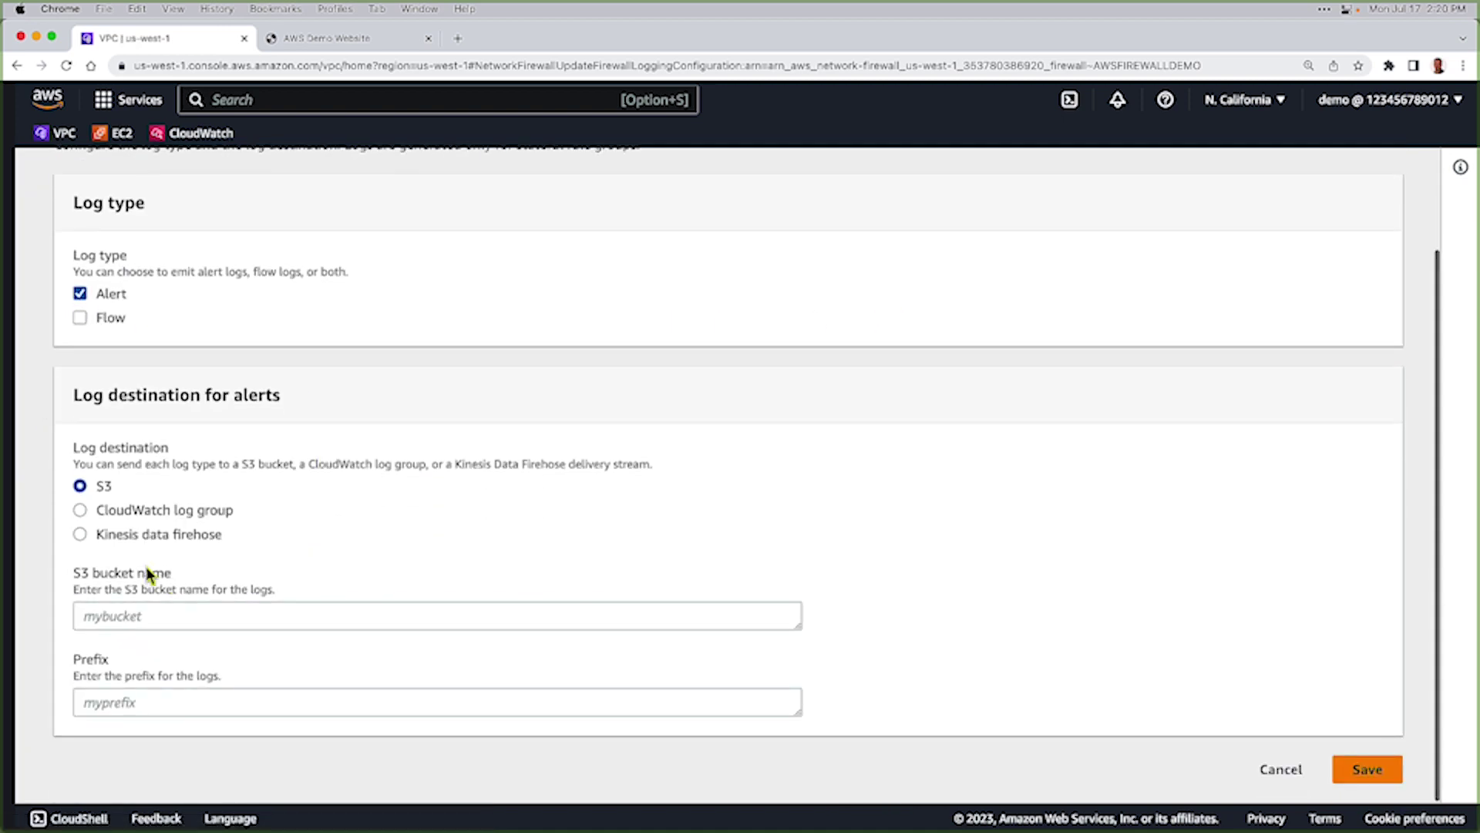
click(81, 510)
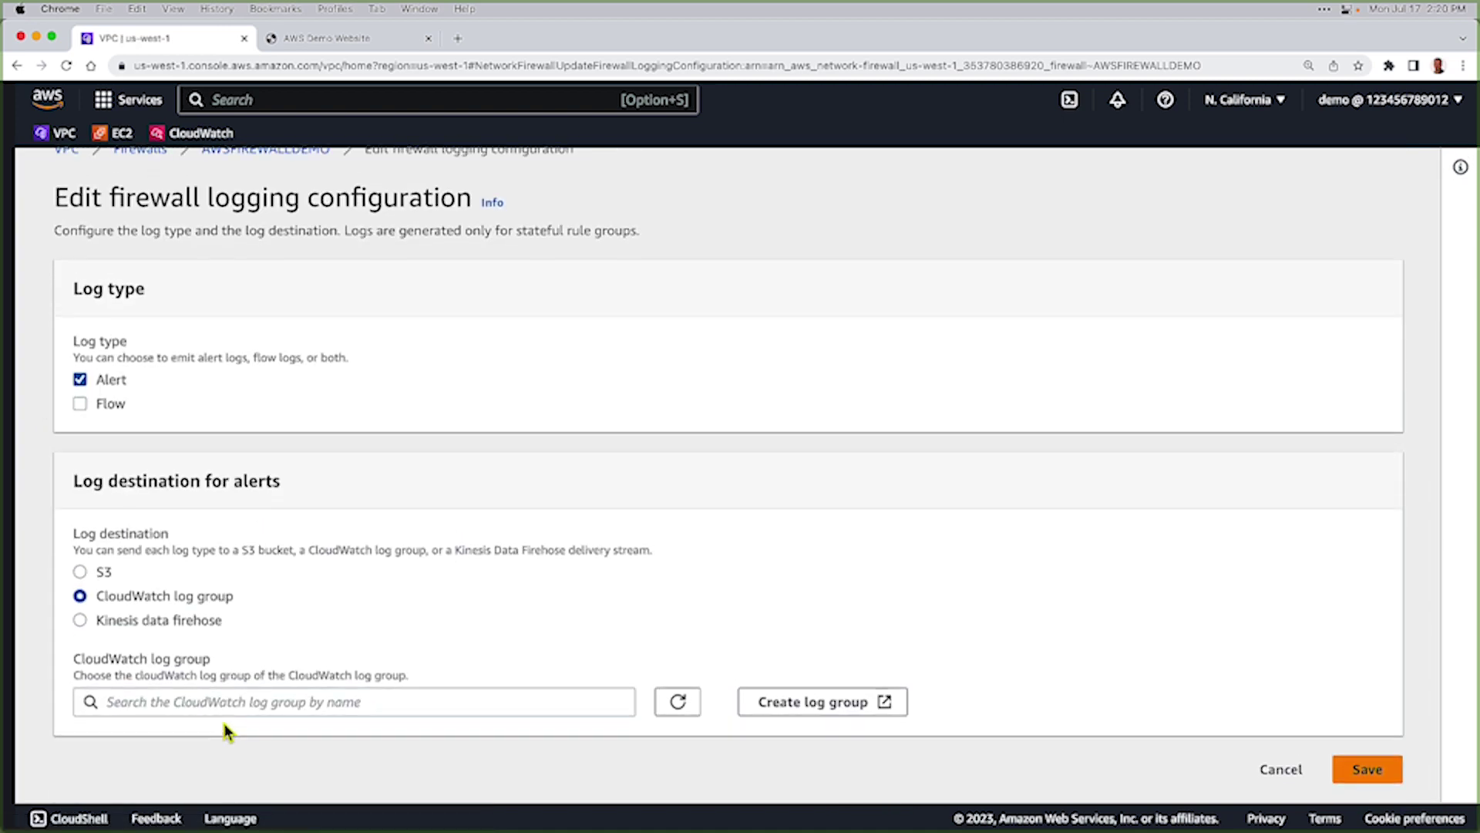
click(219, 702)
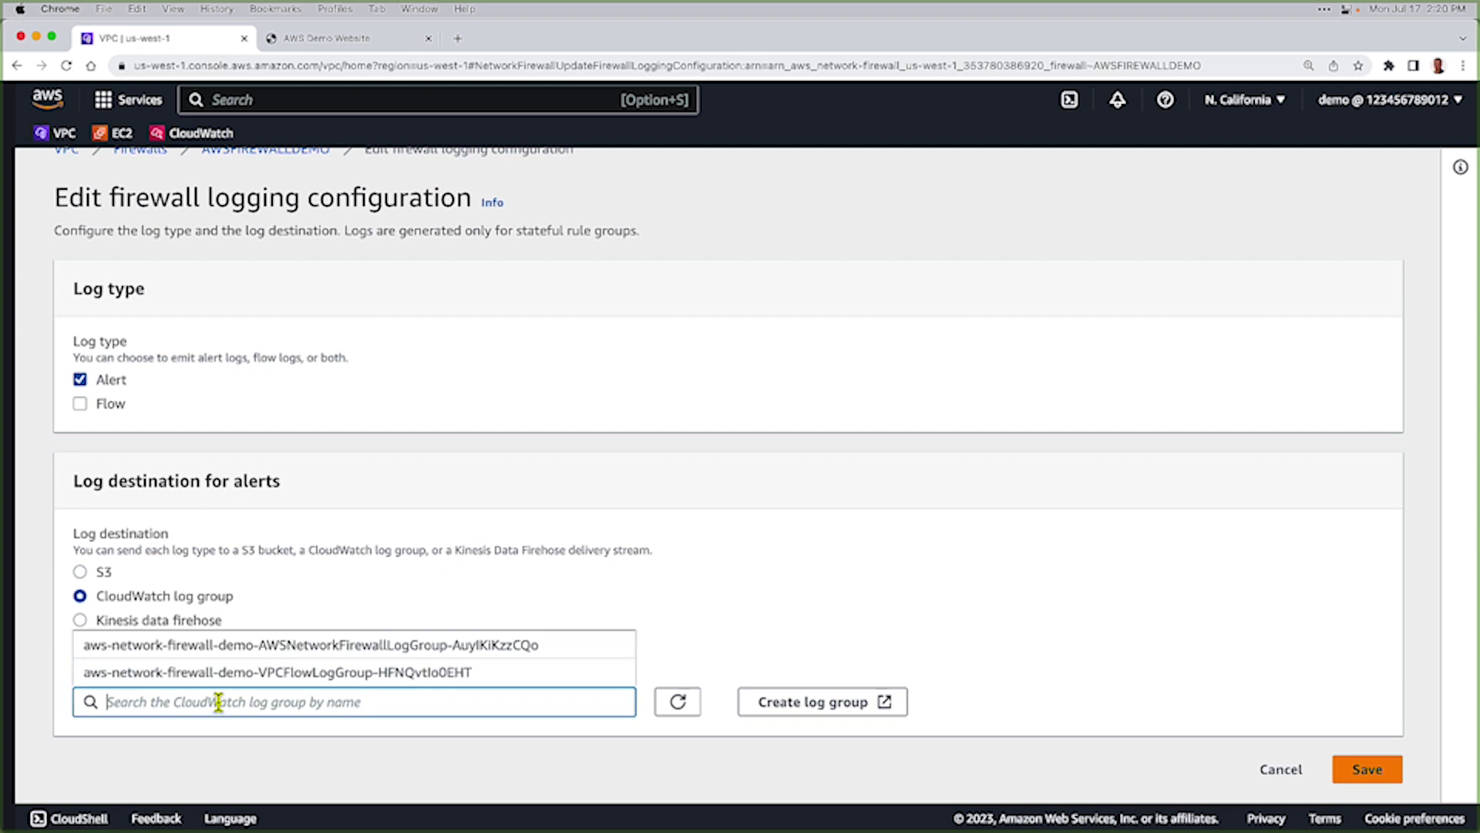
click(314, 654)
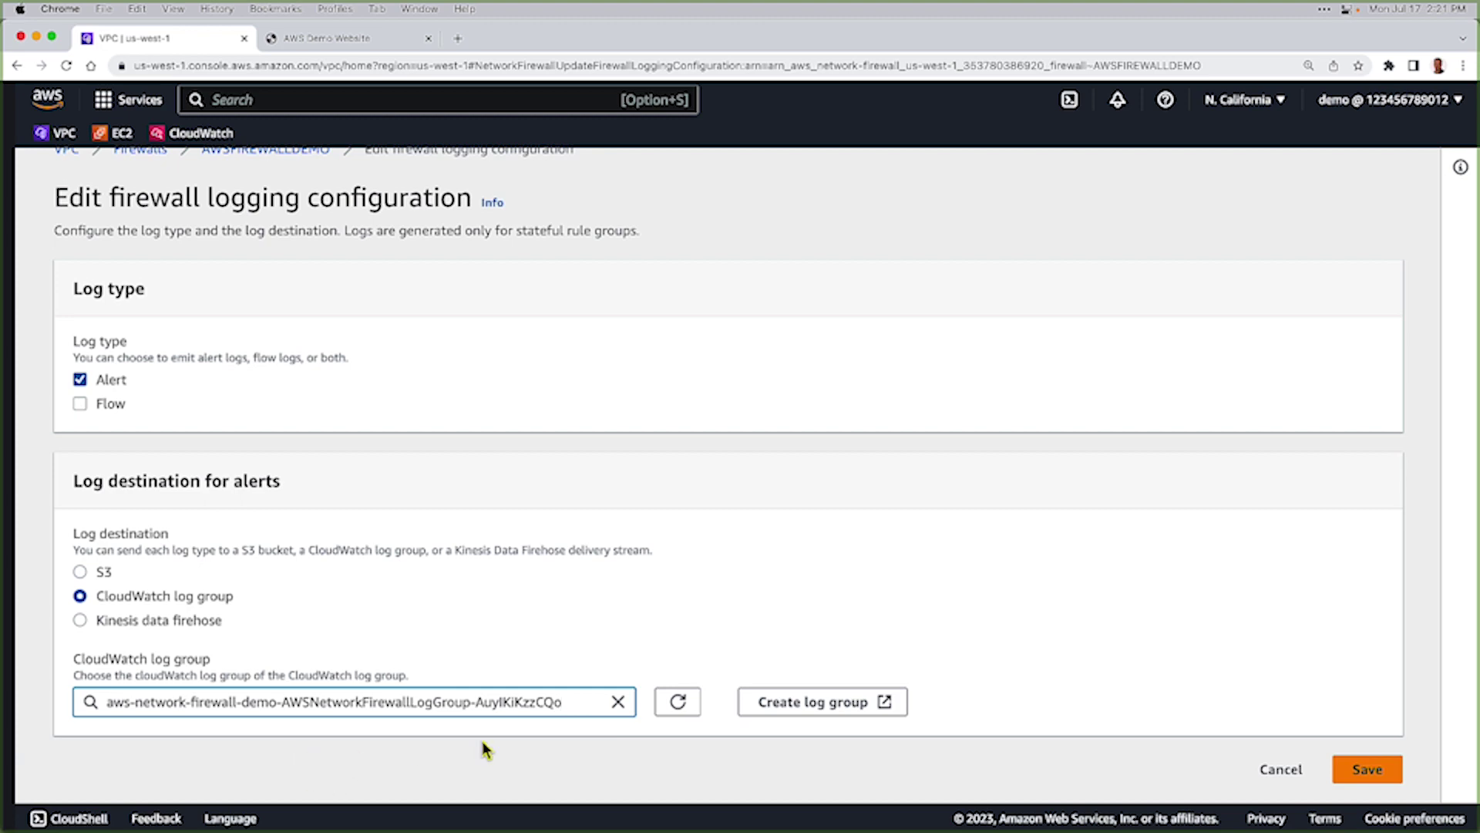
click(1387, 768)
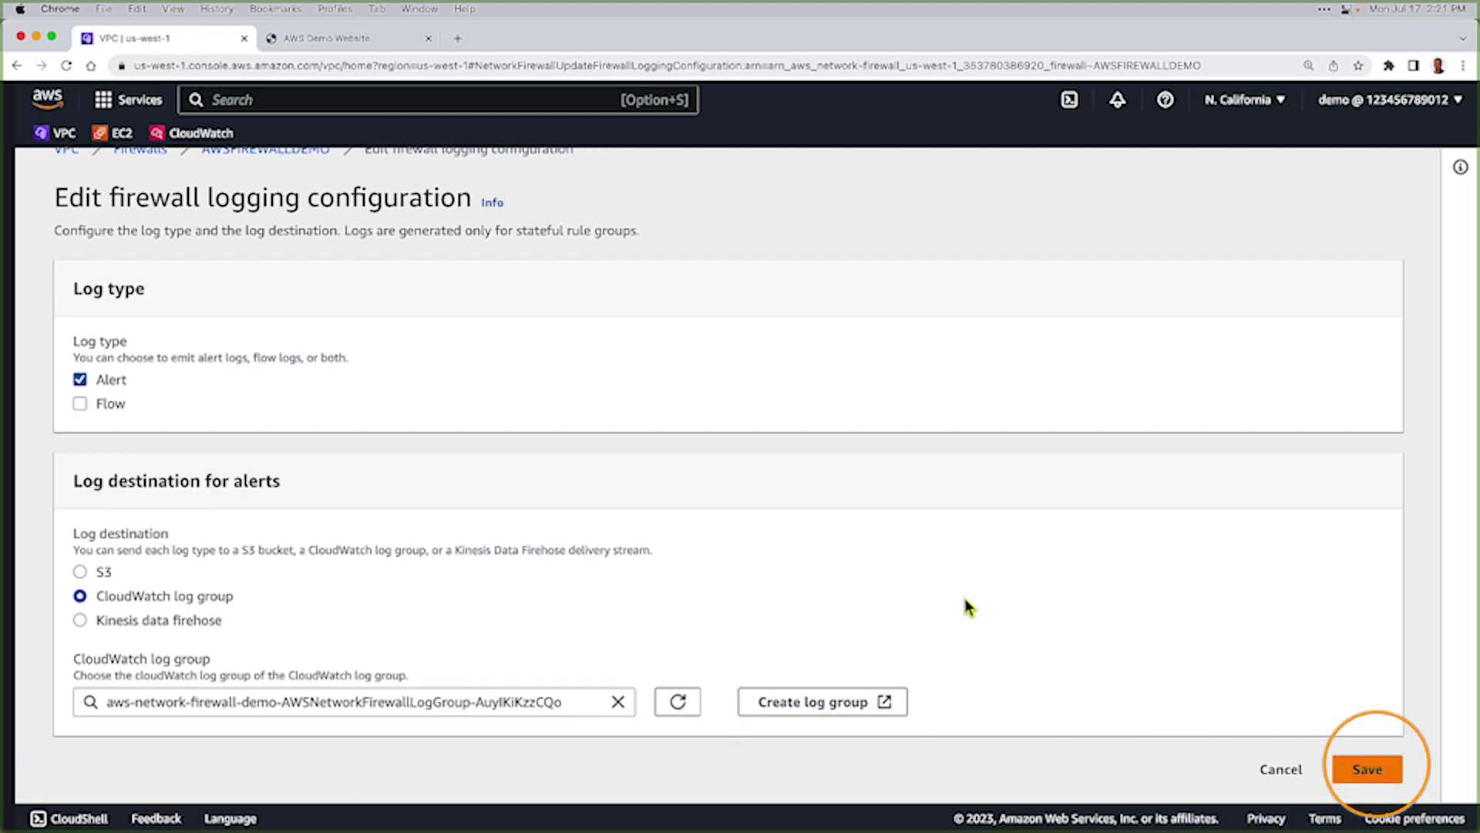
Check the firewall's associated rule groups and default actions, and return to its firewall details
scroll(821, 583, down, 10)
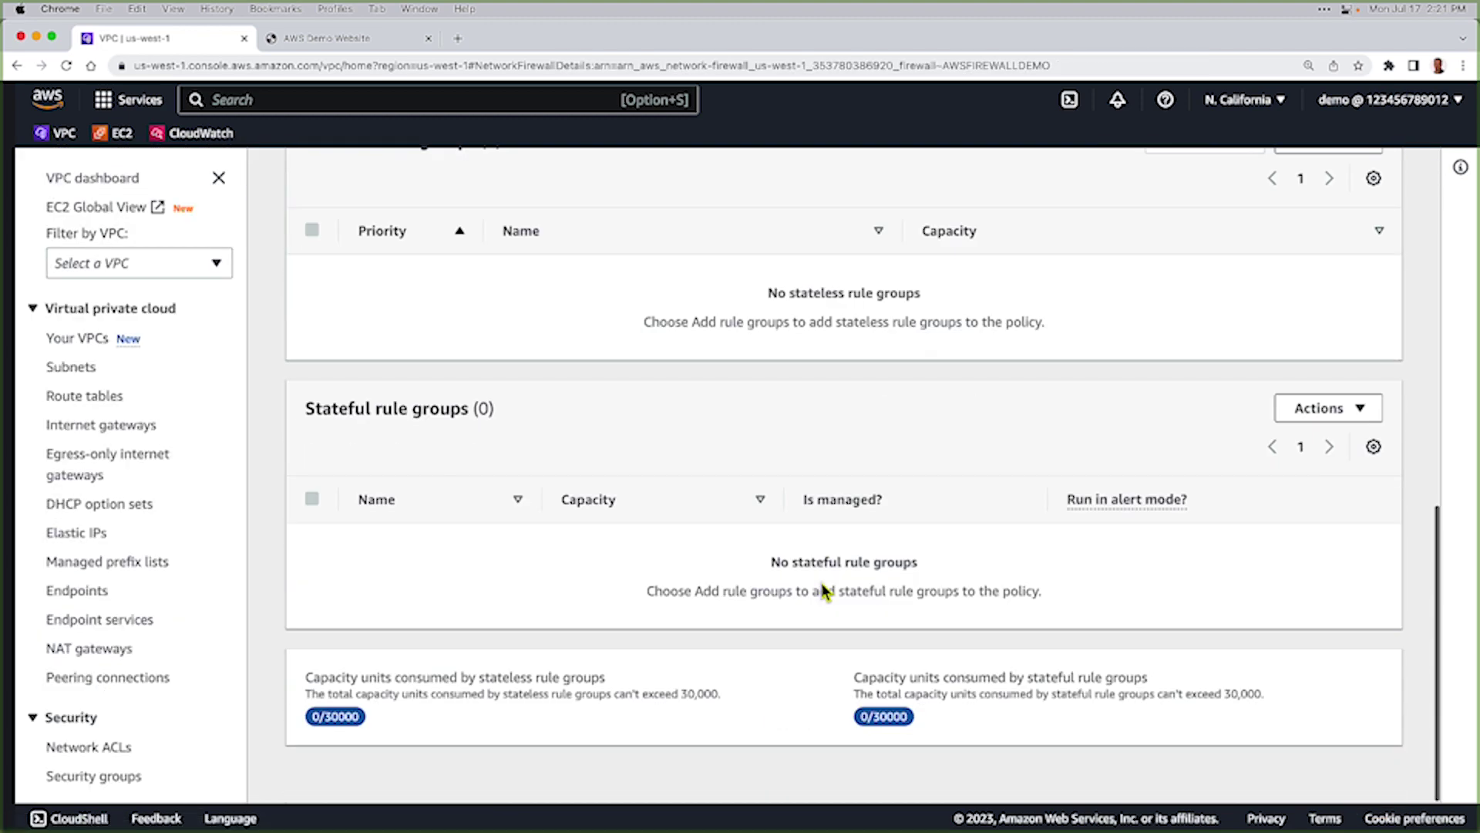
scroll(586, 547, up, 2)
scroll(586, 547, up, 7)
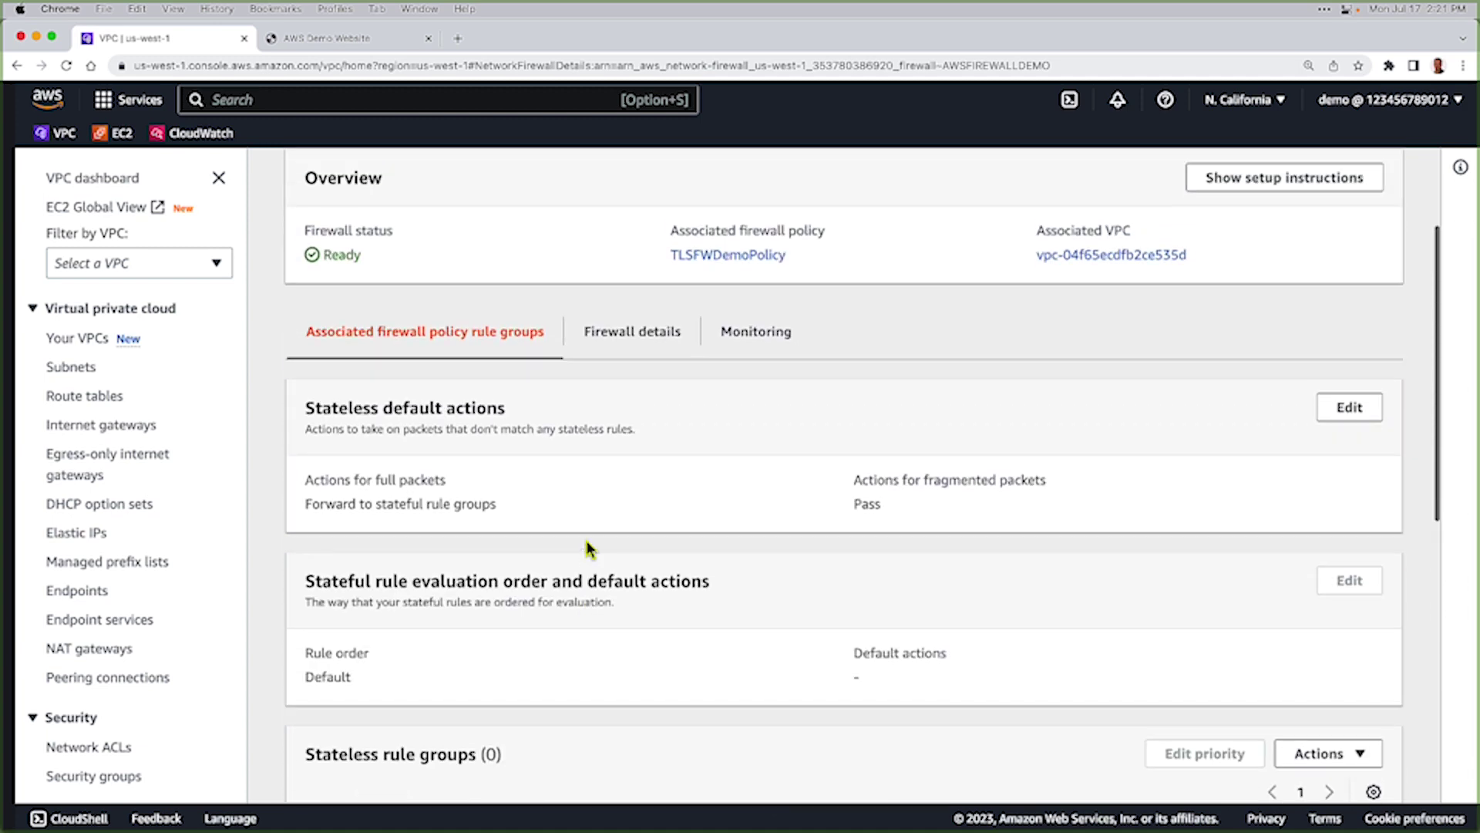
click(651, 376)
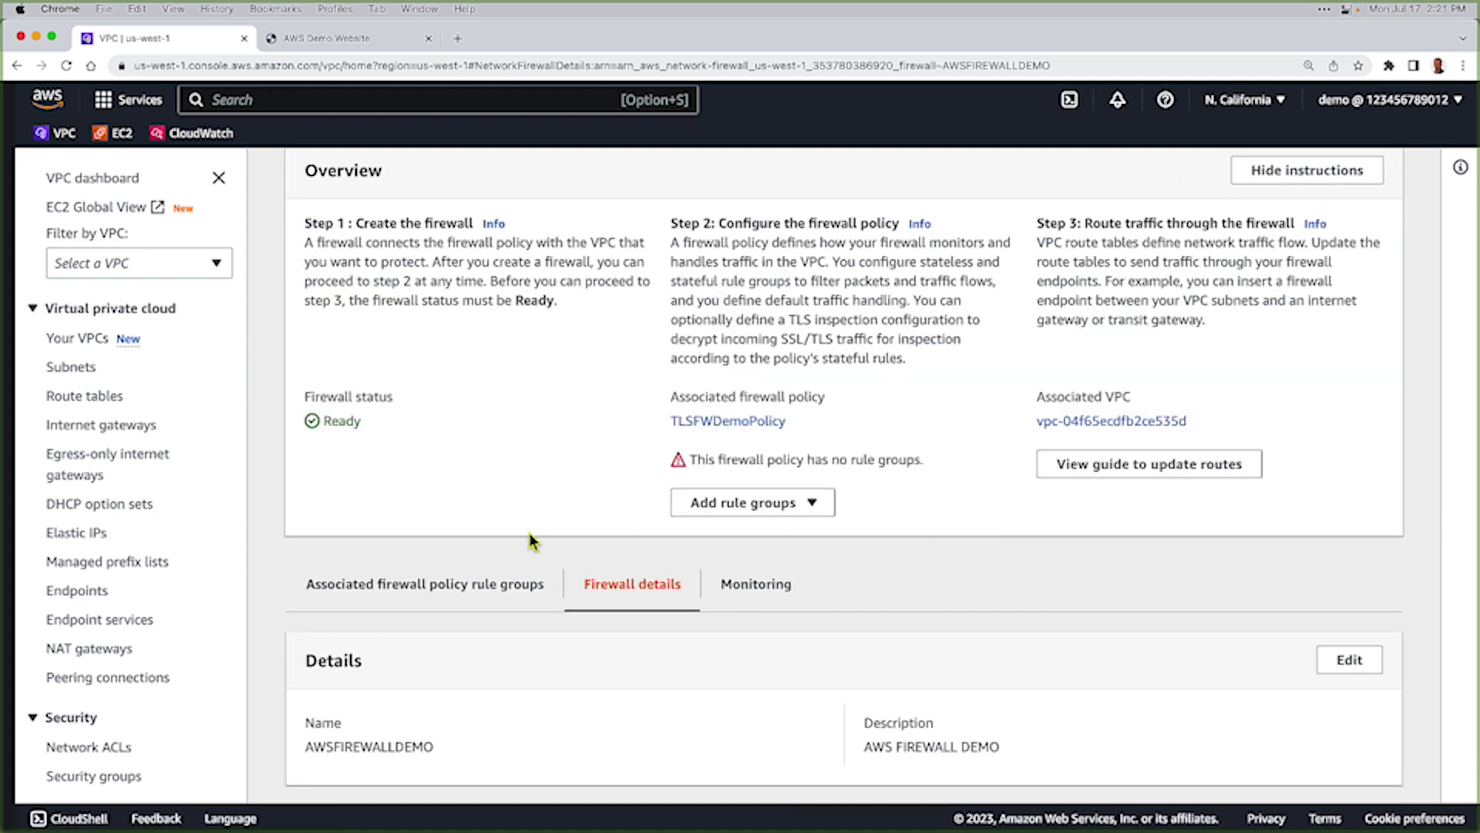
Start creating a new Network Firewall TLS inspection configuration
scroll(91, 535, down, 10)
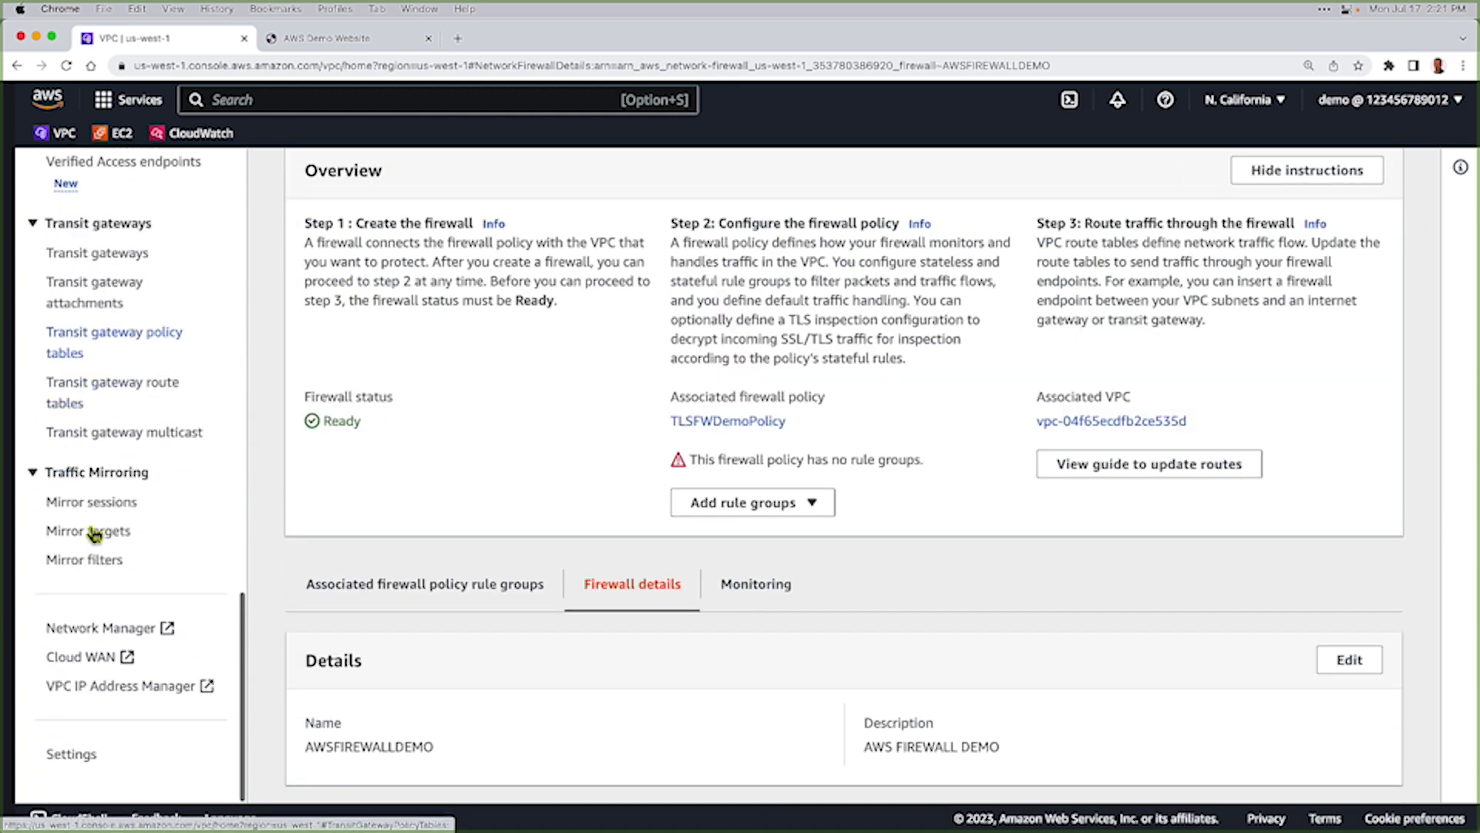
scroll(92, 533, up, 10)
scroll(93, 534, up, 3)
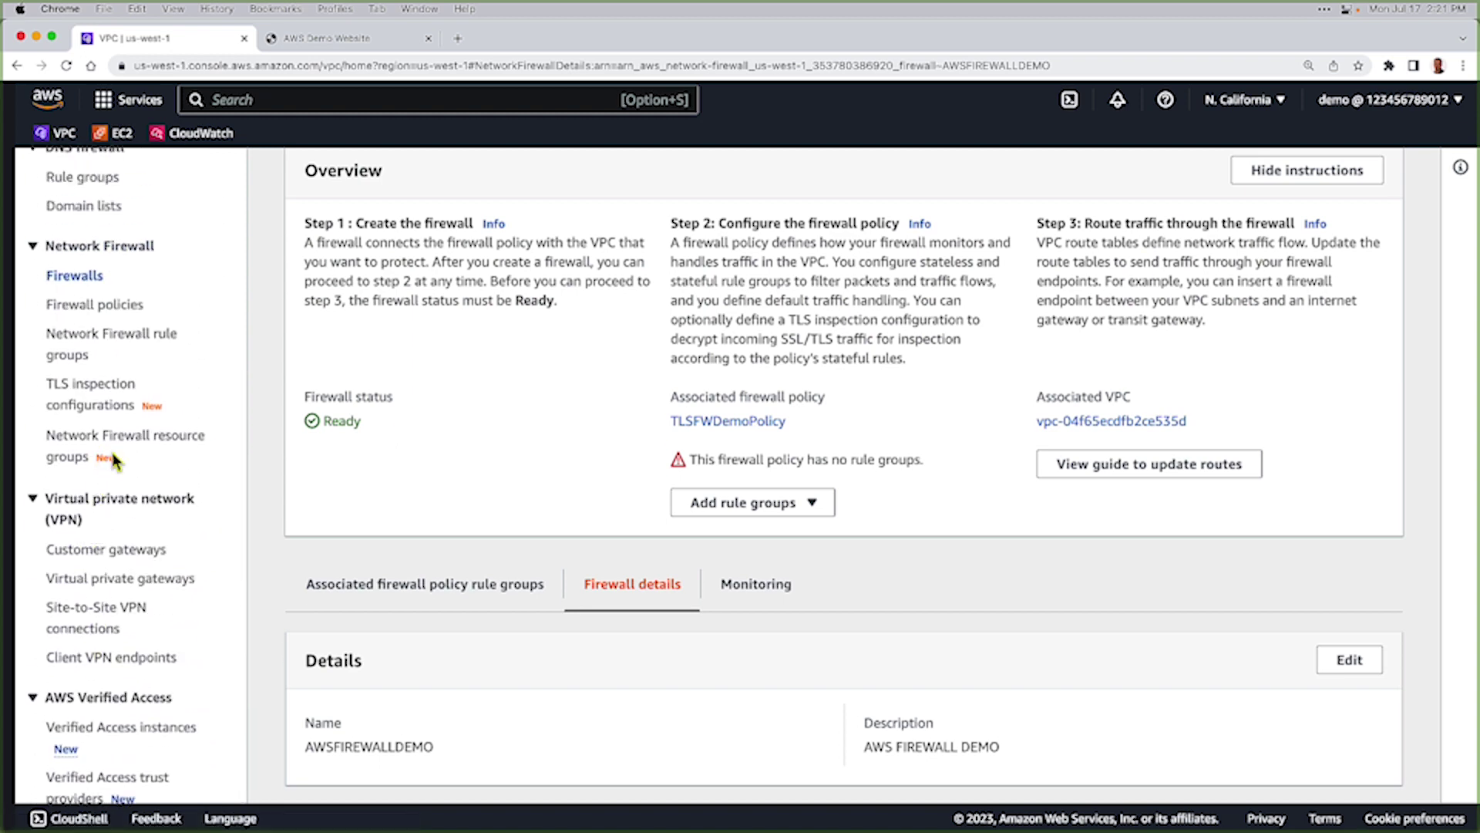
click(112, 409)
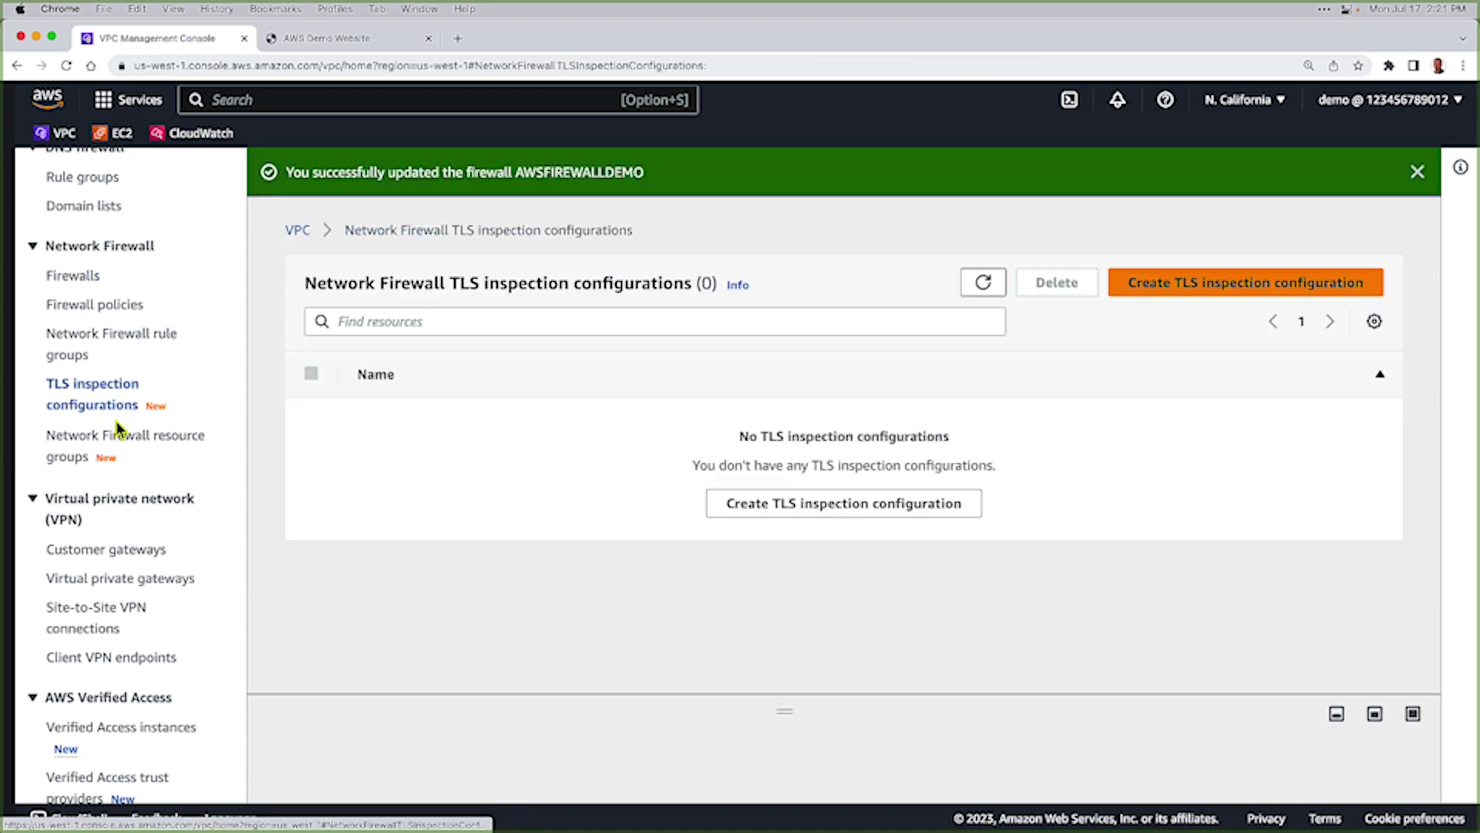
click(837, 520)
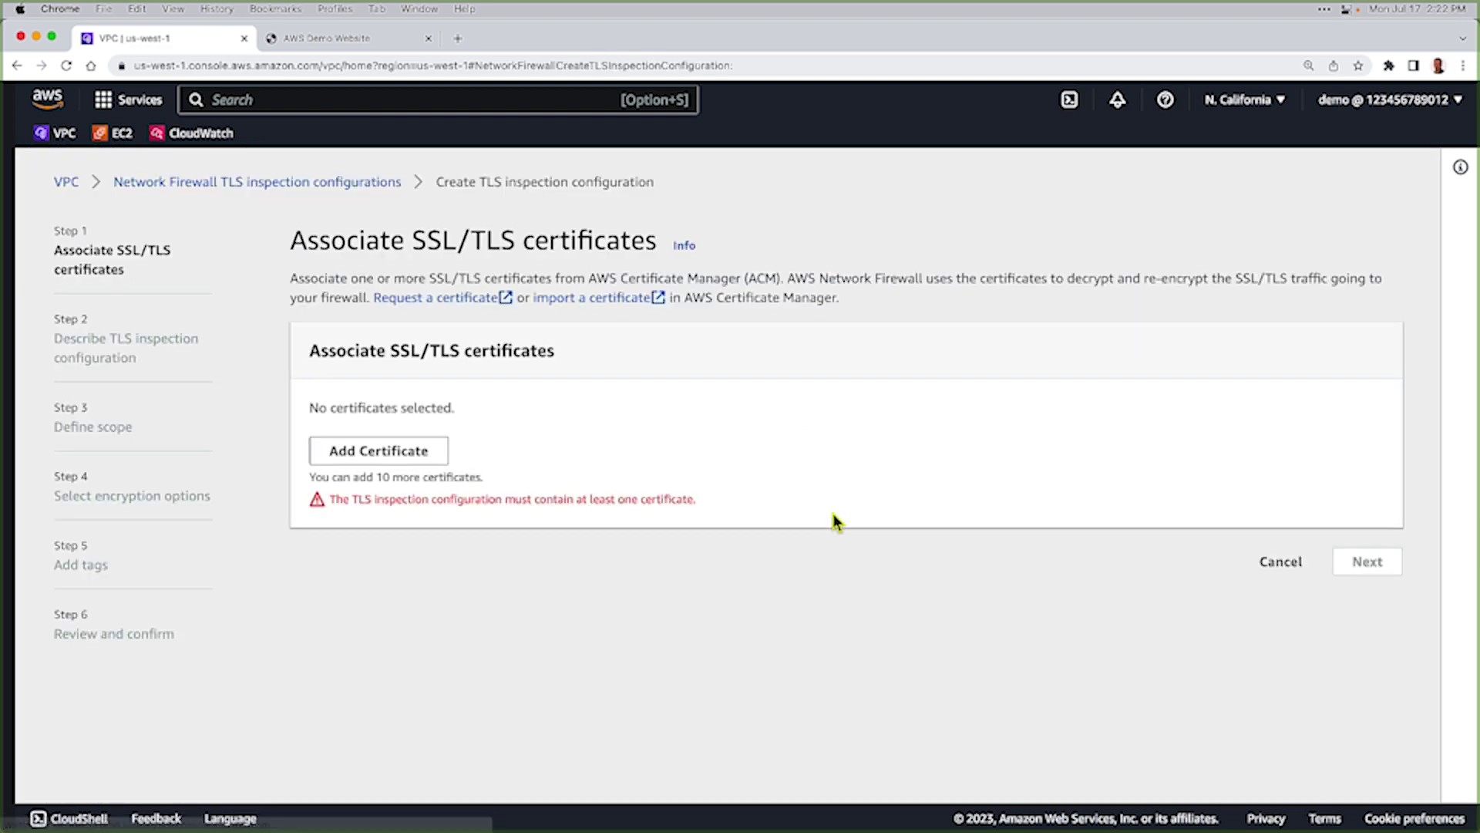
Associate the existing ACM certificate for tls-demo.go-aws.com with the TLS inspection configuration and continue to its description
click(405, 457)
click(437, 436)
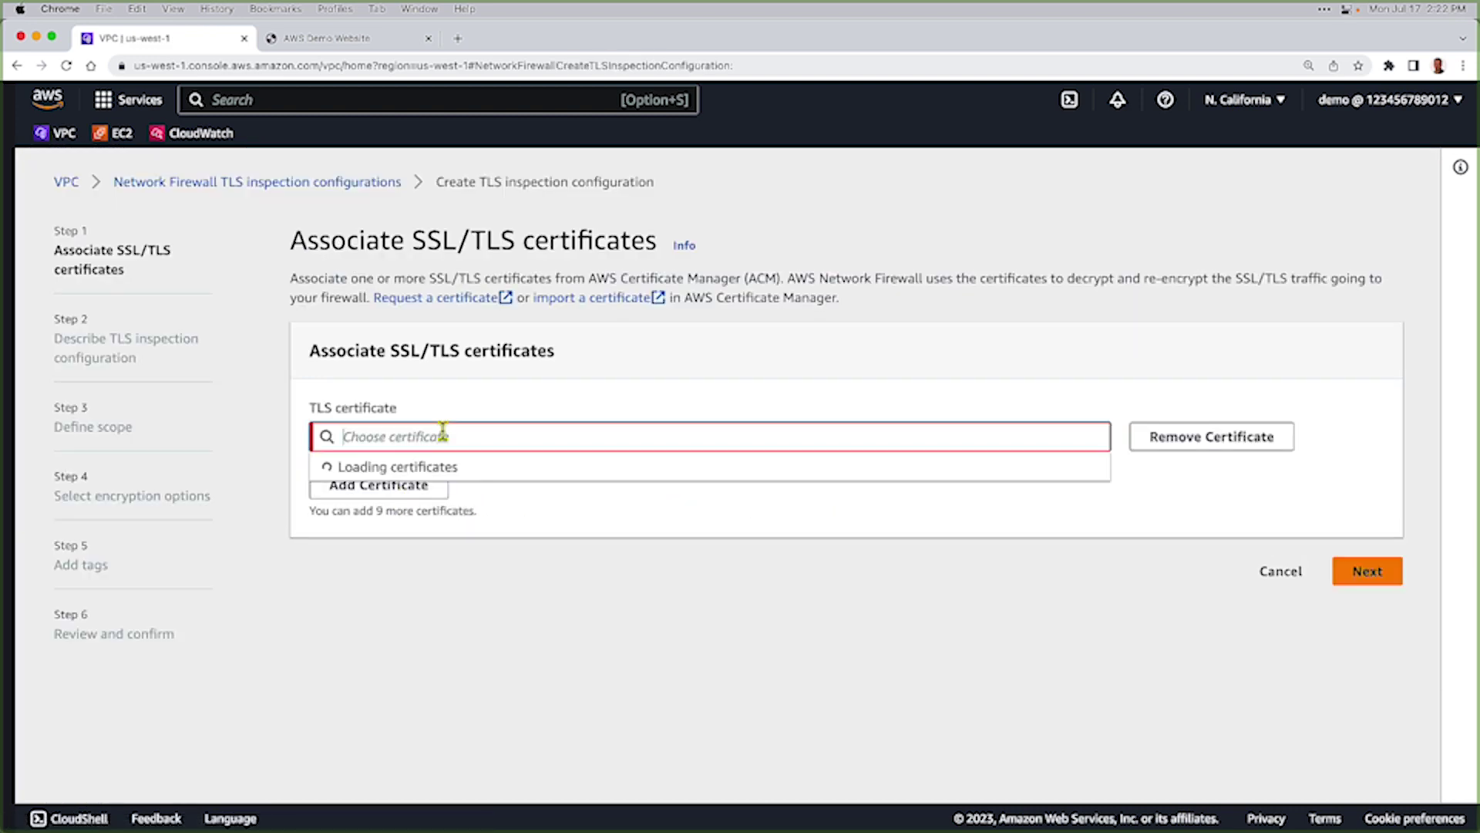
click(457, 474)
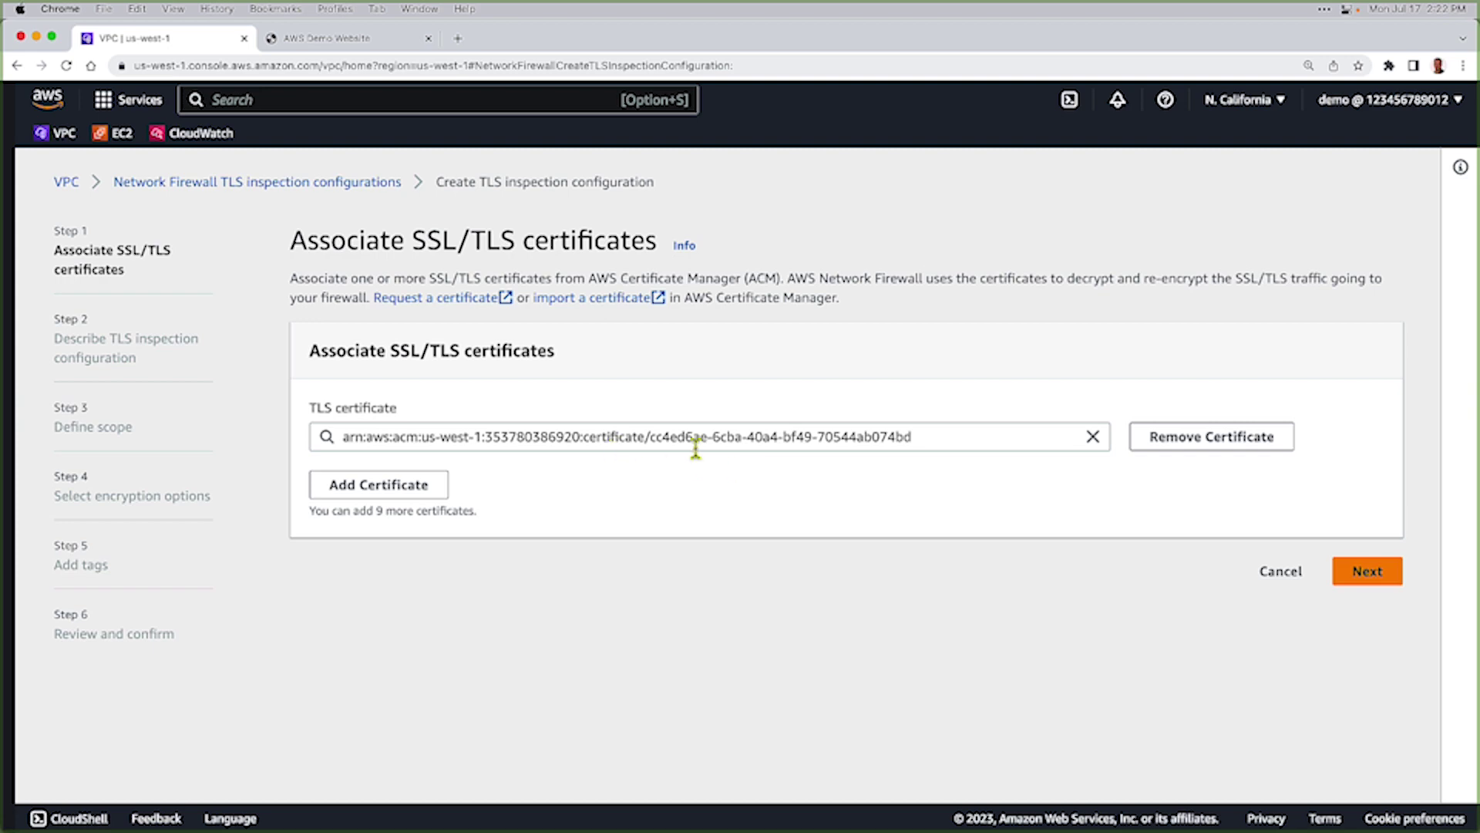
click(1367, 571)
Name the configuration TLSInspection, give it the description "TLS Inspection", and continue to the scope definition
click(442, 426)
text(TLSInspection)
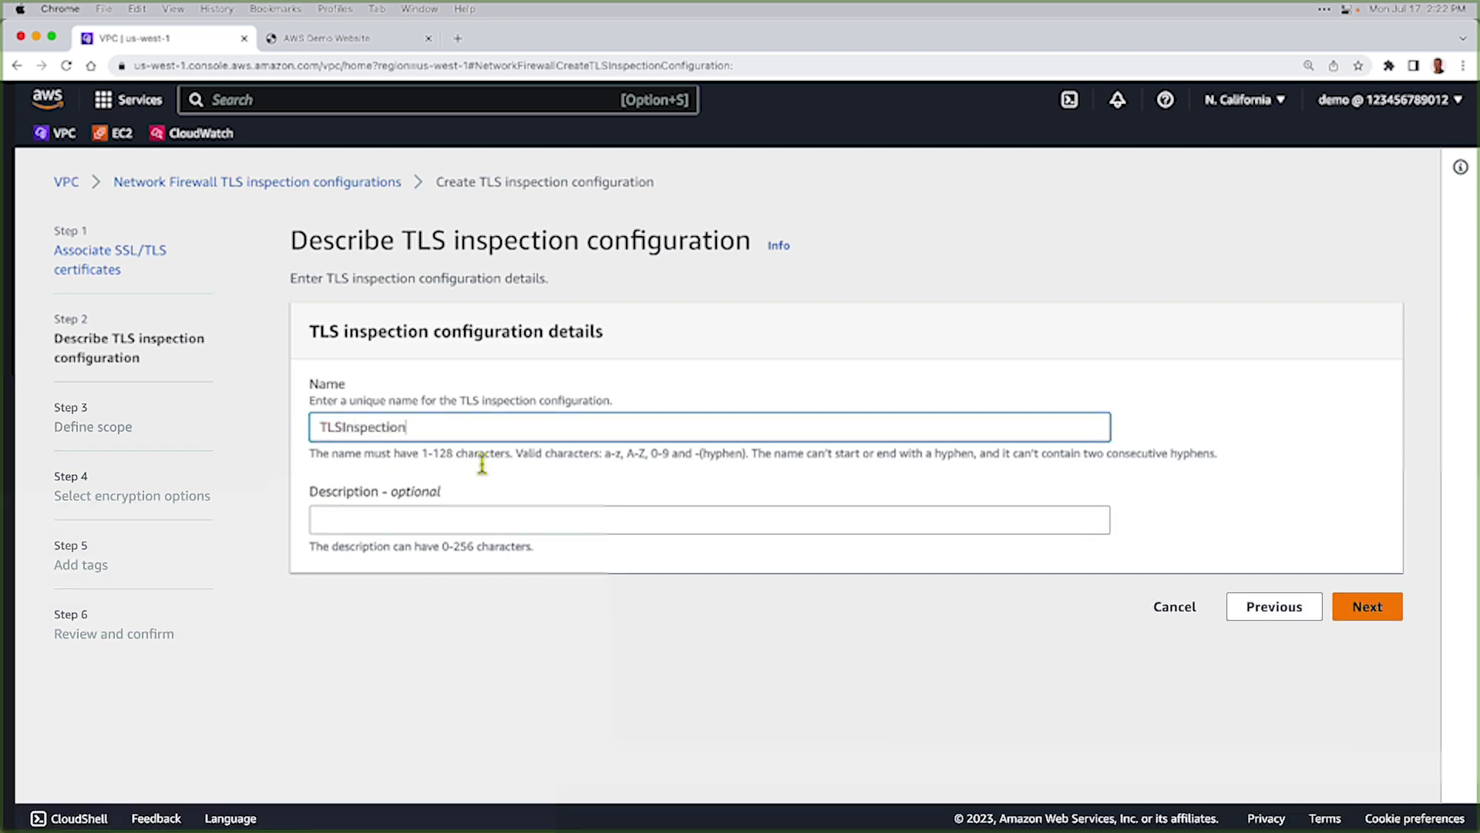
key(super+a)
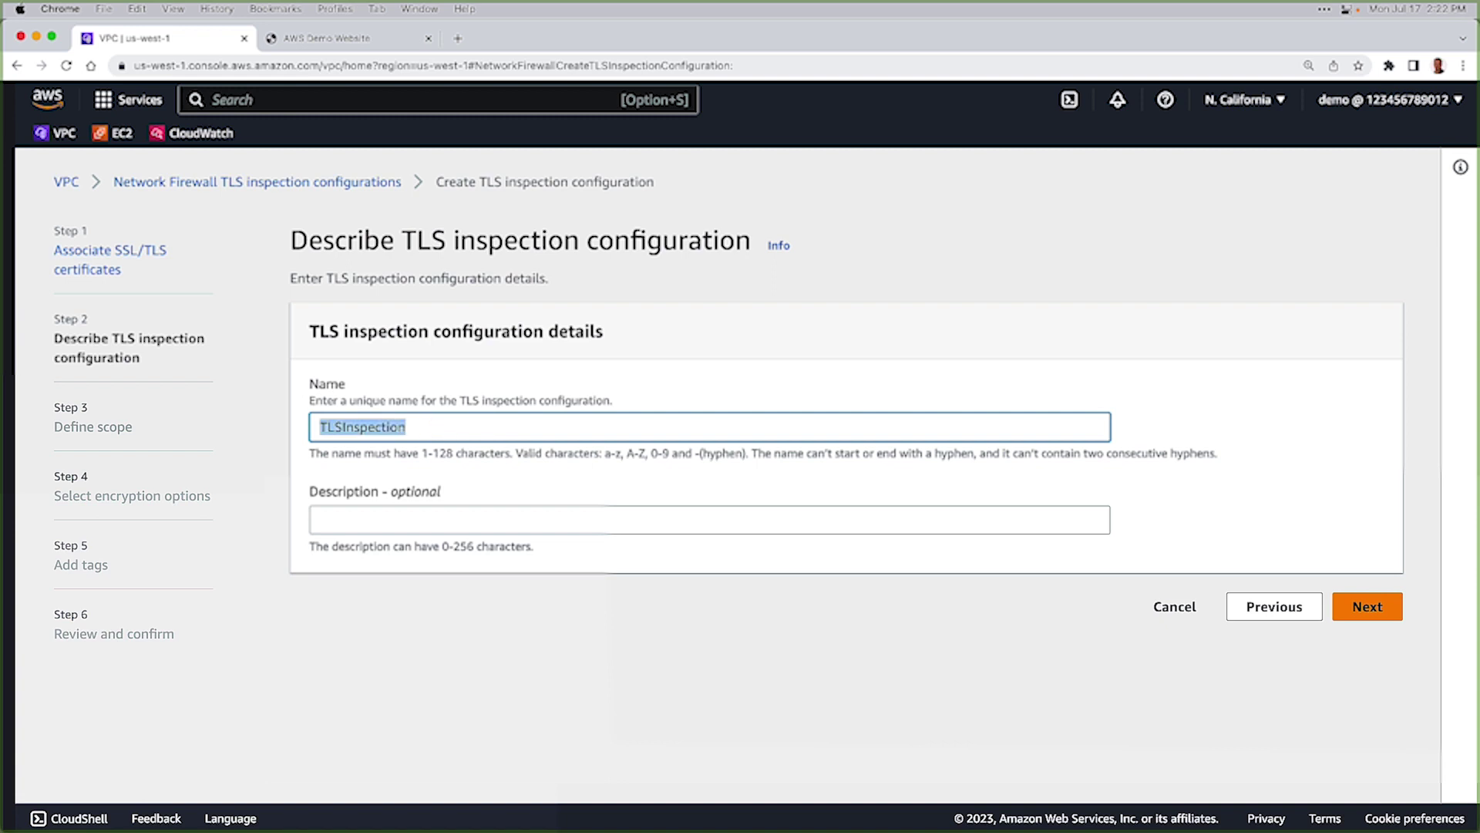
key(super+c)
key(Tab)
key(super+v)
click(344, 518)
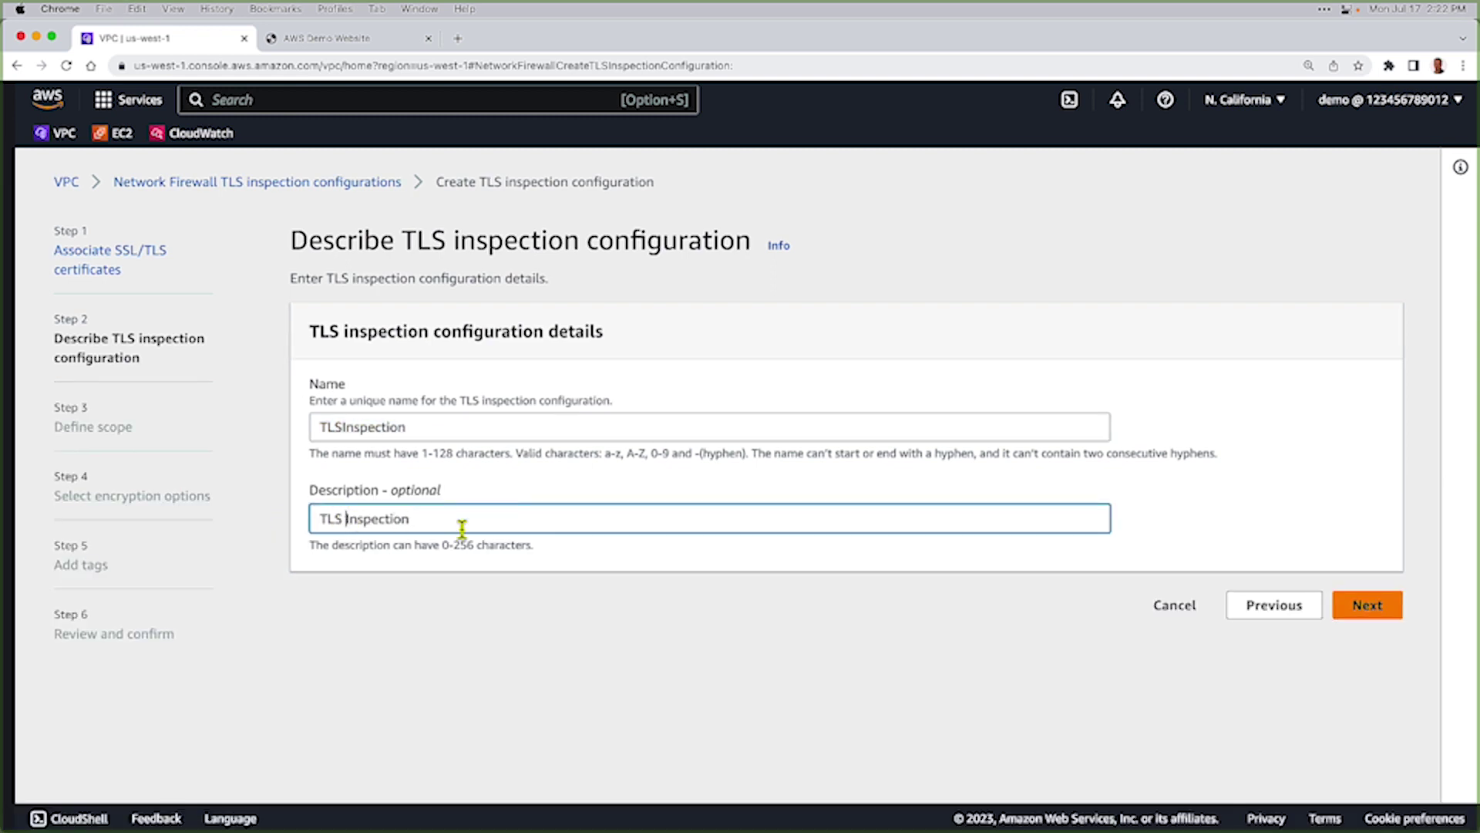
click(1355, 604)
Add a TCP scope configuration from any IPv4 source and port to any IPv4 destination on custom port 443, and continue
scroll(882, 605, down, 2)
scroll(878, 595, down, 4)
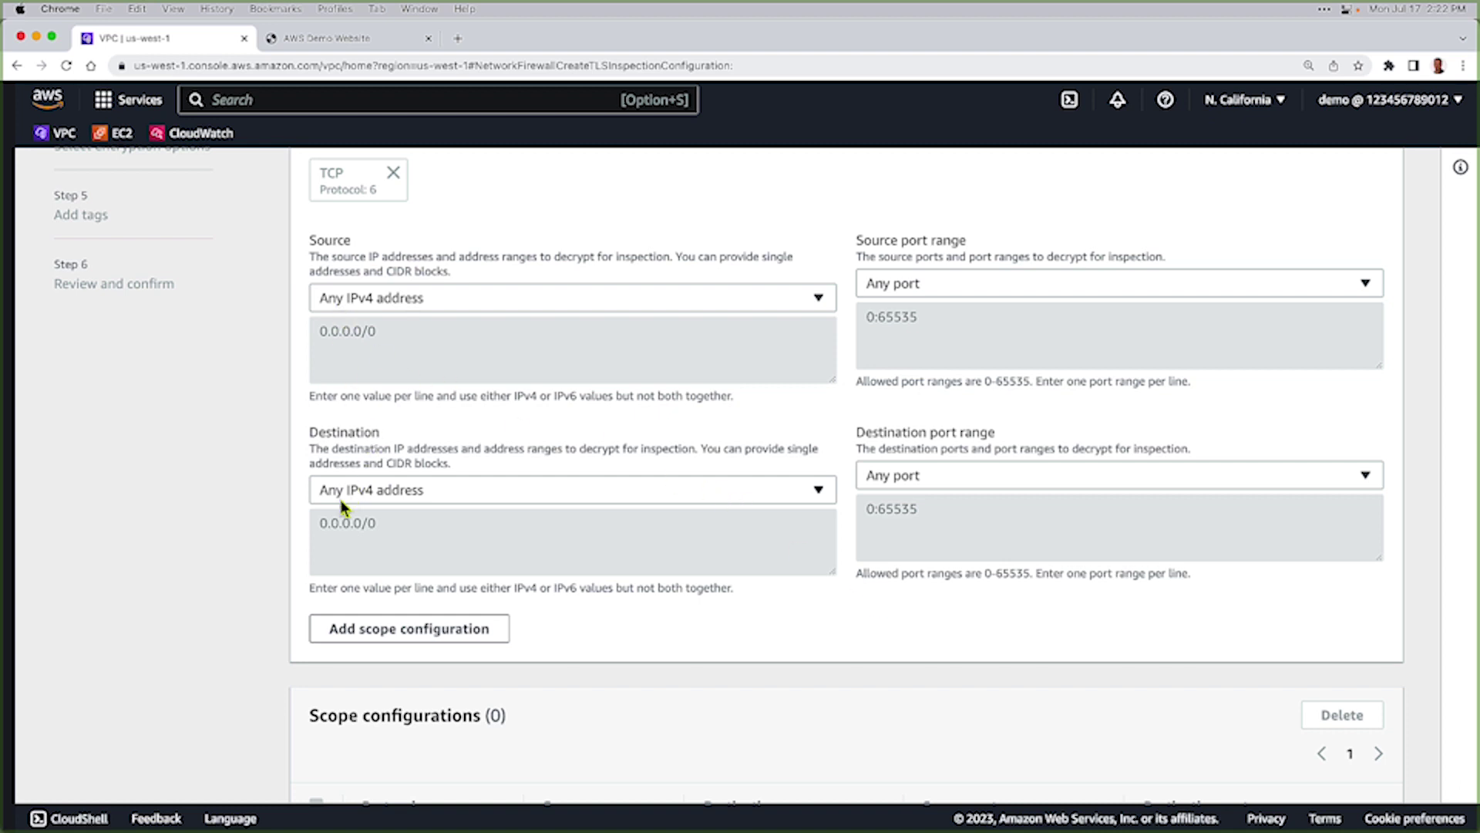
click(910, 486)
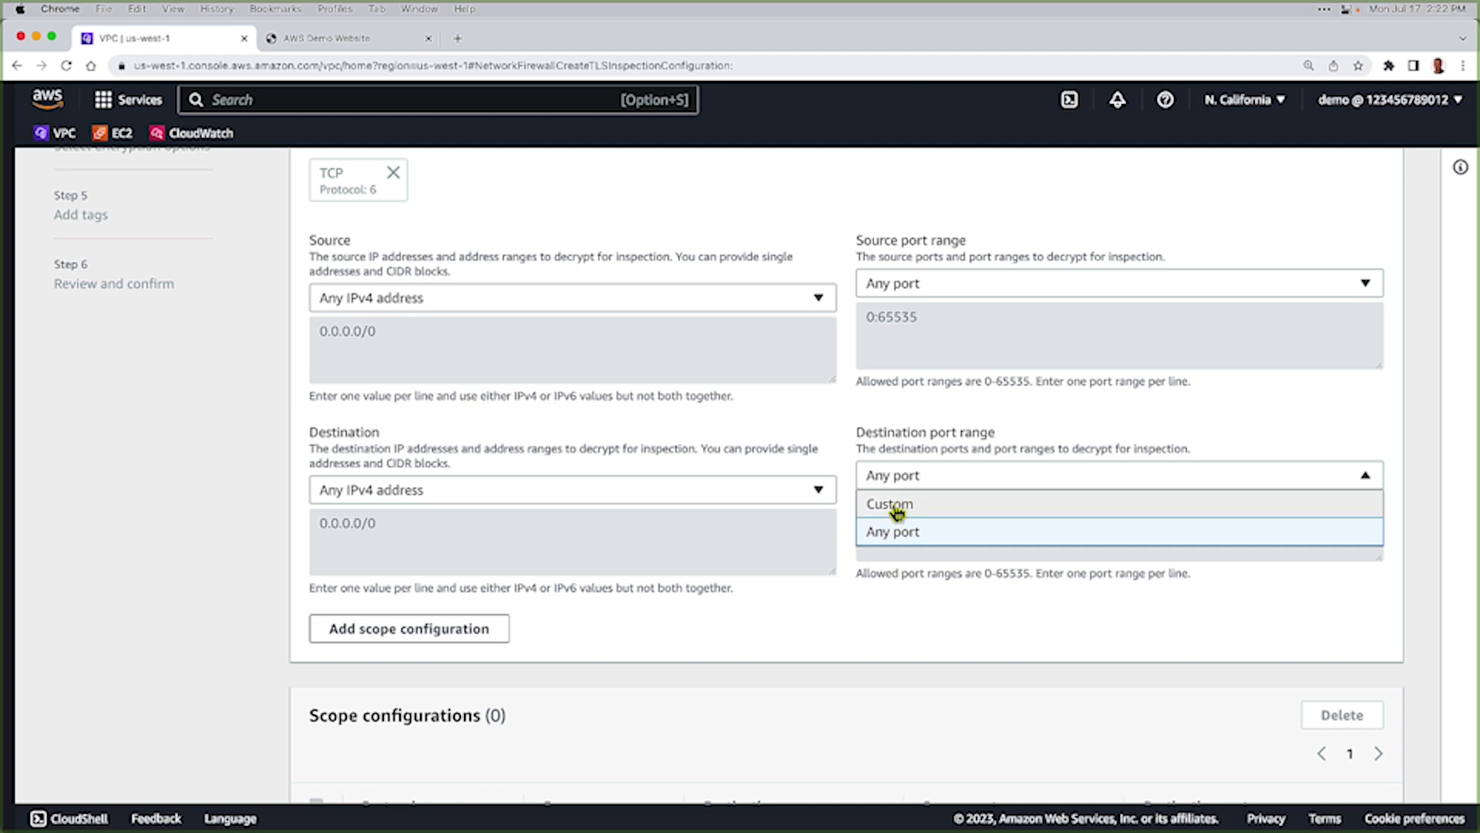
click(892, 505)
text(443)
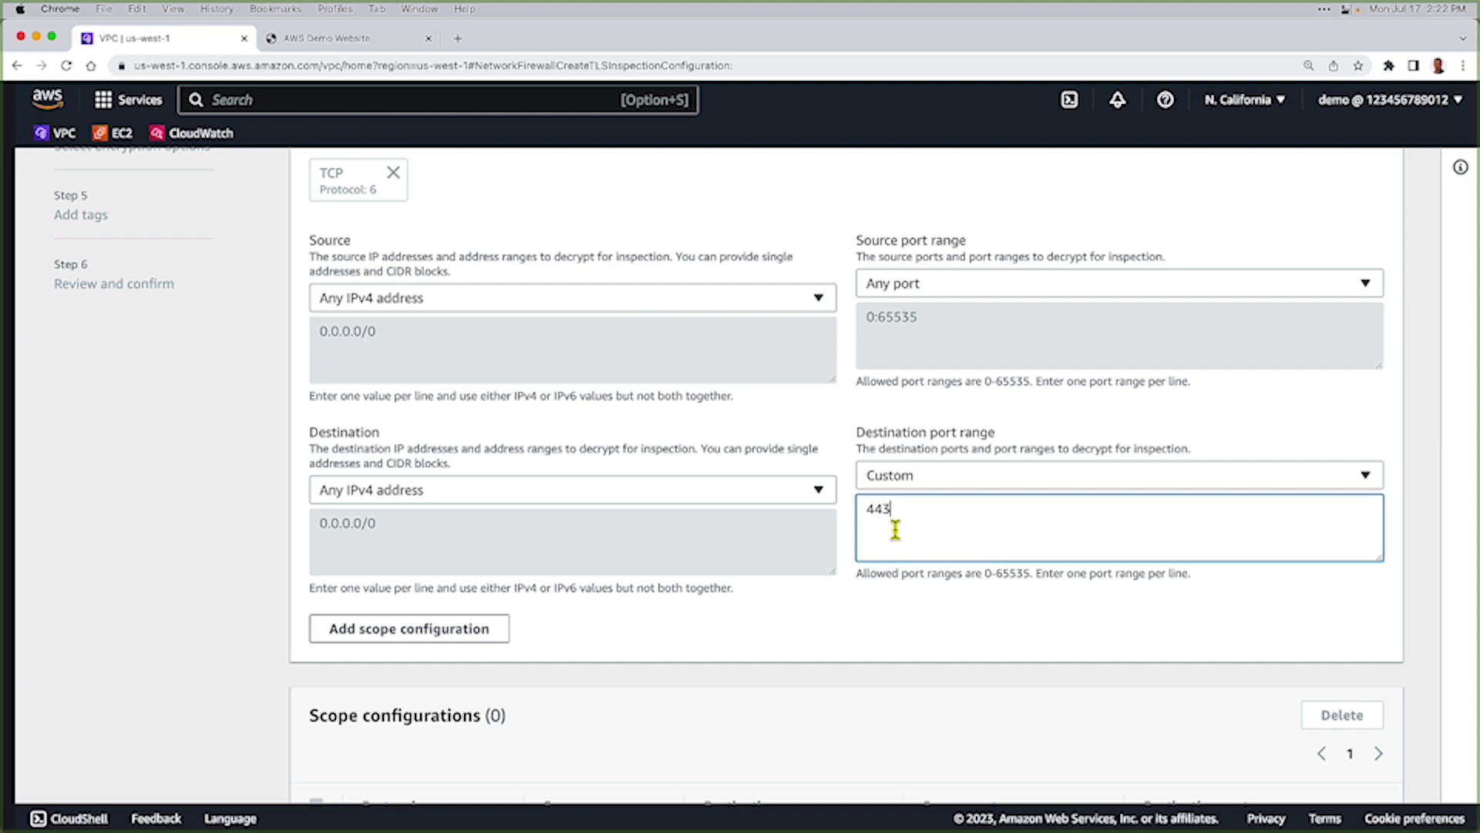
scroll(713, 798, down, 3)
click(731, 774)
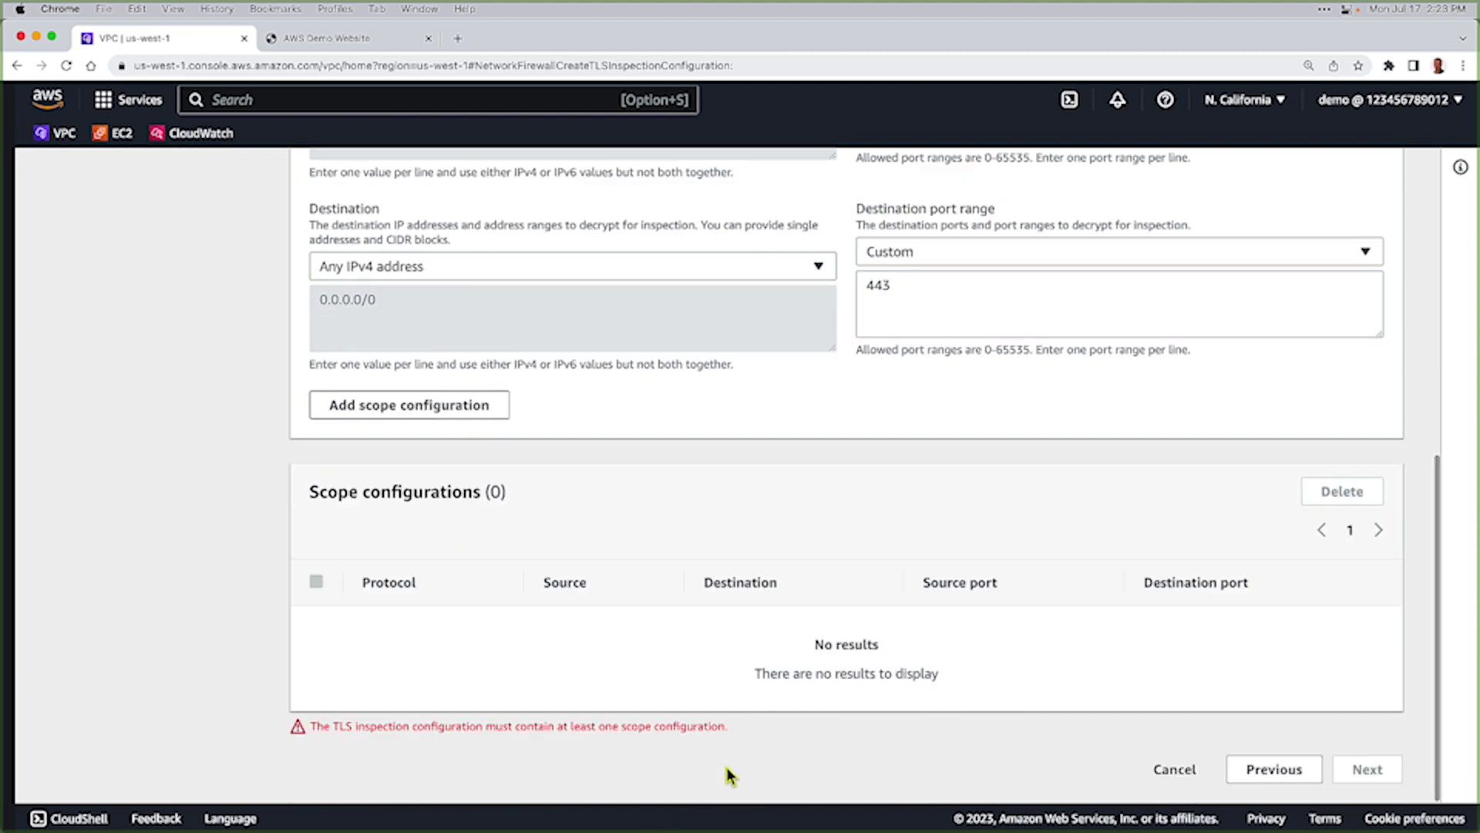
click(448, 413)
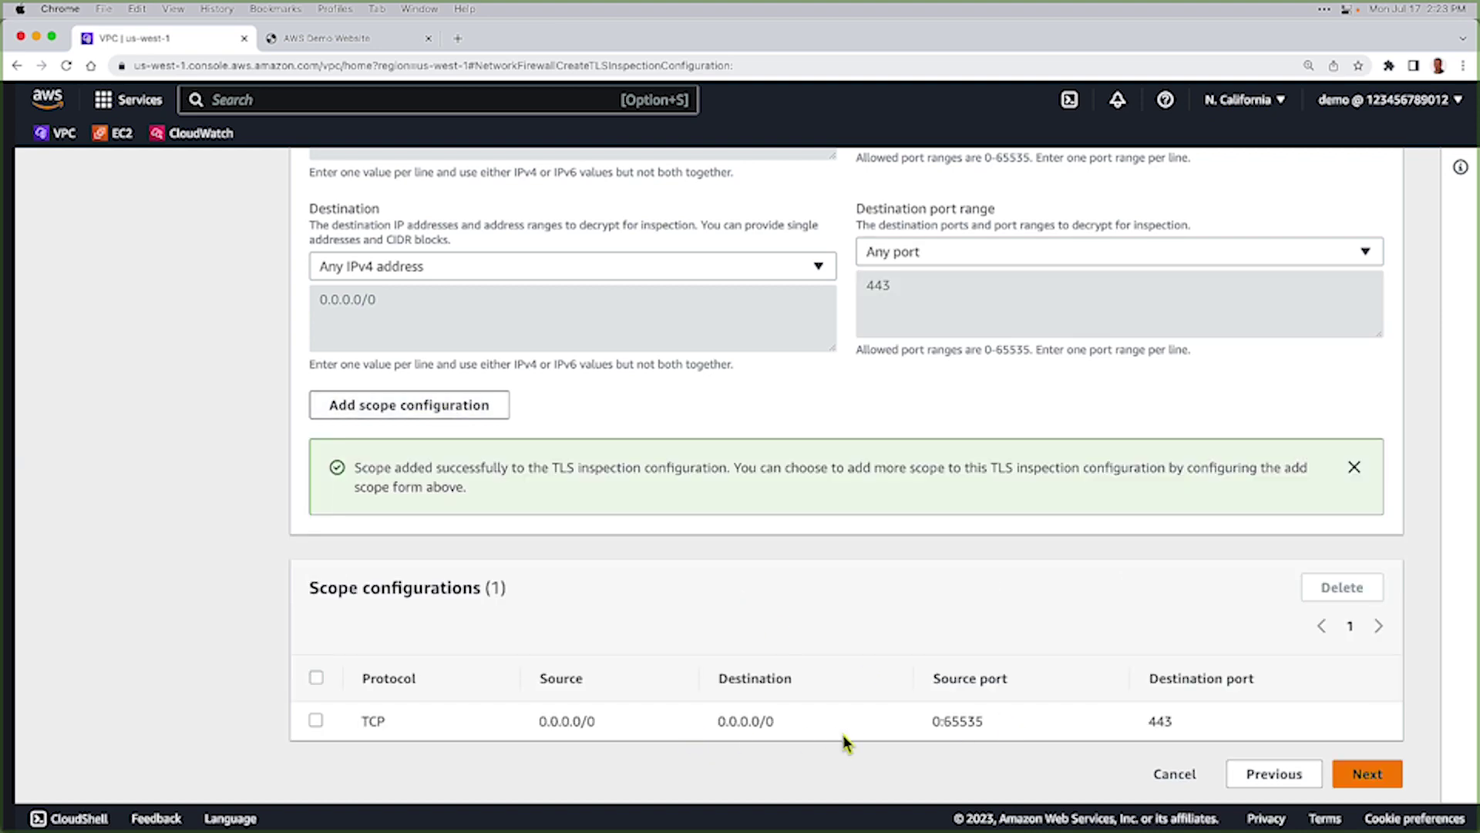
click(1367, 773)
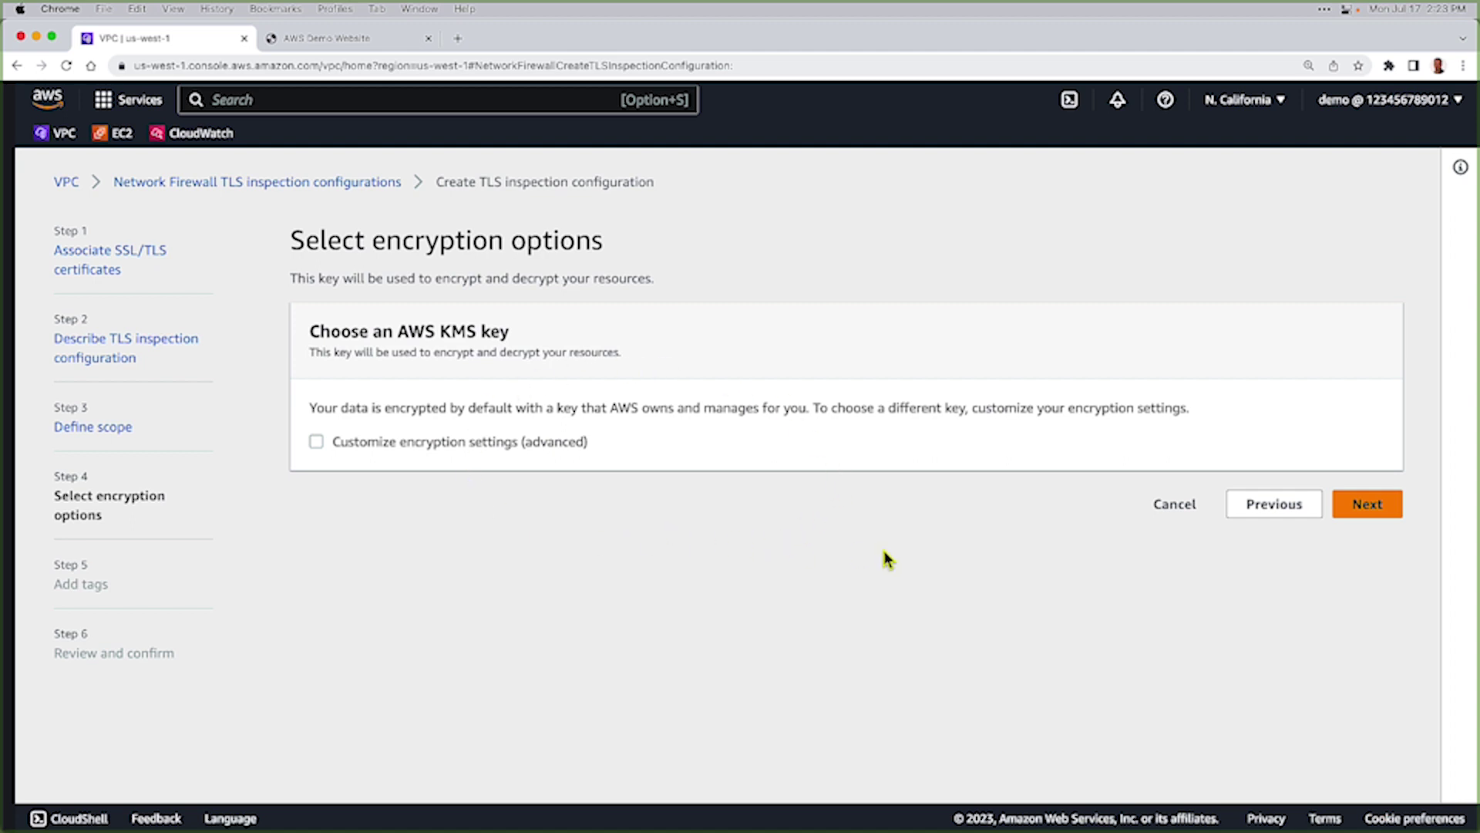
Keep the default AWS owned encryption key without tags, and create the reviewed TLS inspection configuration
click(1366, 504)
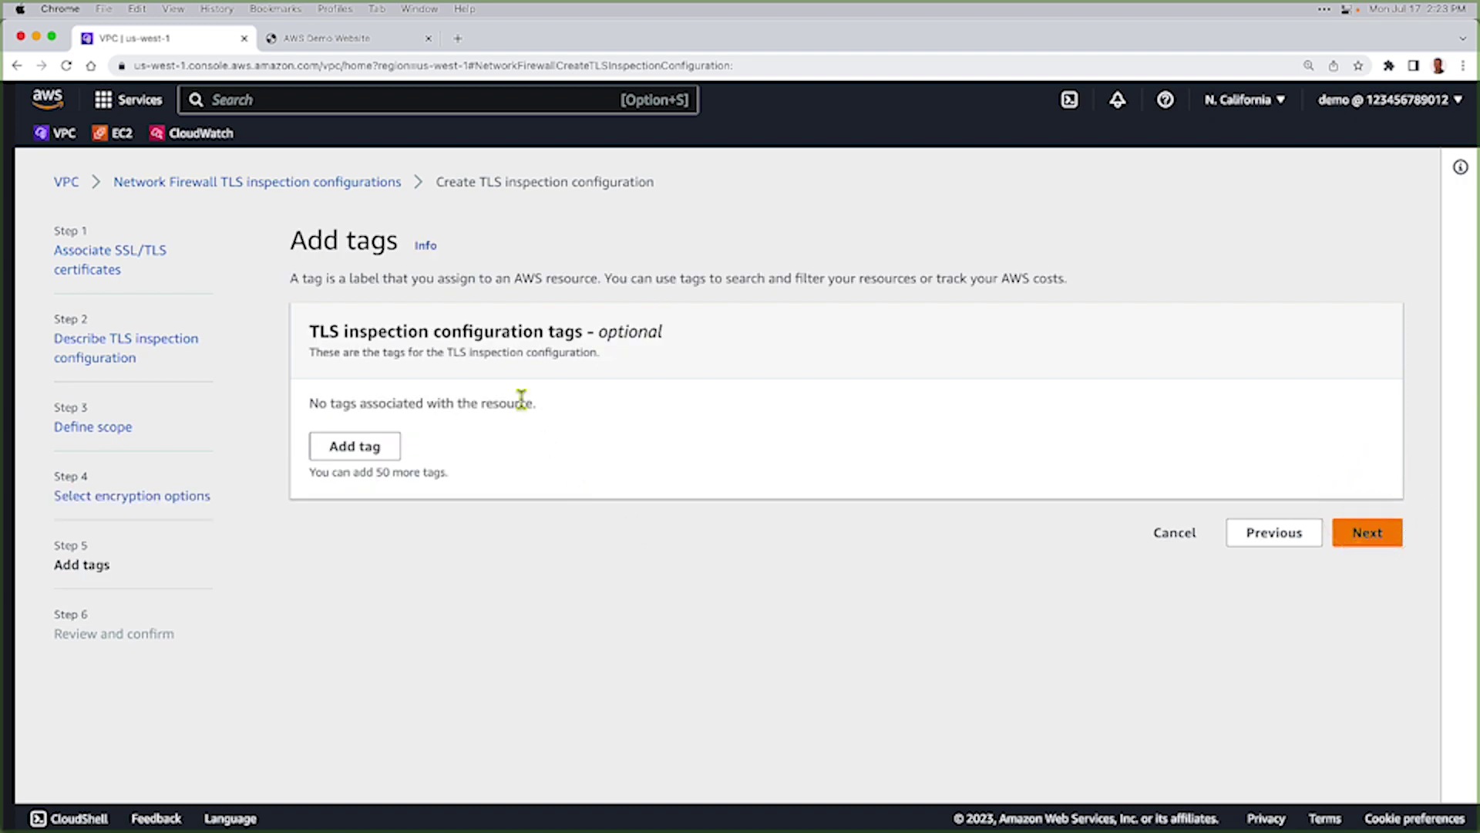
click(1365, 531)
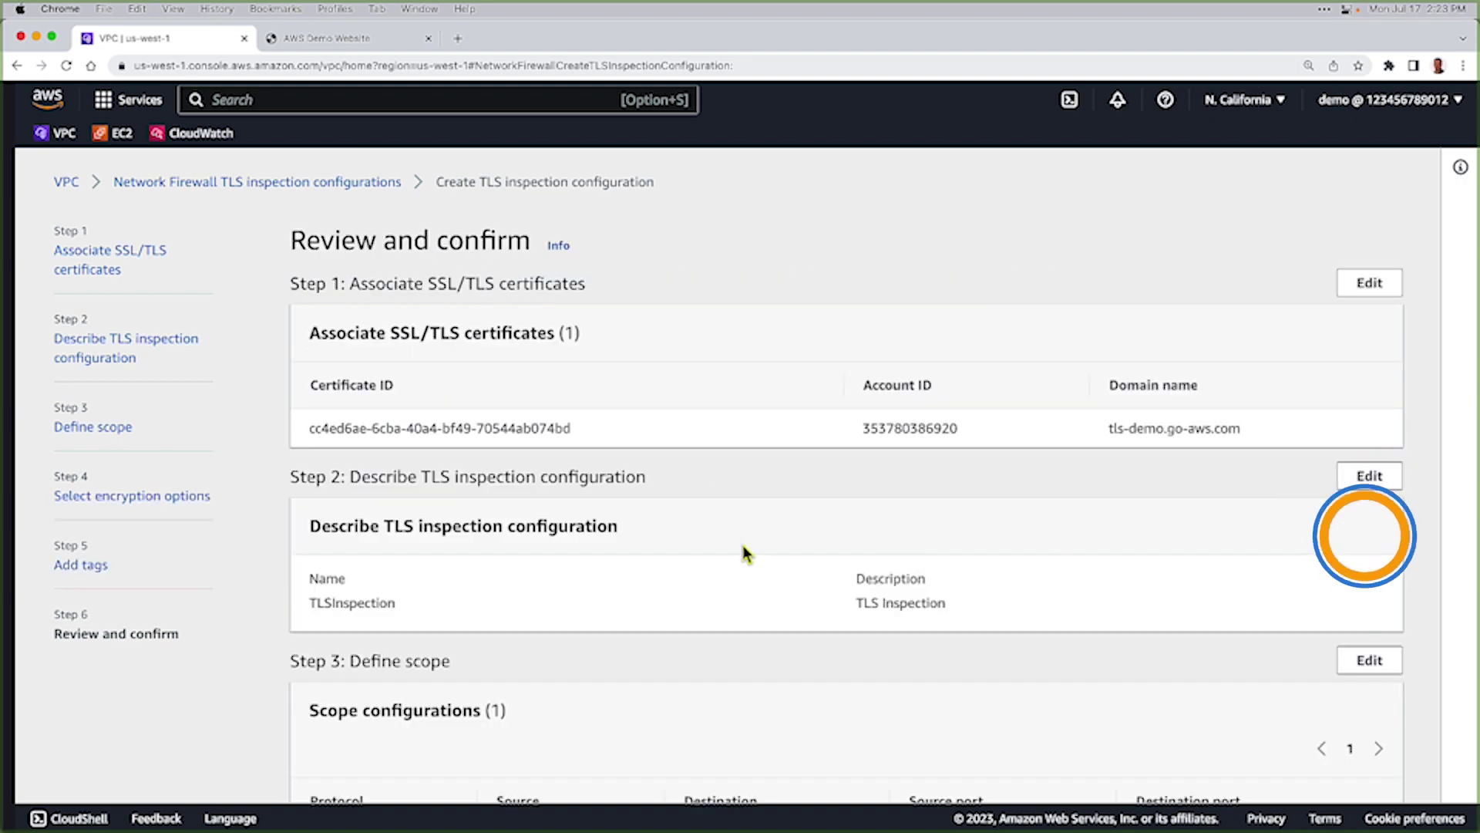
scroll(743, 552, down, 1)
scroll(744, 558, down, 2)
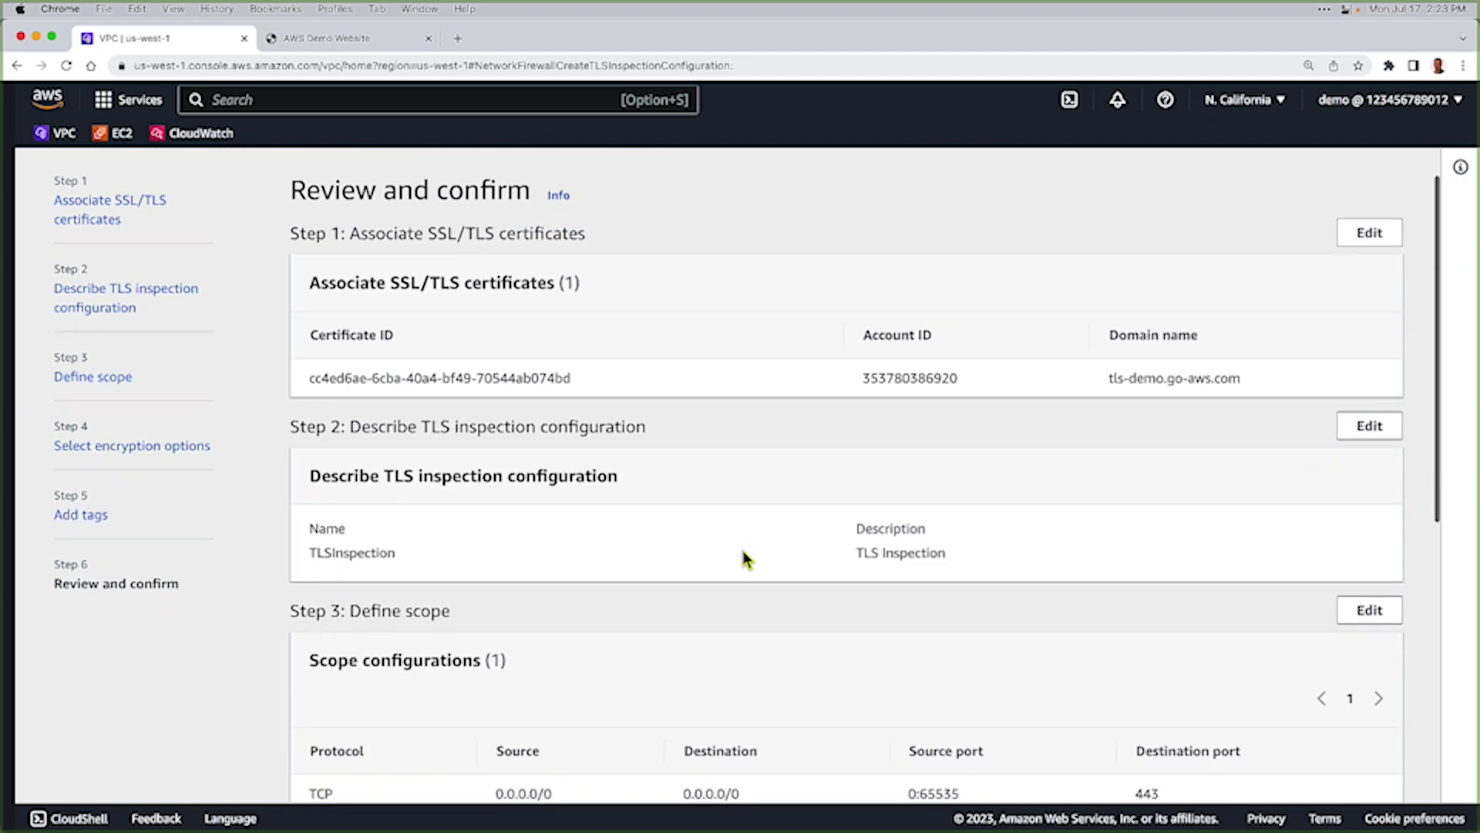
scroll(744, 558, down, 8)
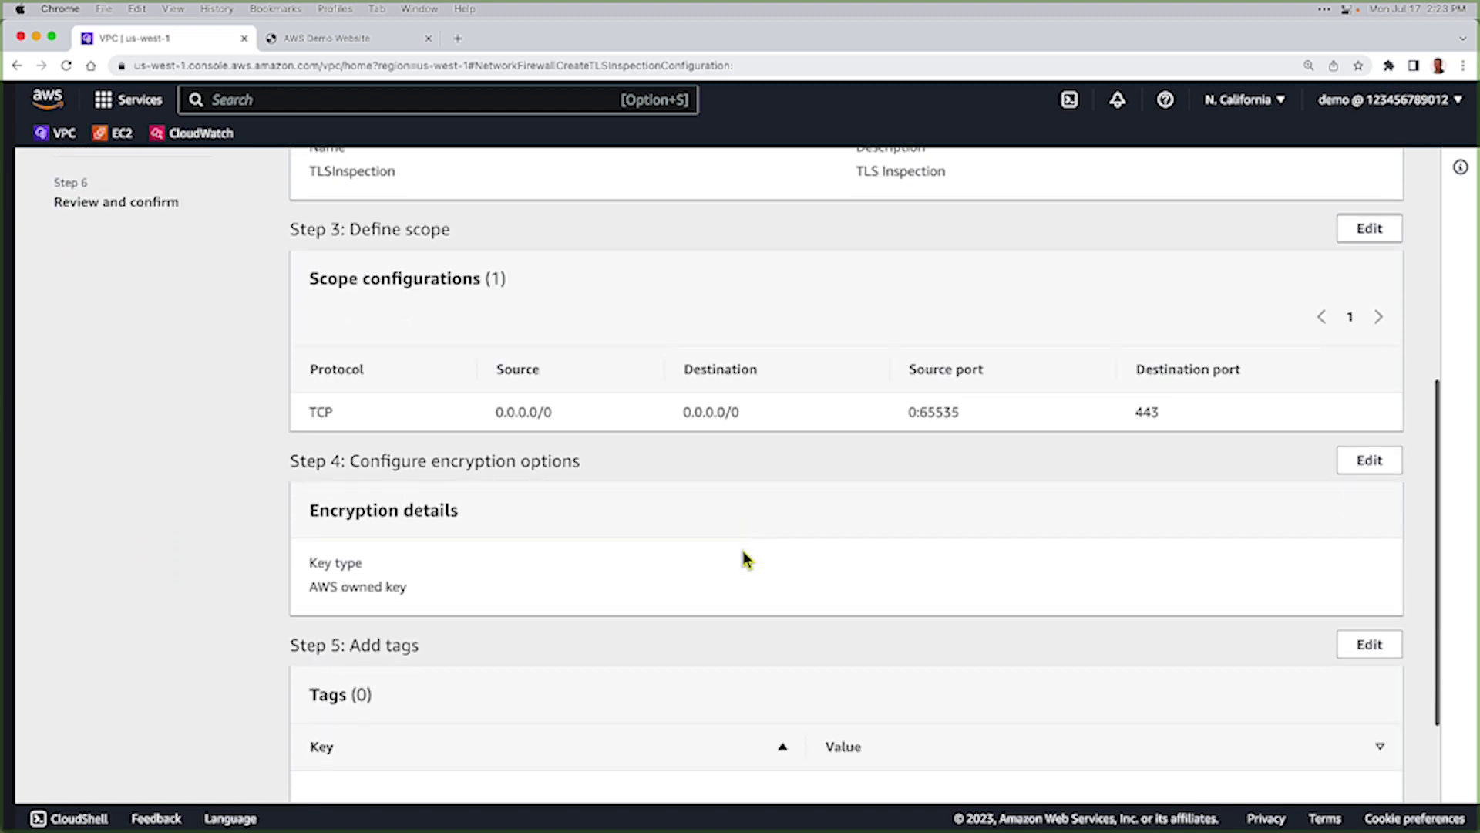
click(1222, 774)
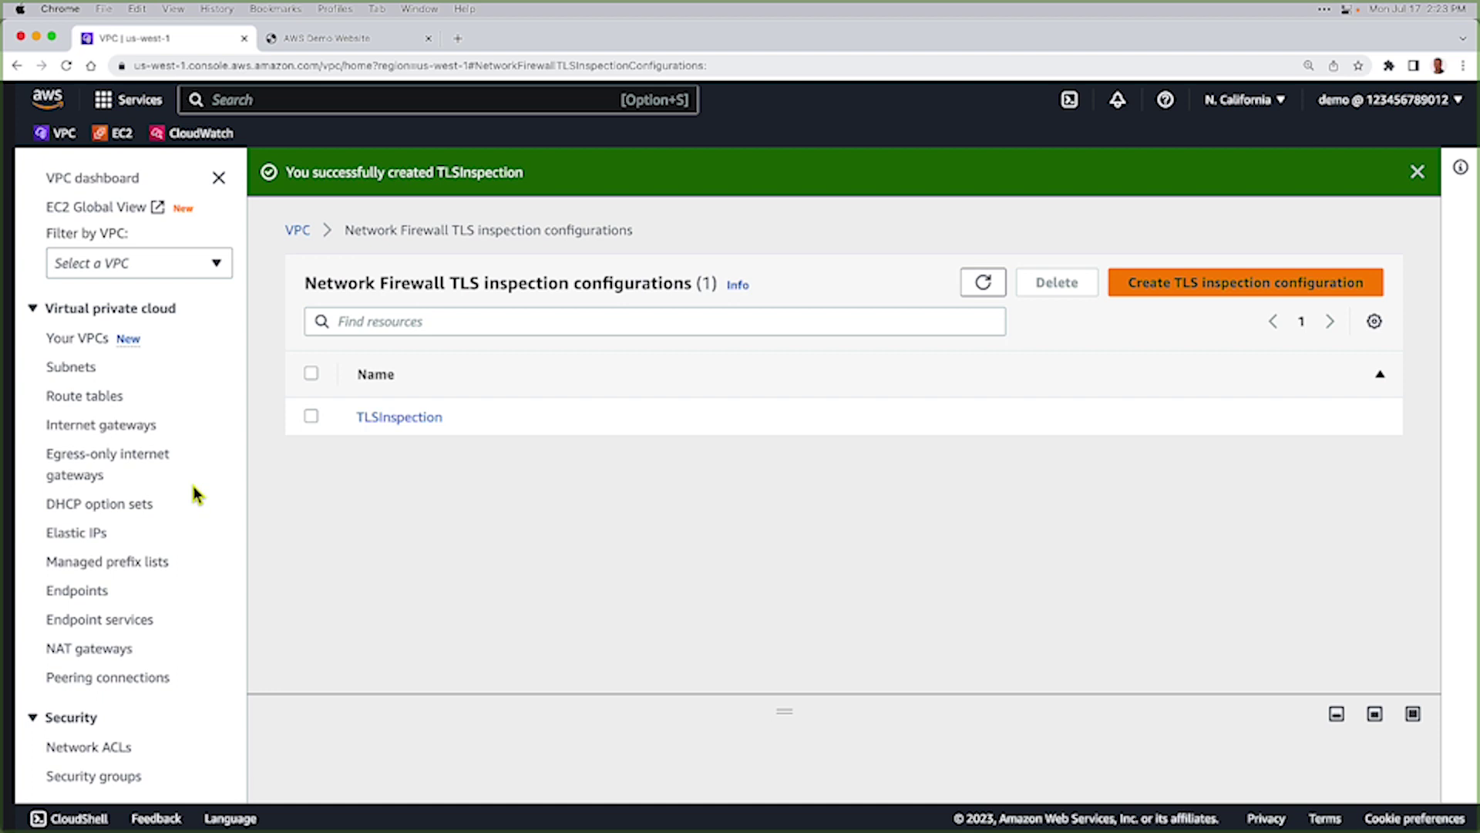
Open the list of Network Firewall rule groups
scroll(116, 551, down, 5)
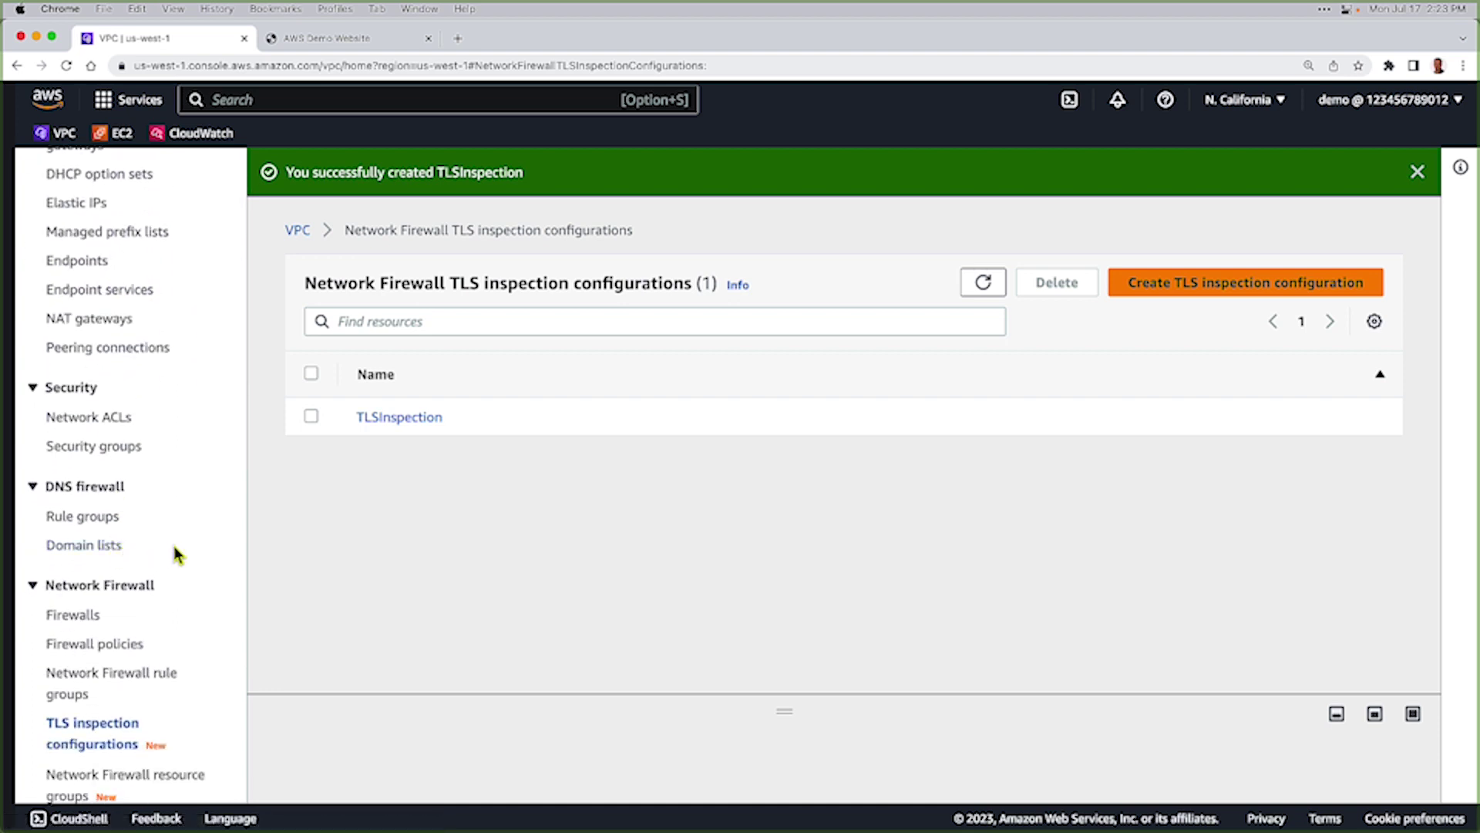
scroll(175, 555, down, 3)
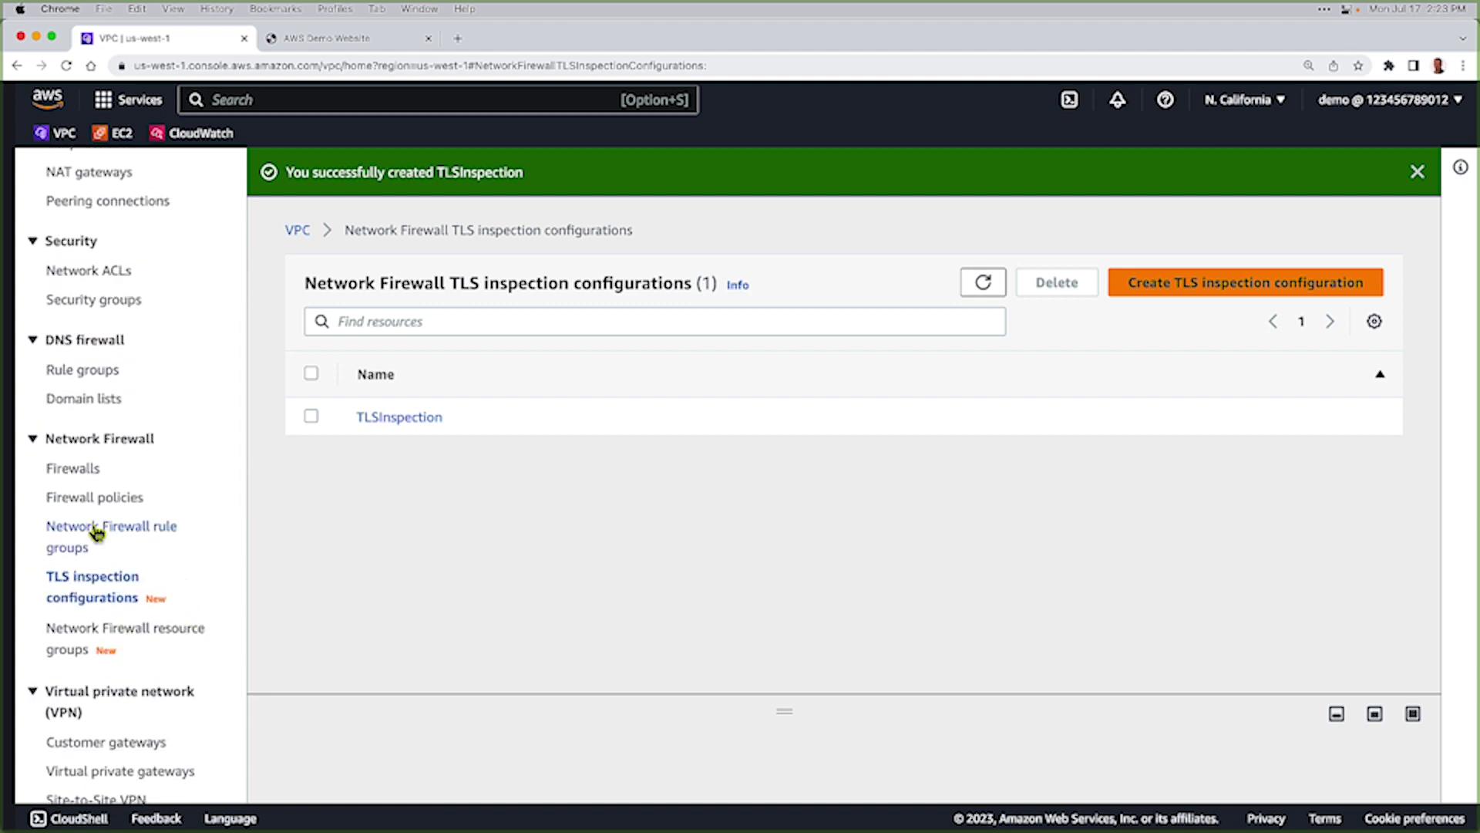
click(96, 534)
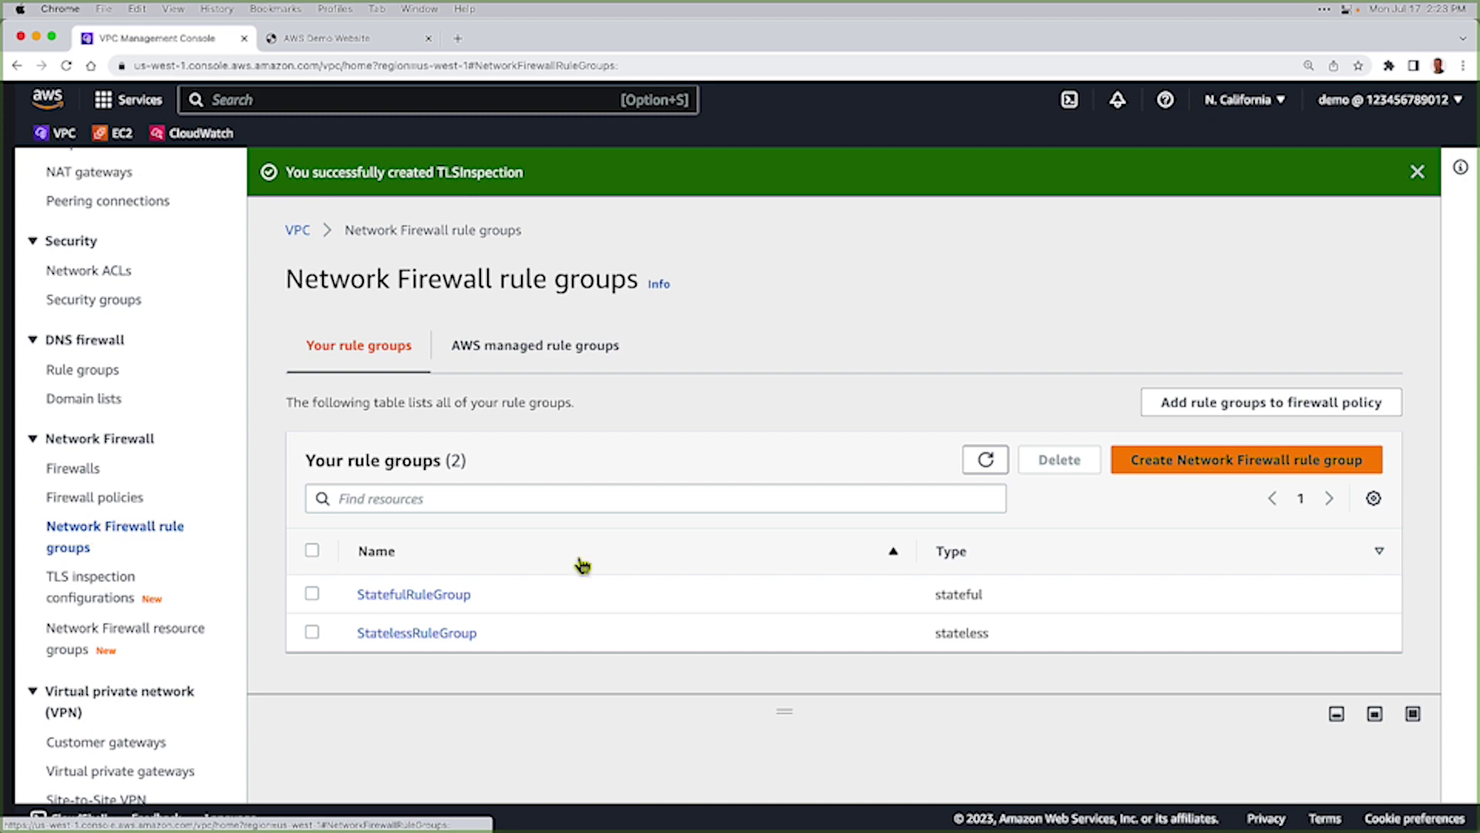
Open StatelessRuleGroup and review its details, rules, priorities and actions
click(432, 634)
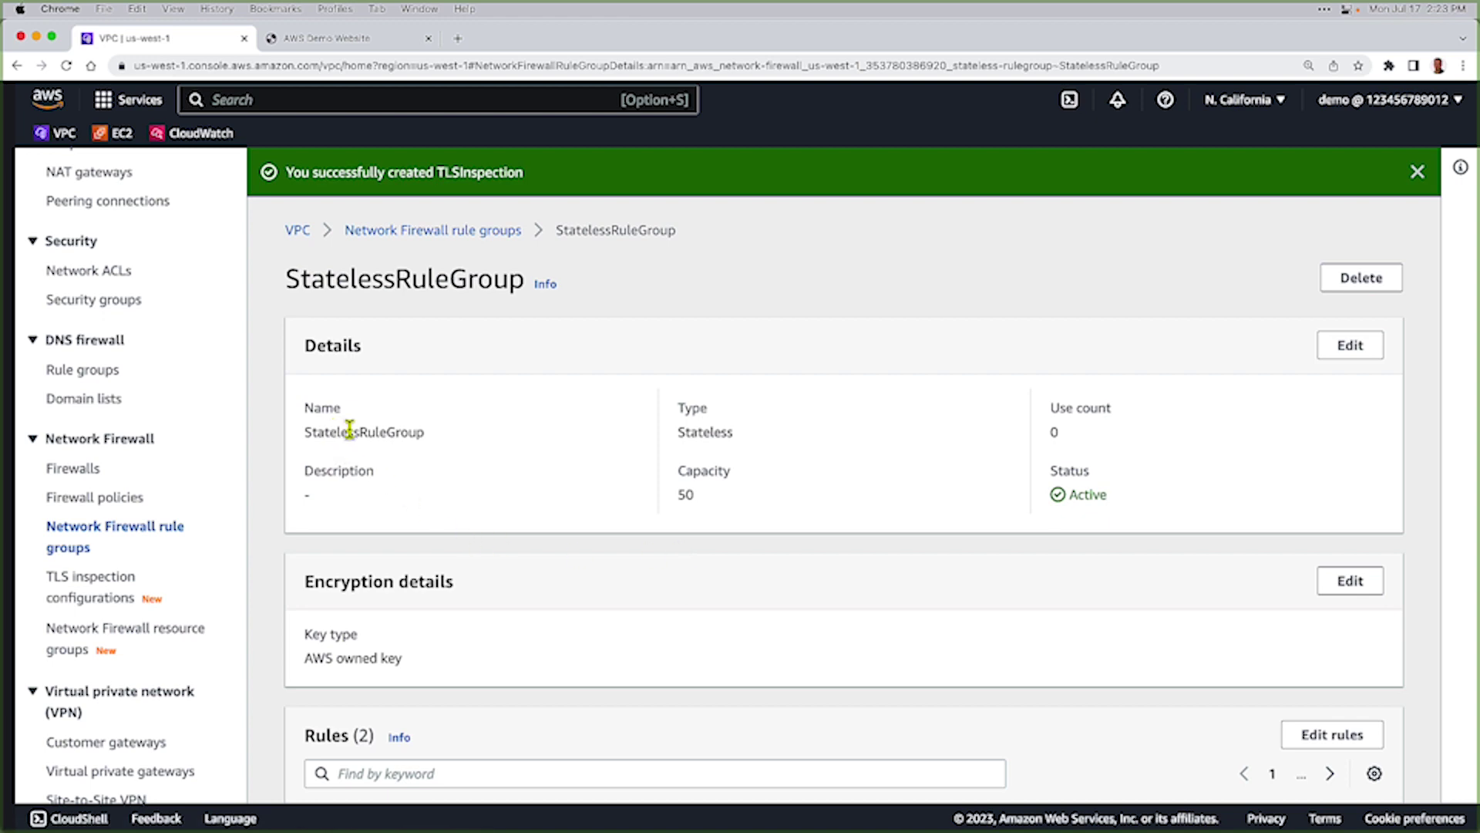
scroll(531, 508, down, 4)
scroll(531, 504, down, 2)
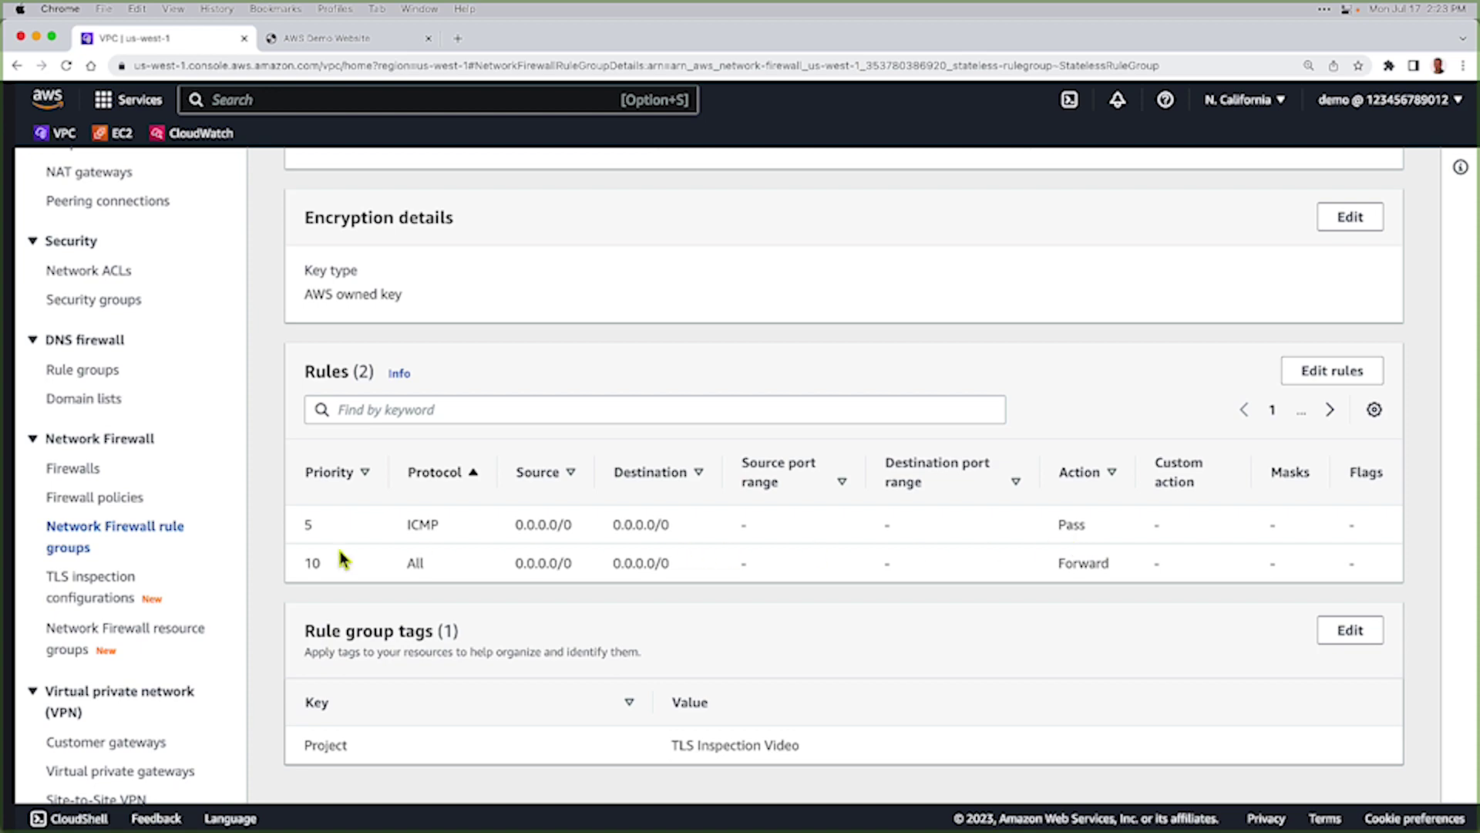
scroll(424, 427, up, 5)
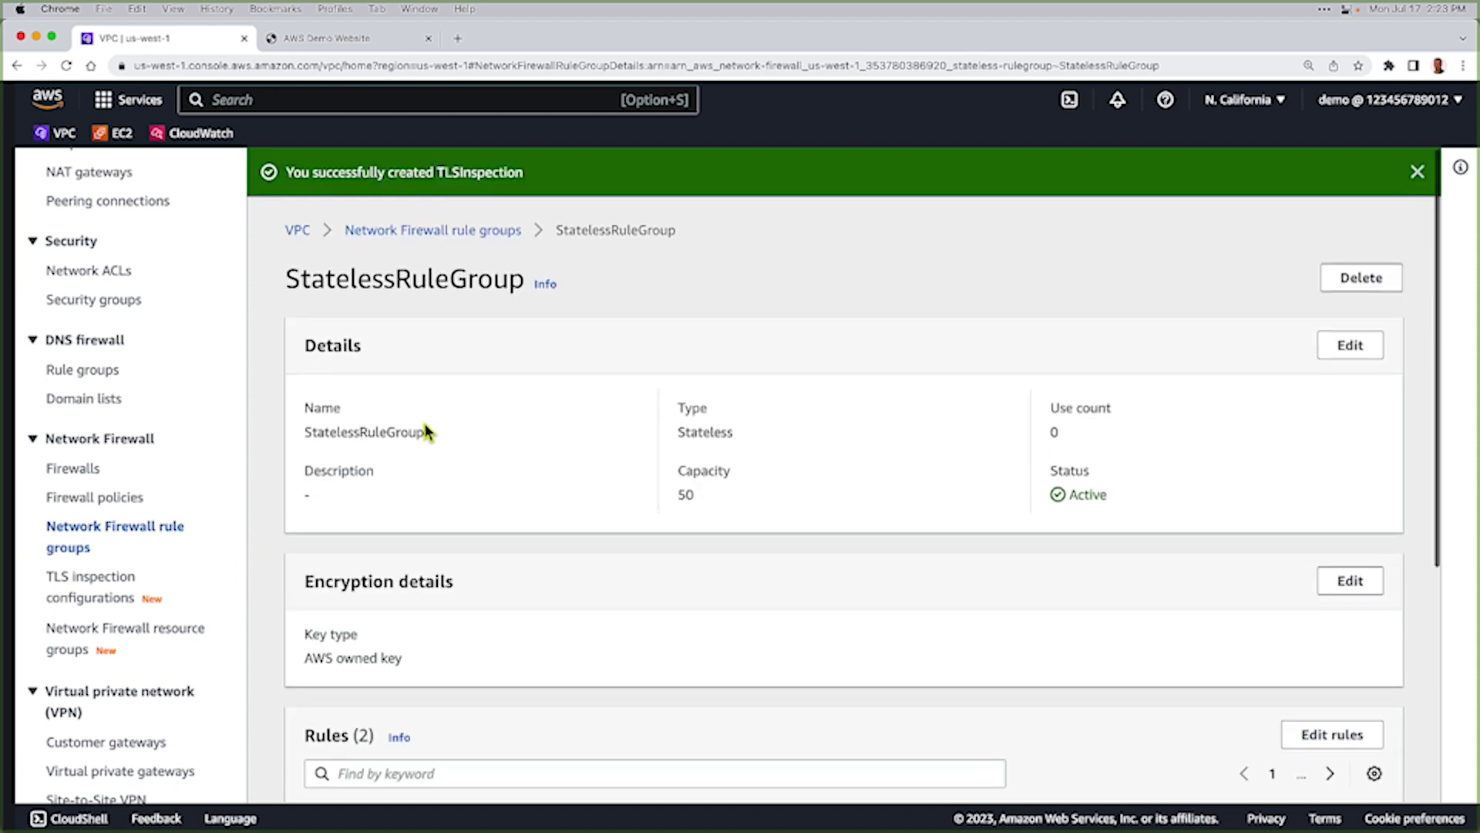
Return to the rule group list, open StatefulRuleGroup, and review its Suricata rules, rule variables, IP set references and tags
click(445, 232)
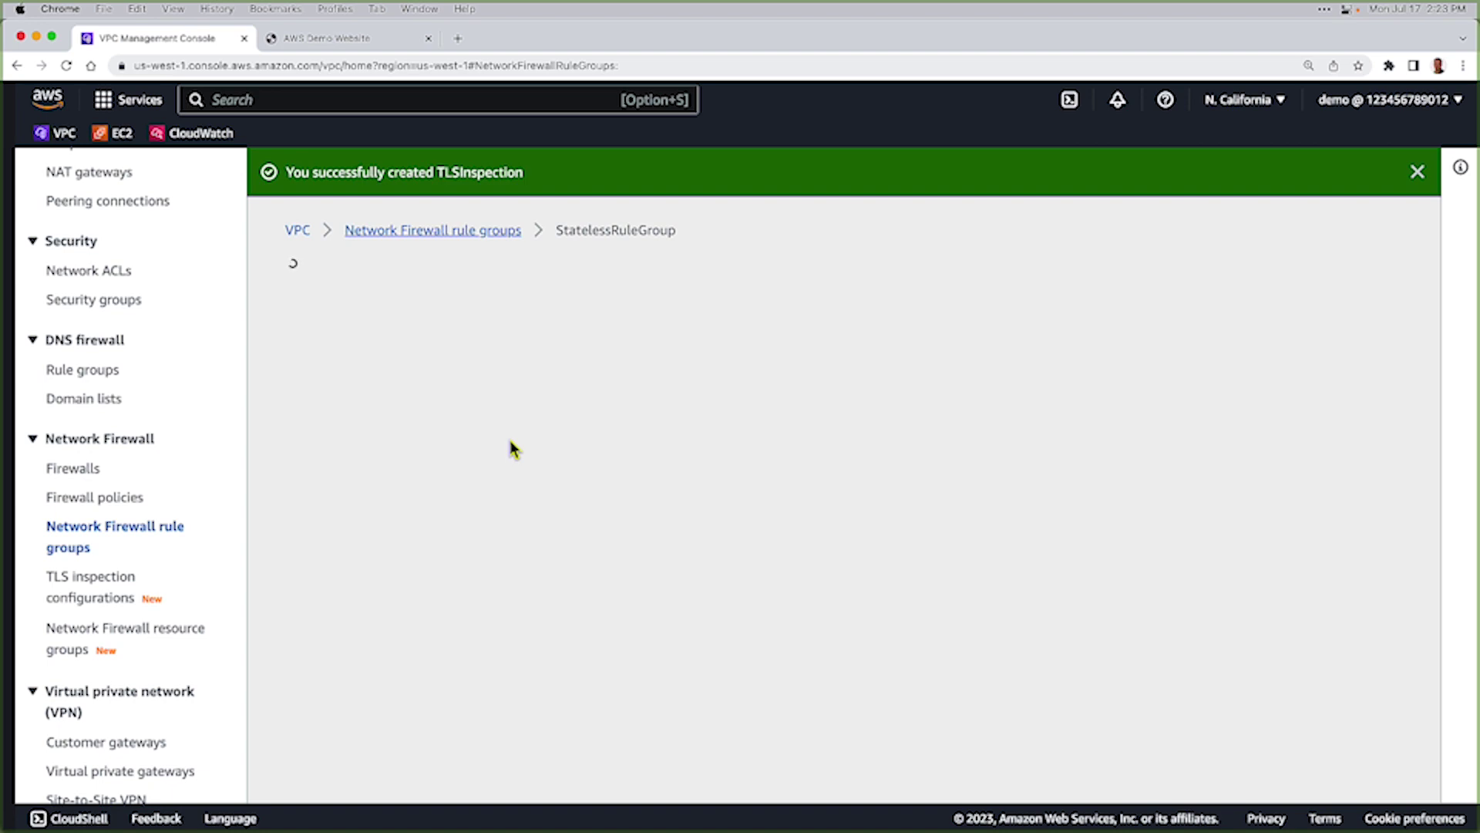
click(434, 596)
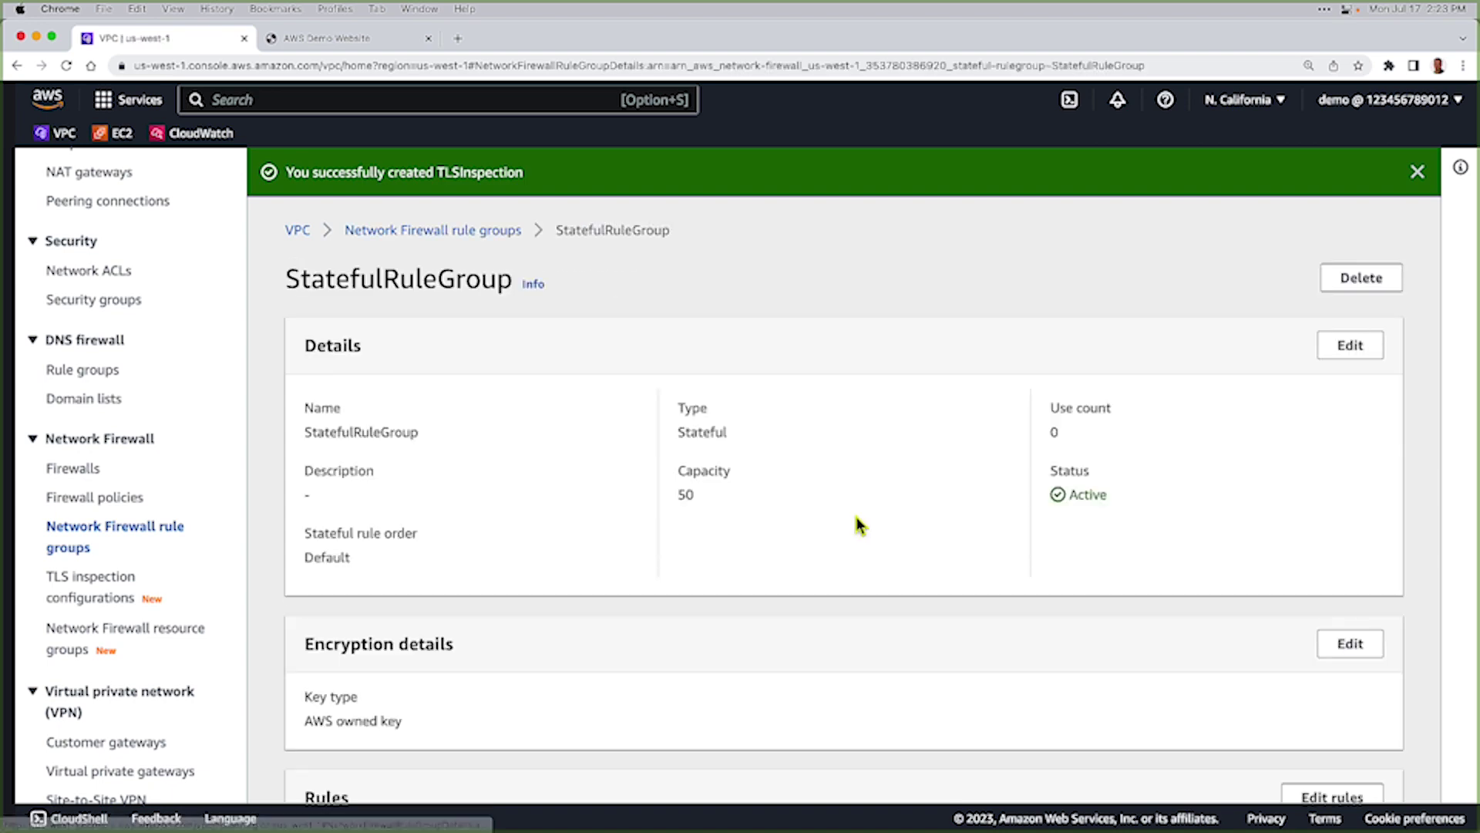
scroll(859, 532, down, 4)
scroll(830, 562, down, 2)
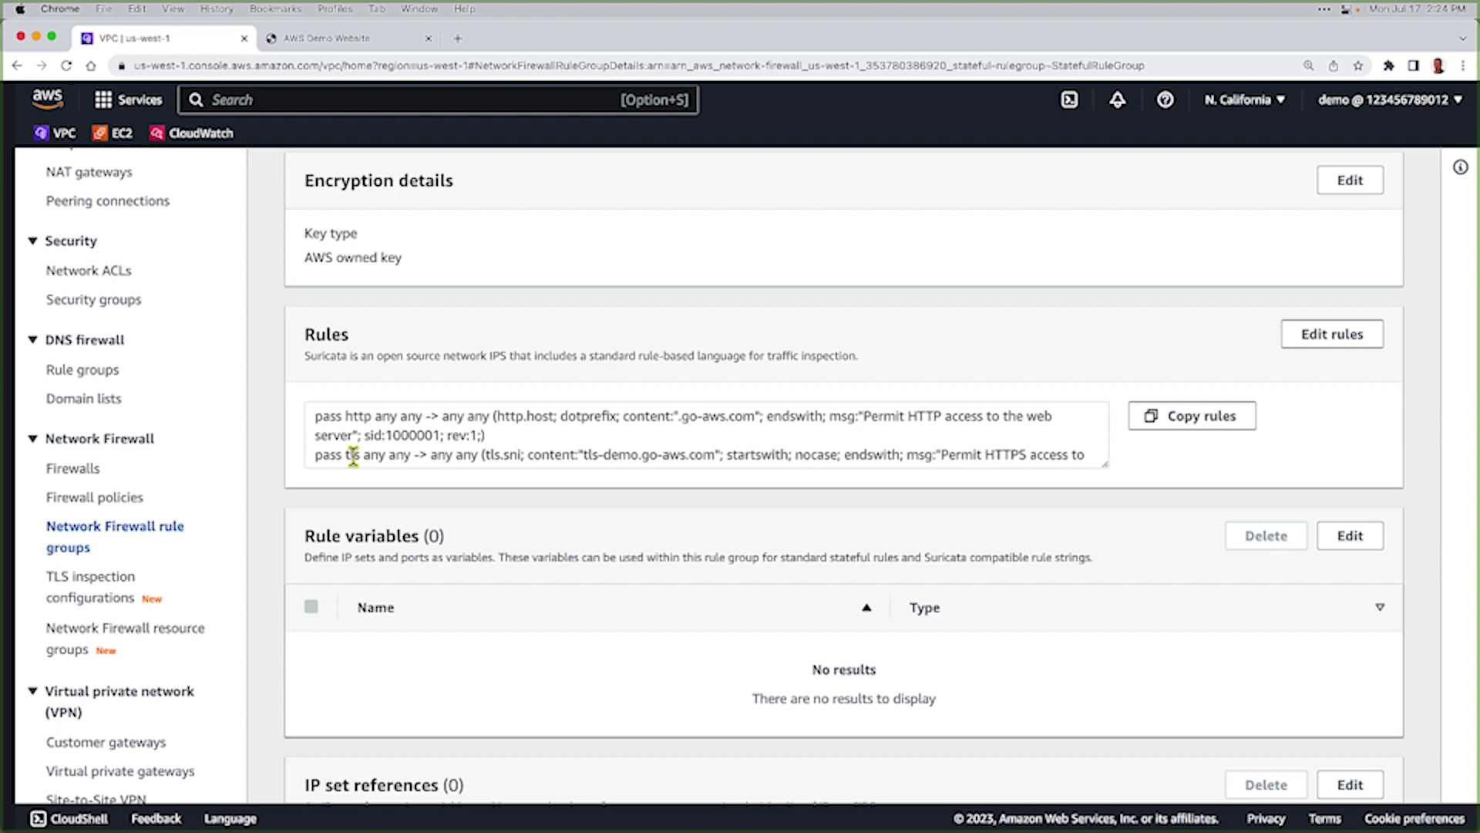
scroll(1091, 451, down, 2)
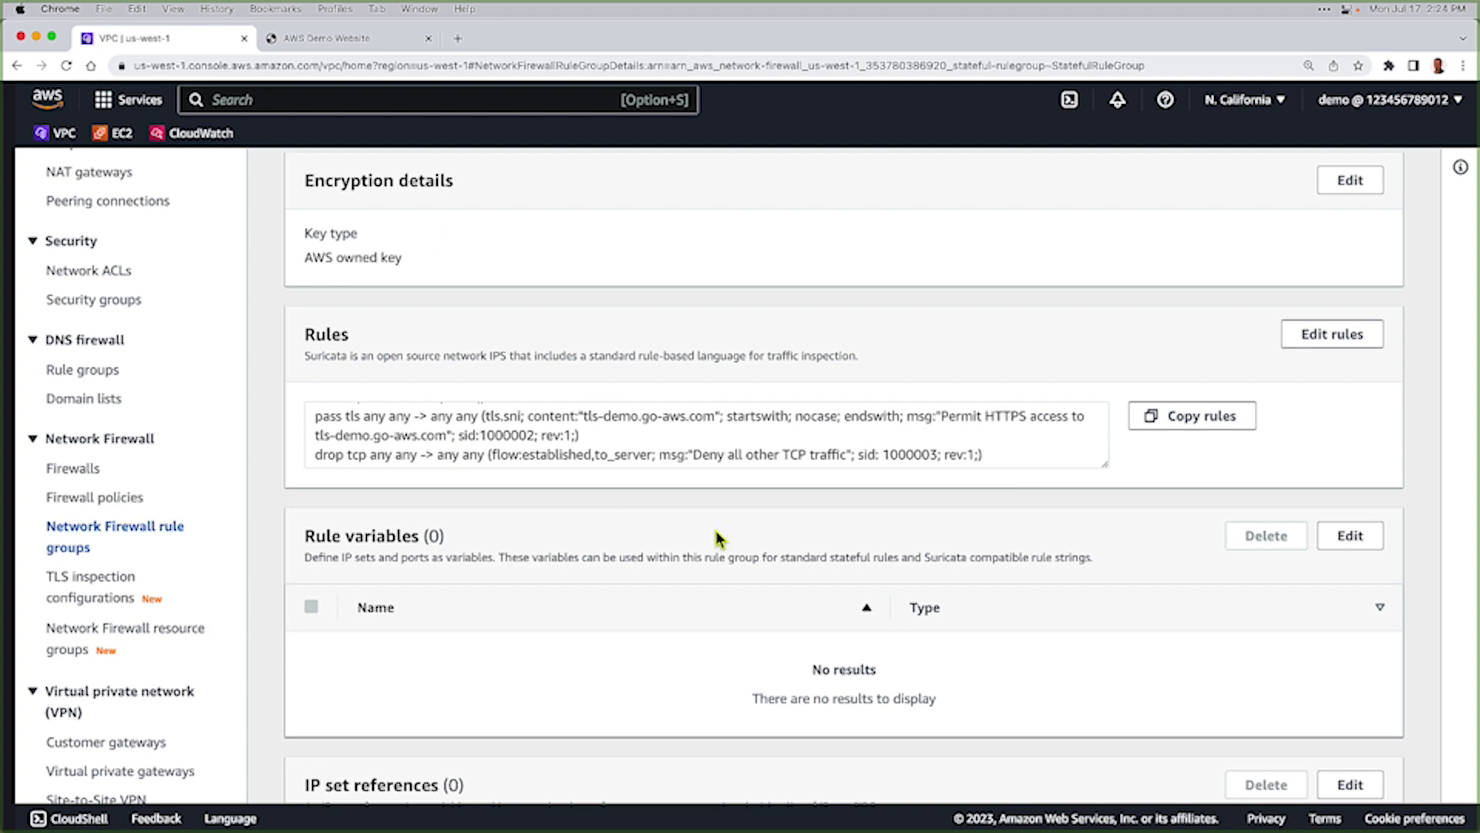
scroll(709, 529, down, 5)
scroll(713, 522, down, 1)
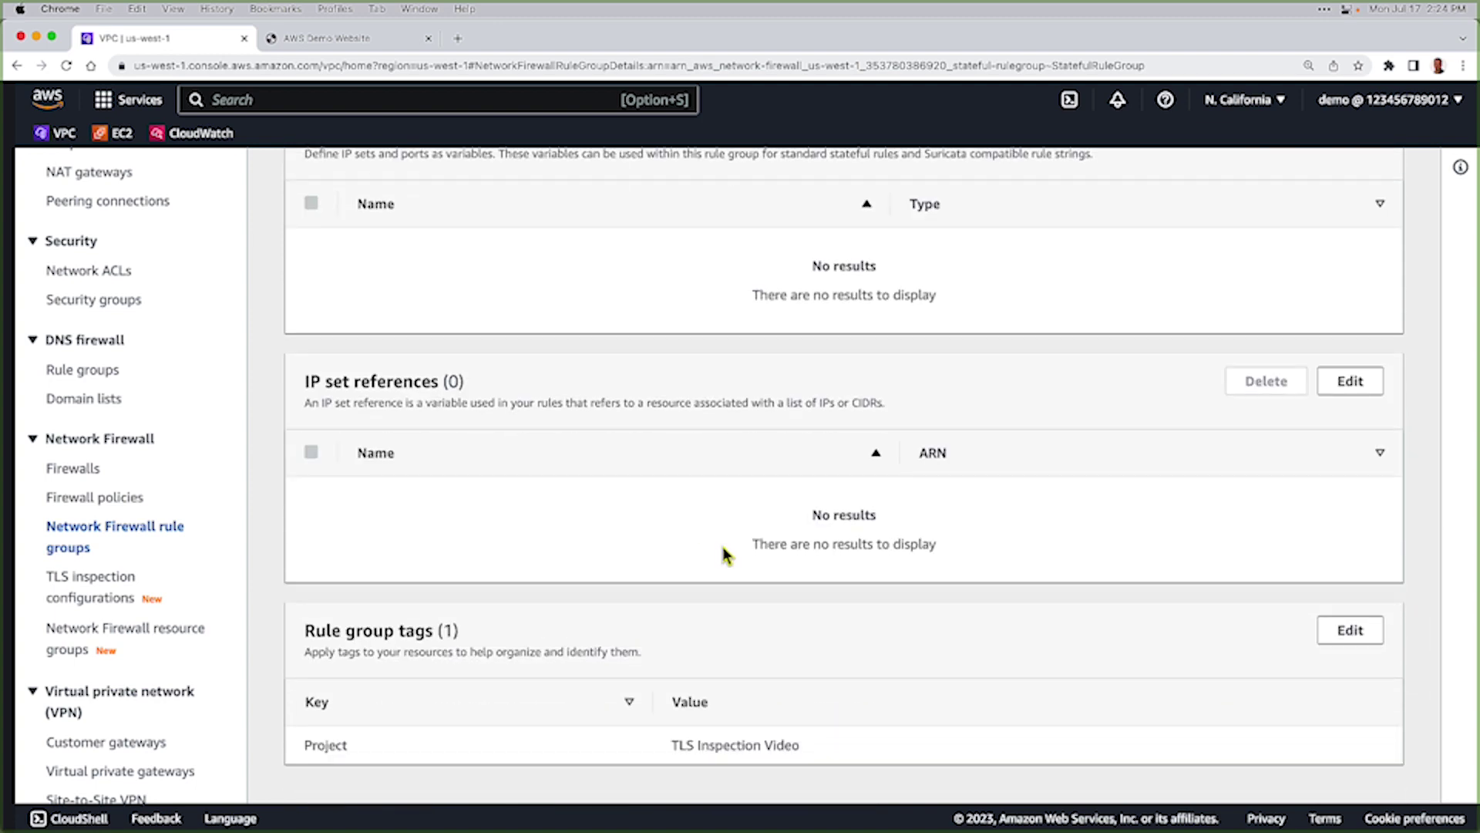
scroll(720, 543, up, 10)
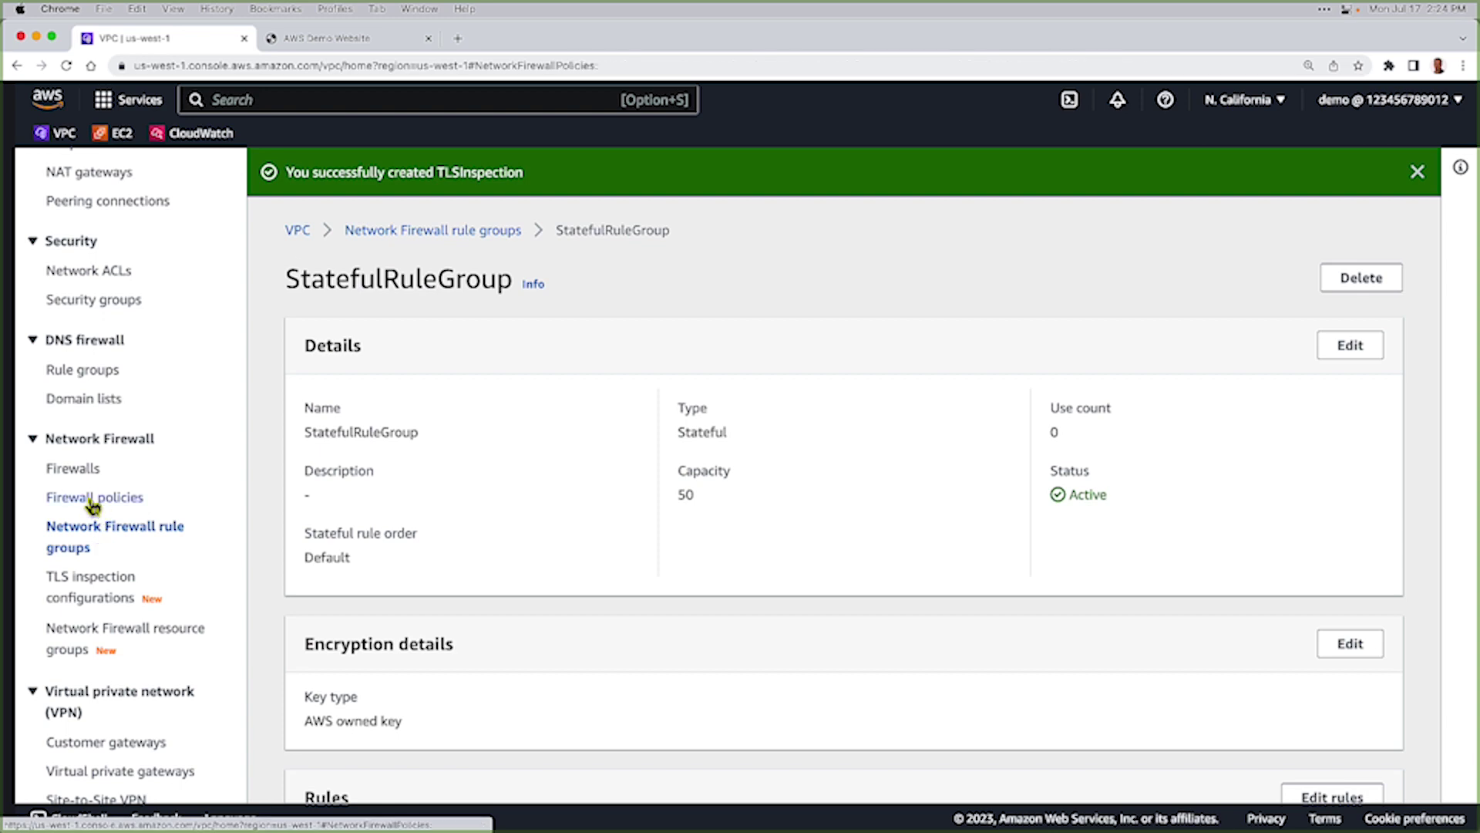
Open the firewall policy TLSFWDemoPolicy and examine its TLS inspection configuration, default actions and rule groups
click(92, 501)
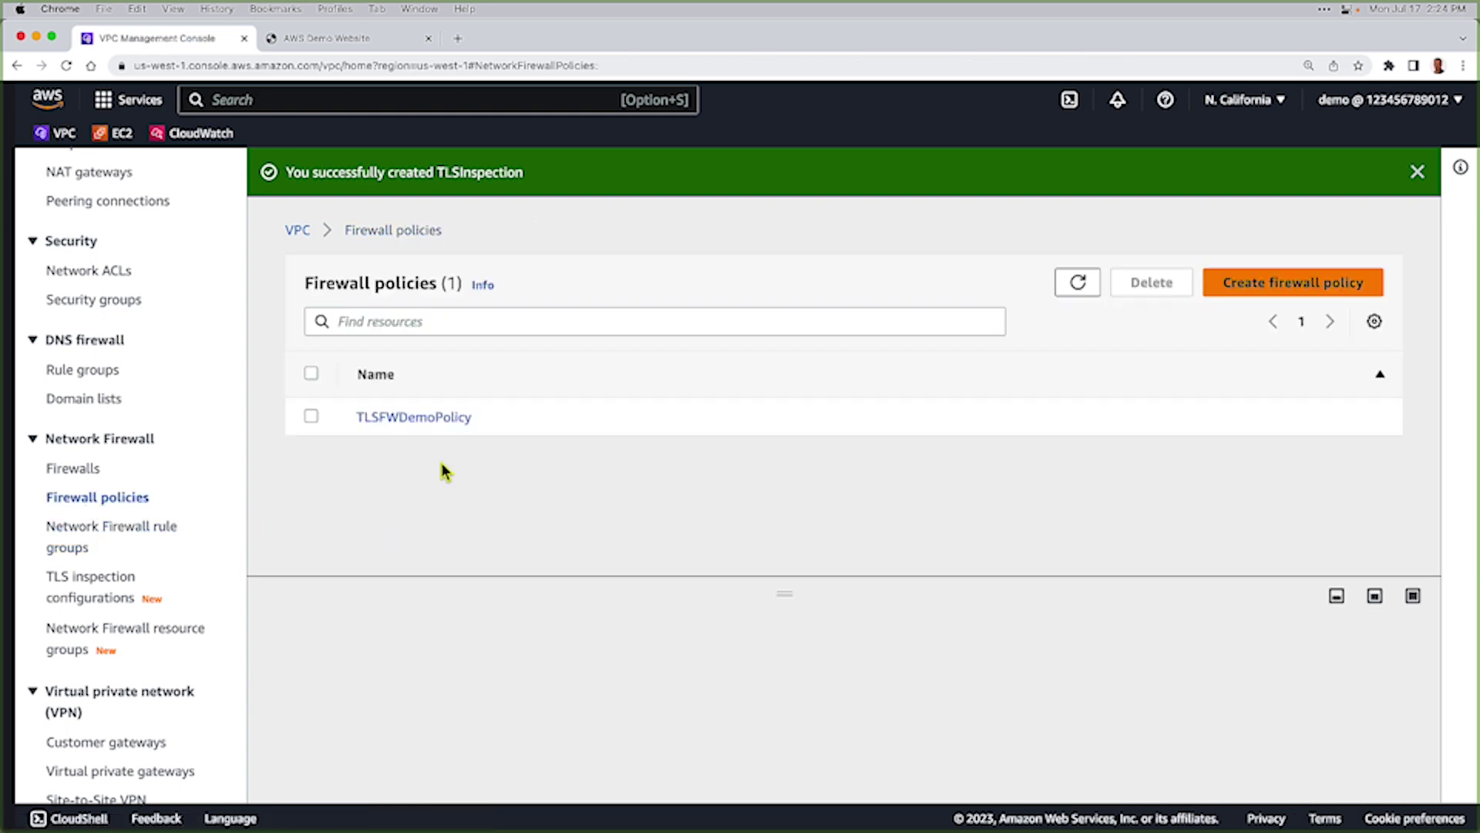
click(443, 418)
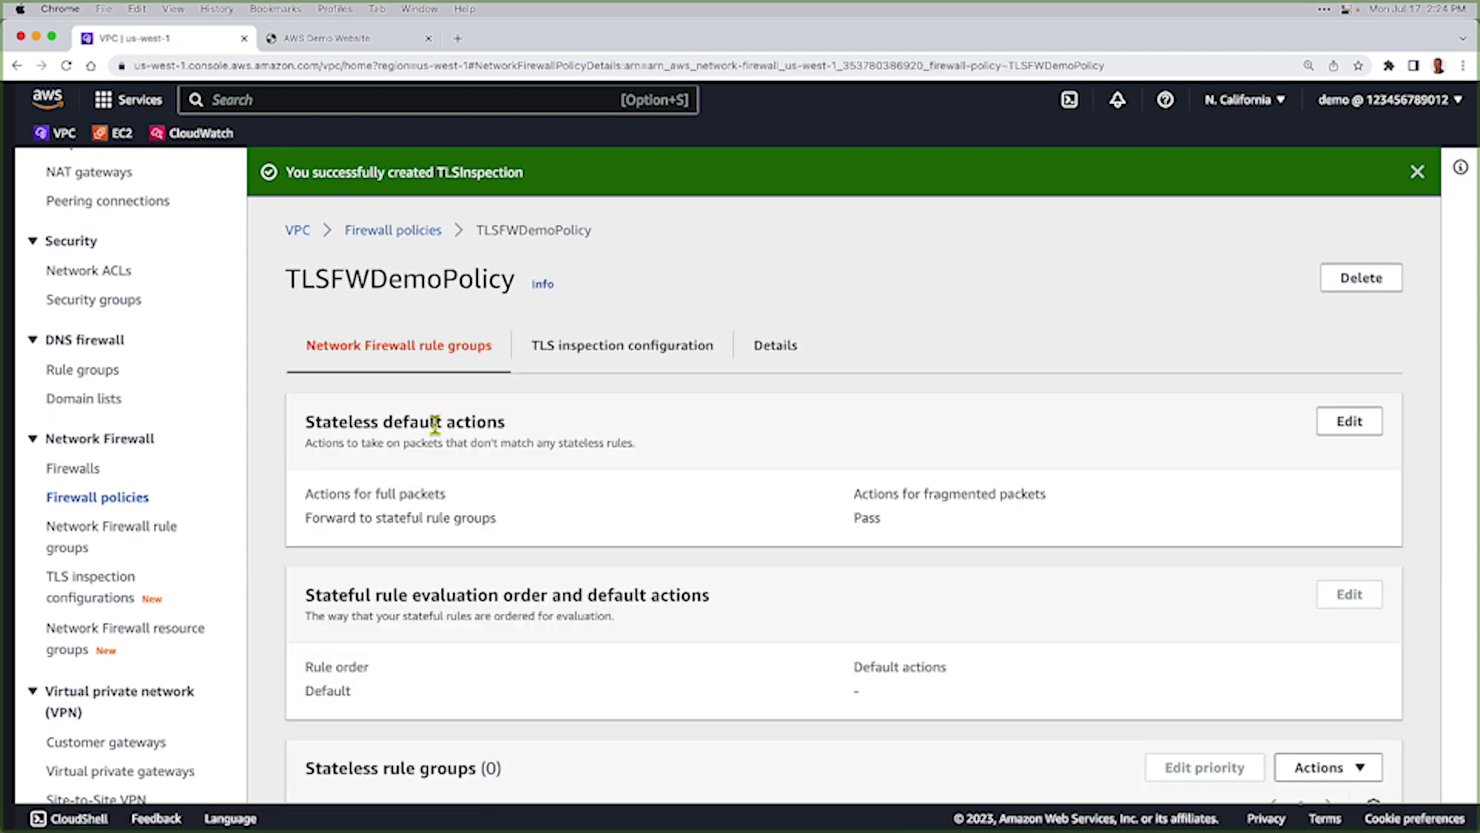
click(609, 350)
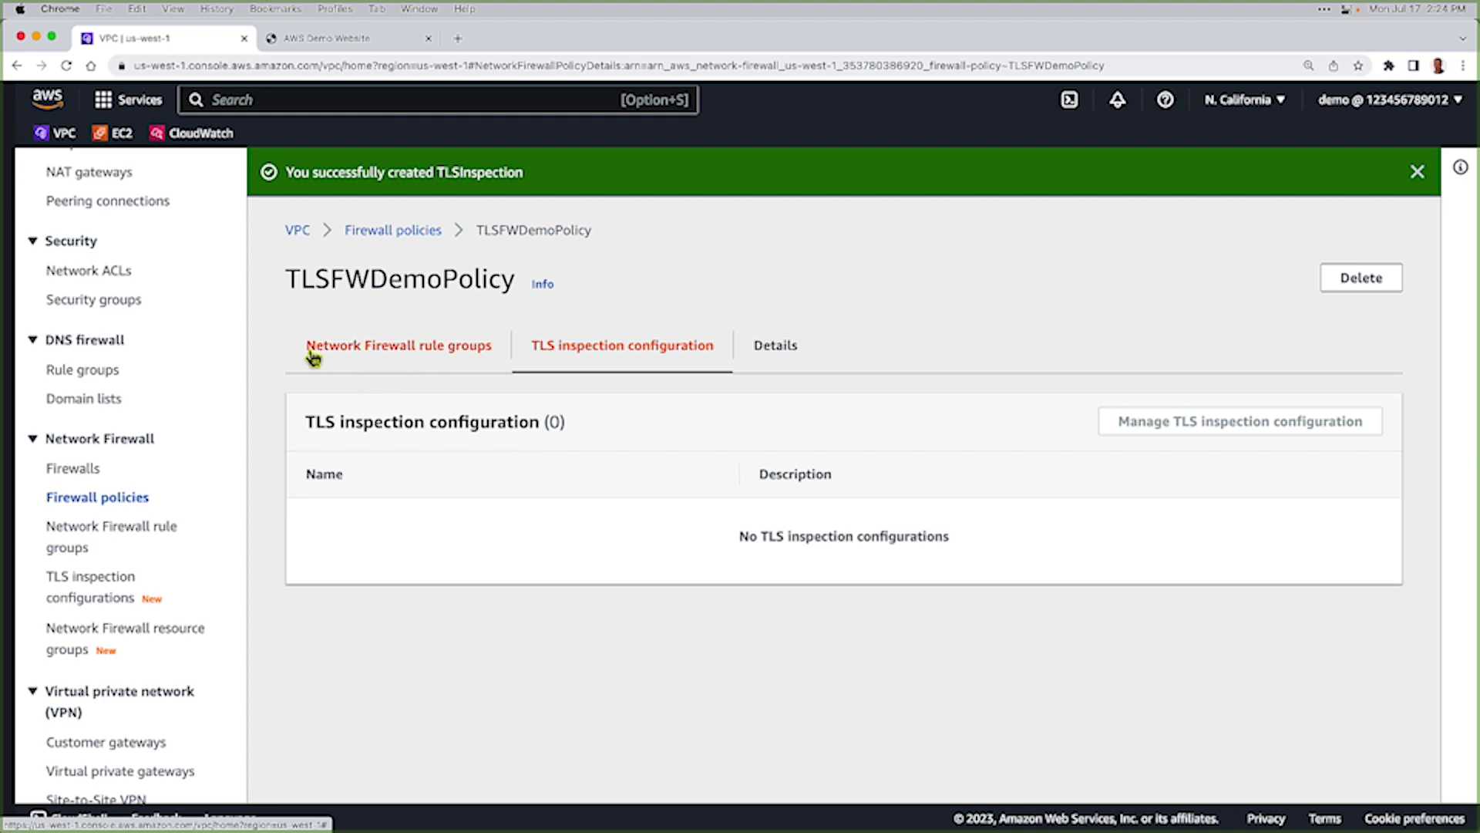
click(413, 358)
scroll(570, 540, down, 3)
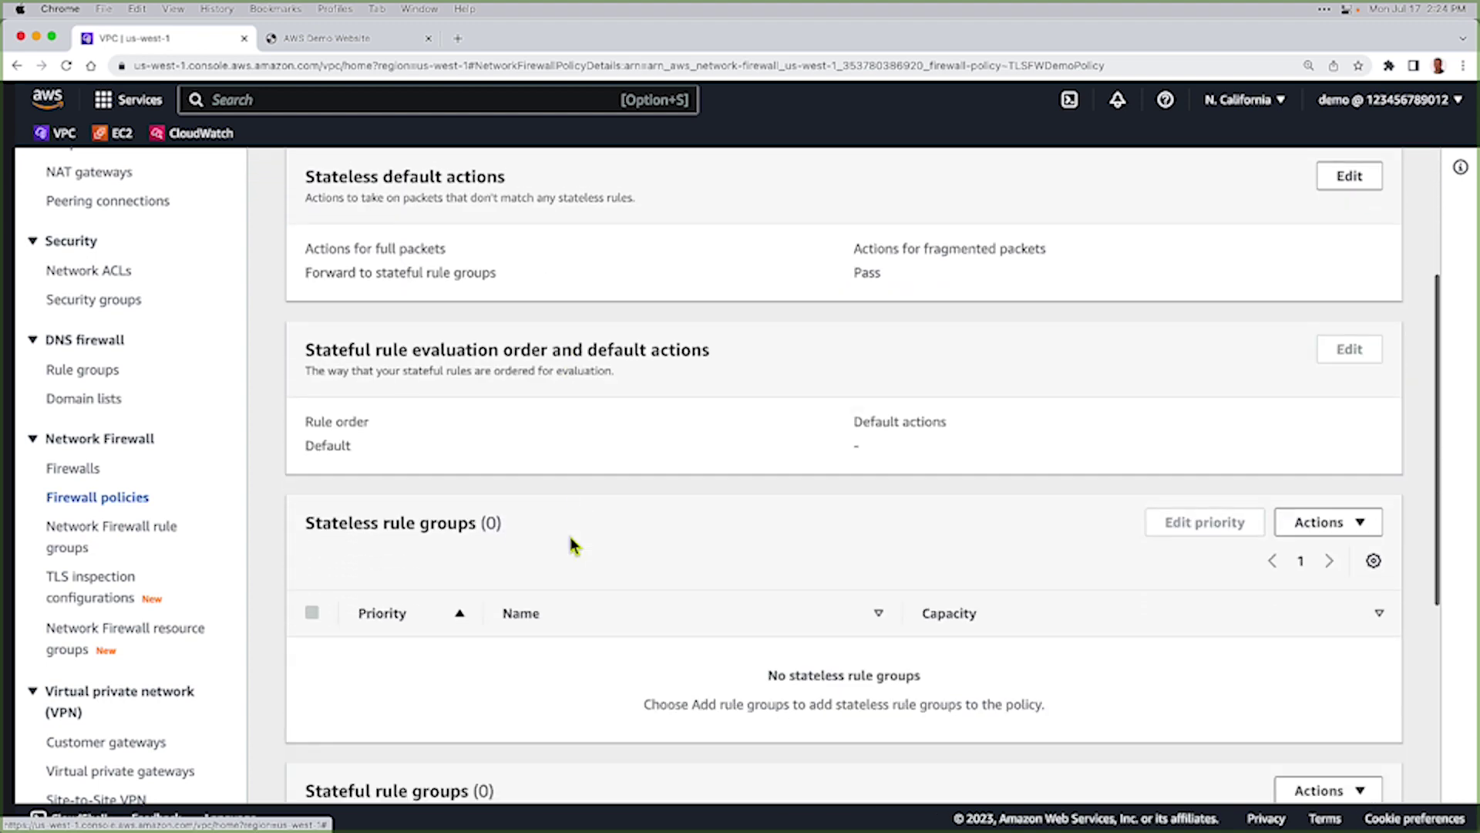
scroll(571, 540, down, 6)
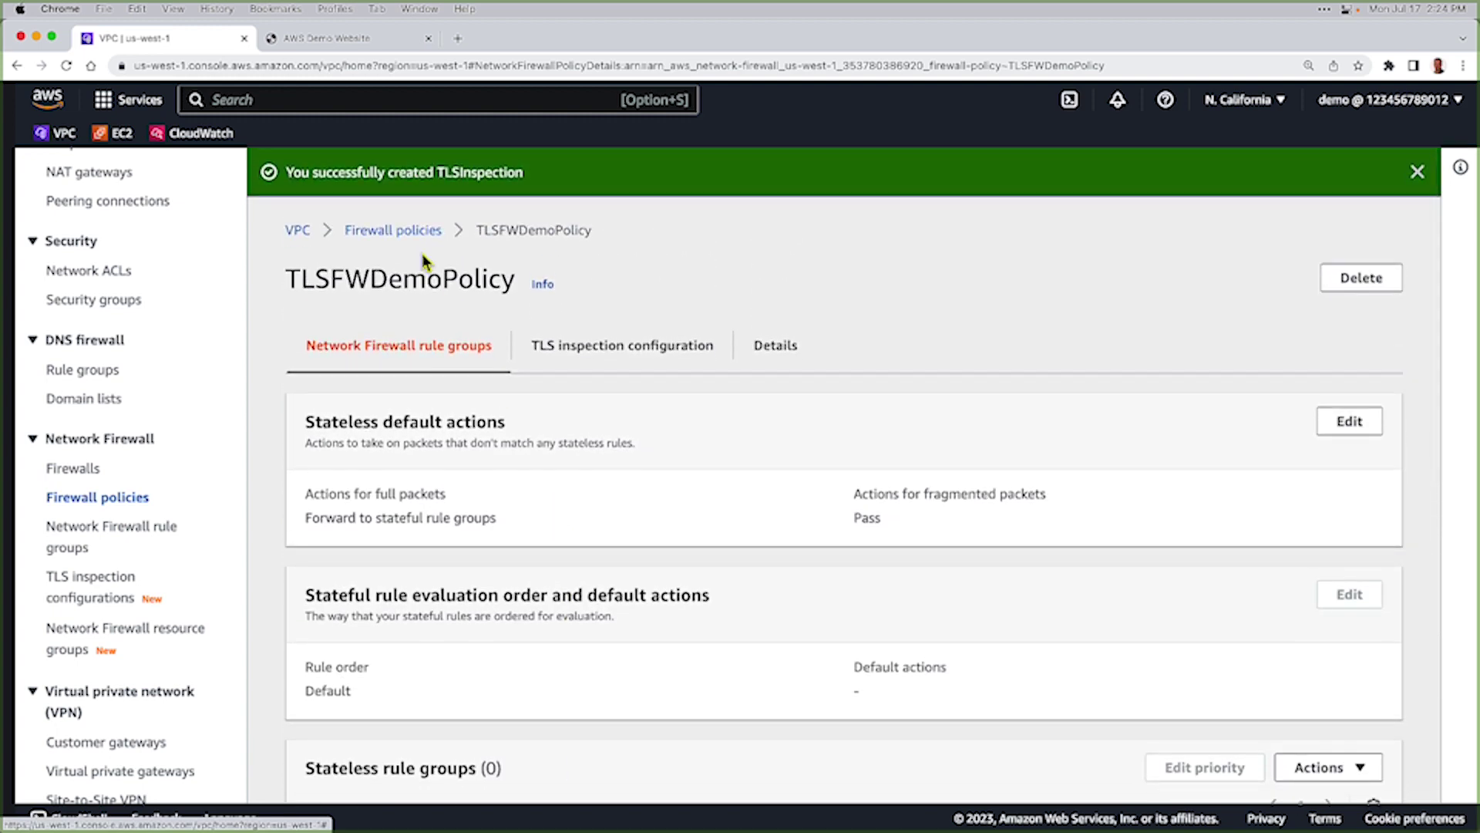
Return to the firewall policies list and start a new firewall policy named TLSInspectionPolicy
click(396, 231)
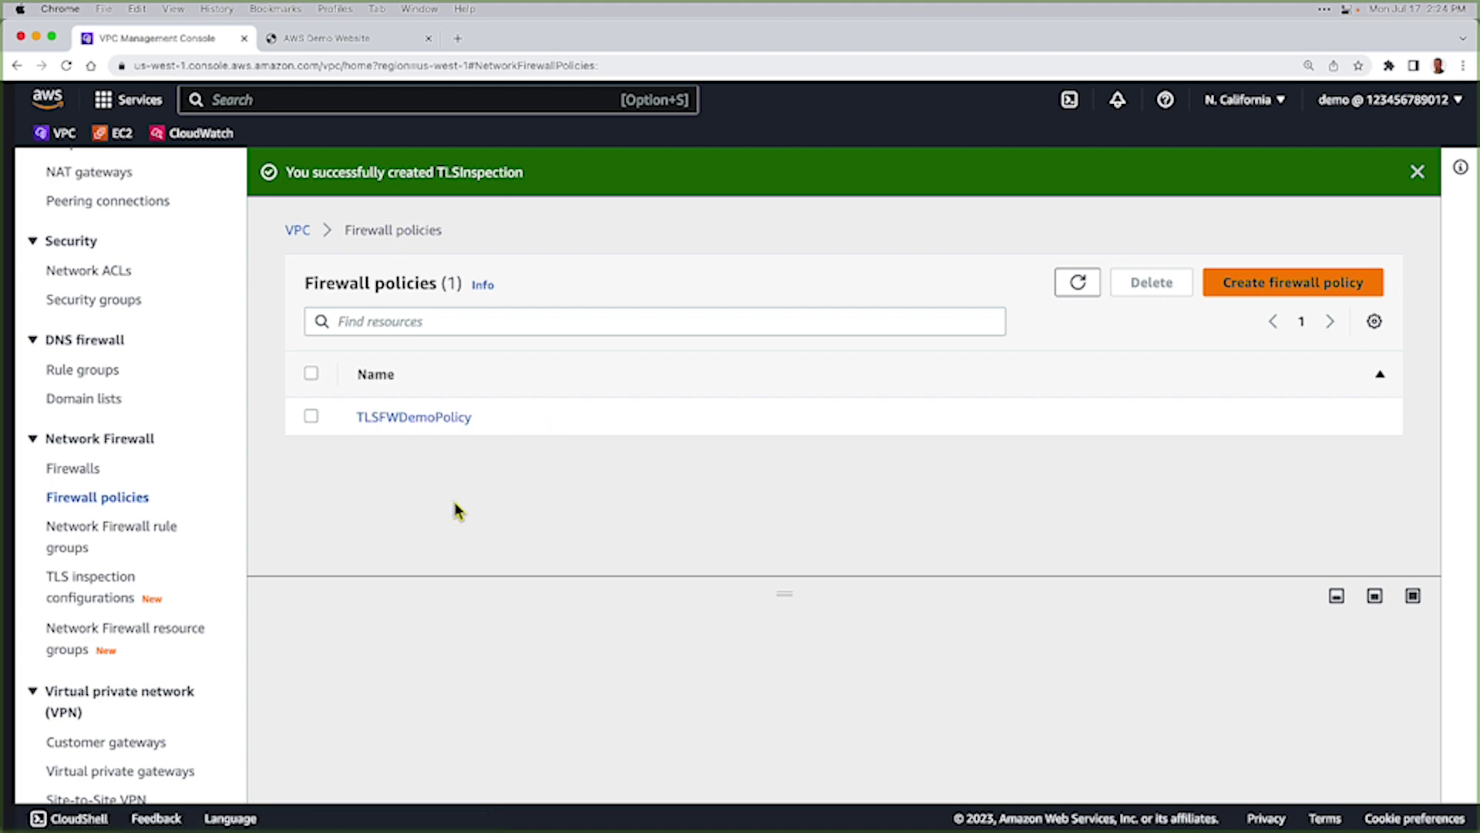
click(1298, 276)
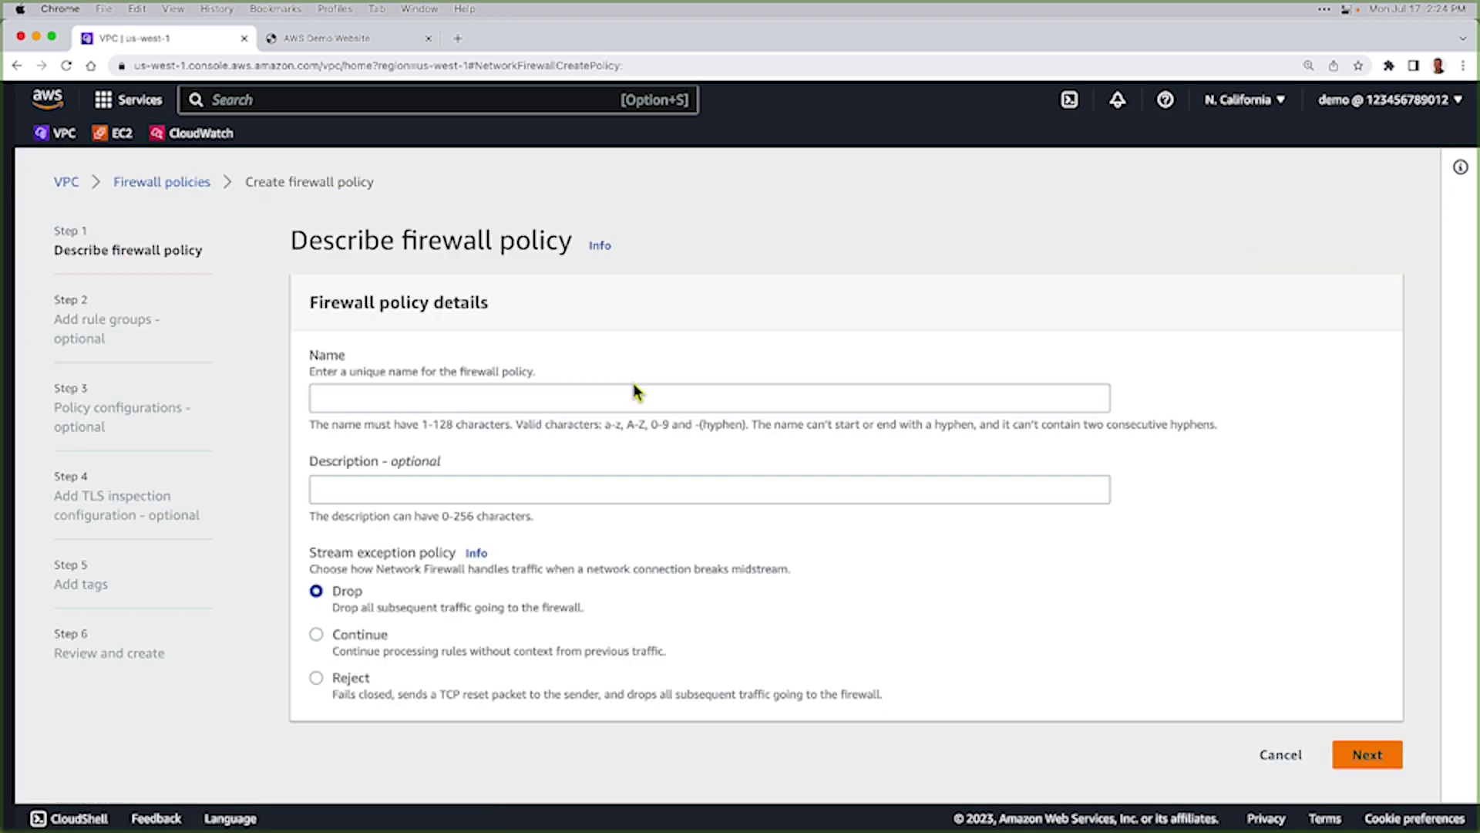
click(396, 397)
text(TLSIn)
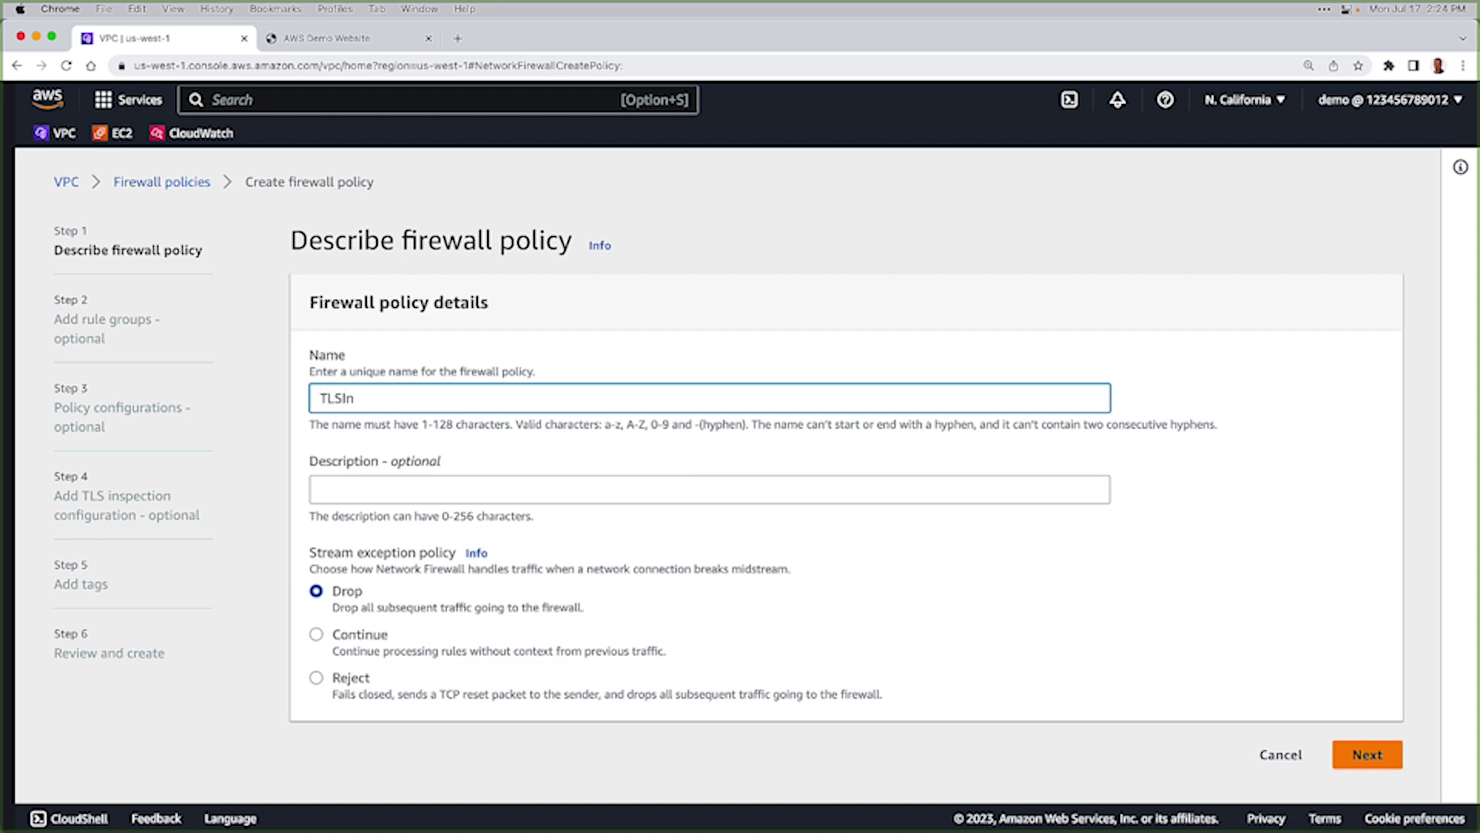
text(spectionPolicy)
Give the policy the description "TLS Inspection Policy", keep the Drop stream exception policy, and continue to the rule groups
drag(455, 397, 311, 395)
key(super+c)
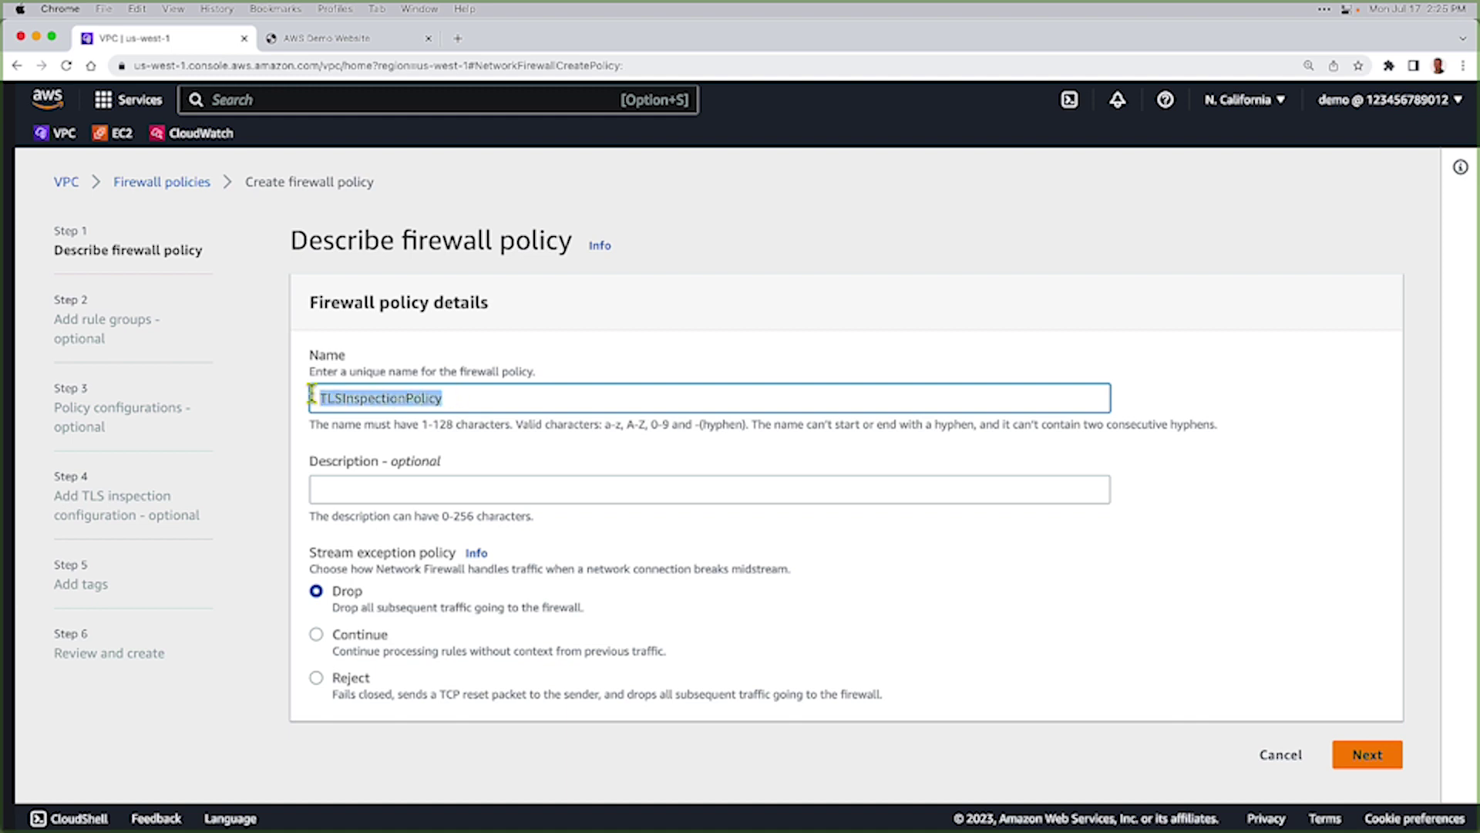
click(354, 486)
key(super+v)
click(345, 490)
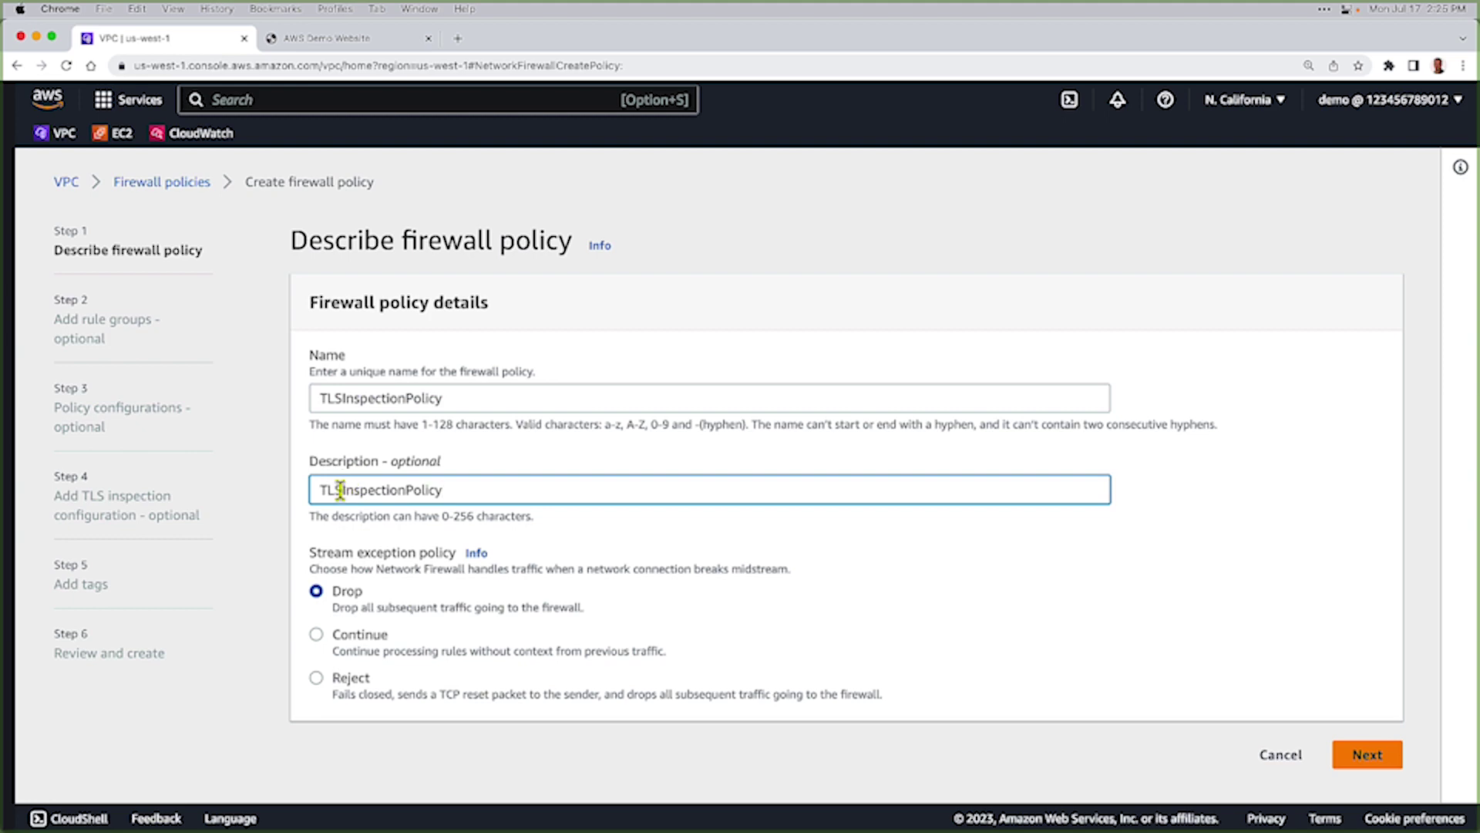
click(407, 490)
scroll(540, 572, down, 1)
scroll(540, 573, up, 1)
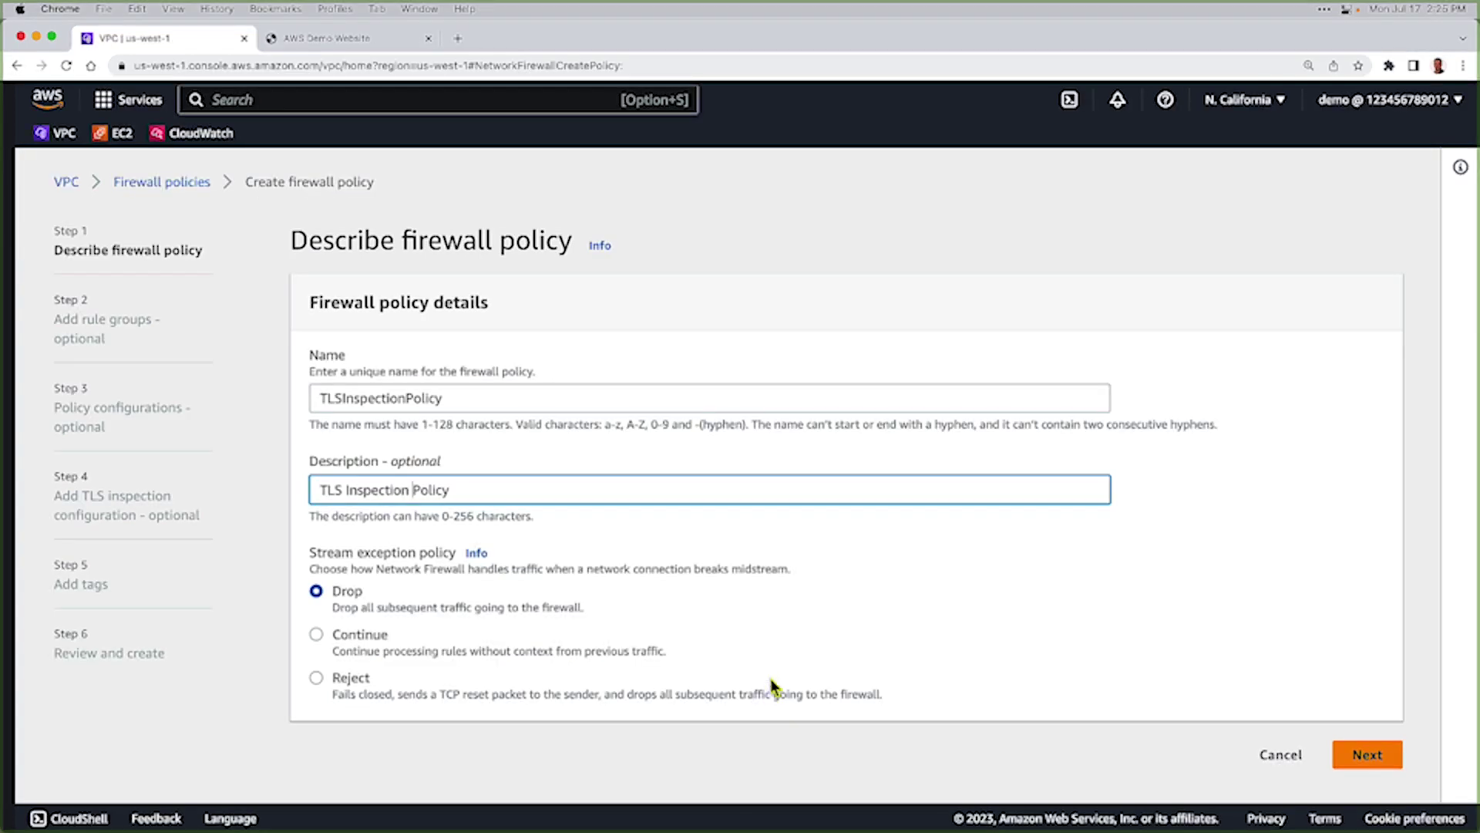
click(1367, 754)
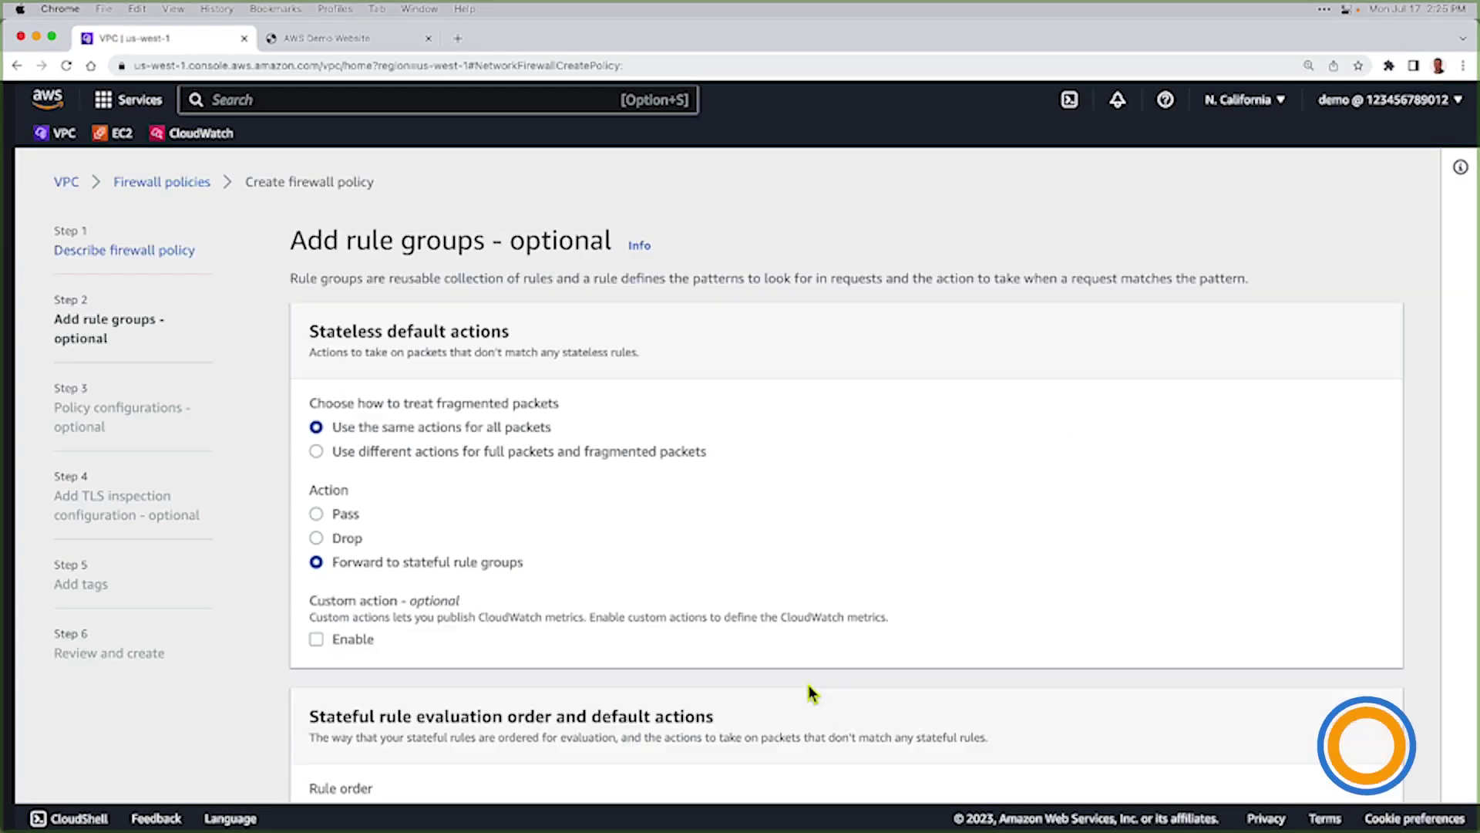
Keep forwarding all packets to stateful rule groups, and set the stateful rule evaluation order to Default
scroll(800, 684, down, 3)
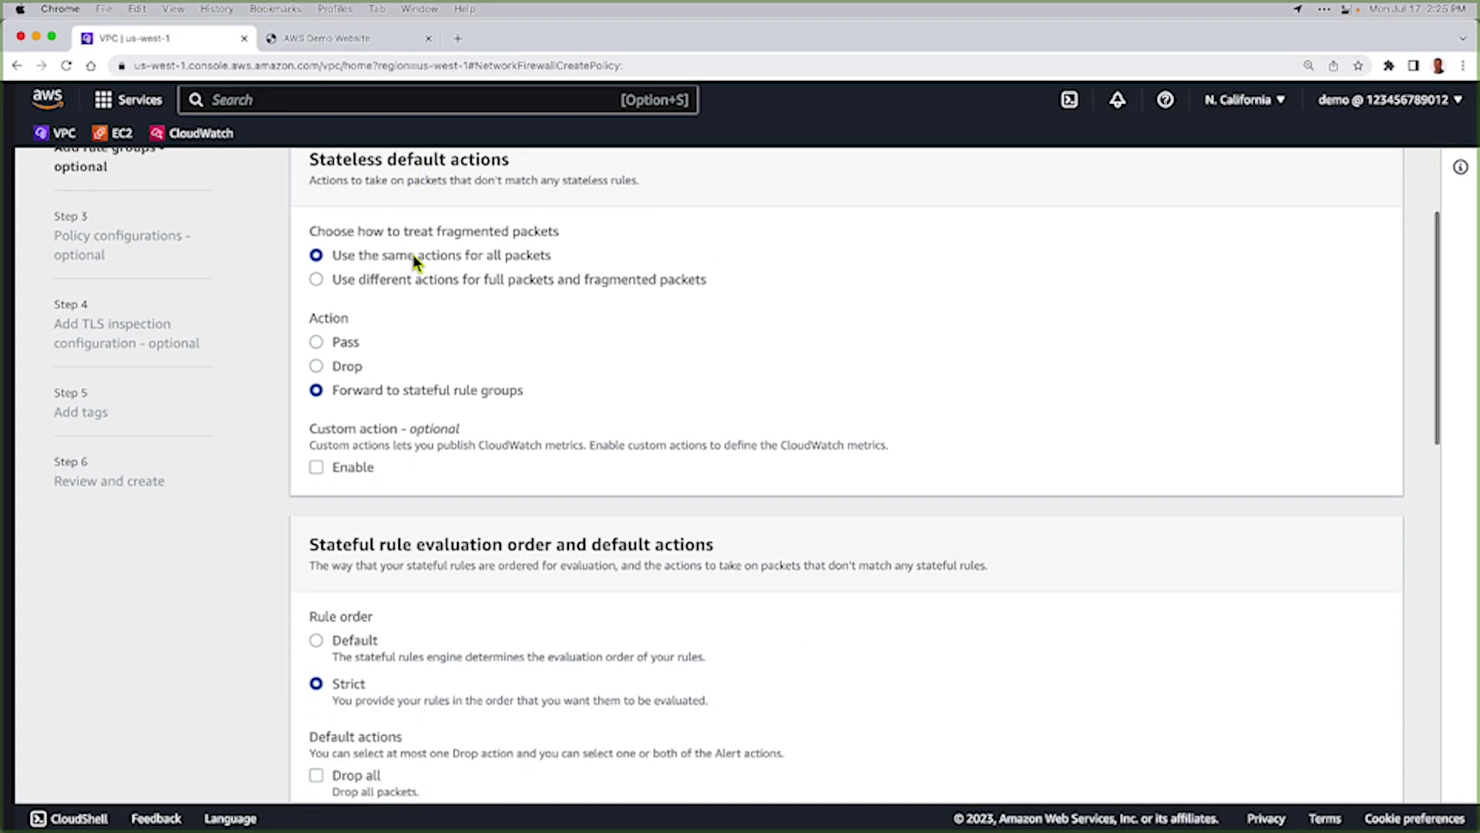
scroll(414, 254, up, 1)
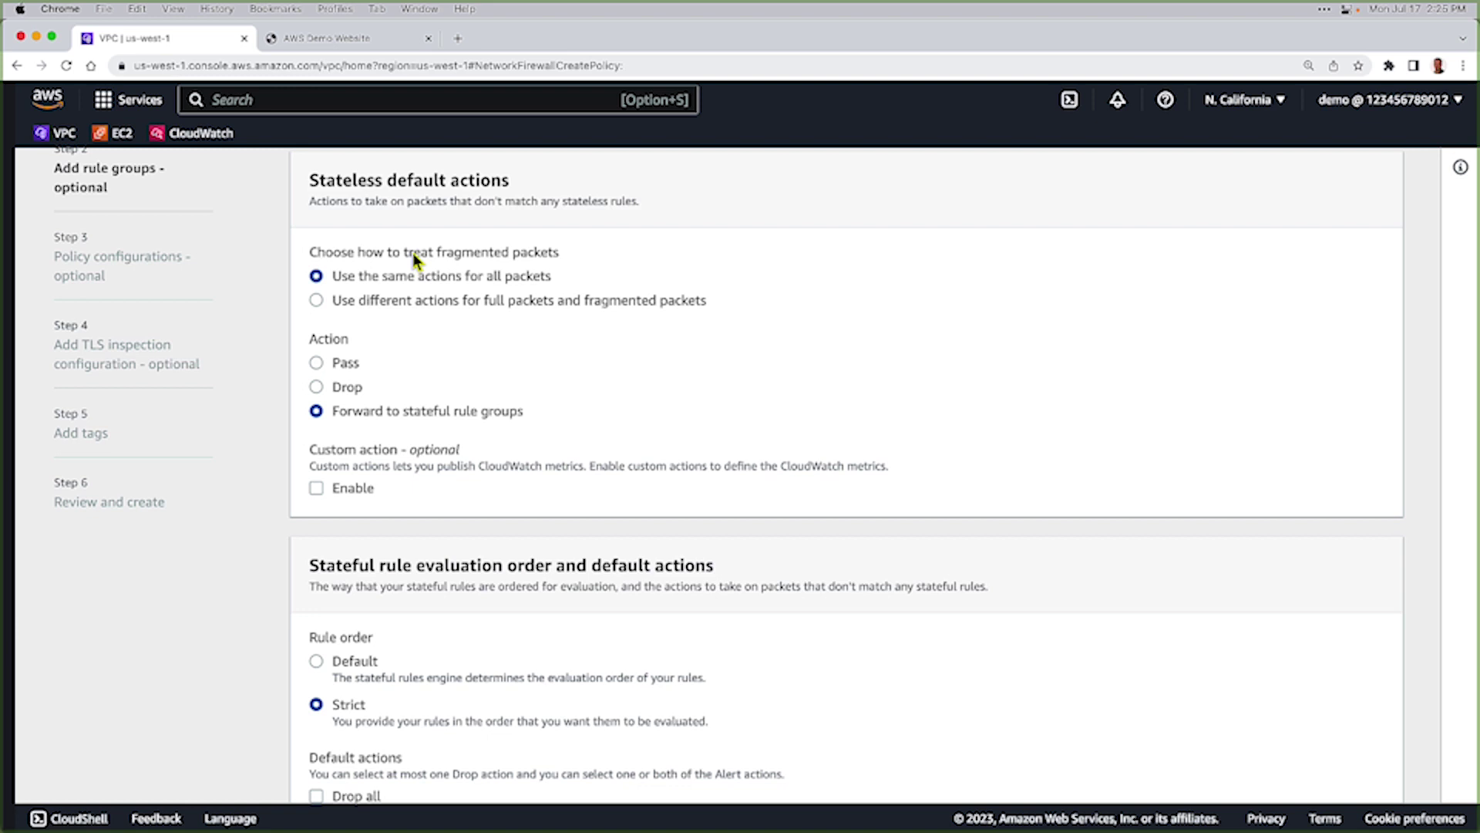
scroll(412, 489, down, 5)
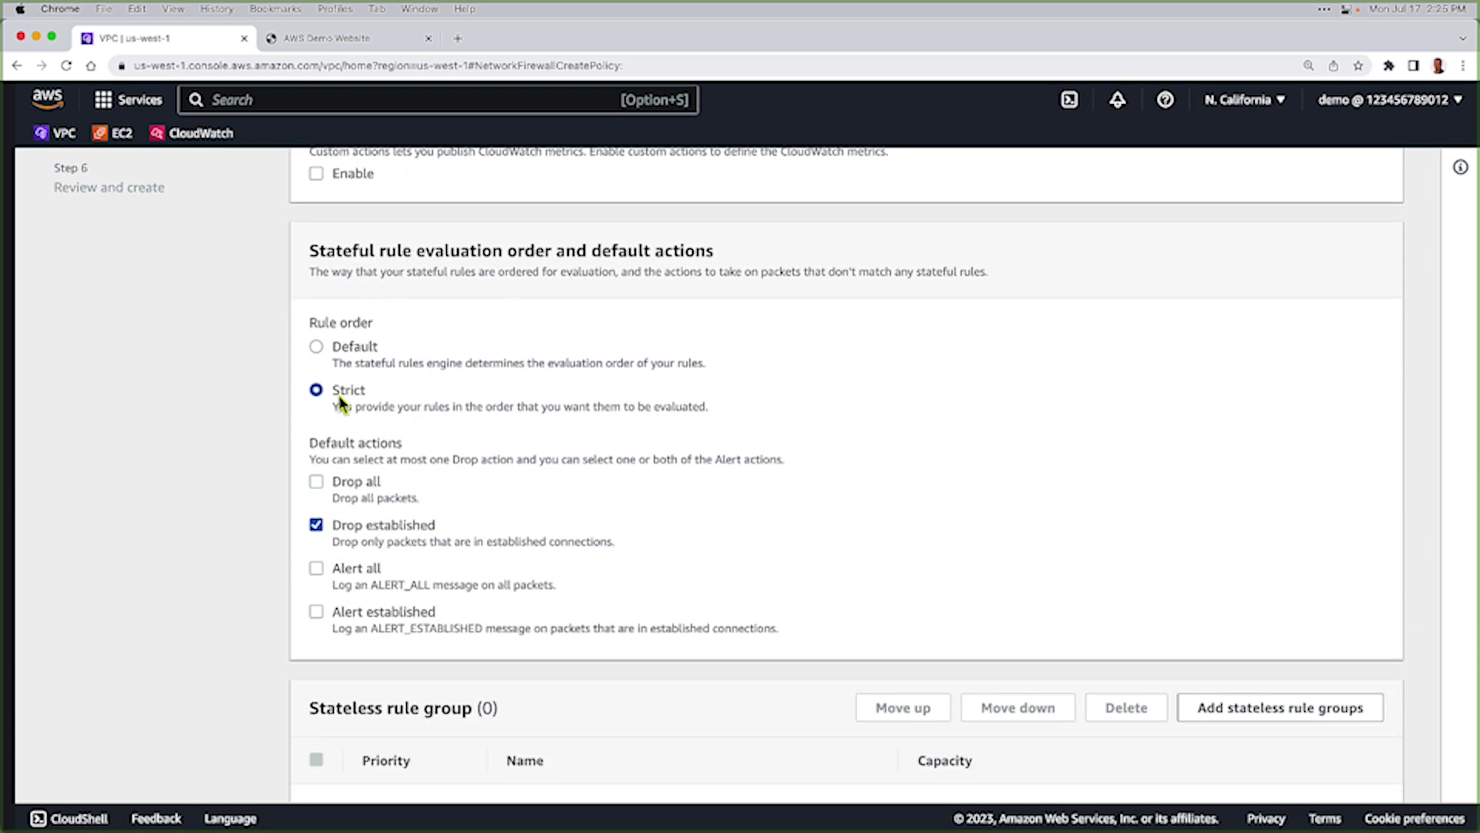
click(316, 352)
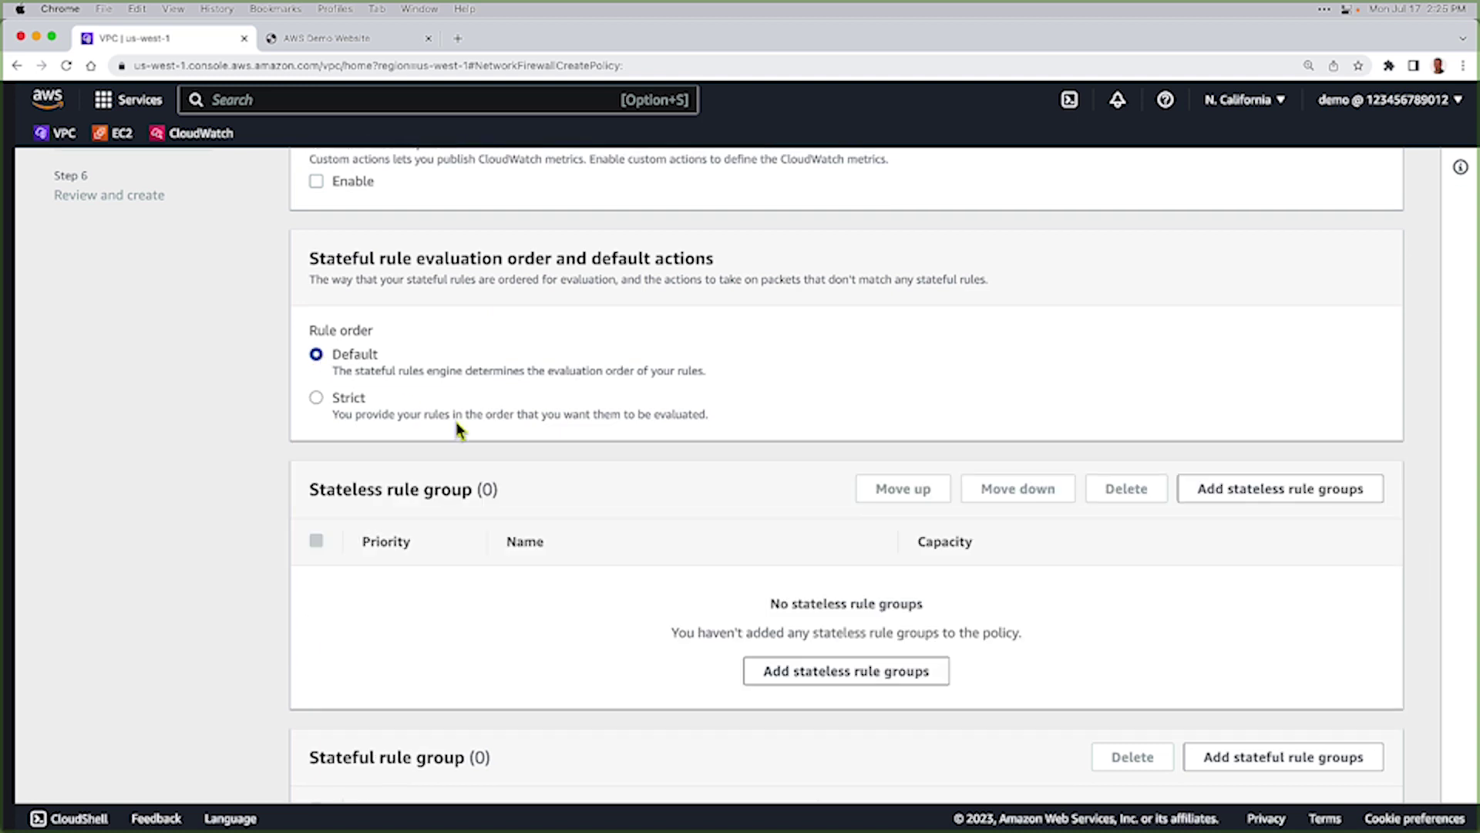
Add the existing StatelessRuleGroup to the policy's stateless rule groups
scroll(501, 455, down, 3)
scroll(522, 489, down, 3)
scroll(522, 492, up, 2)
scroll(532, 489, down, 2)
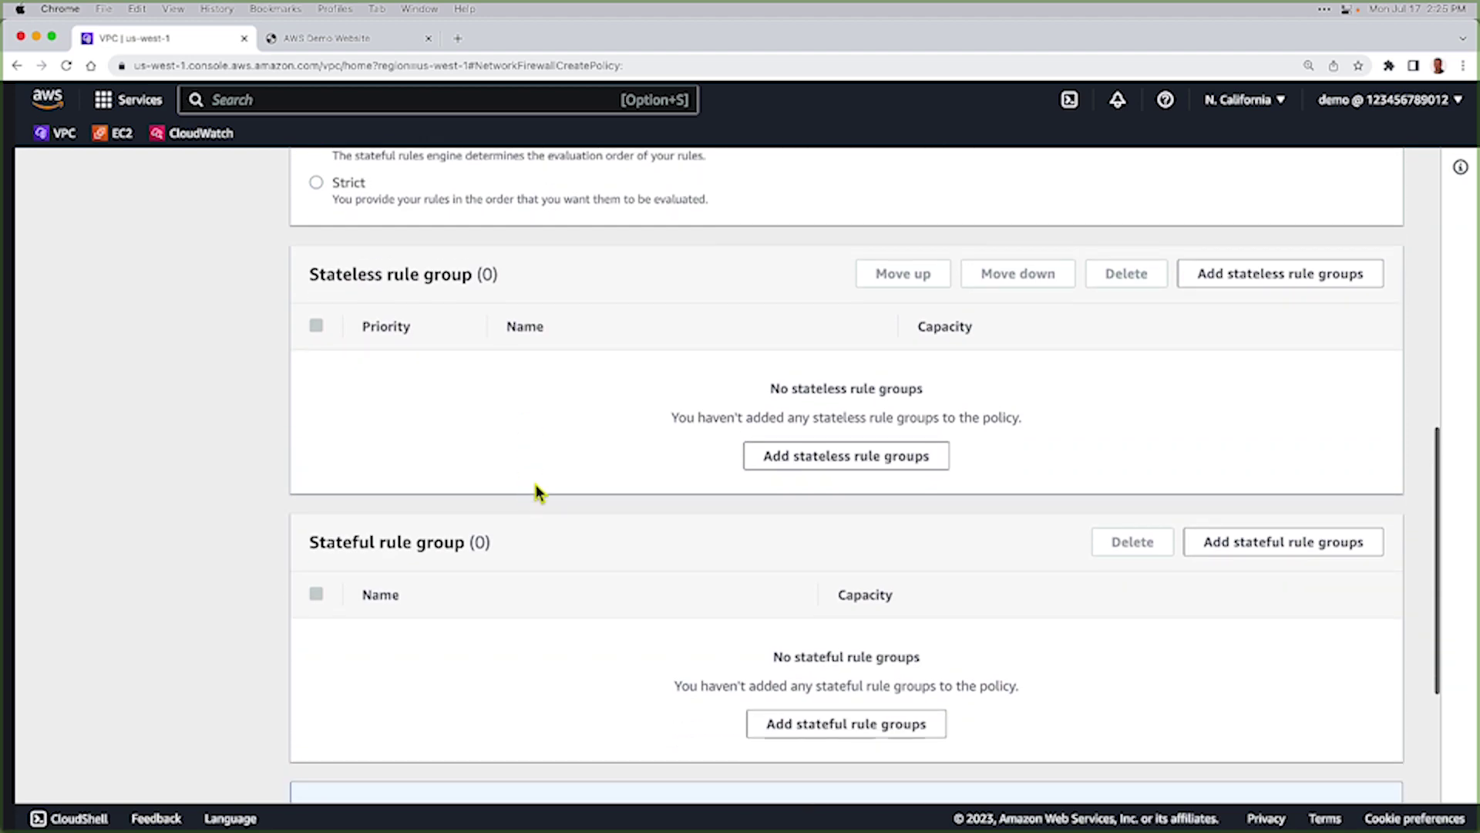
click(872, 461)
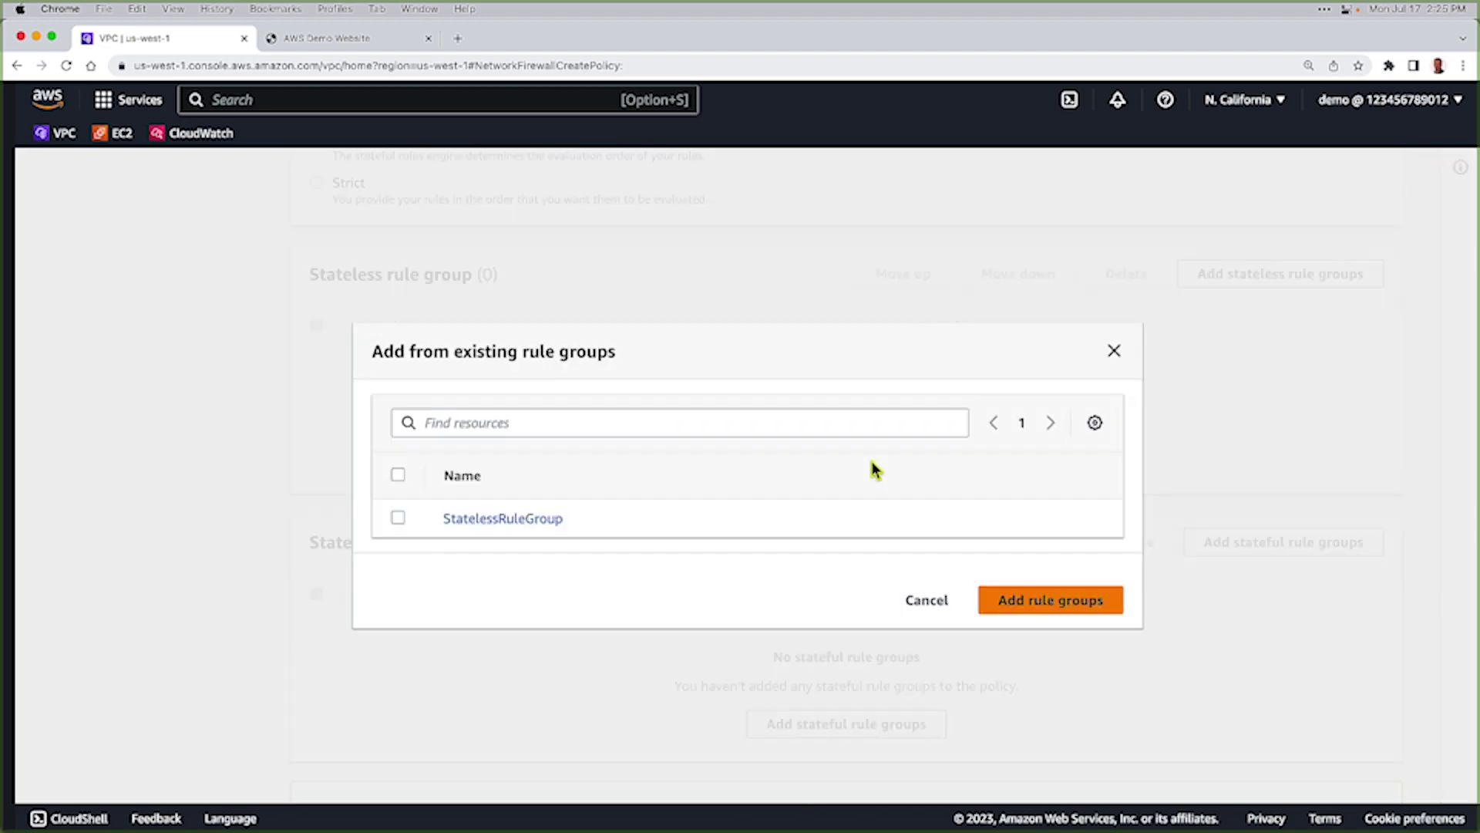
click(398, 518)
click(1036, 606)
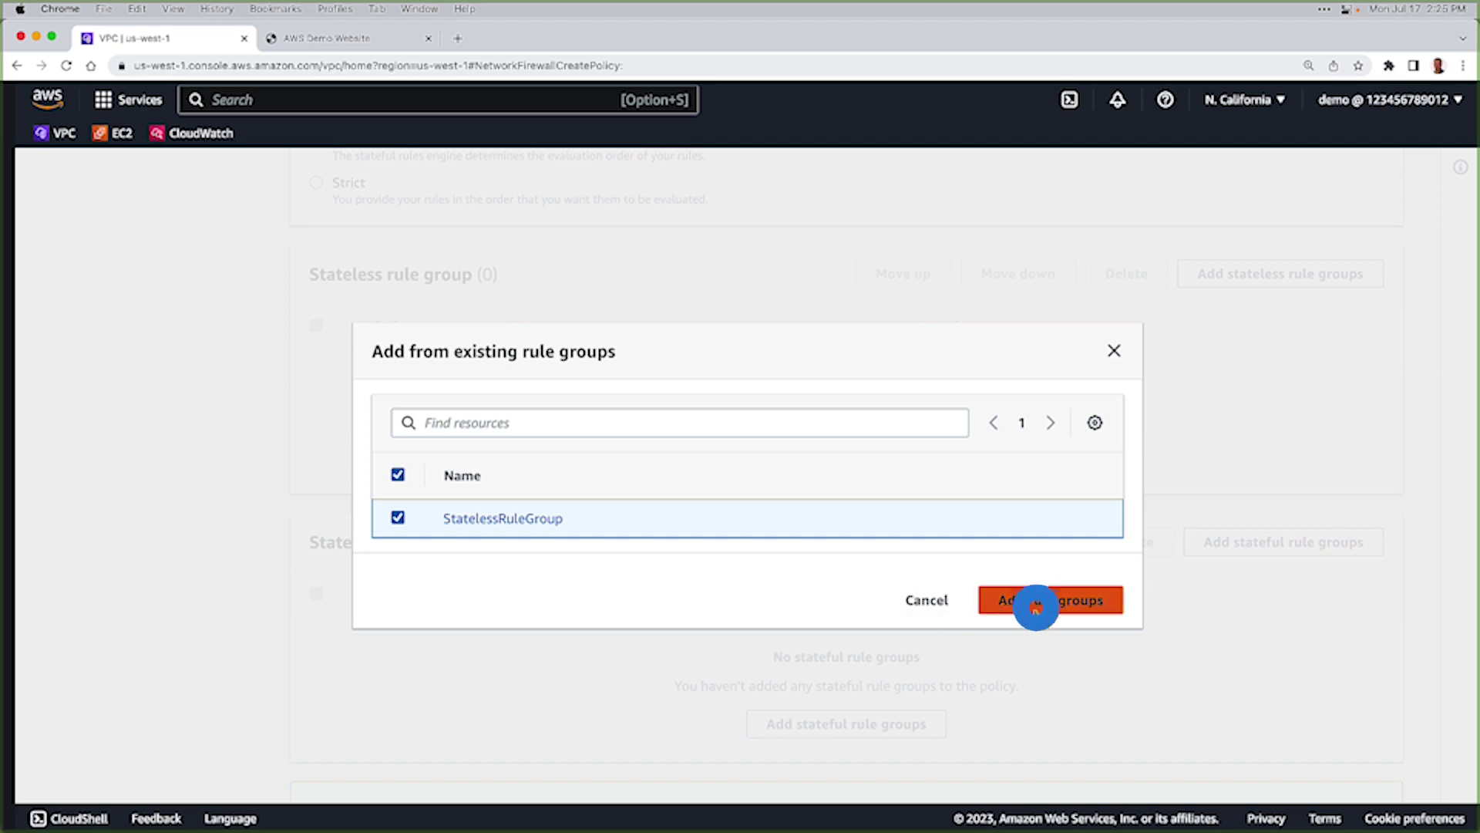
Add the existing StatefulRuleGroup to the policy's stateful rule groups and continue to the policy configurations
scroll(760, 576, down, 2)
click(837, 529)
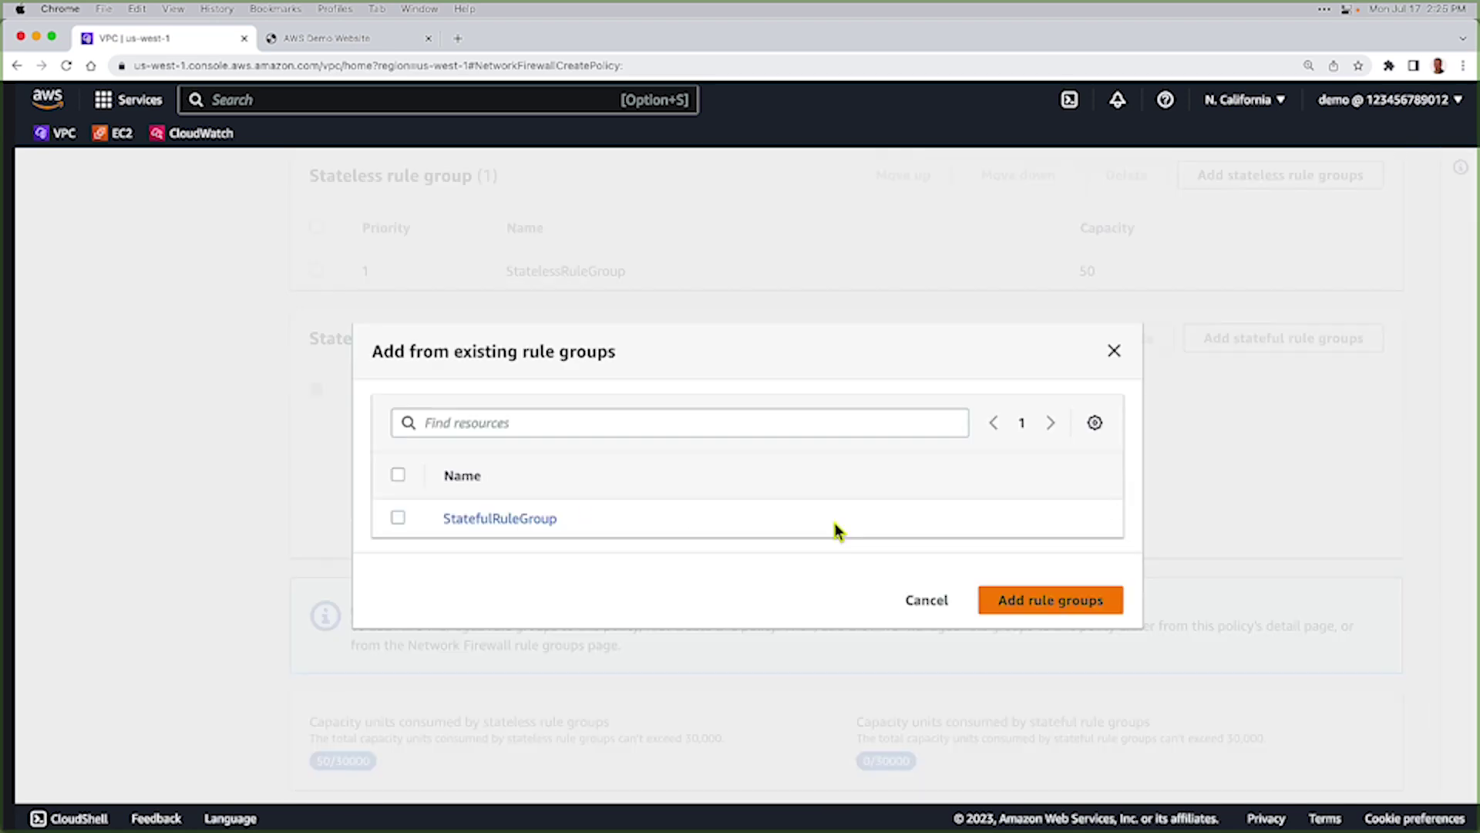
click(398, 518)
click(1040, 603)
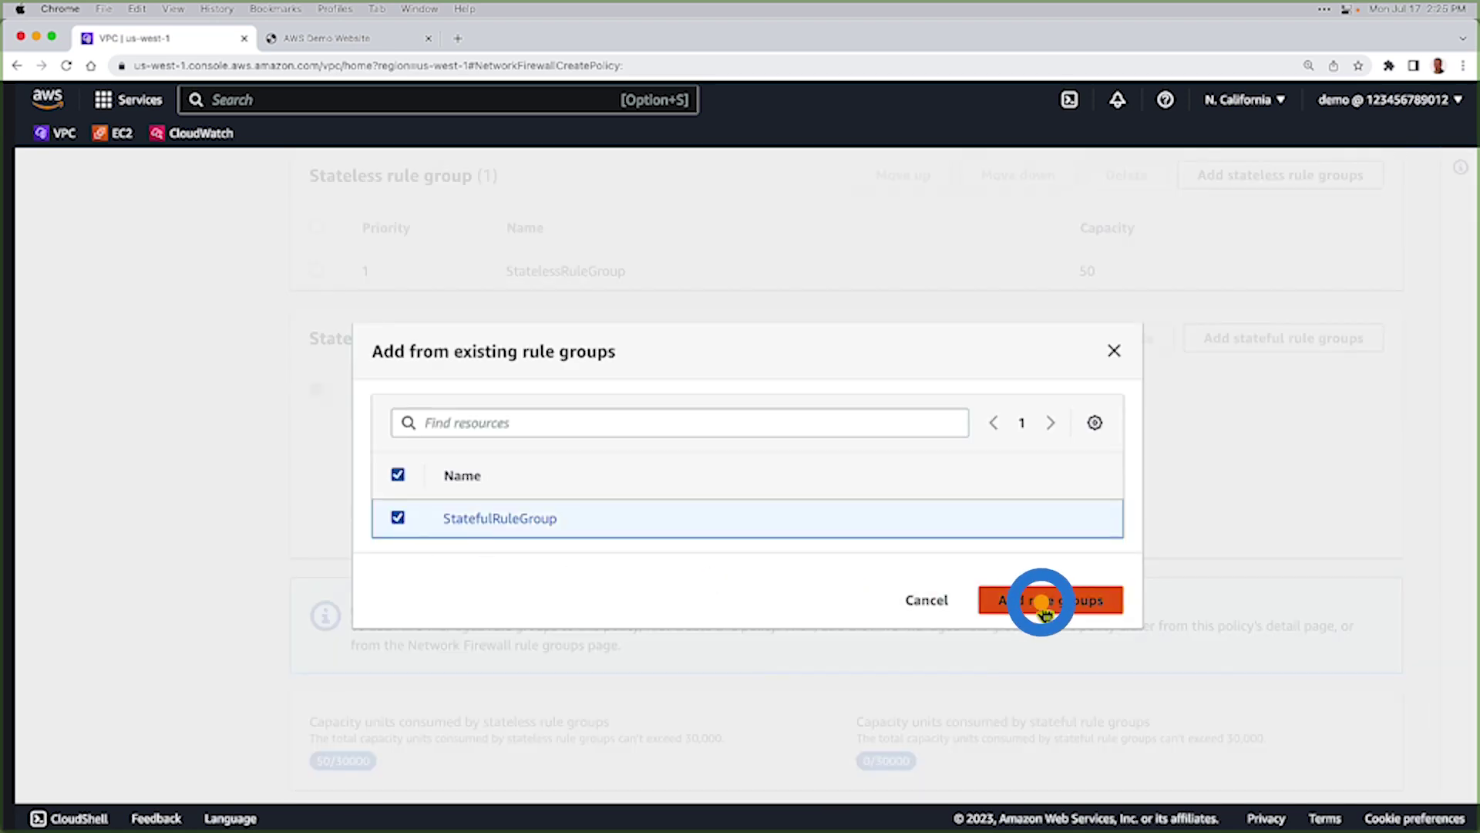
click(1366, 768)
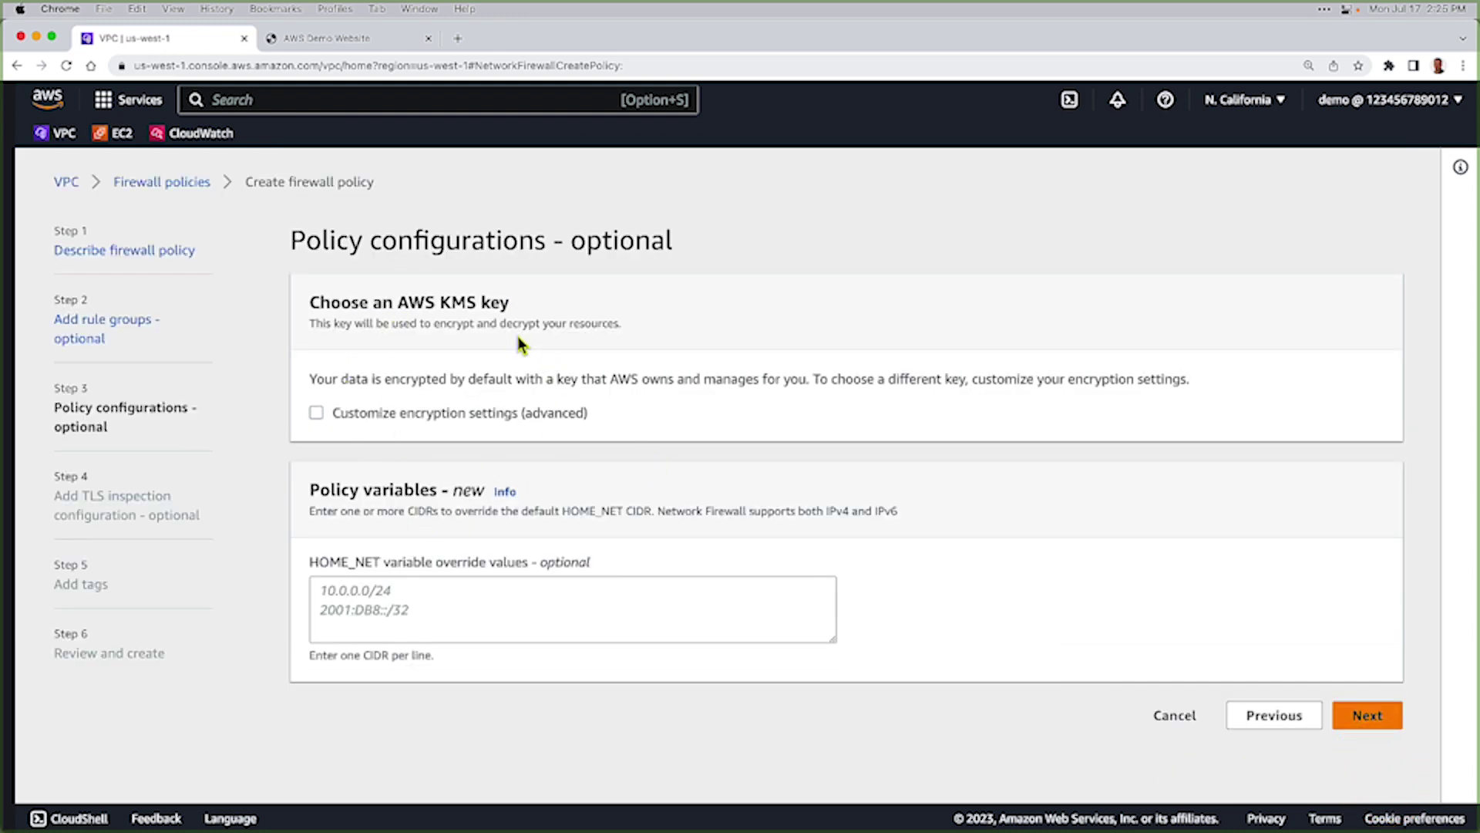
Keep the default encryption and policy variables, attach the TLSInspection configuration to the policy, and continue to the tags
click(1365, 715)
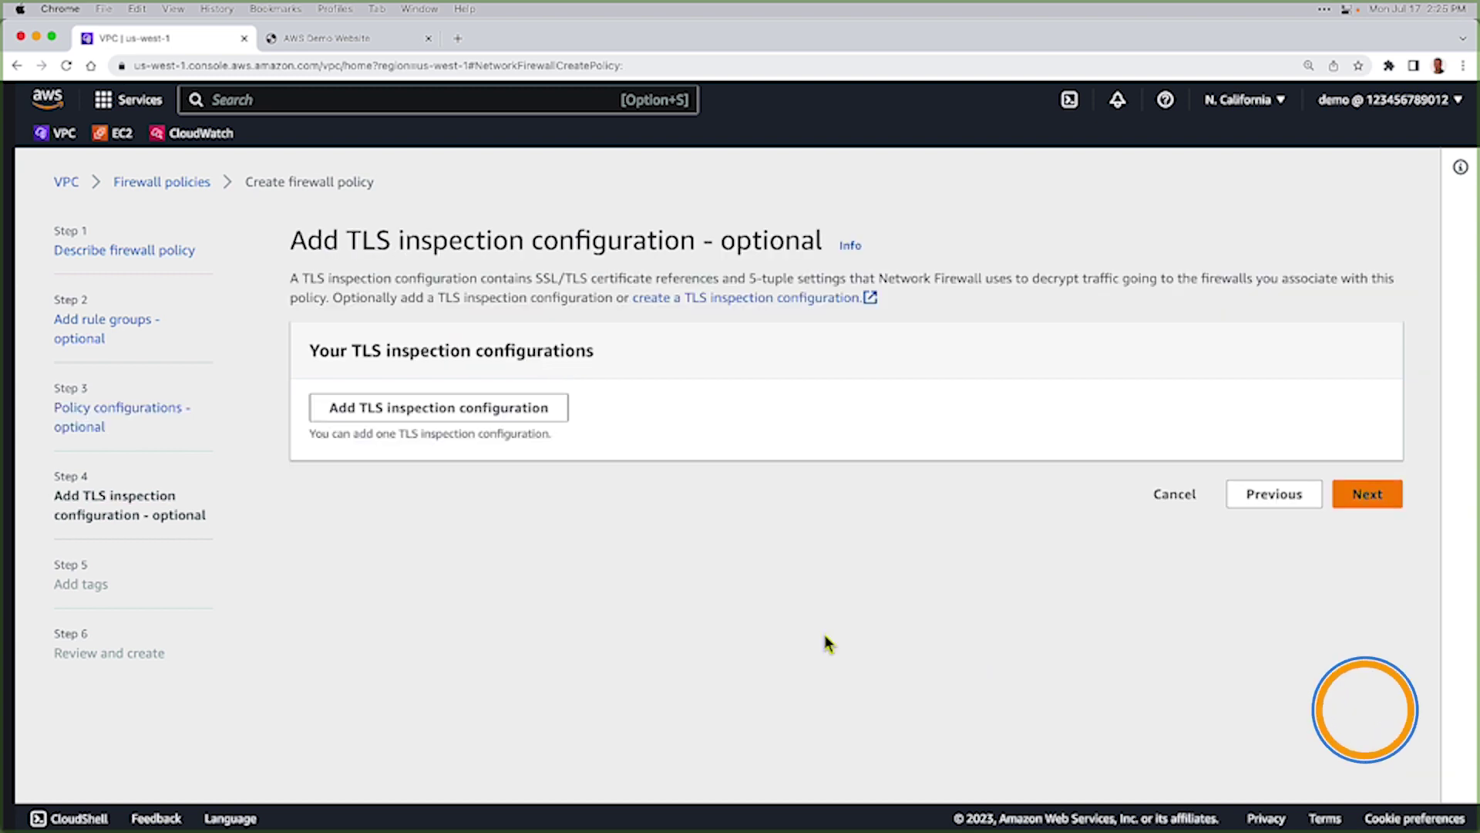
click(409, 407)
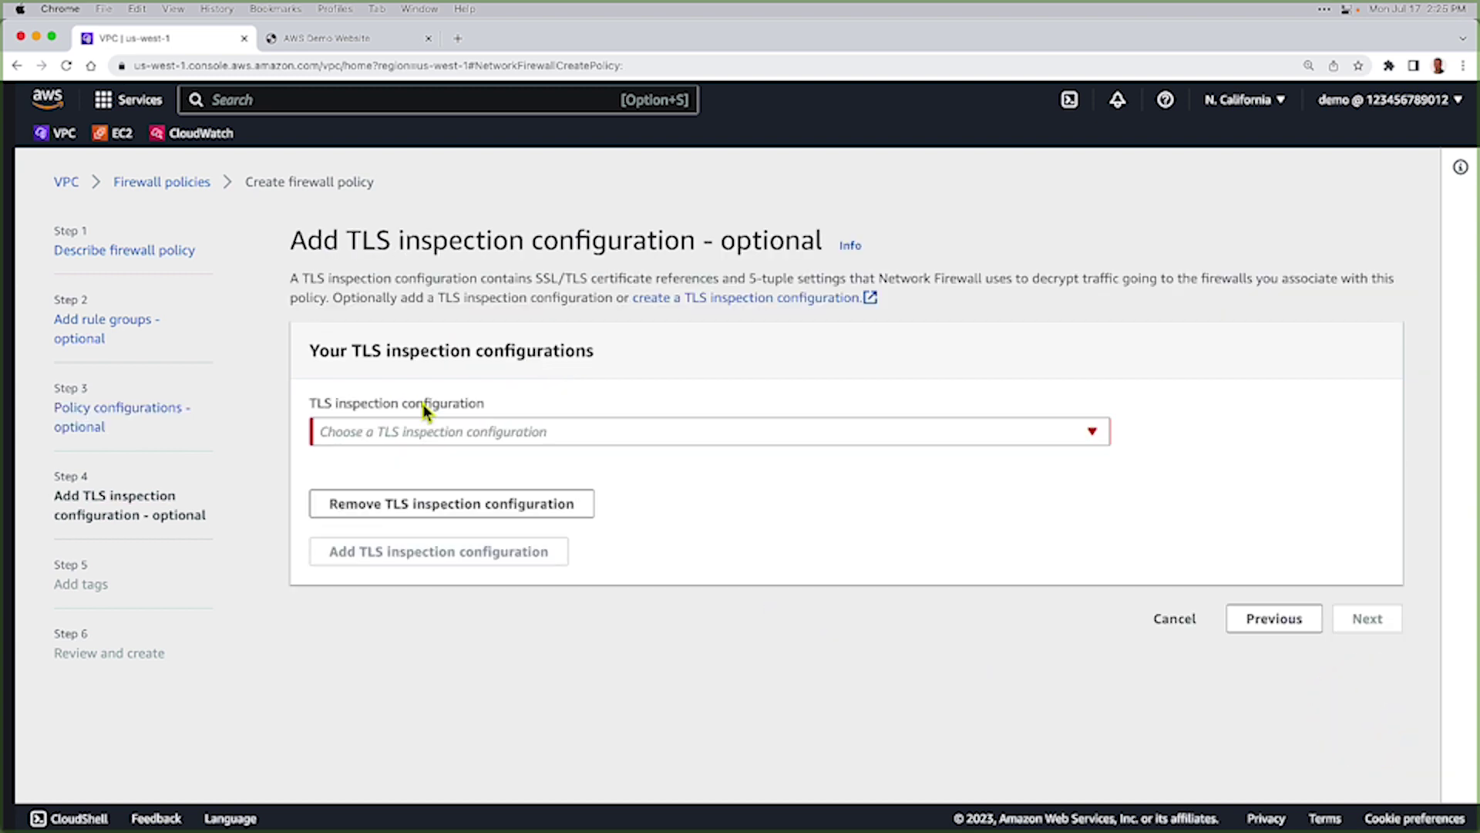
click(437, 429)
click(420, 491)
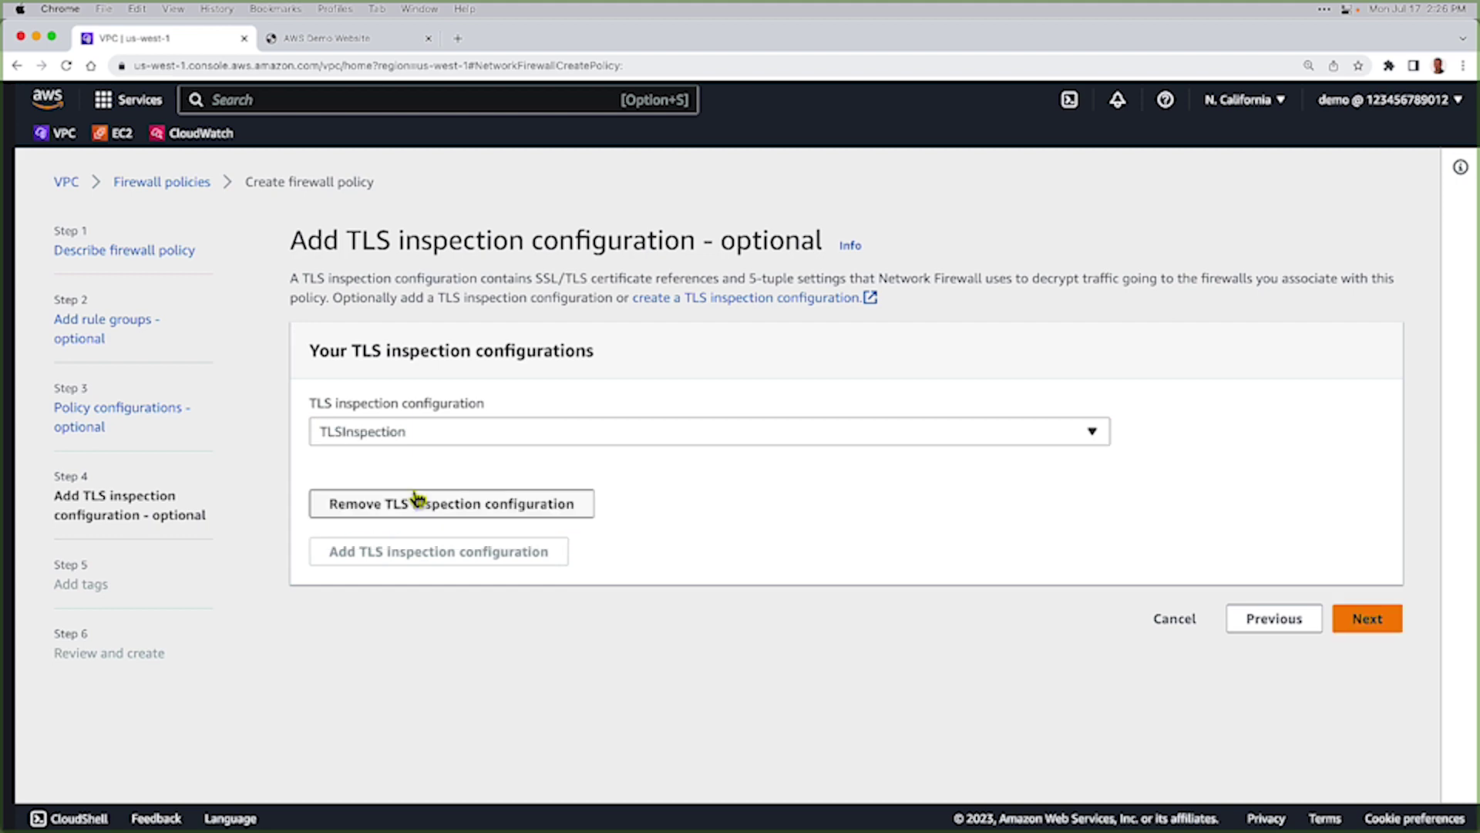
click(1357, 619)
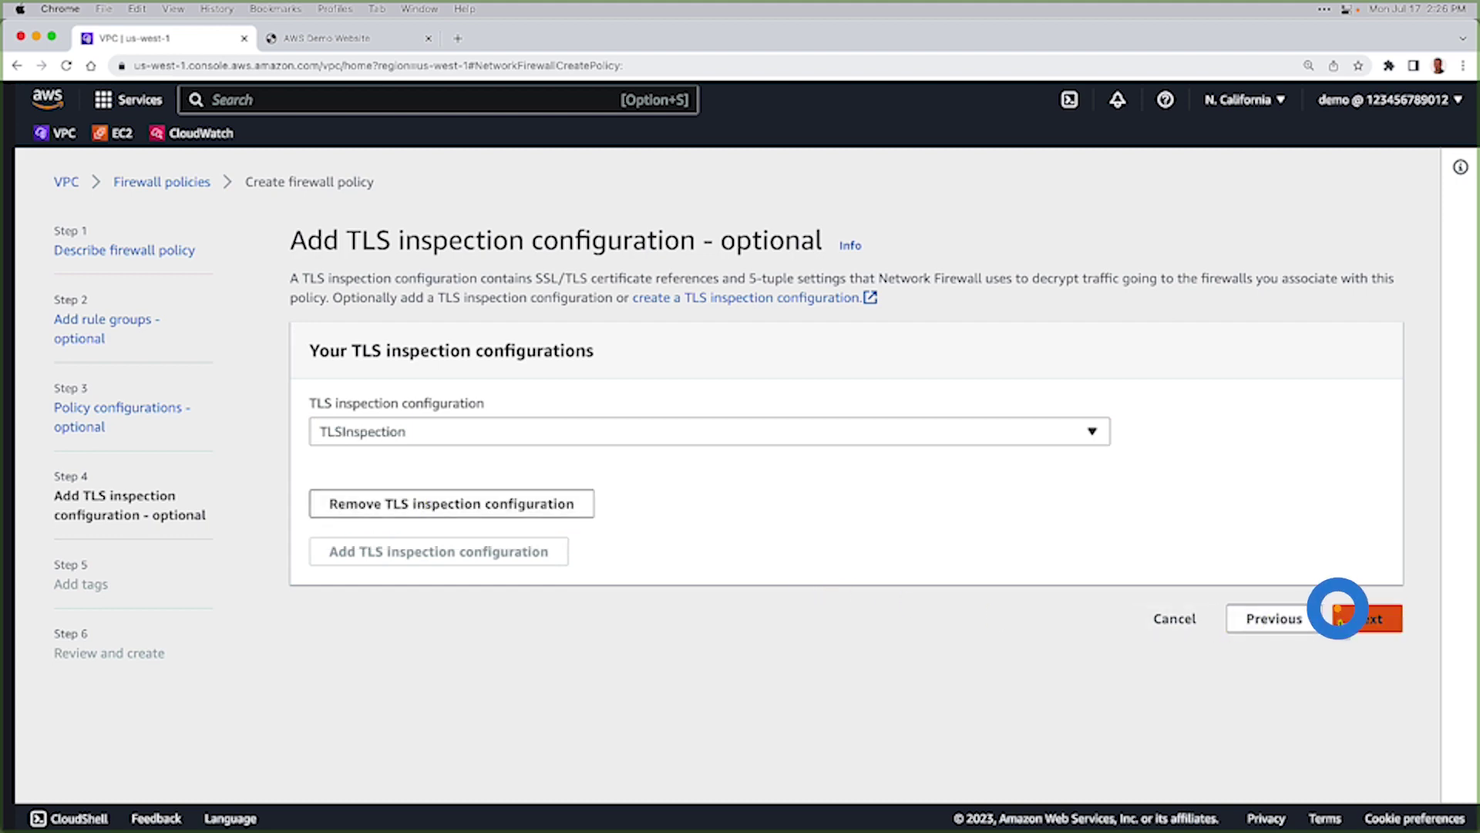
Leave the firewall policy without tags, review its configuration, and create the policy
click(1358, 532)
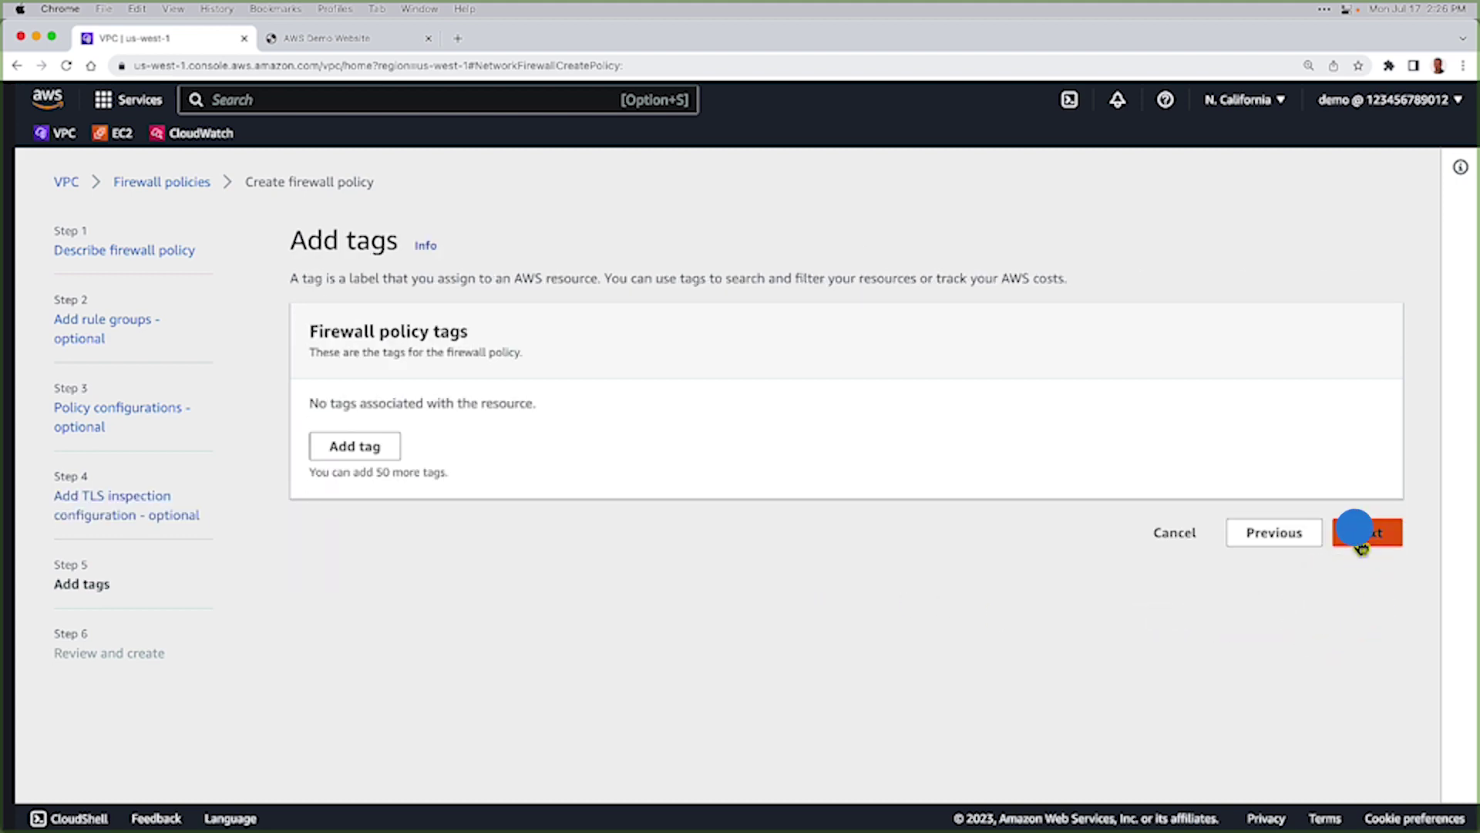
scroll(1053, 600, down, 3)
scroll(1051, 594, down, 15)
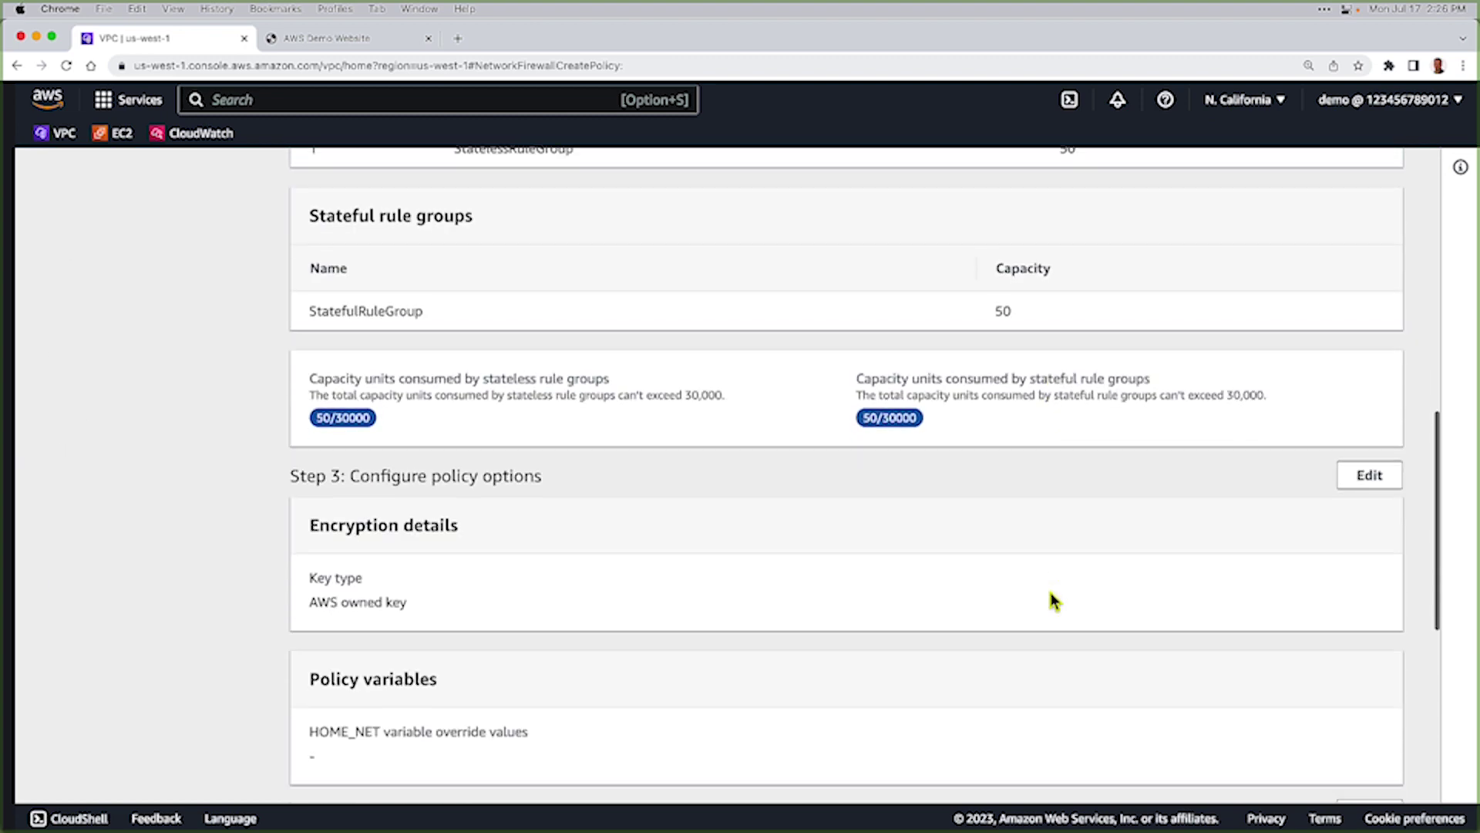
scroll(1053, 597, down, 2)
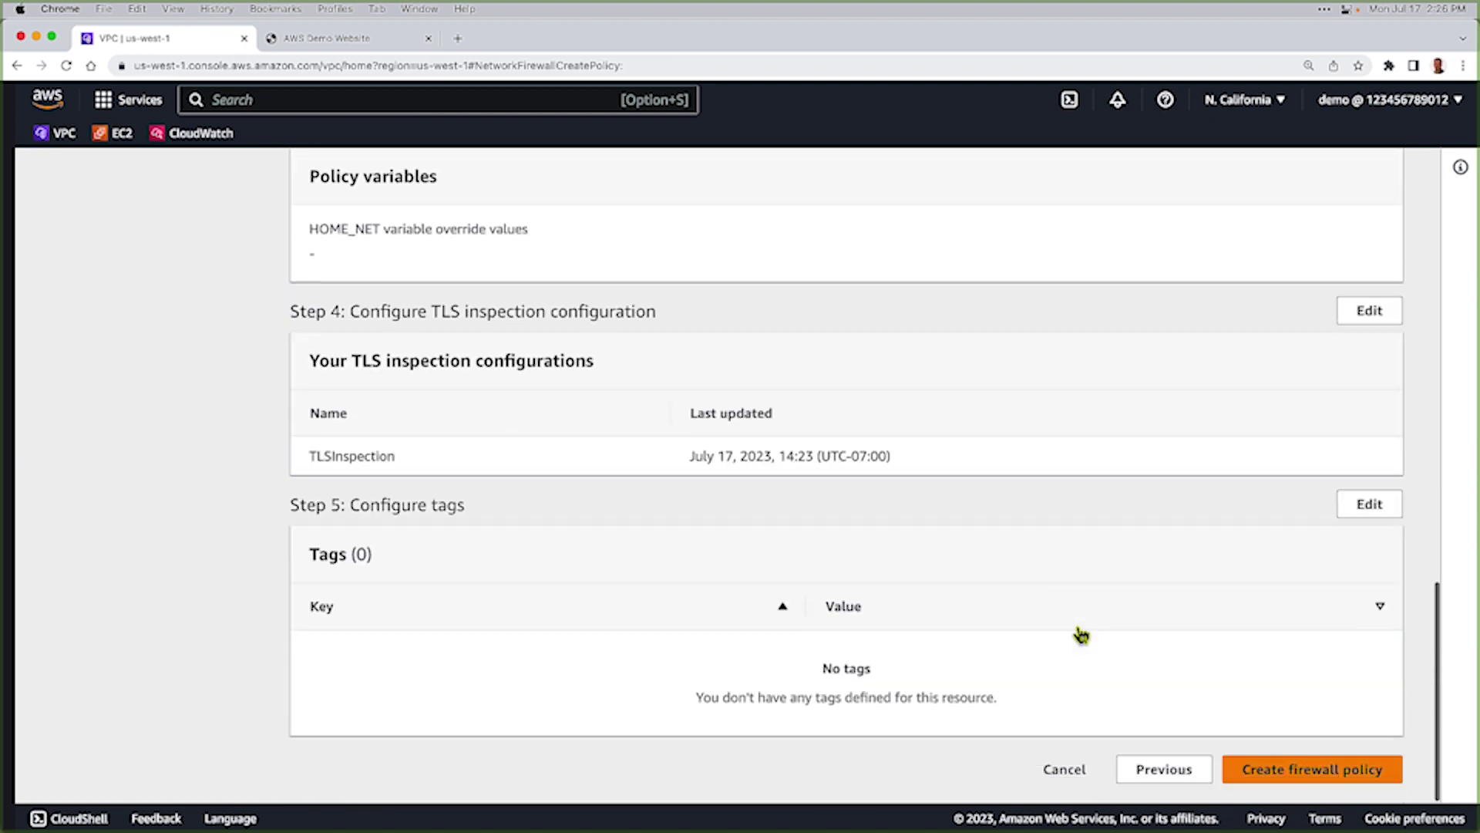
click(1315, 769)
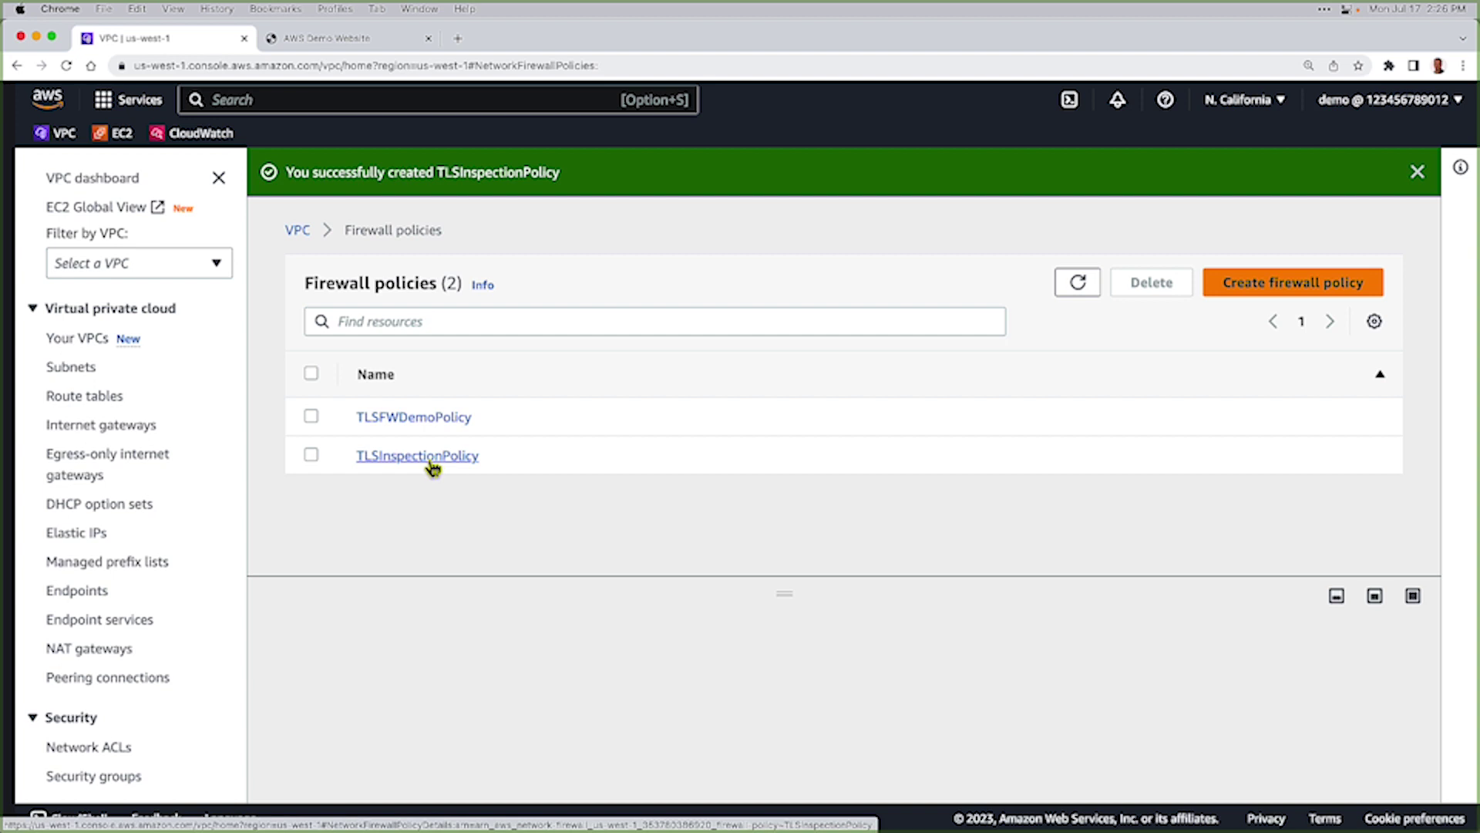
Open the AWSFIREWALLDEMO firewall and display its firewall details with the associated policy and VPC
scroll(194, 587, down, 5)
scroll(192, 580, down, 1)
click(78, 651)
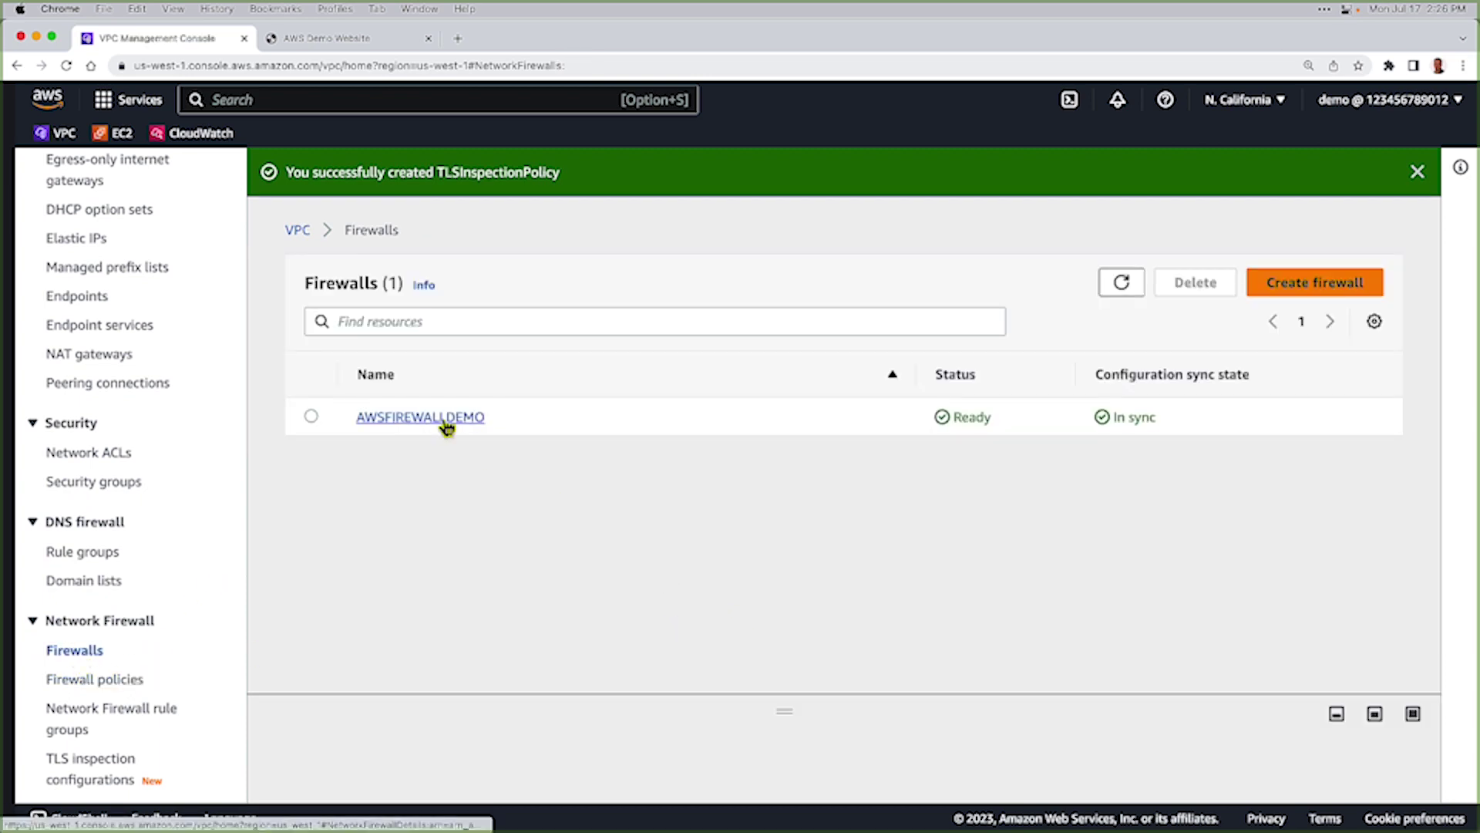
click(447, 420)
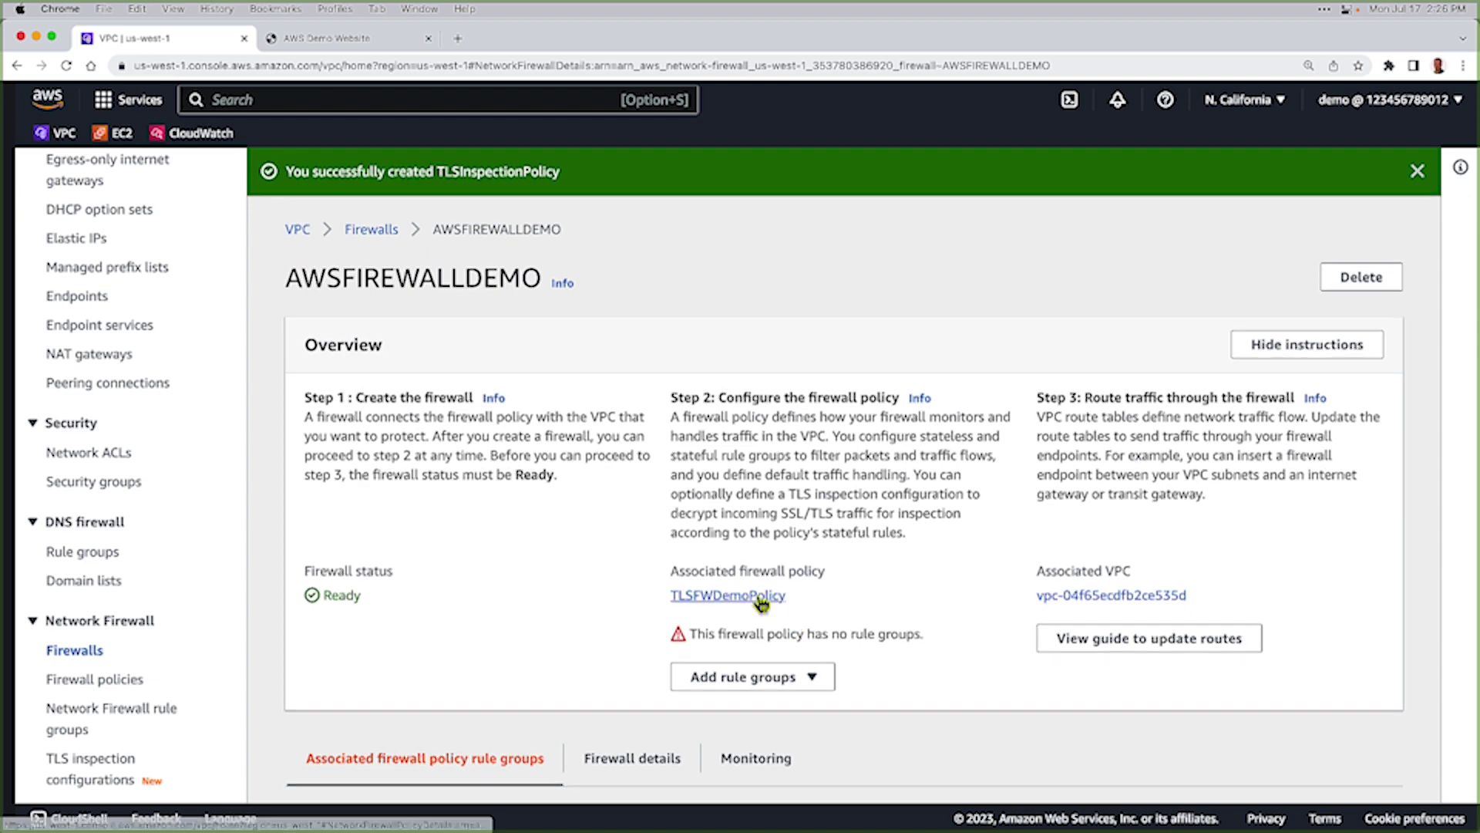
scroll(759, 601, down, 5)
scroll(757, 597, down, 3)
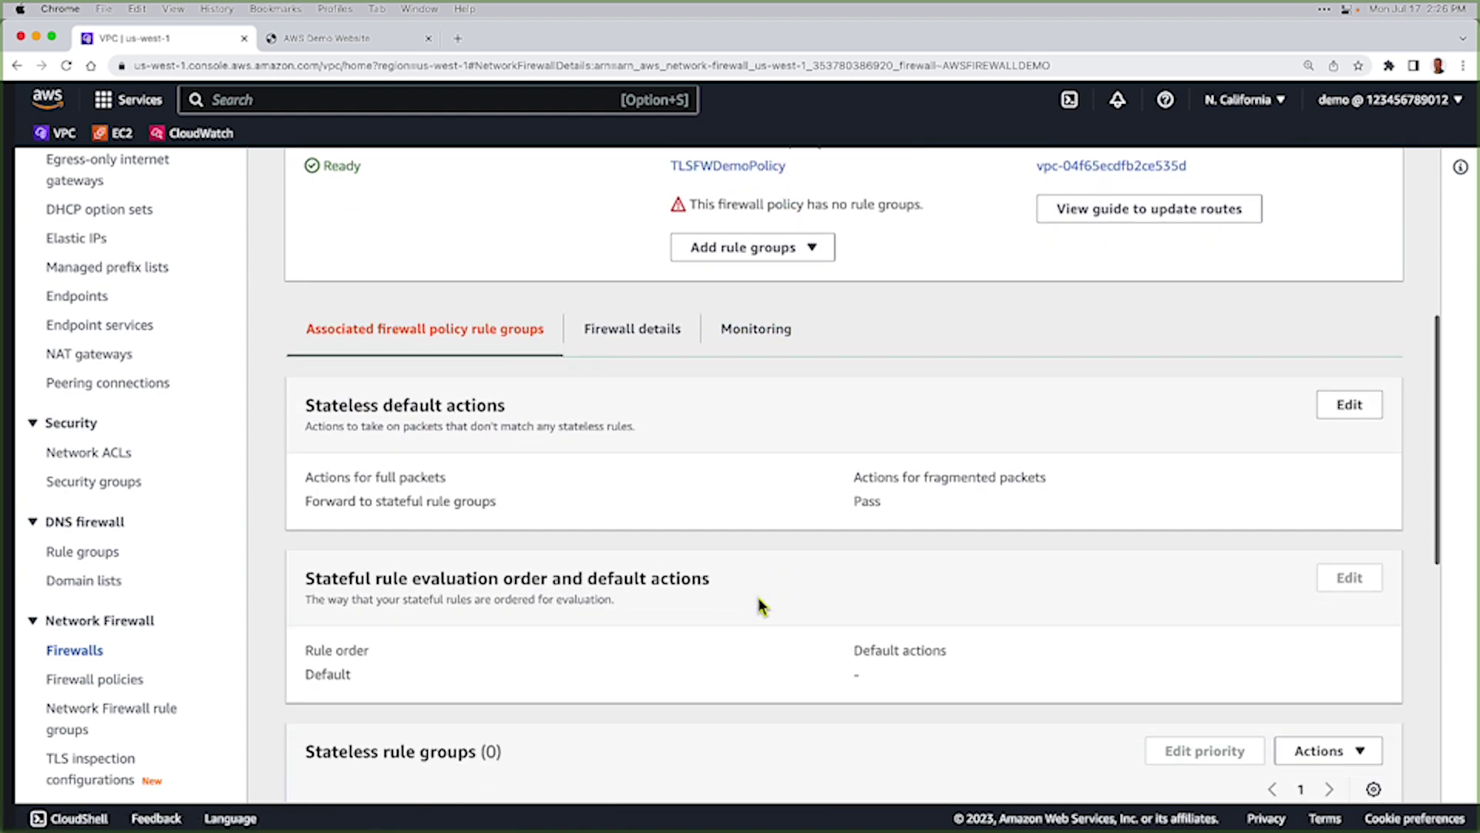
click(658, 241)
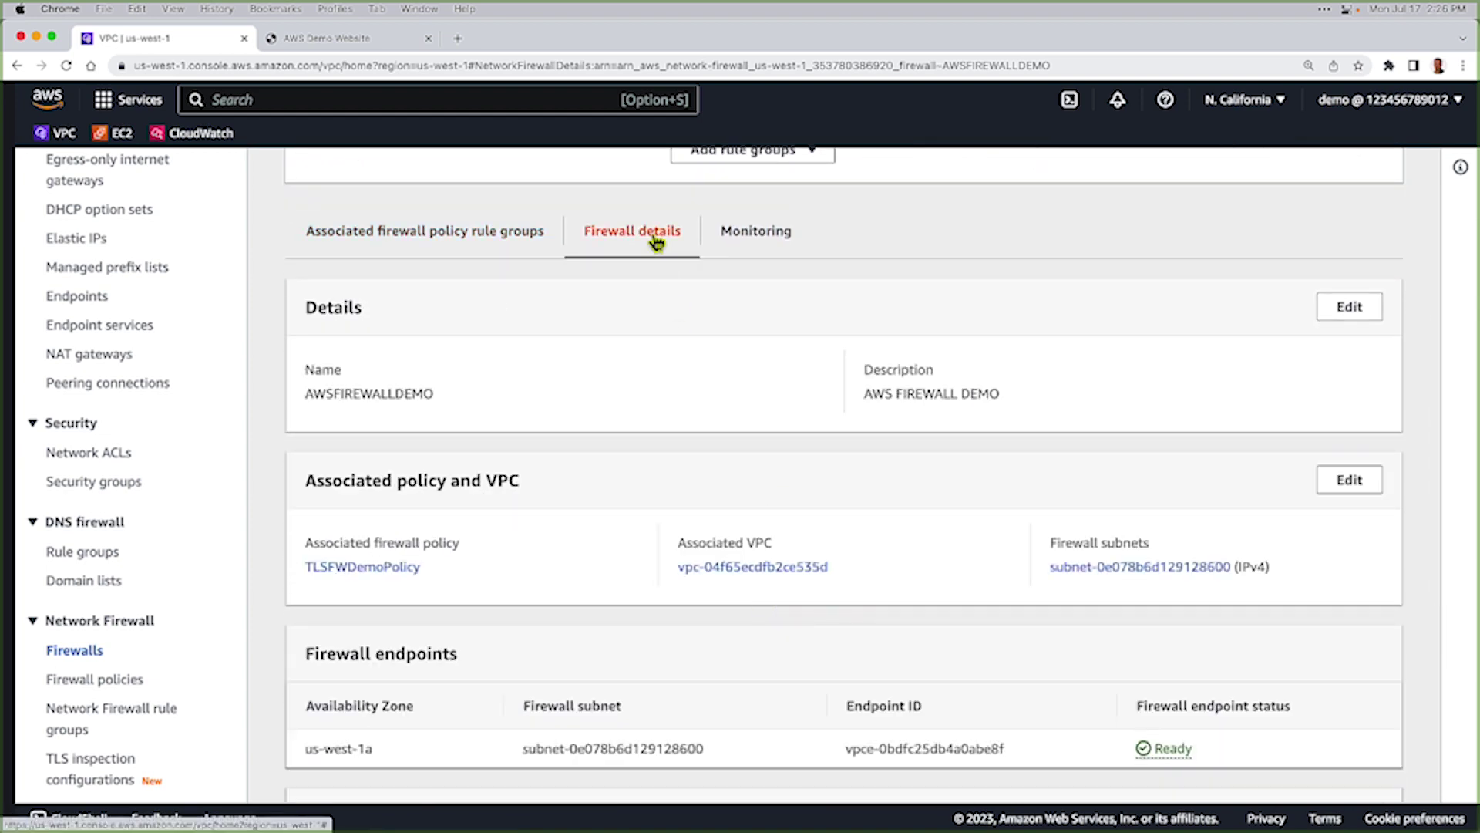
scroll(701, 437, down, 2)
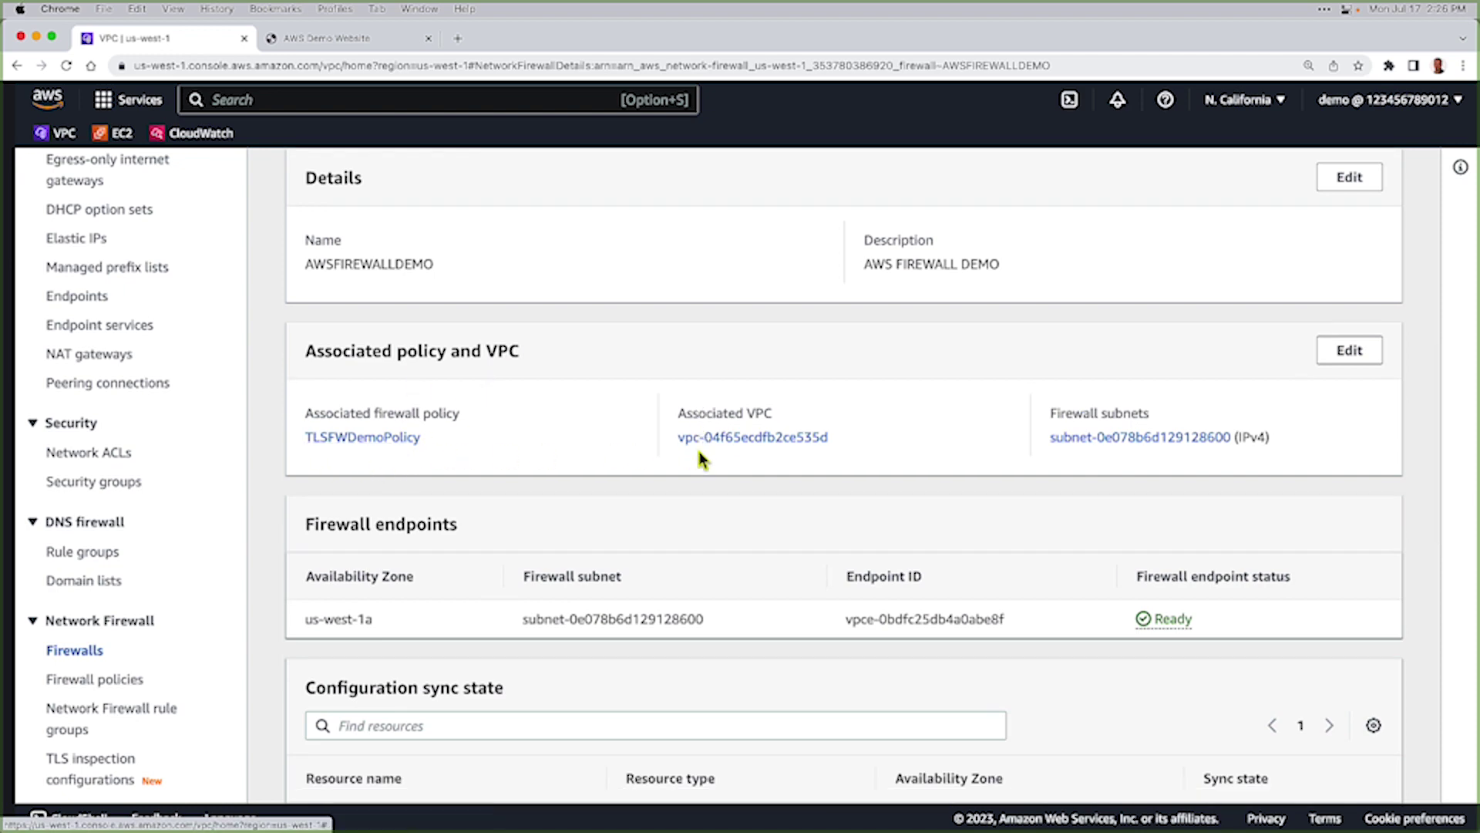
Change the firewall's associated policy to TLSInspectionPolicy, save it, and check the updated firewall overview
click(1345, 357)
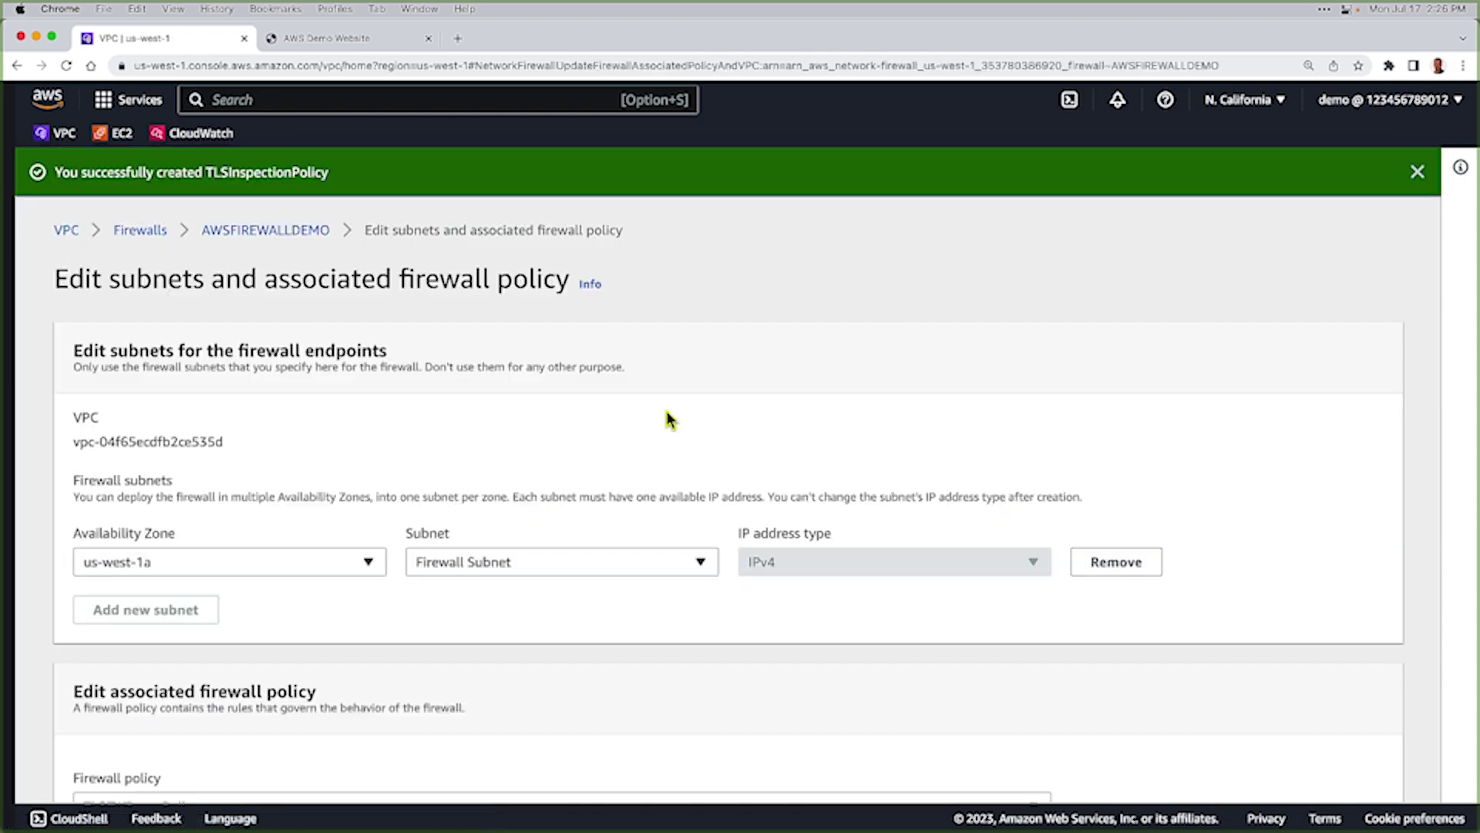
scroll(604, 616, down, 3)
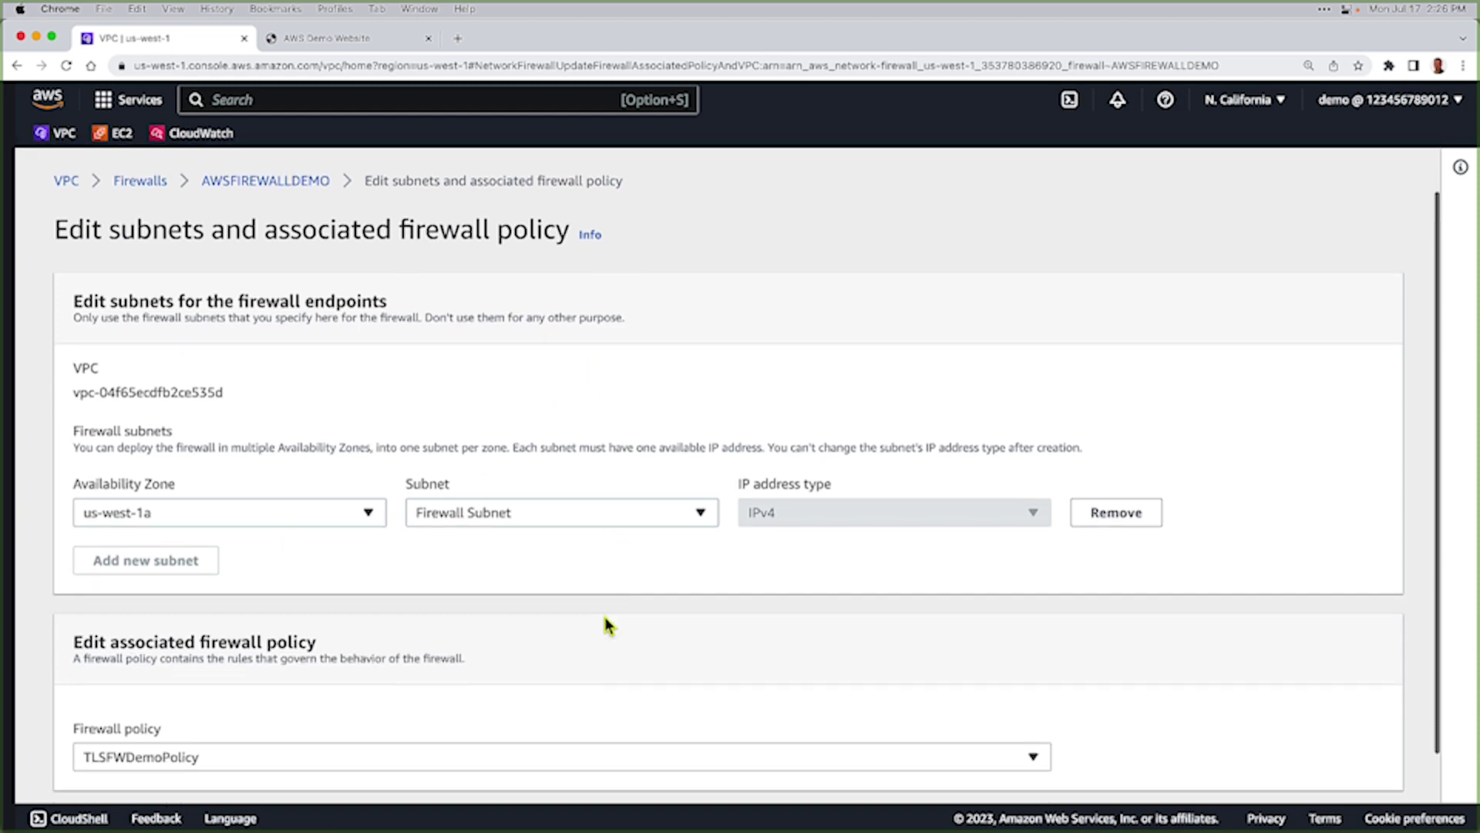
click(197, 709)
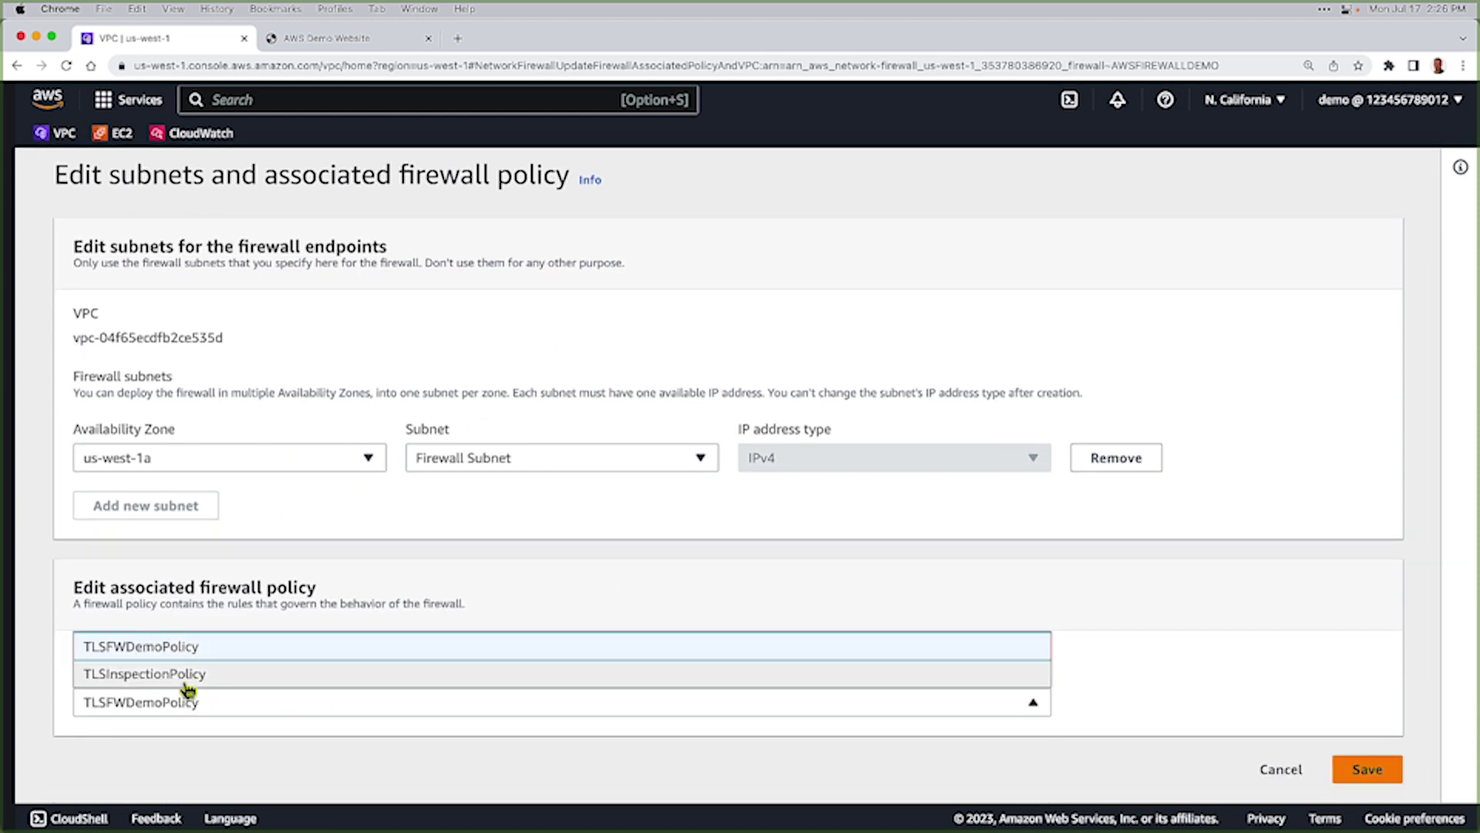
click(186, 672)
click(1363, 780)
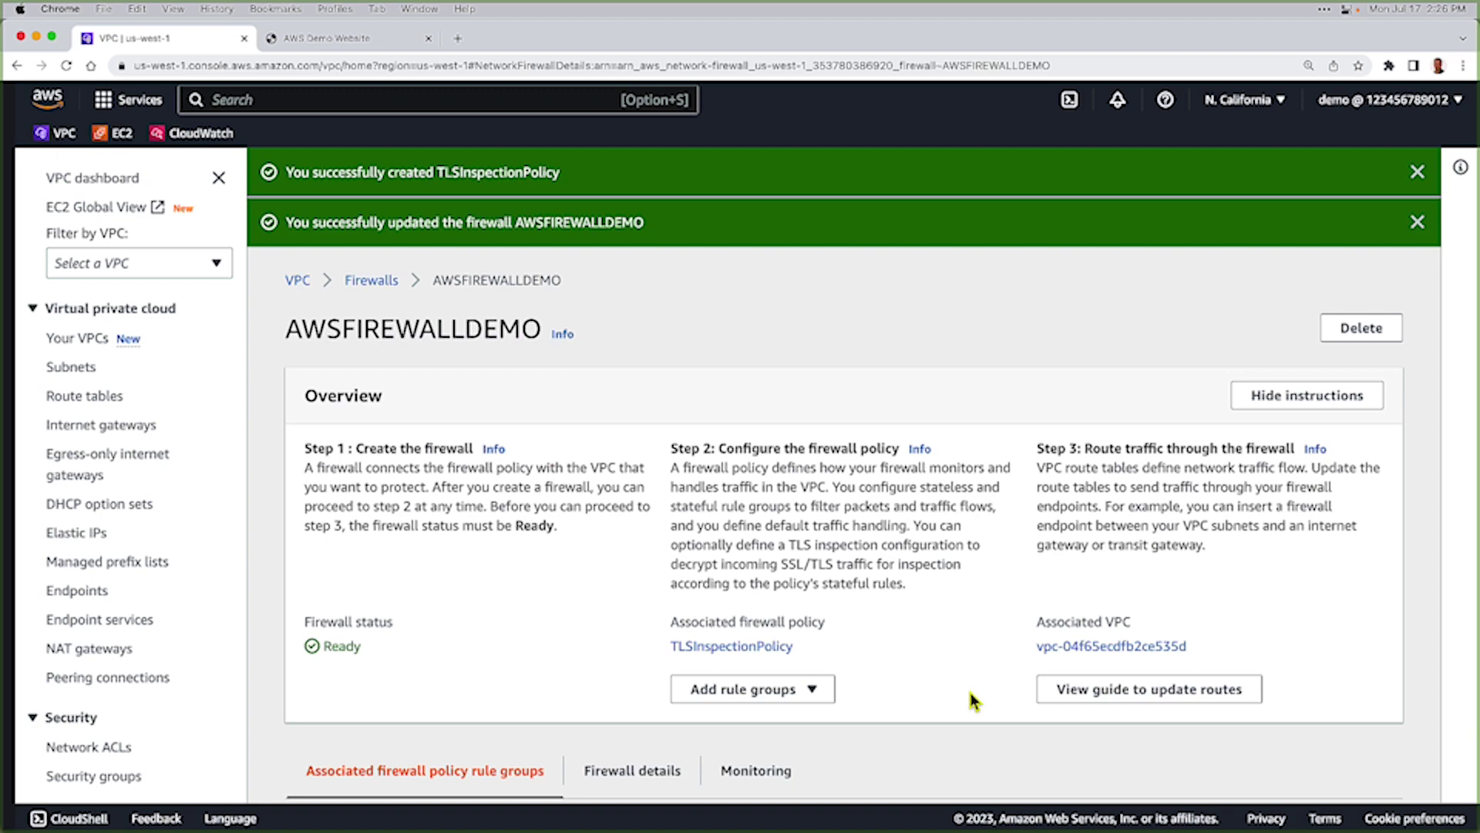
scroll(912, 701, down, 5)
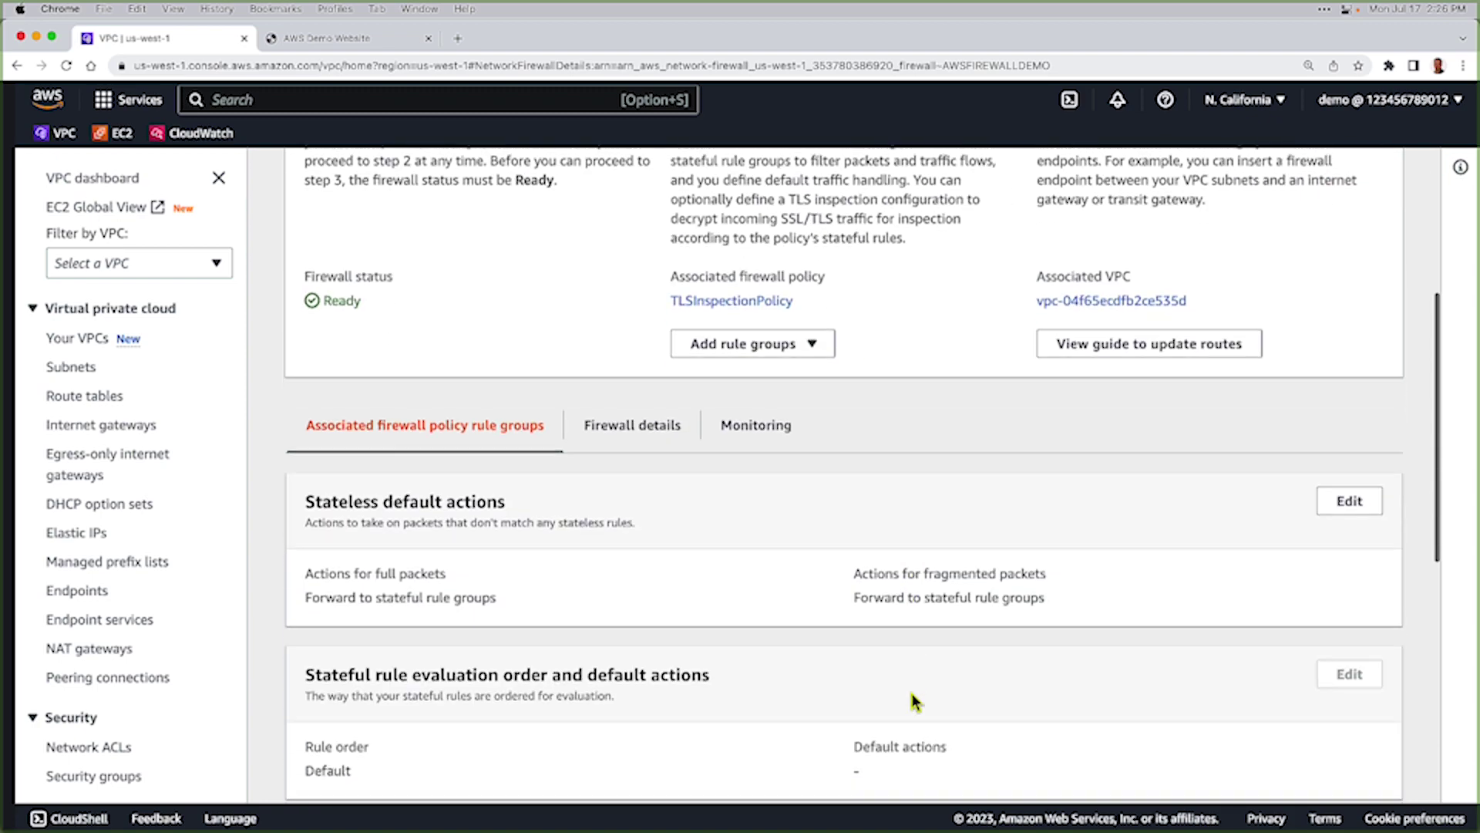
scroll(912, 708, up, 5)
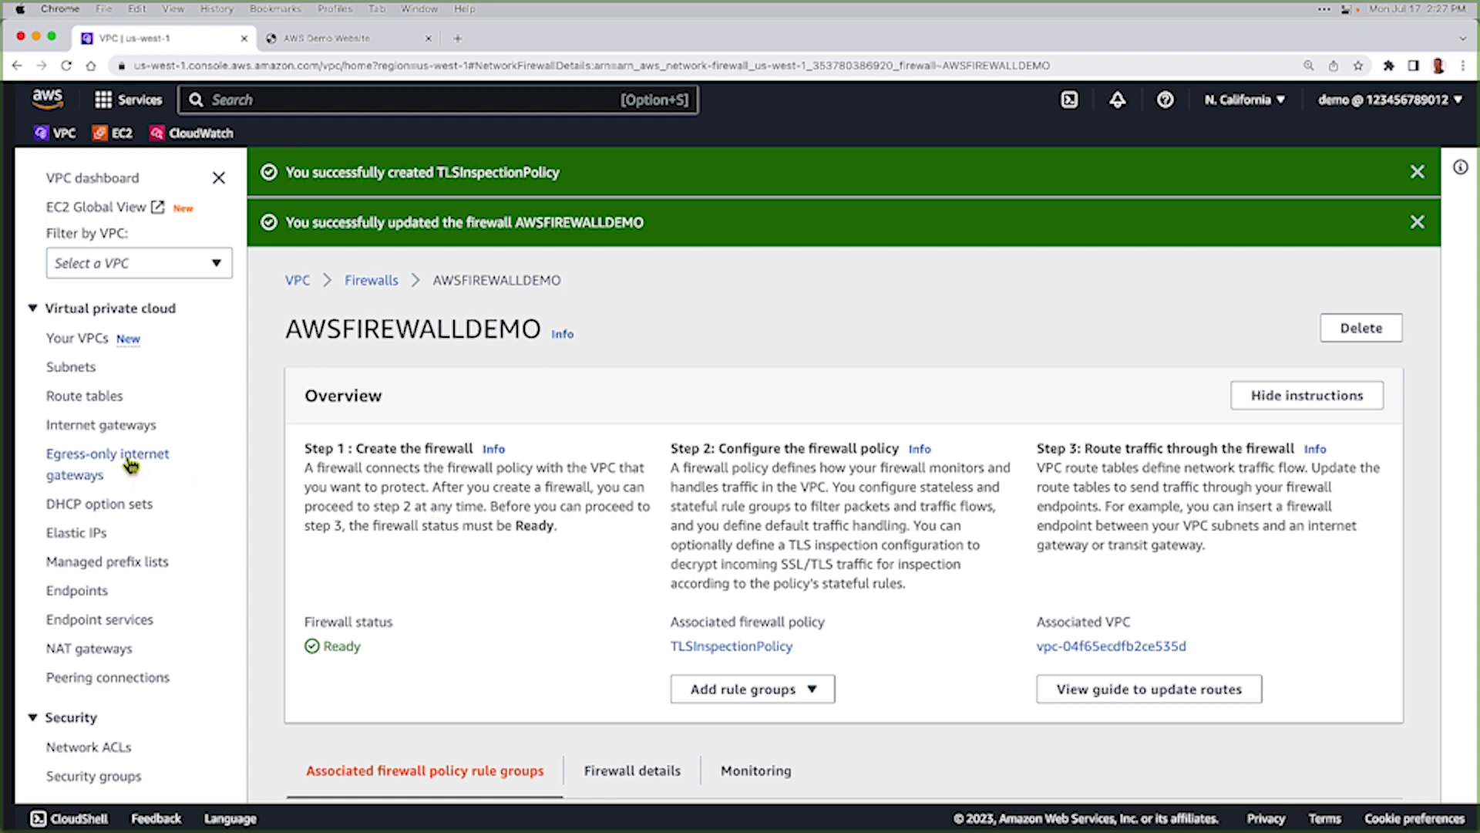
Open the routes of the Protected-RT route table for editing
click(90, 400)
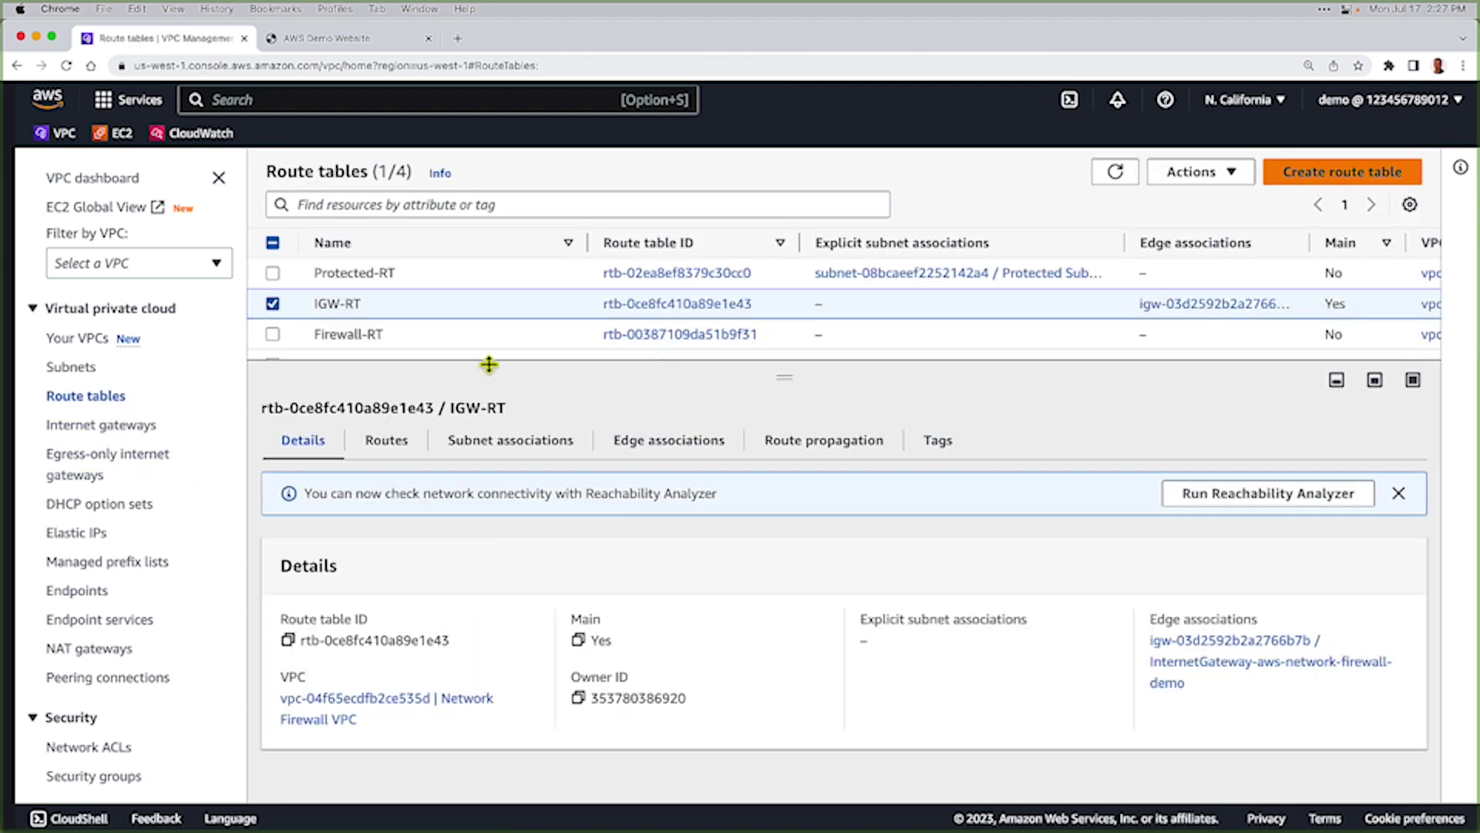
click(443, 274)
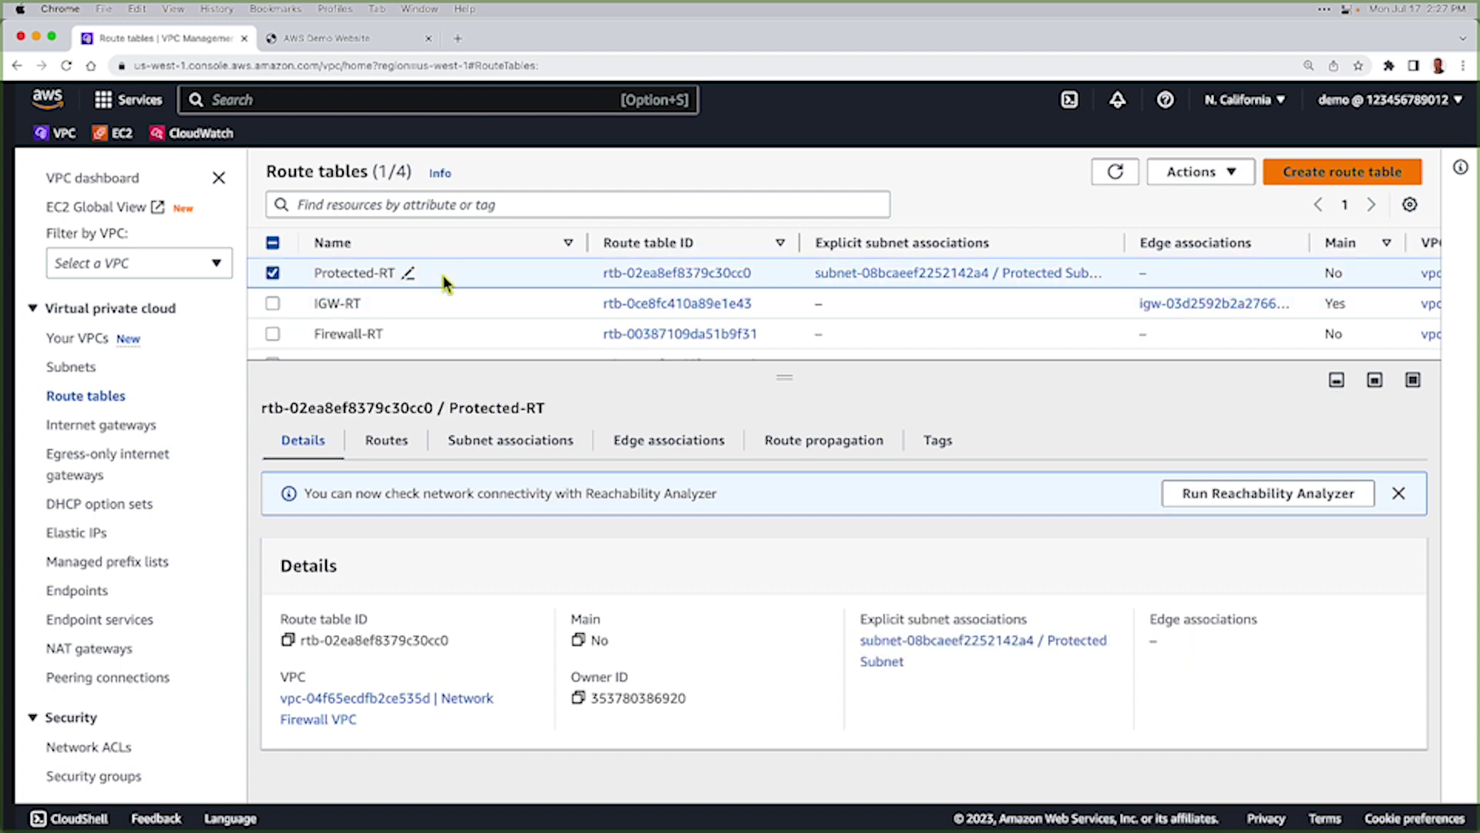
click(390, 443)
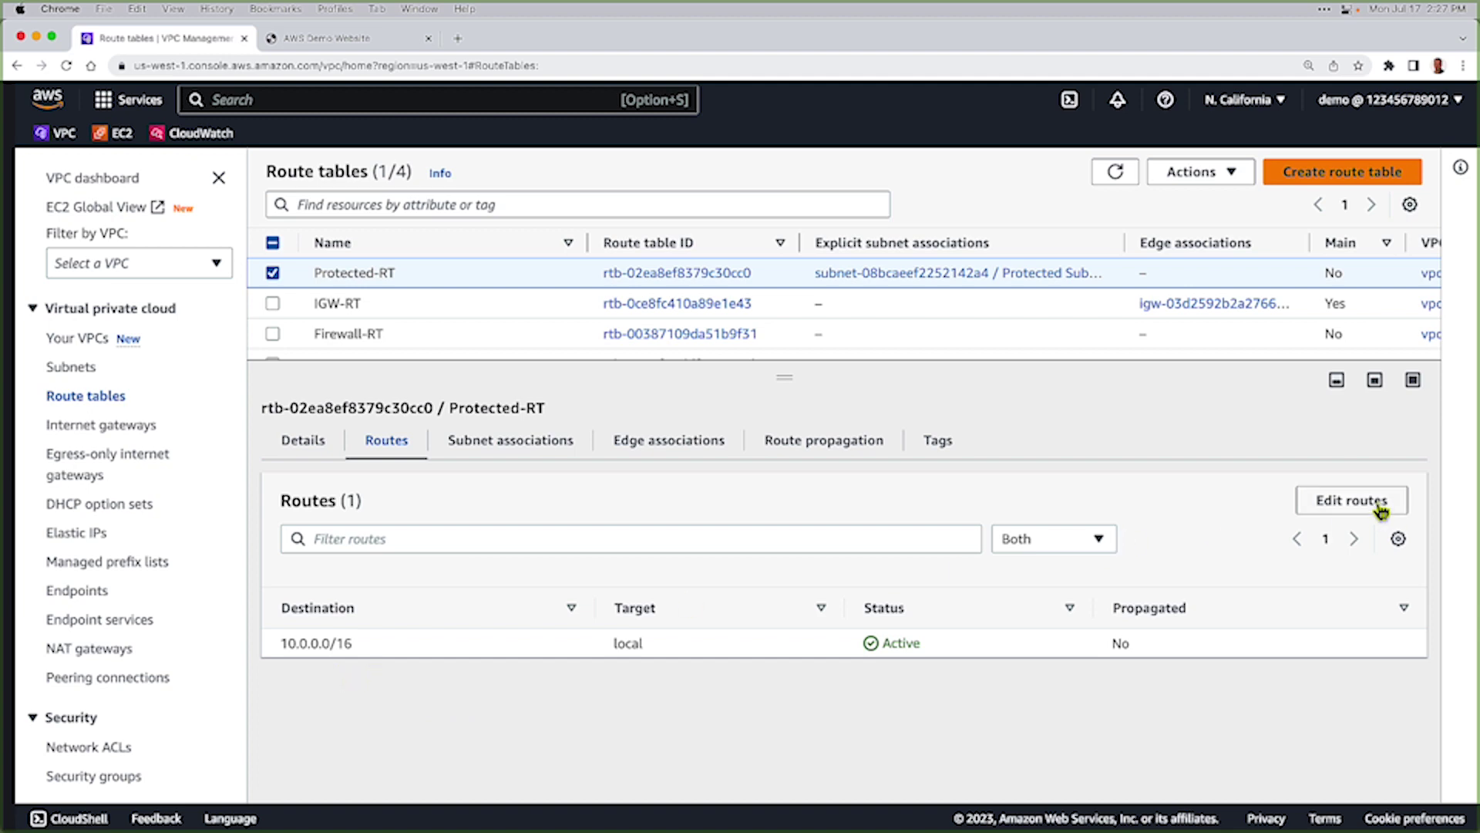
click(1354, 502)
Add a route for 0.0.0.0/0 targeting the firewall endpoint vpce-0bdfc25db4a0abe8f, and save the route table
click(127, 420)
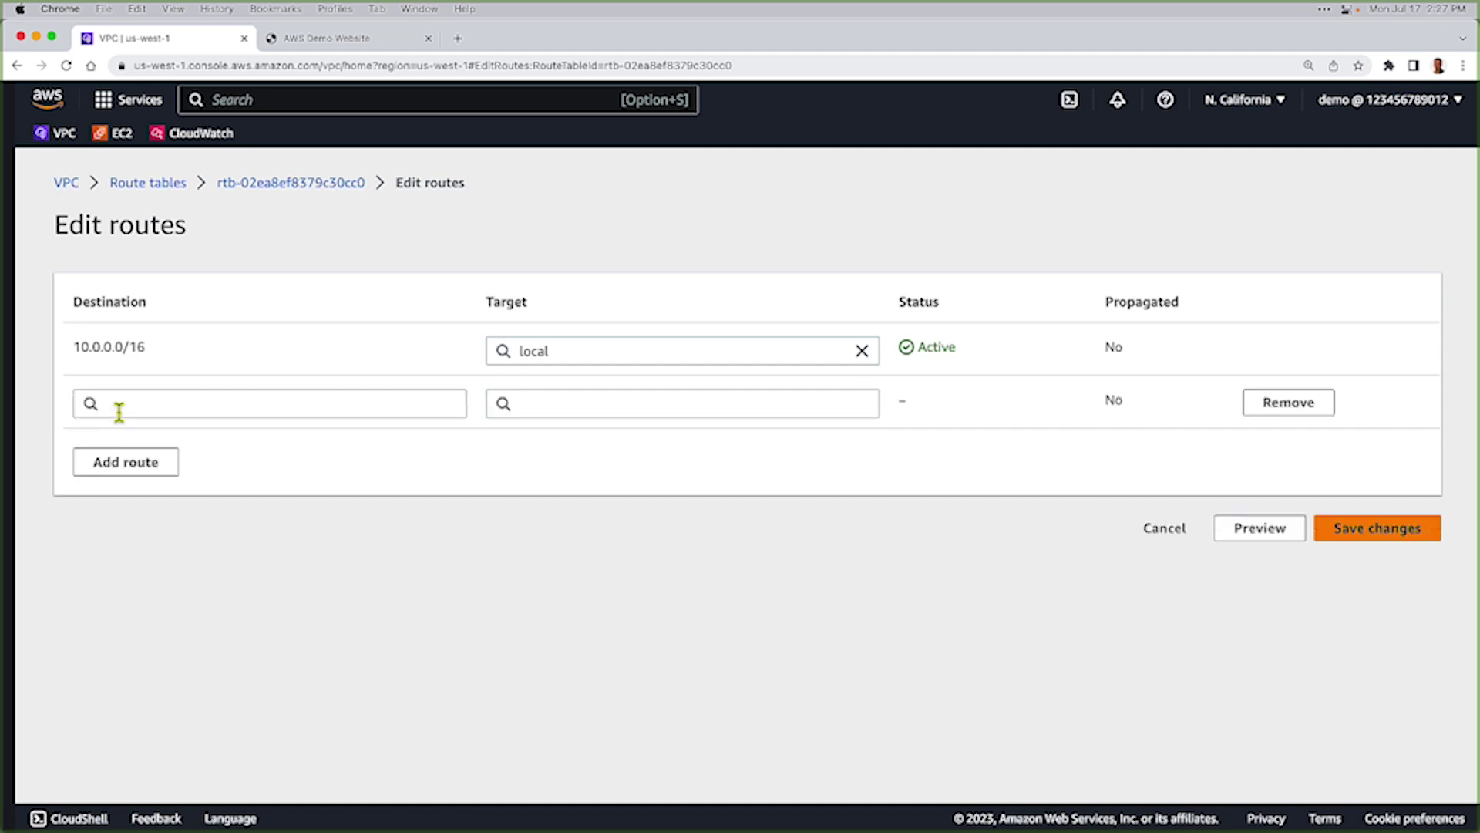
click(121, 407)
click(126, 432)
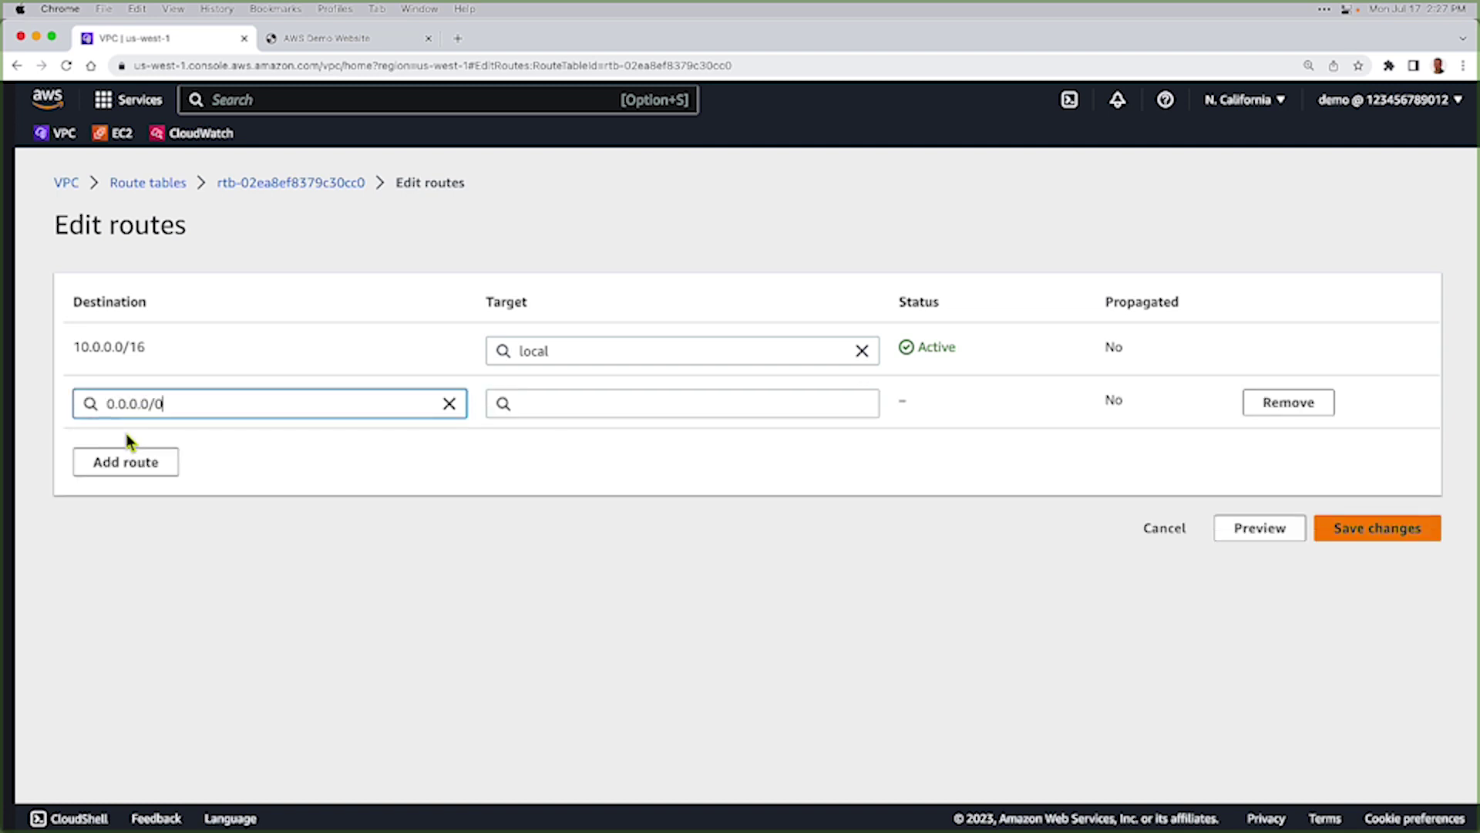
click(619, 402)
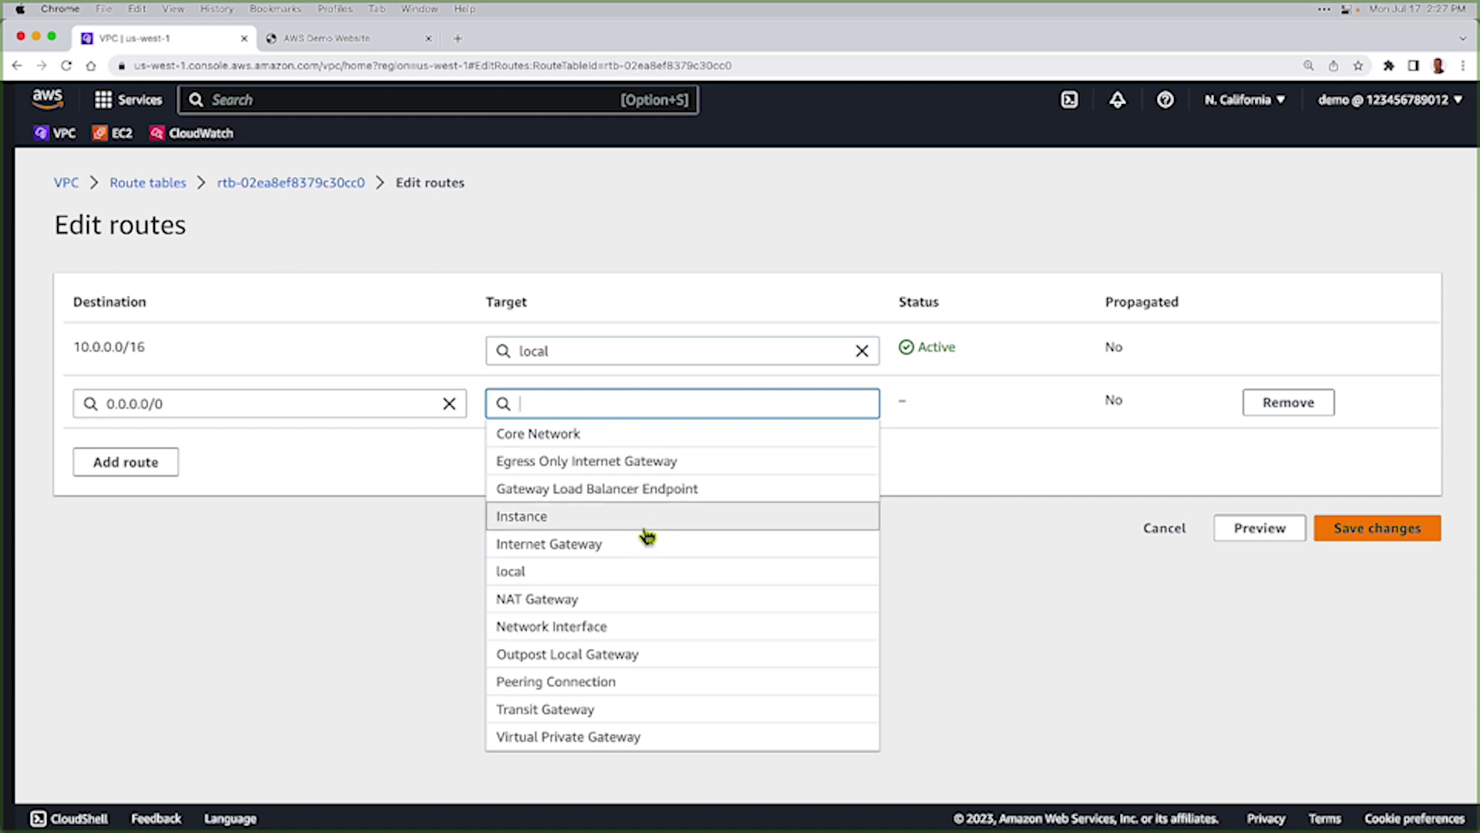
text(vpce-)
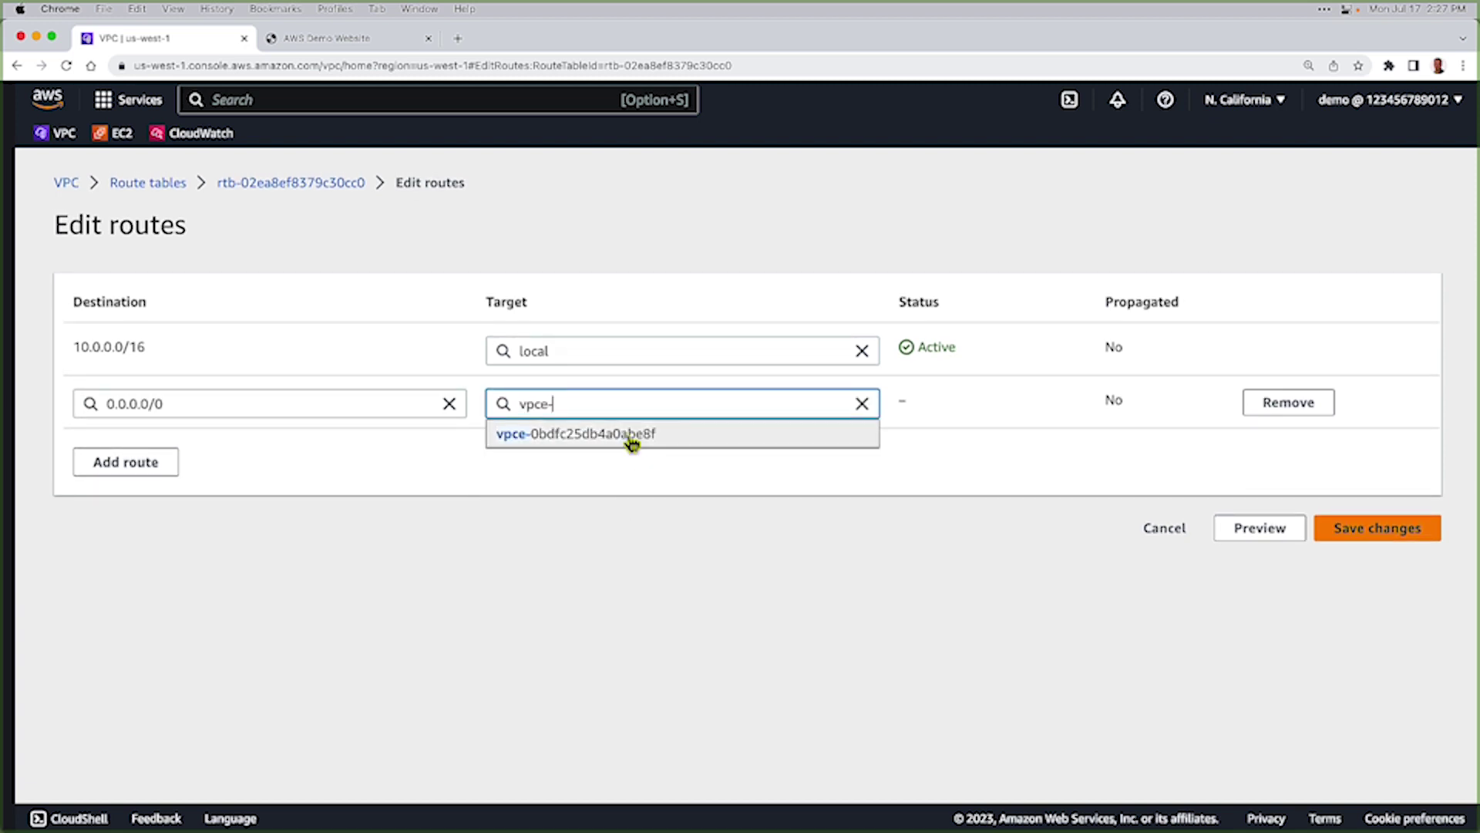
click(632, 436)
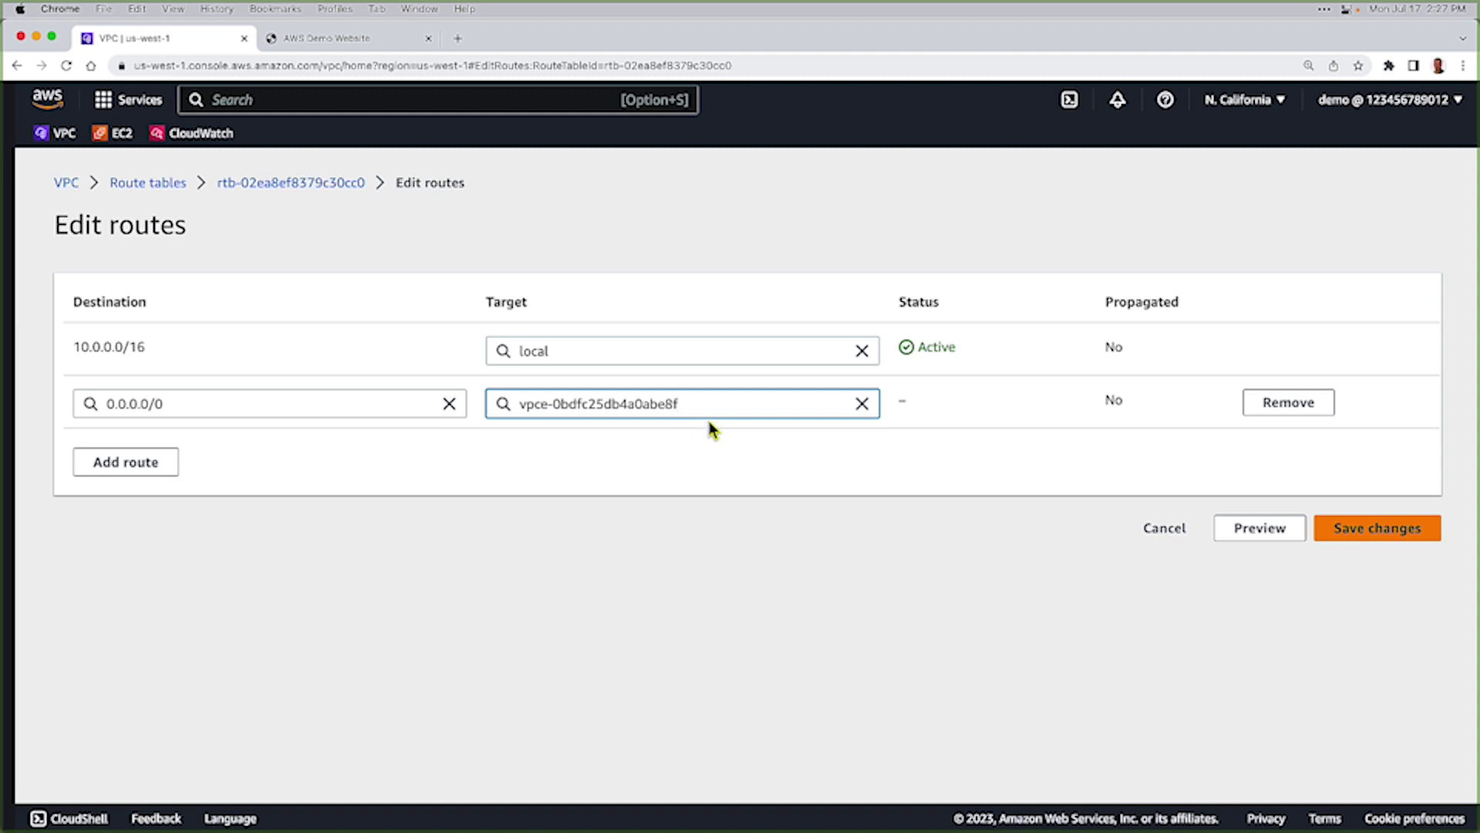
click(1382, 531)
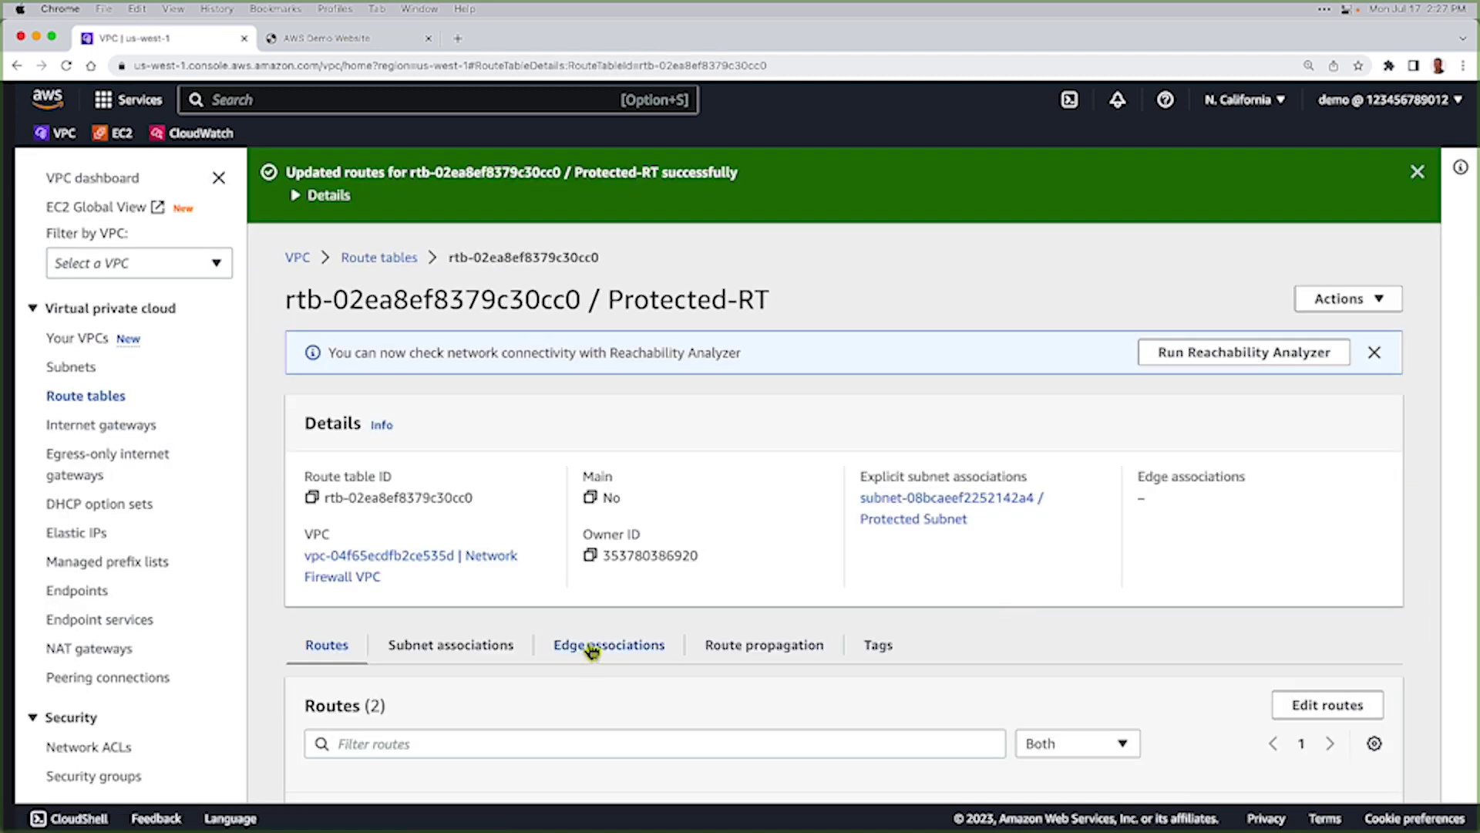
Examine the subnet associations of the Protected-RT route table
scroll(592, 650, down, 3)
click(451, 484)
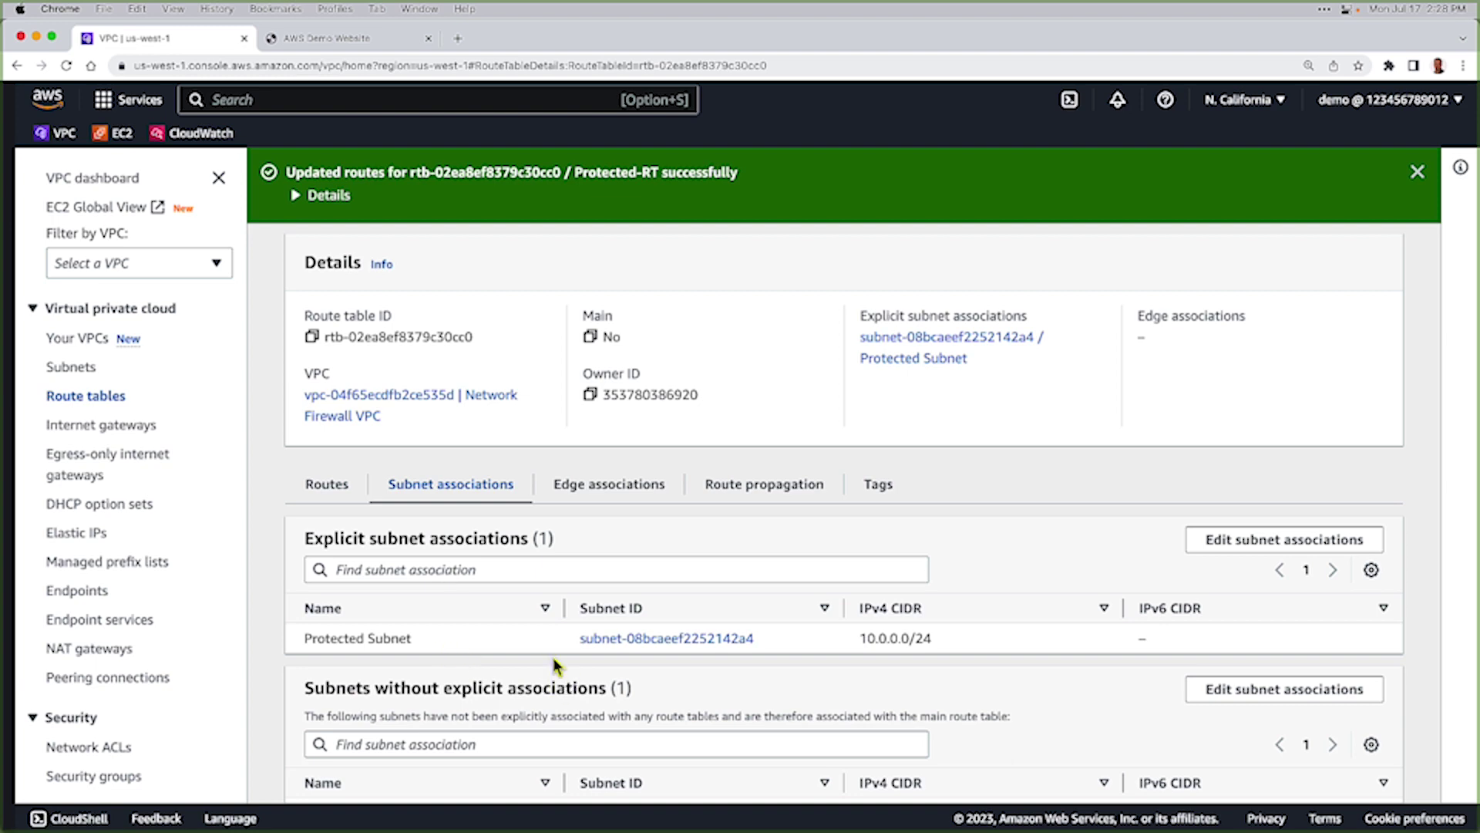
scroll(553, 657, down, 1)
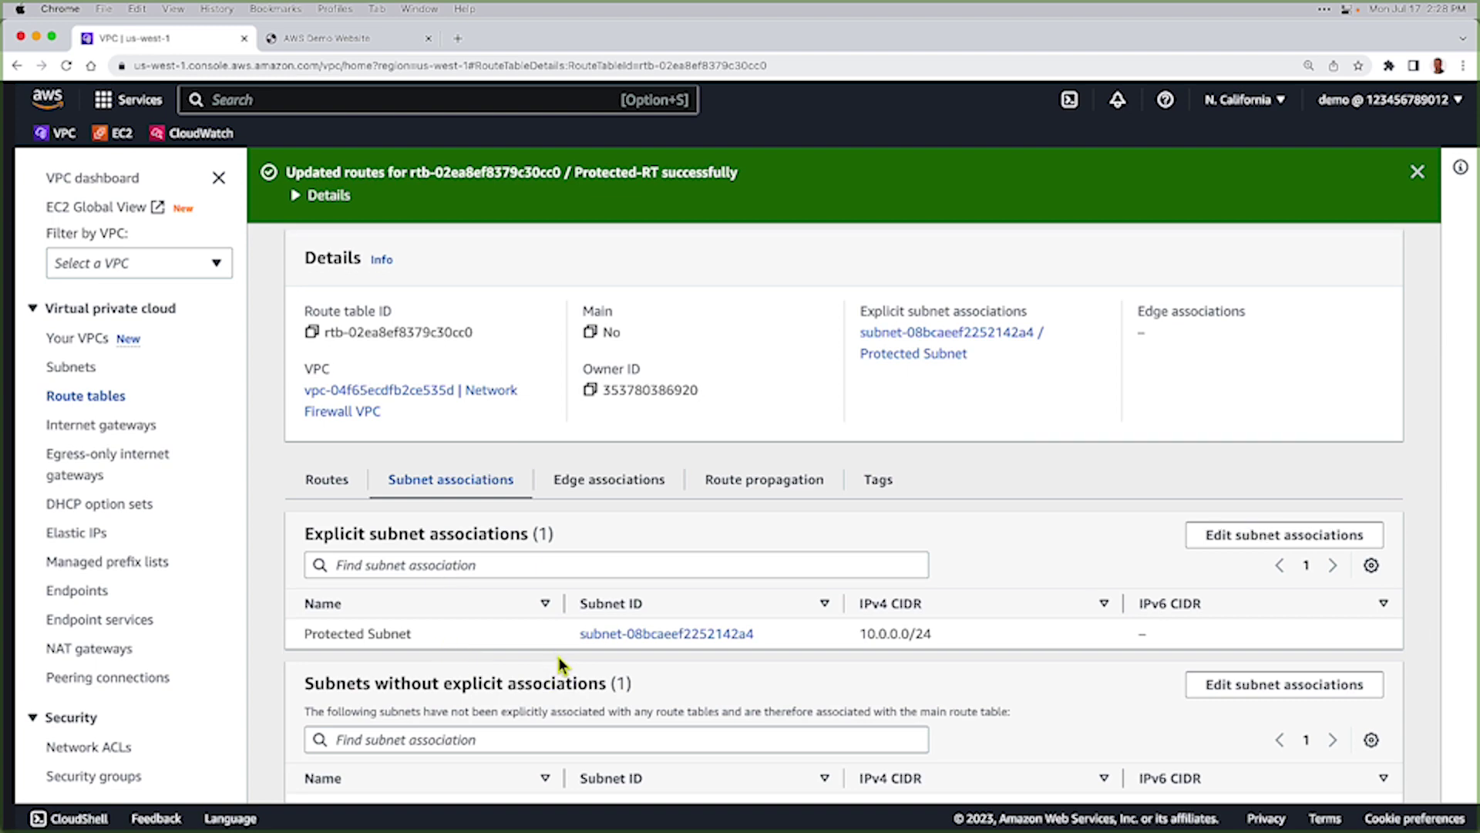
Return to the route tables list and open the routes of the IGW-RT route table for editing
click(120, 400)
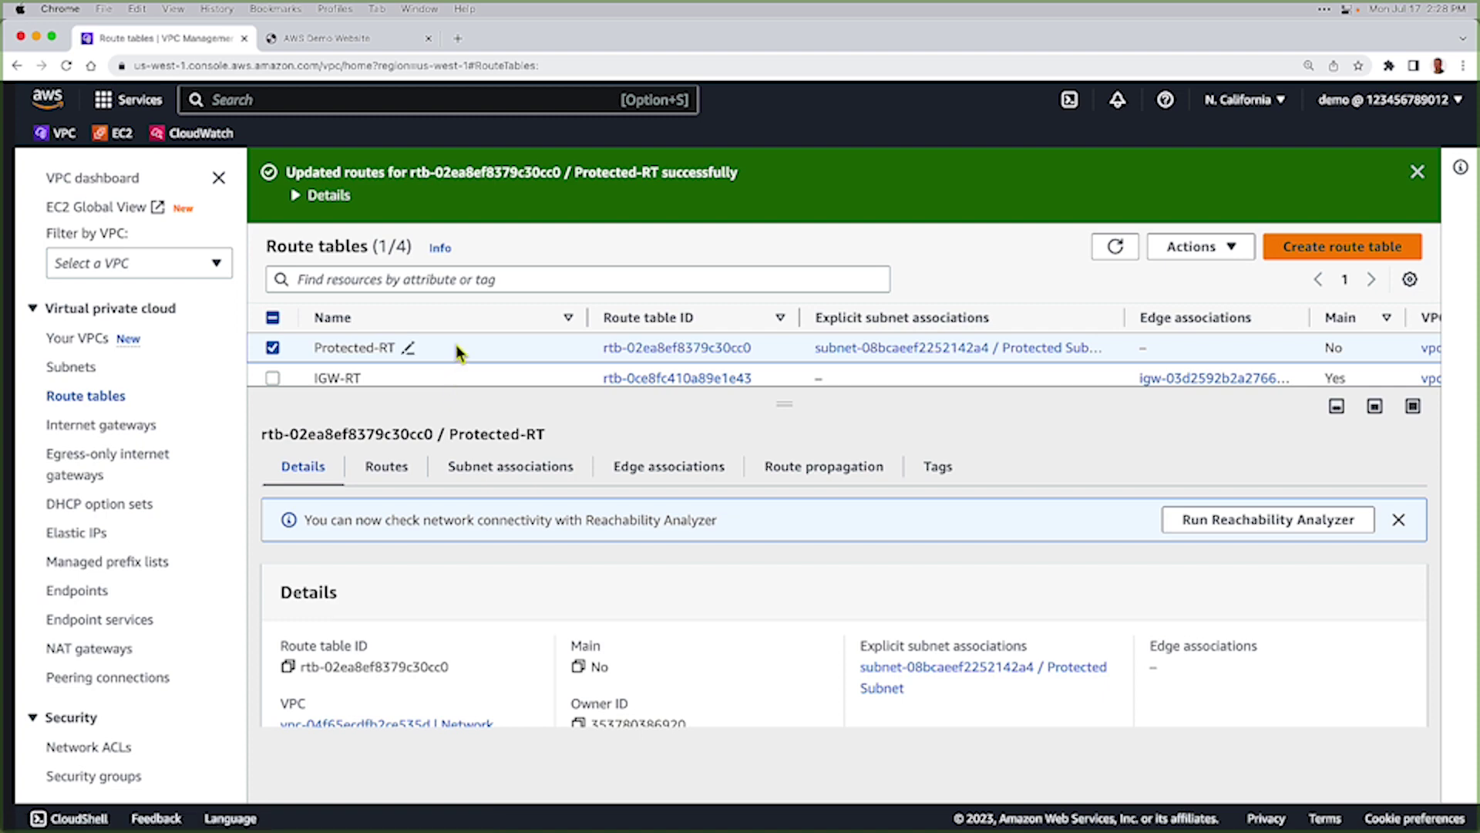
scroll(455, 344, down, 1)
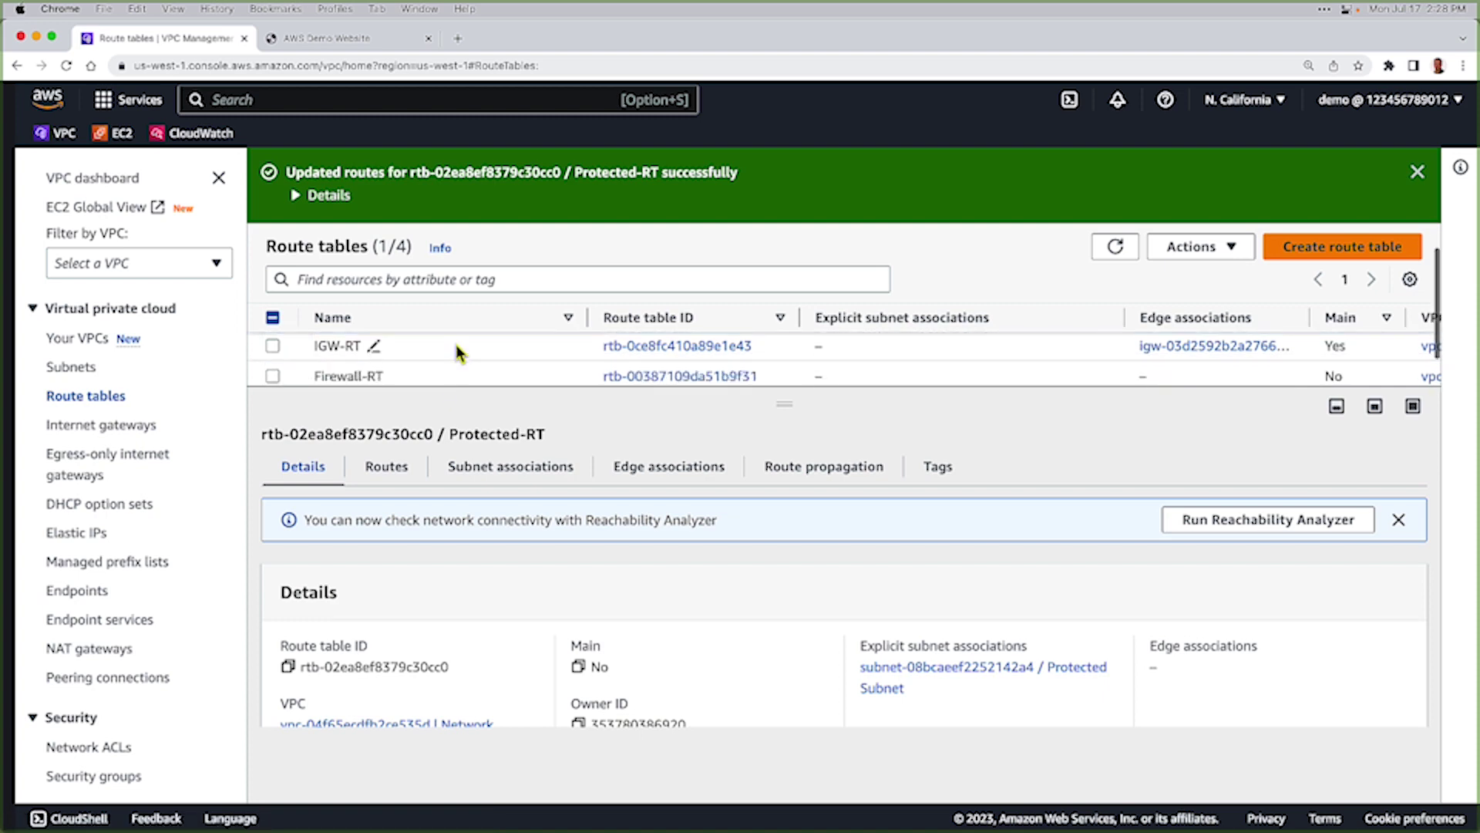
click(413, 345)
scroll(413, 346, up, 1)
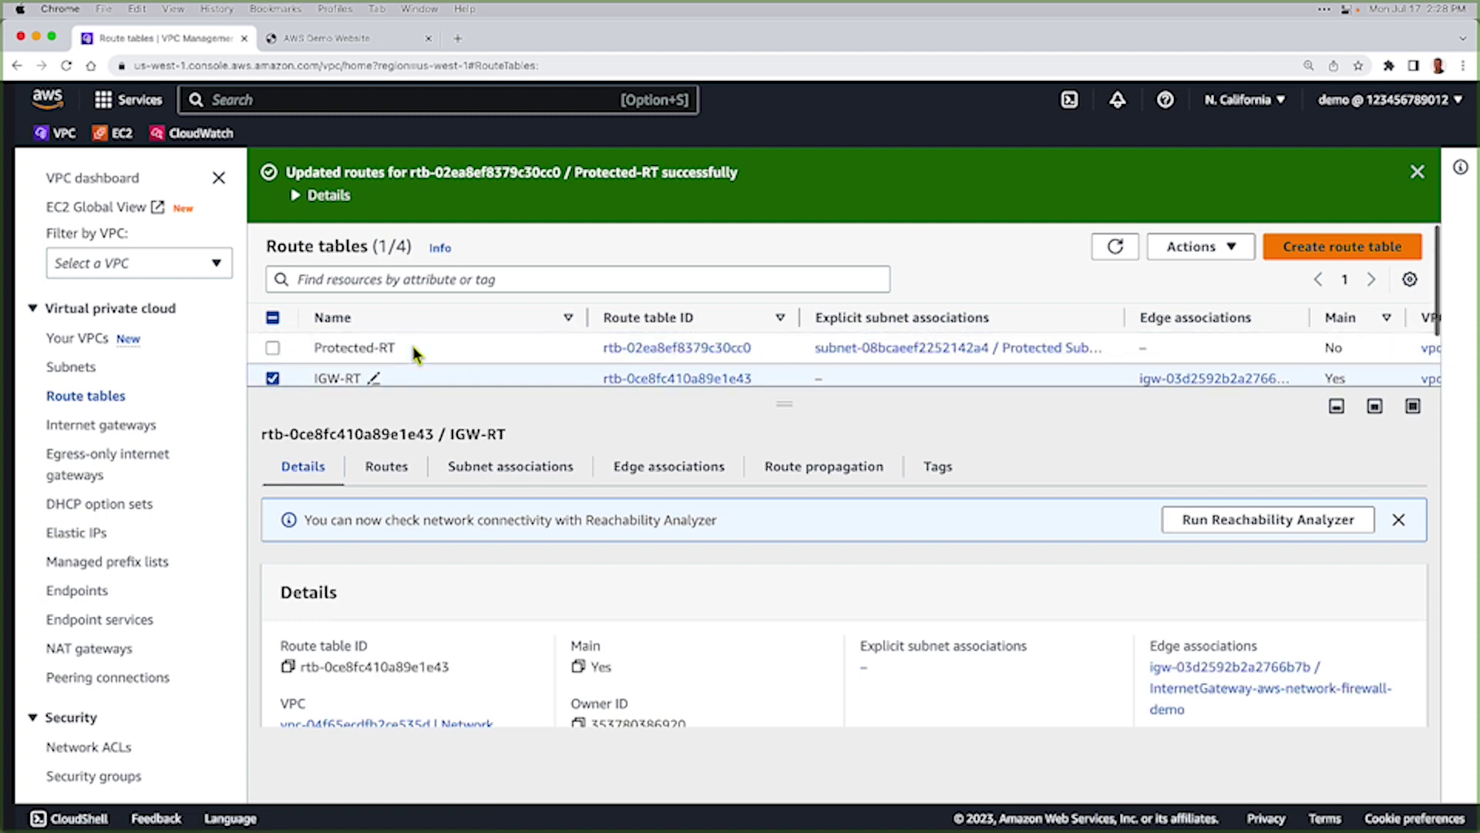
scroll(414, 345, down, 1)
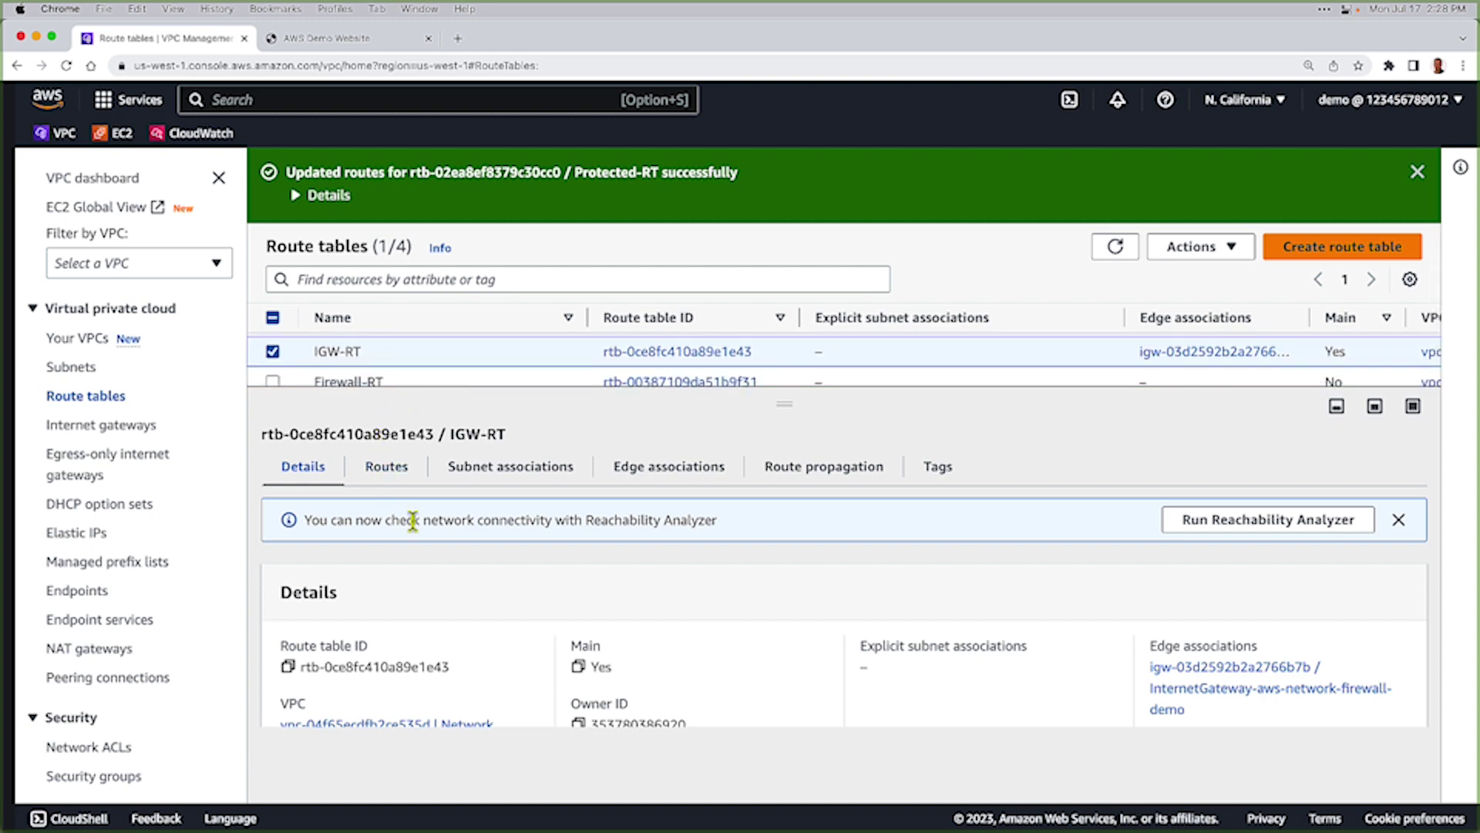
click(390, 465)
scroll(595, 567, down, 1)
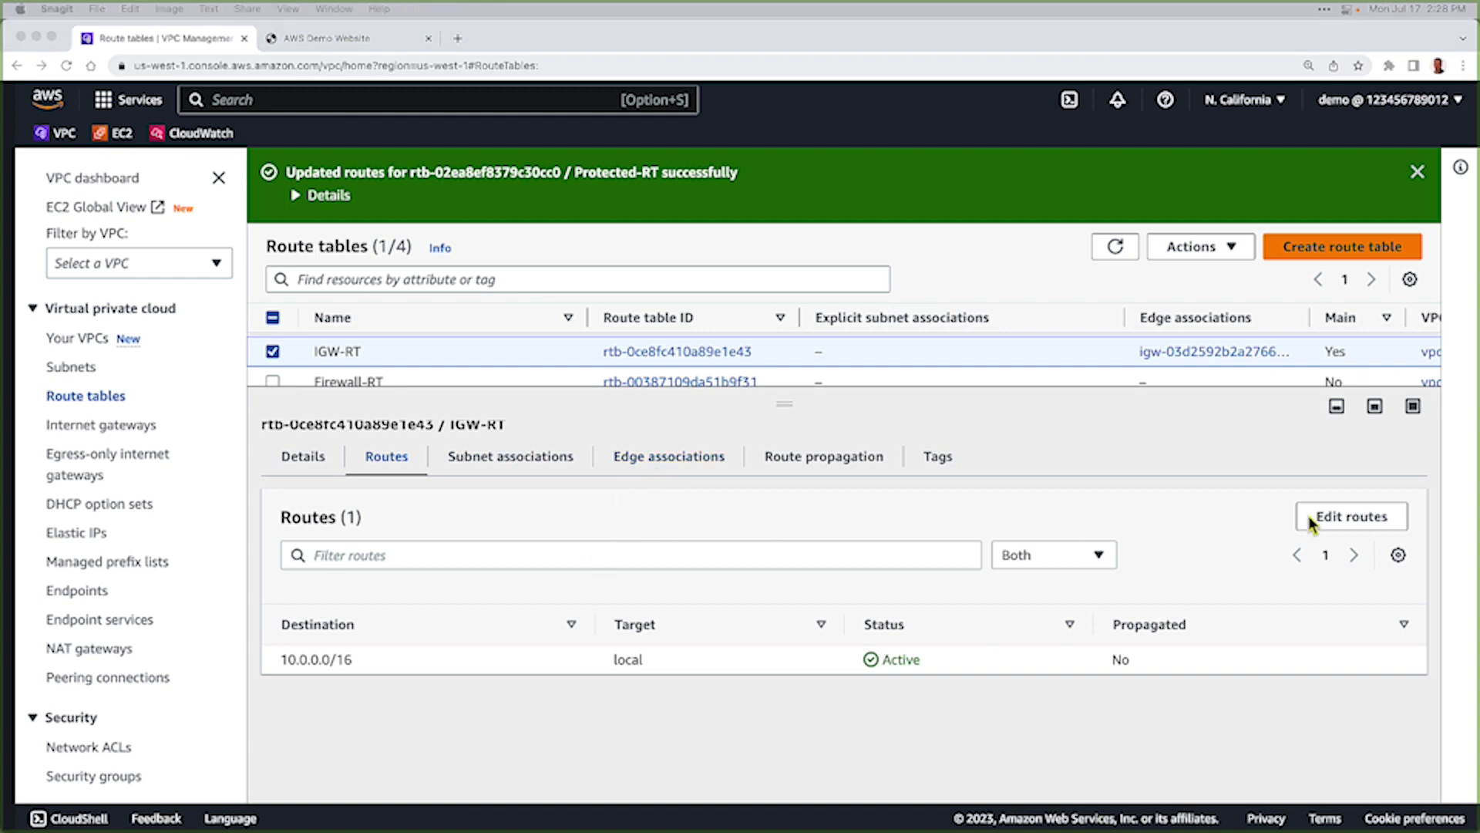
click(1333, 522)
click(1333, 522)
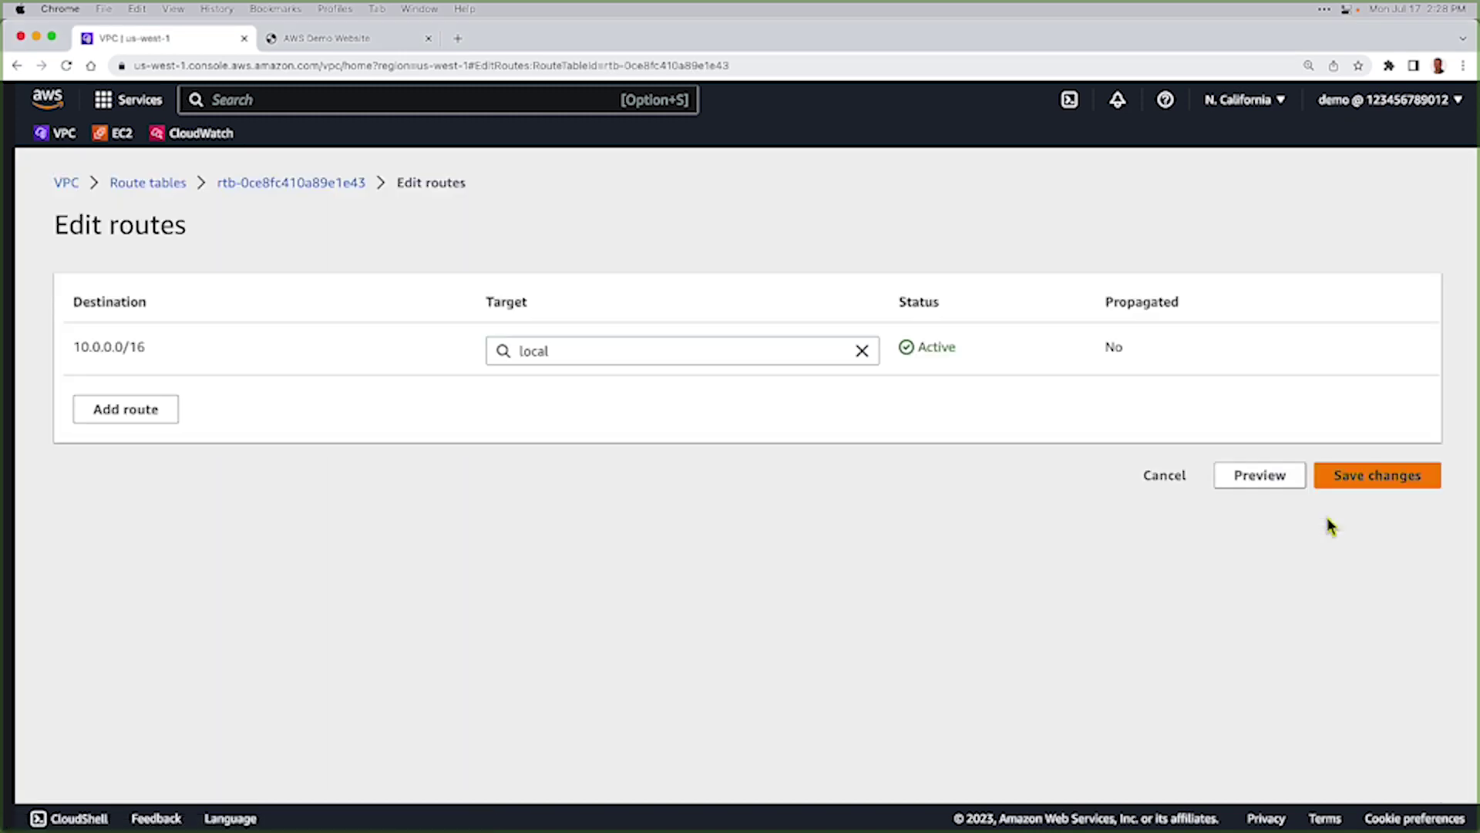
Add a route for 10.0.0.0/24 targeting the firewall endpoint vpce-0bdfc25db4a0abe8f, and save the IGW-RT route table
click(145, 411)
click(155, 406)
text(10.0.0.0)
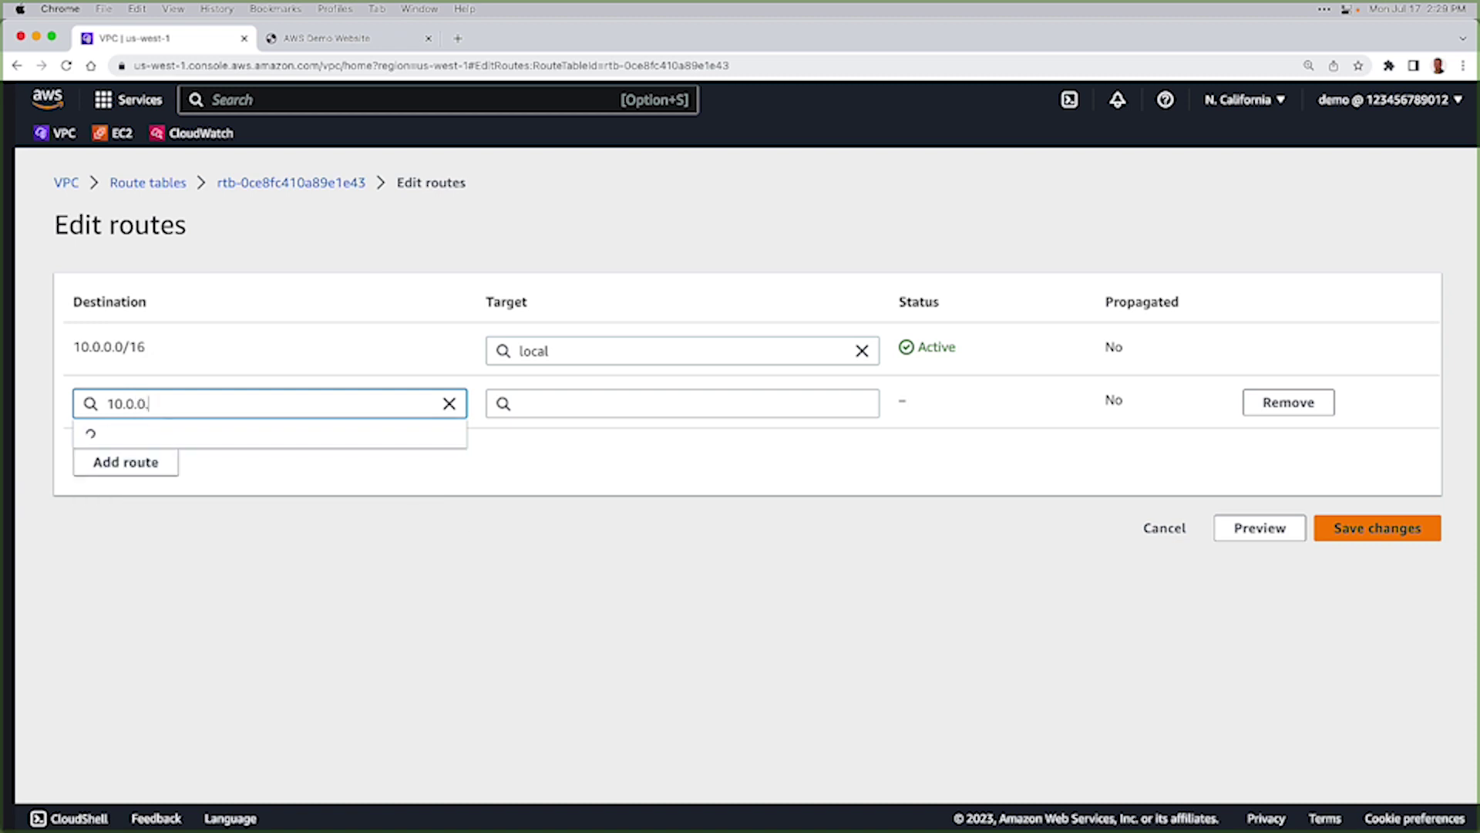
click(149, 487)
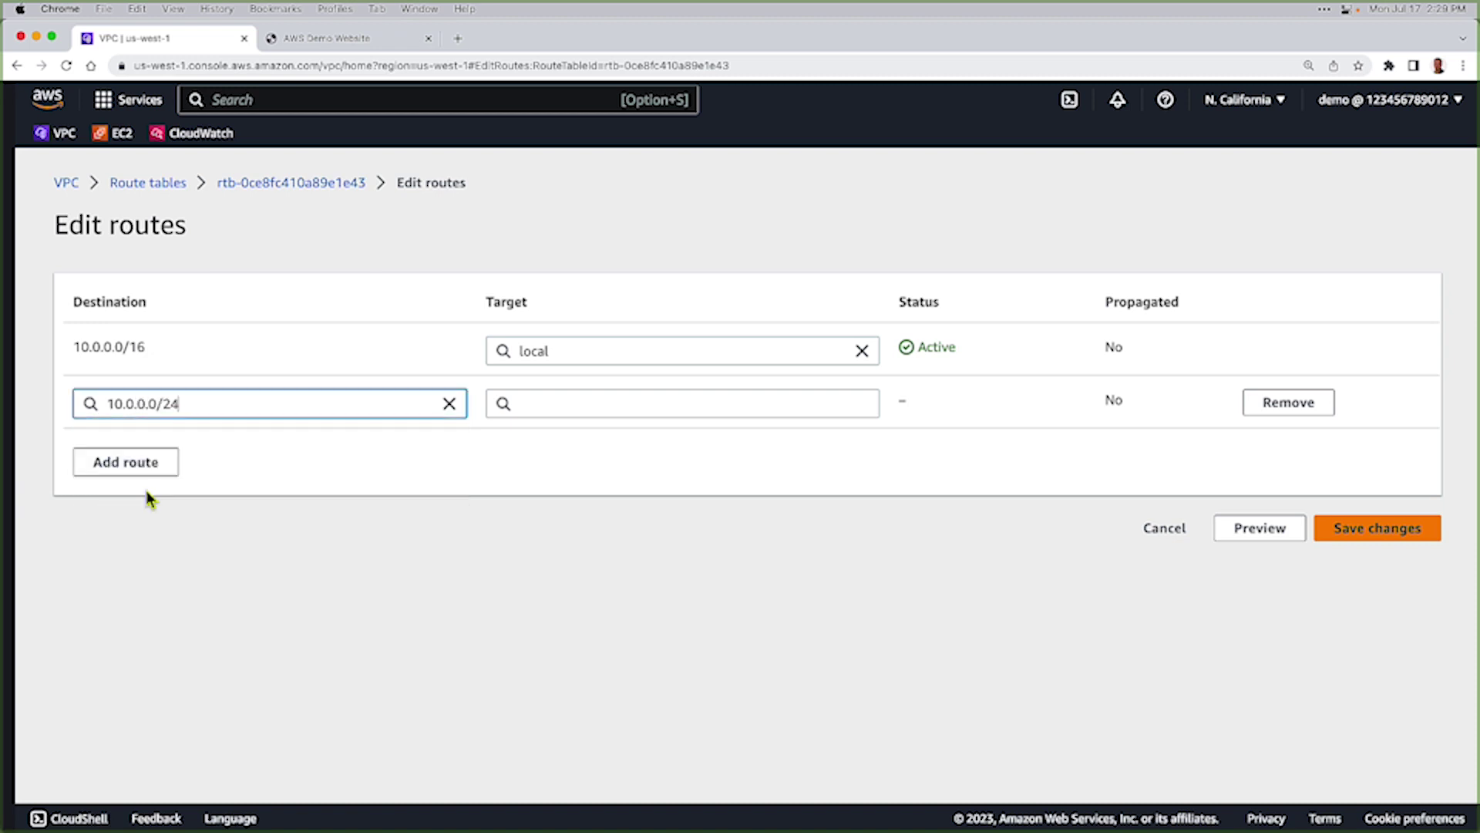
click(530, 403)
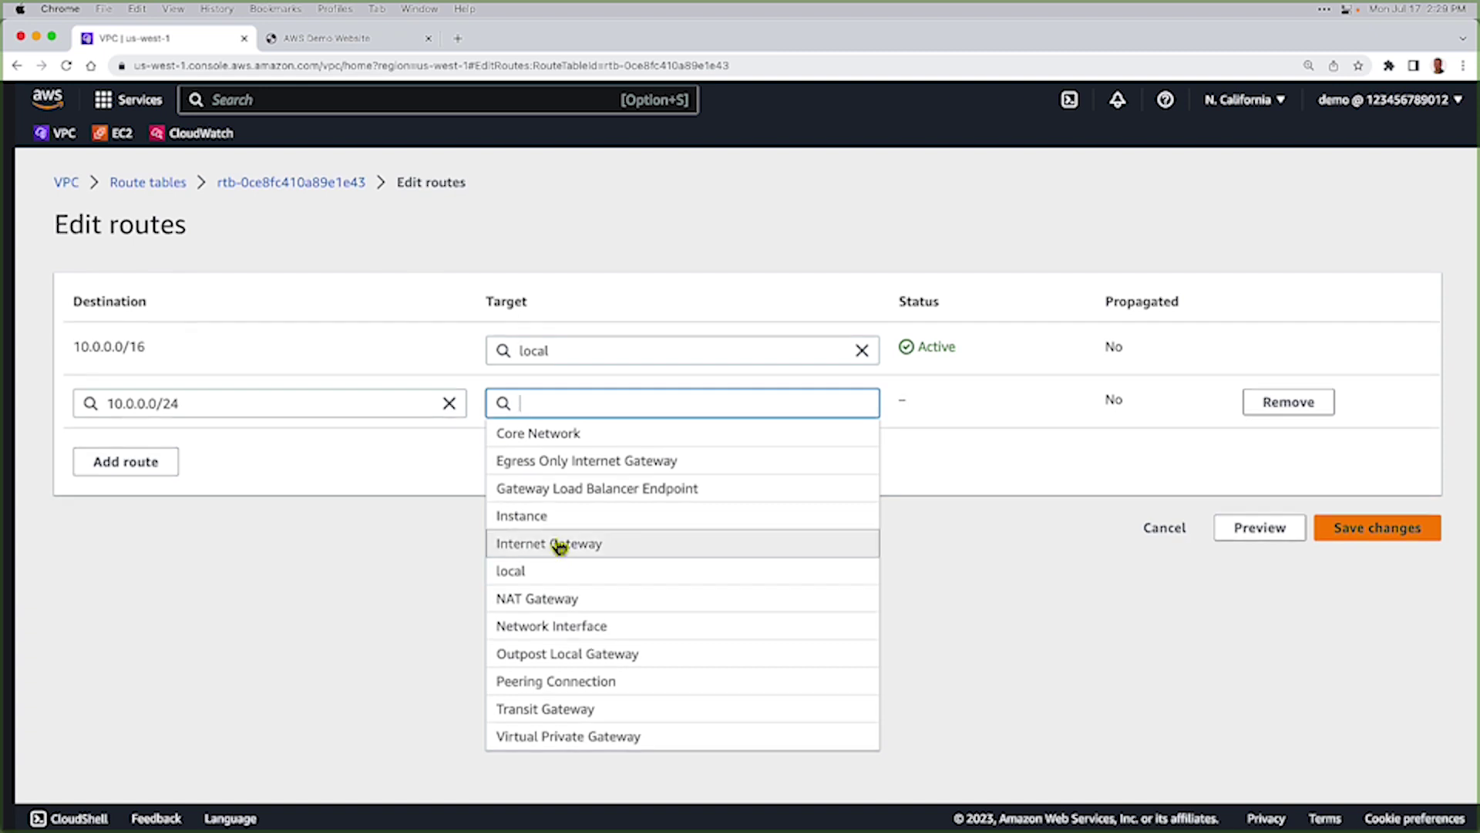
text(vpce-)
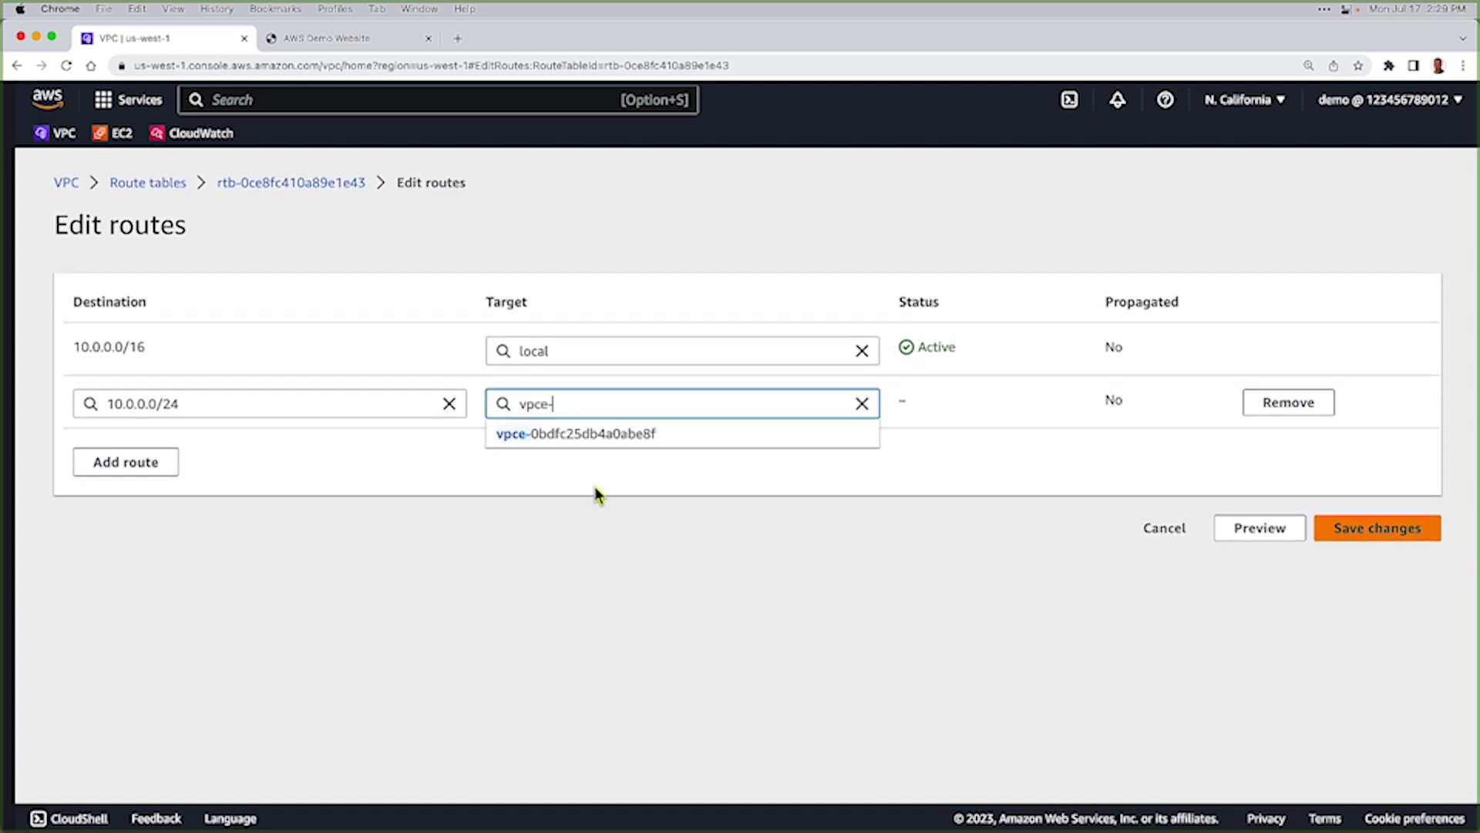
click(630, 433)
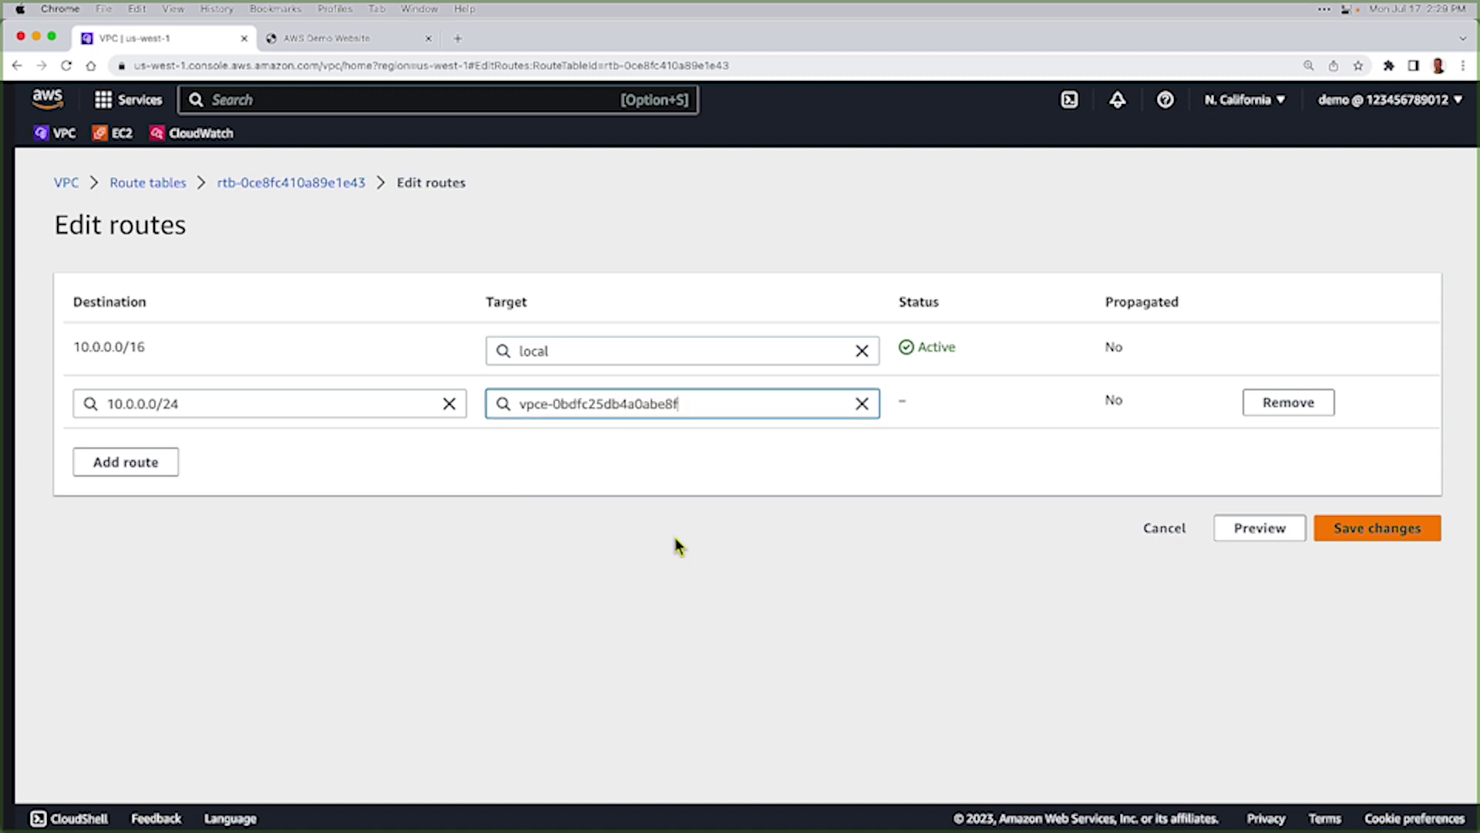
click(1384, 538)
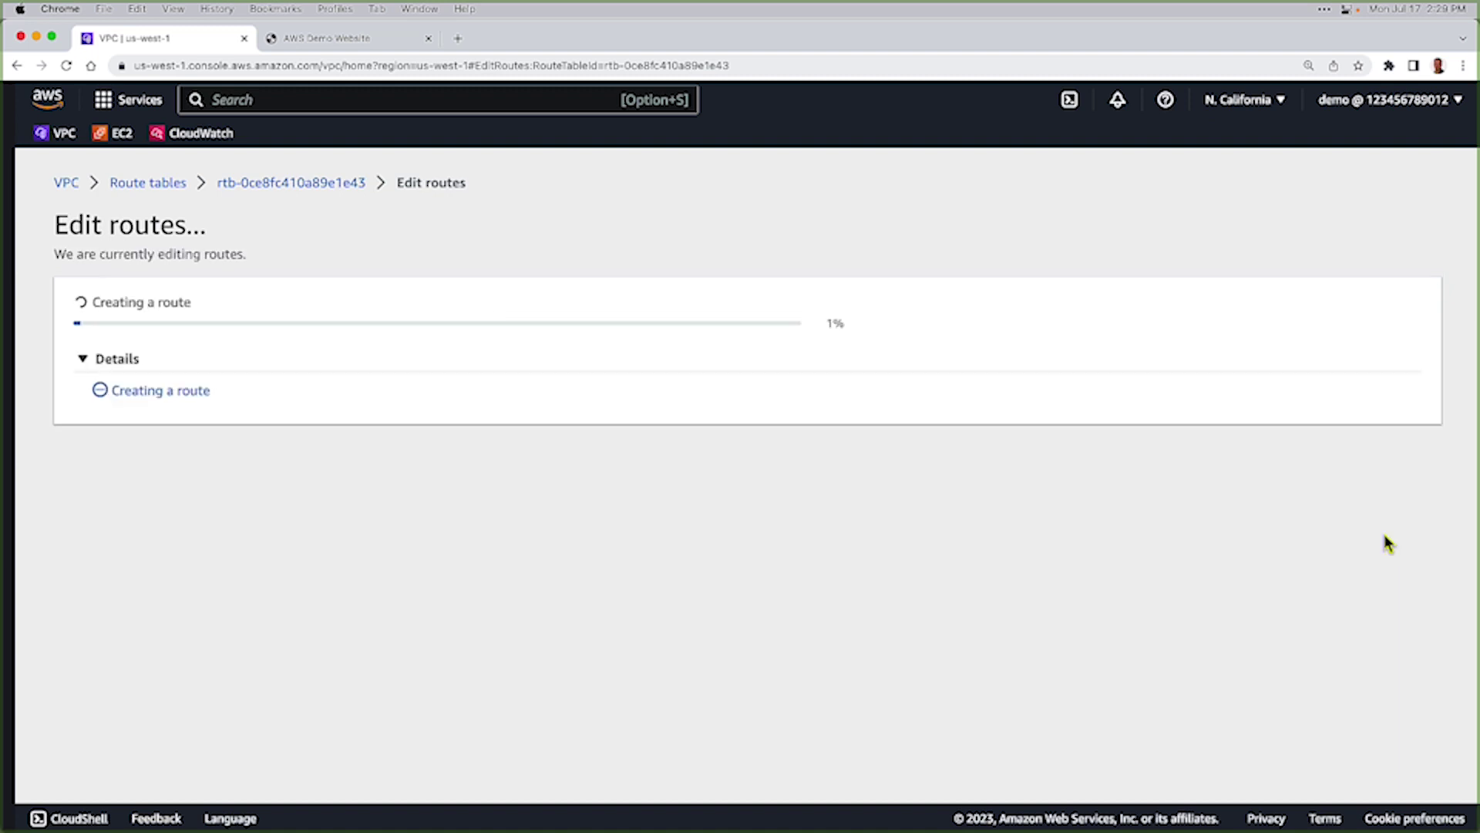
scroll(807, 621, down, 3)
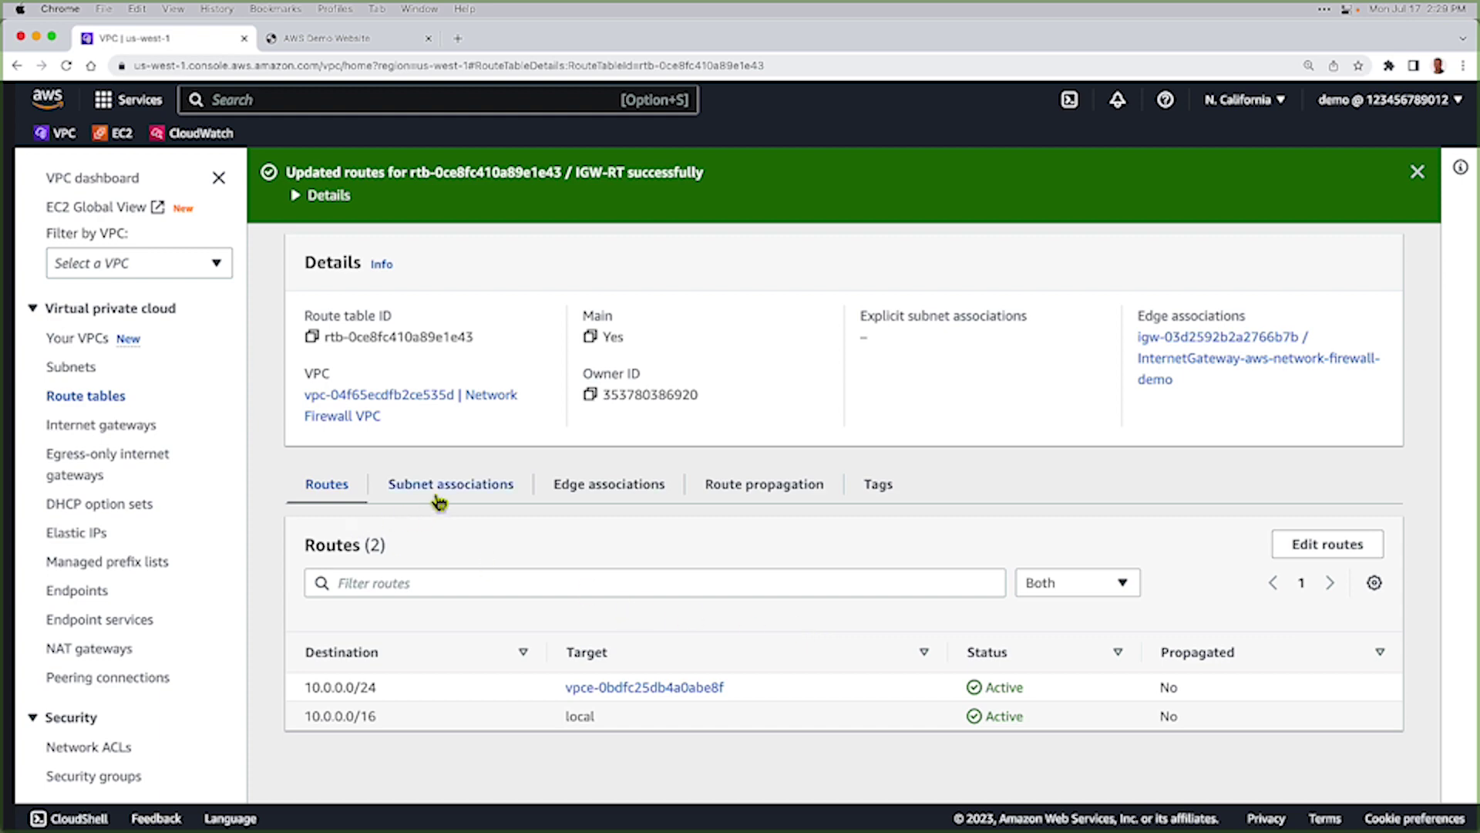
Return to the route tables list and examine the routes of the Firewall-RT route table
click(101, 398)
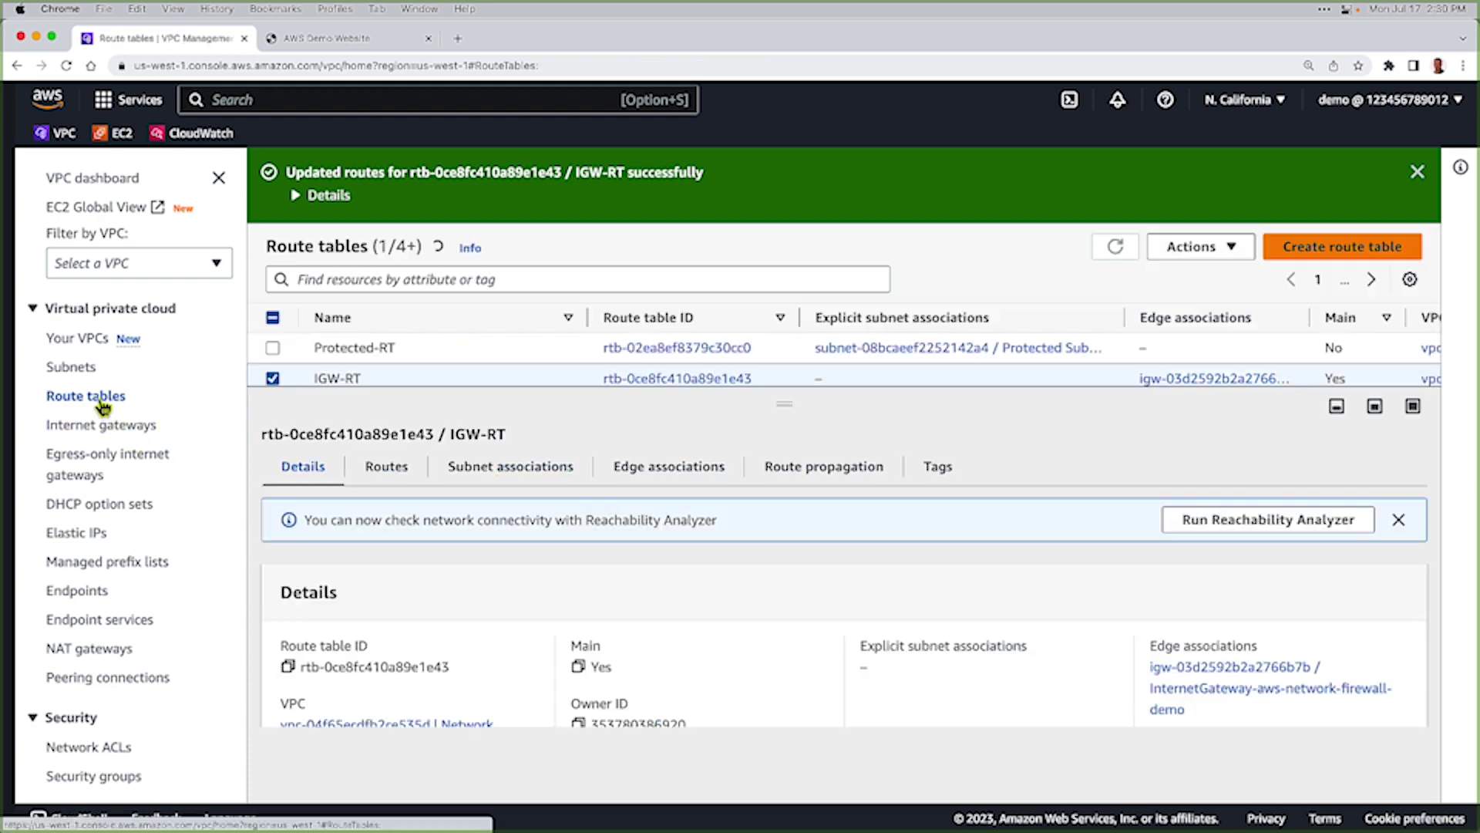
click(272, 378)
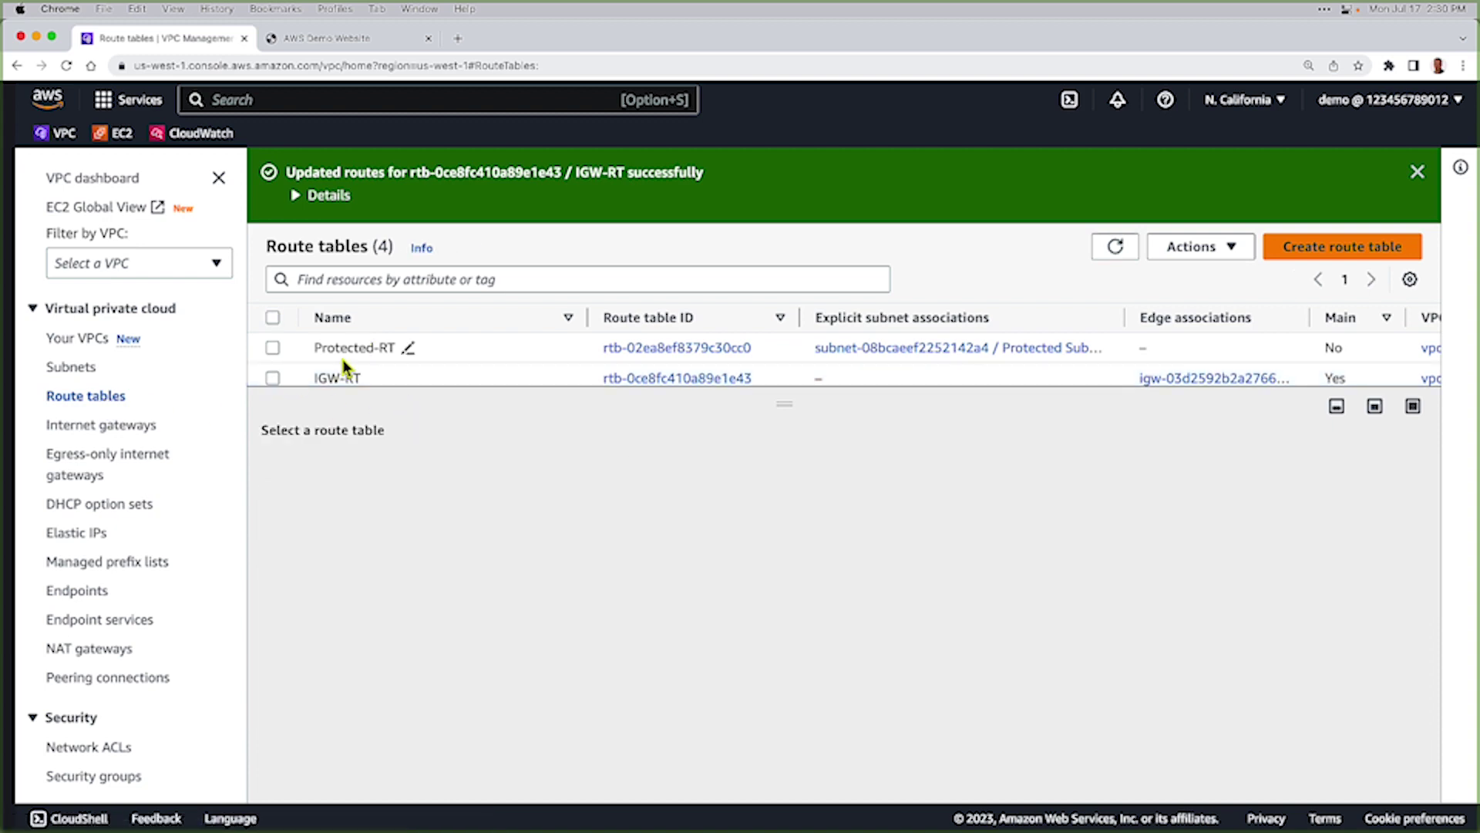
scroll(344, 365, down, 2)
click(302, 364)
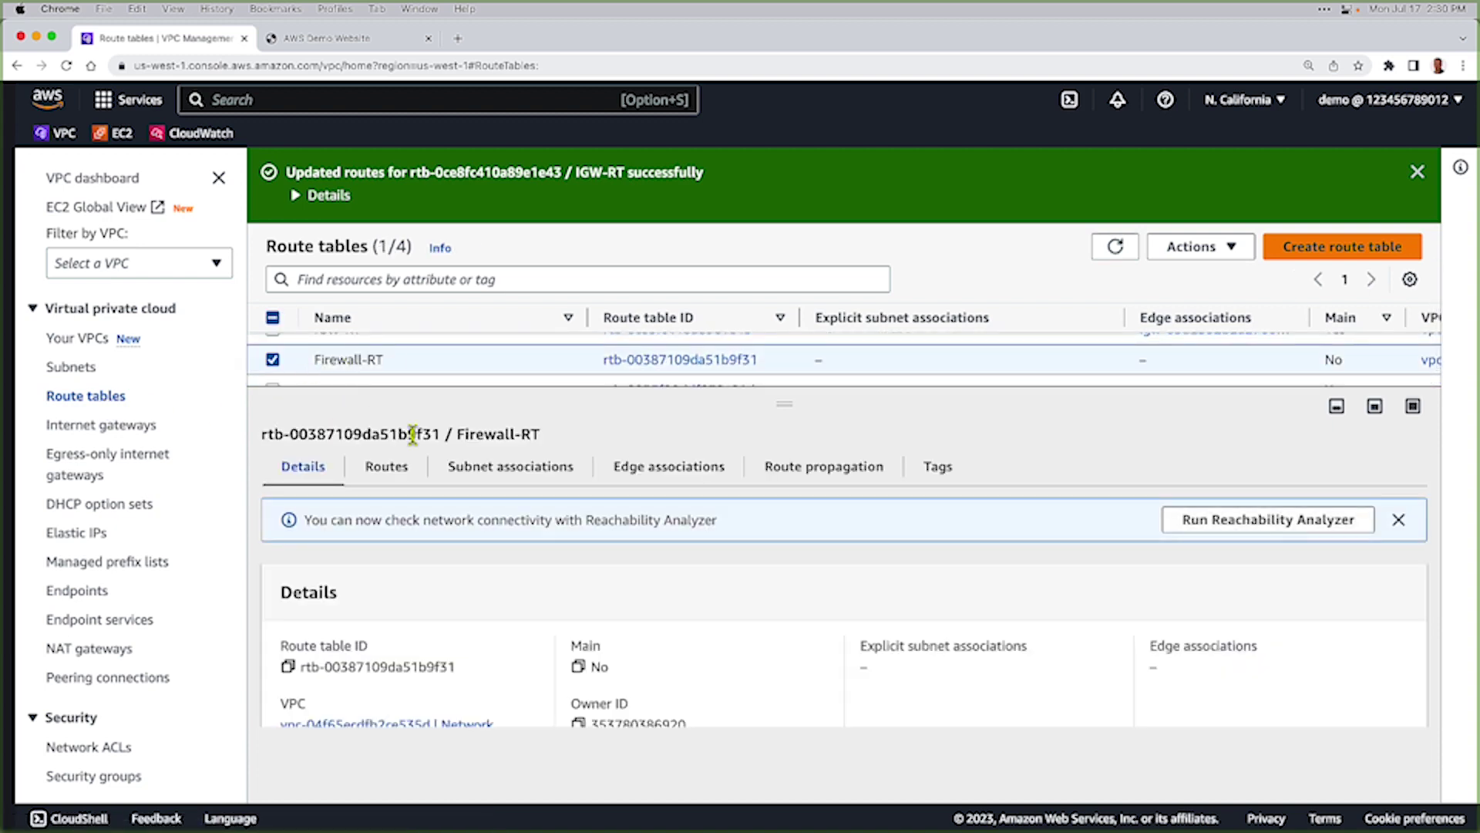
click(391, 468)
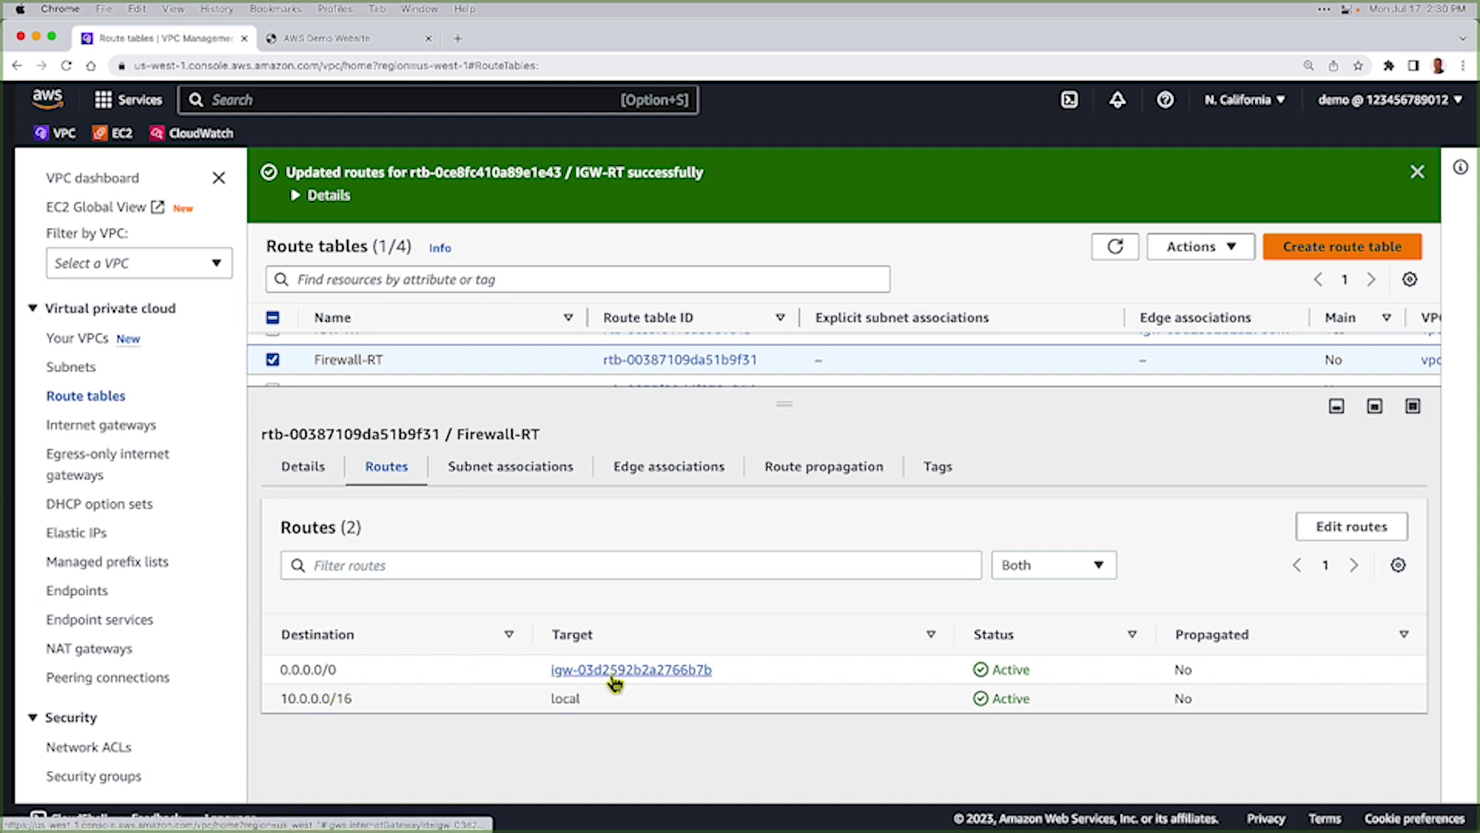
Associate the Firewall Subnet with the Firewall-RT route table and save the associations
click(486, 470)
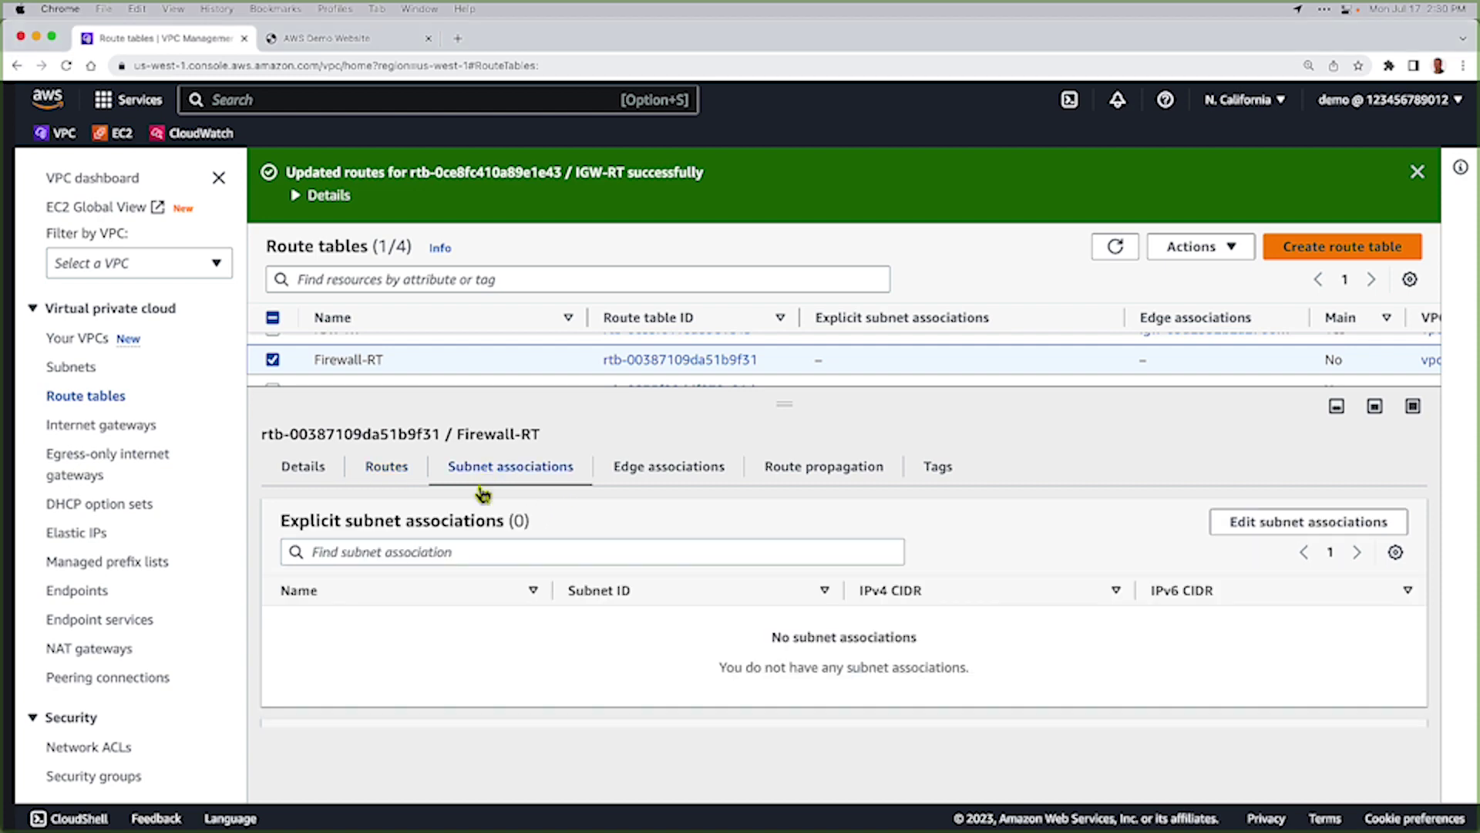
click(1301, 531)
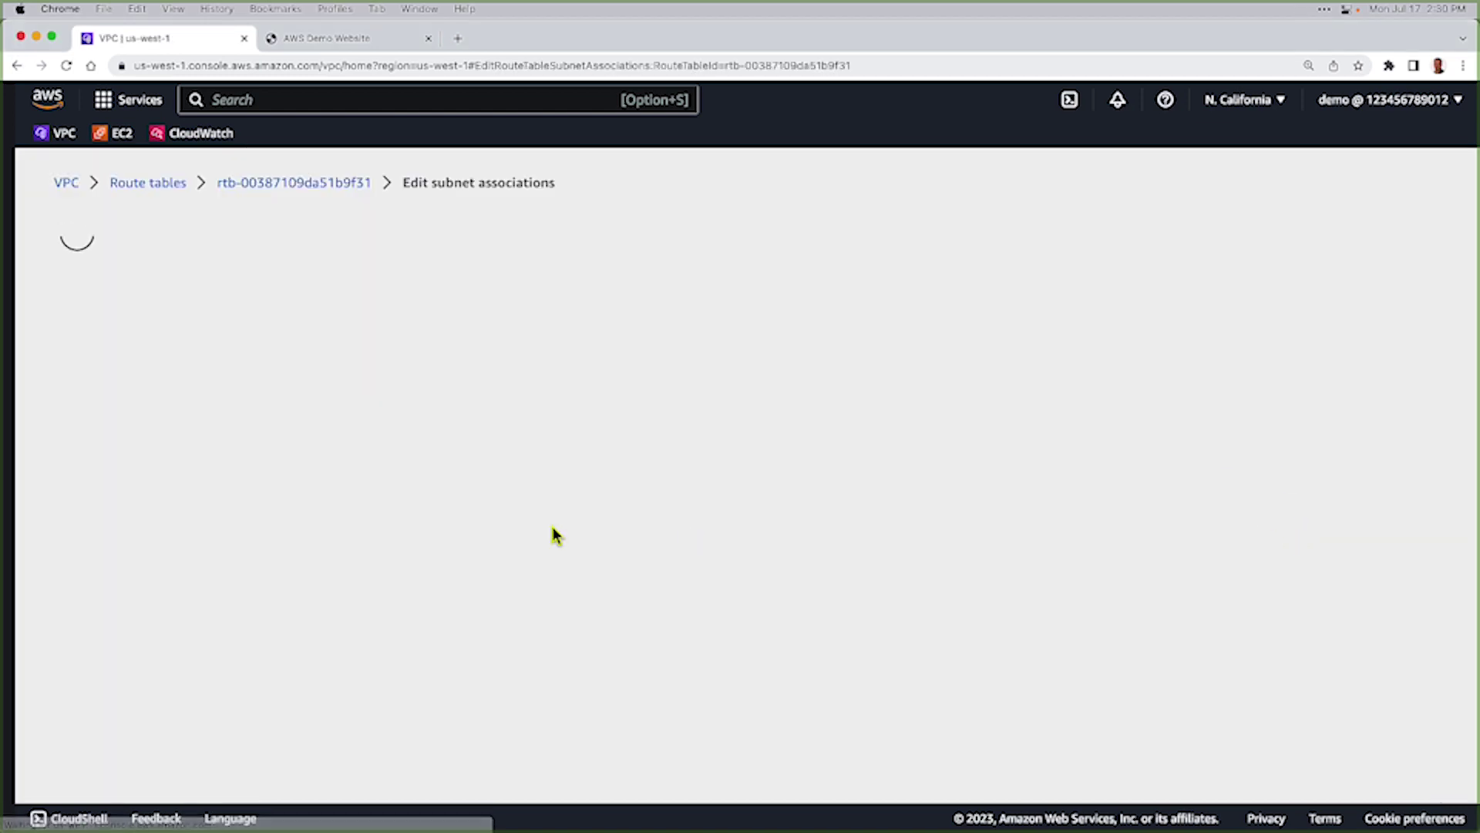
click(80, 398)
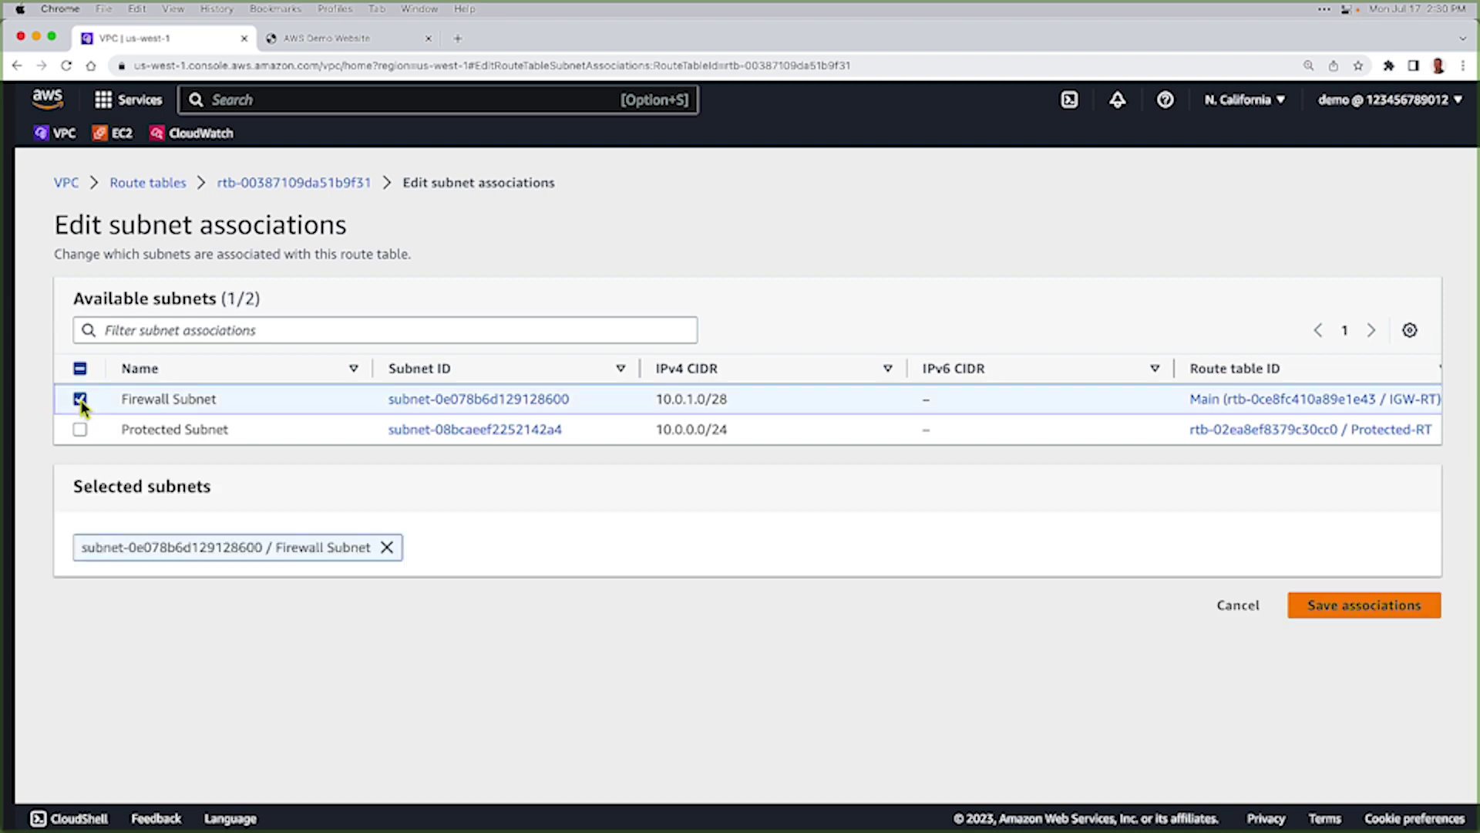
click(1326, 608)
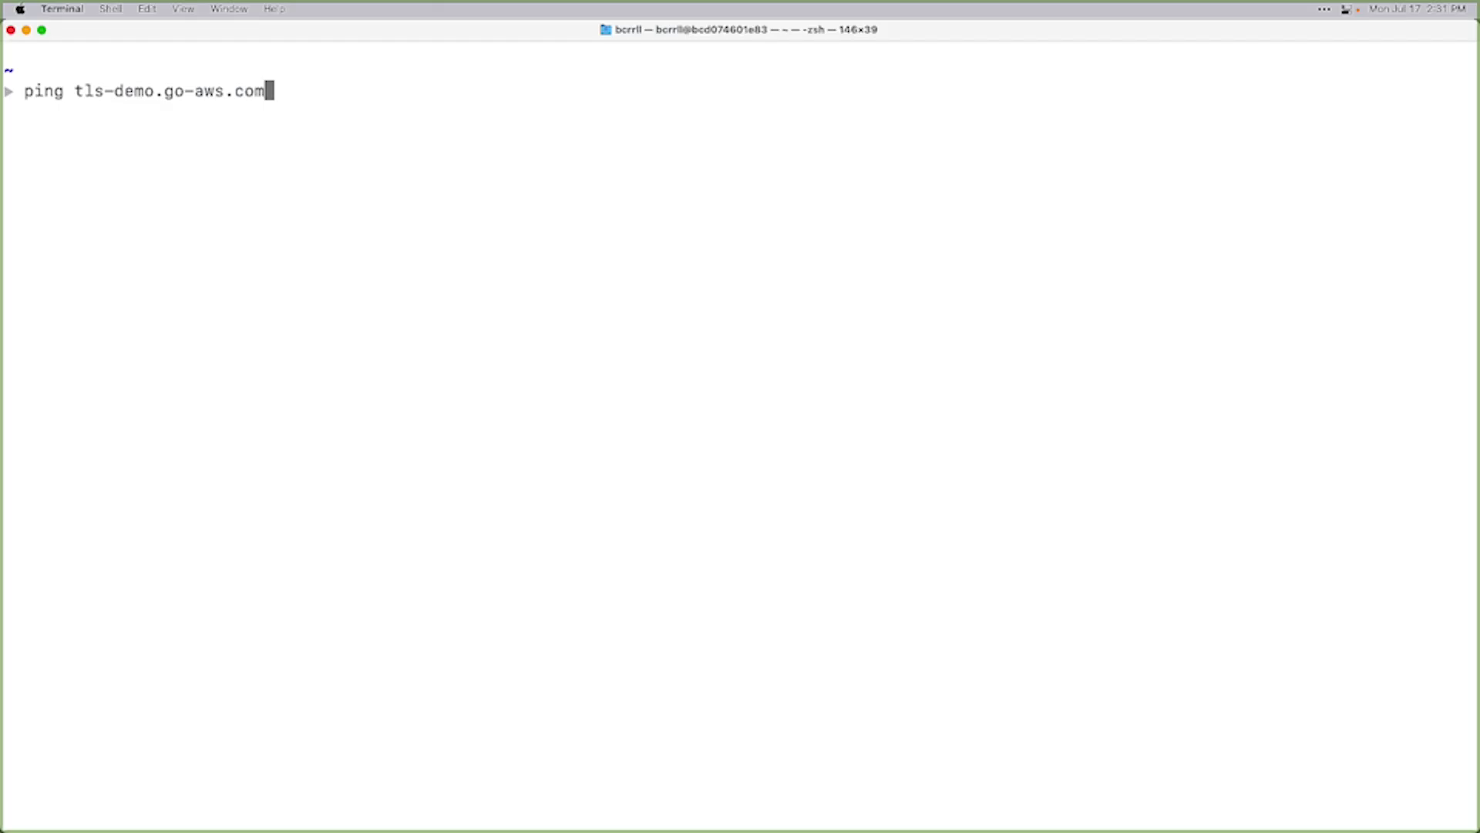
Ping tls-demo.go-aws.com from the Terminal to check connectivity, and stop the ping after several replies
key(Return)
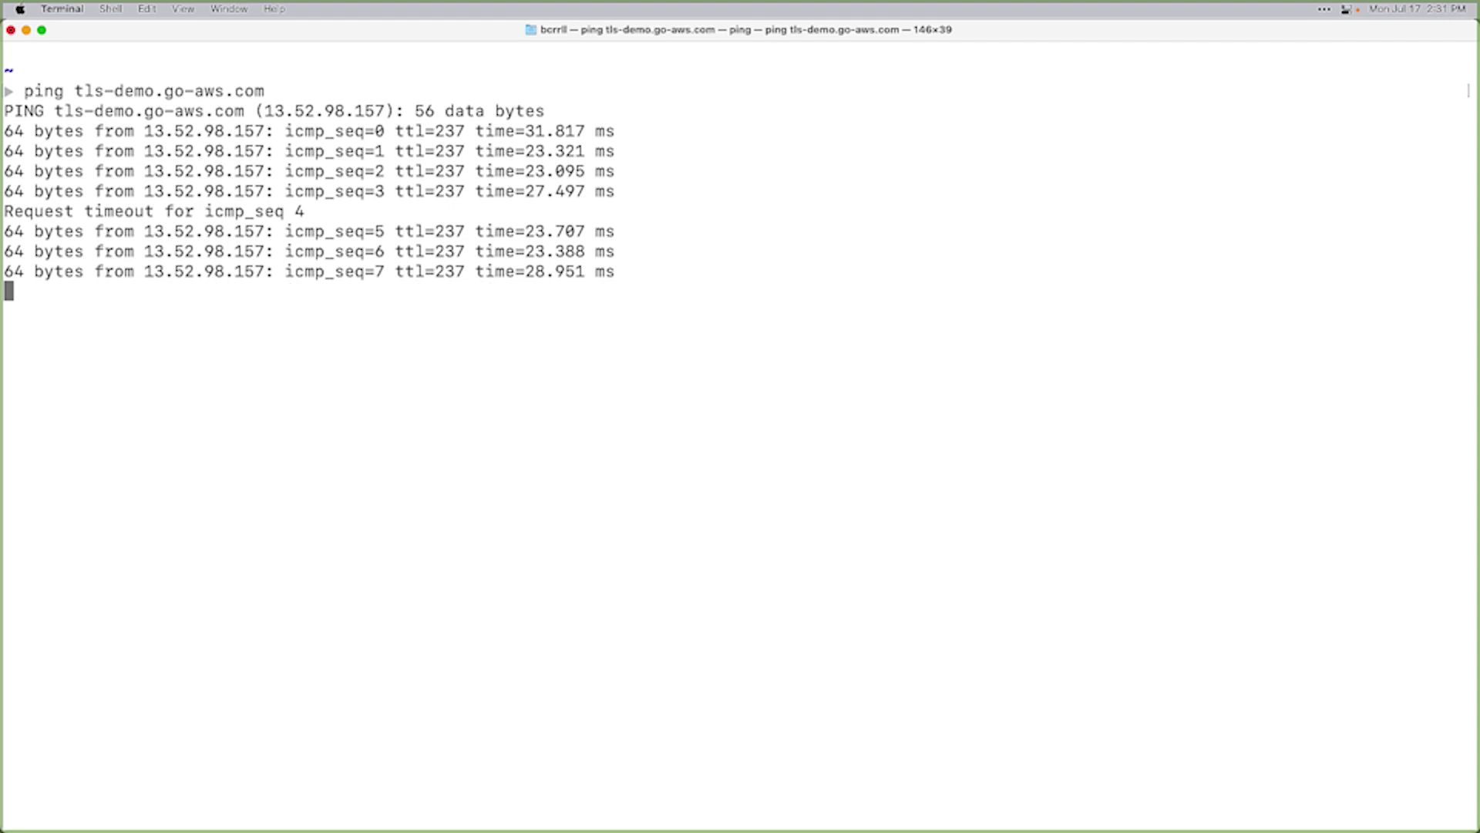
key(ctrl+c)
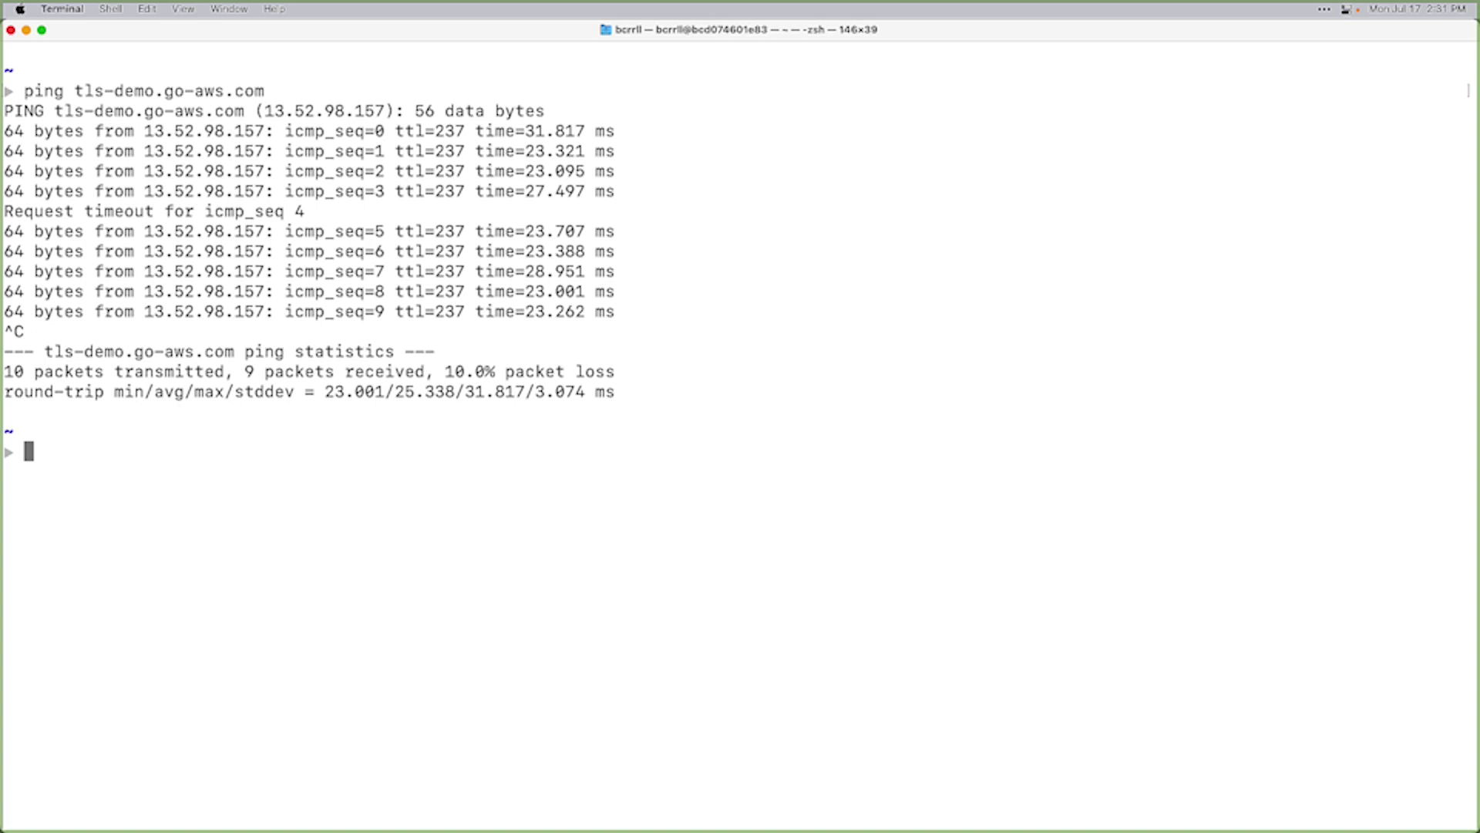
key(super+Tab)
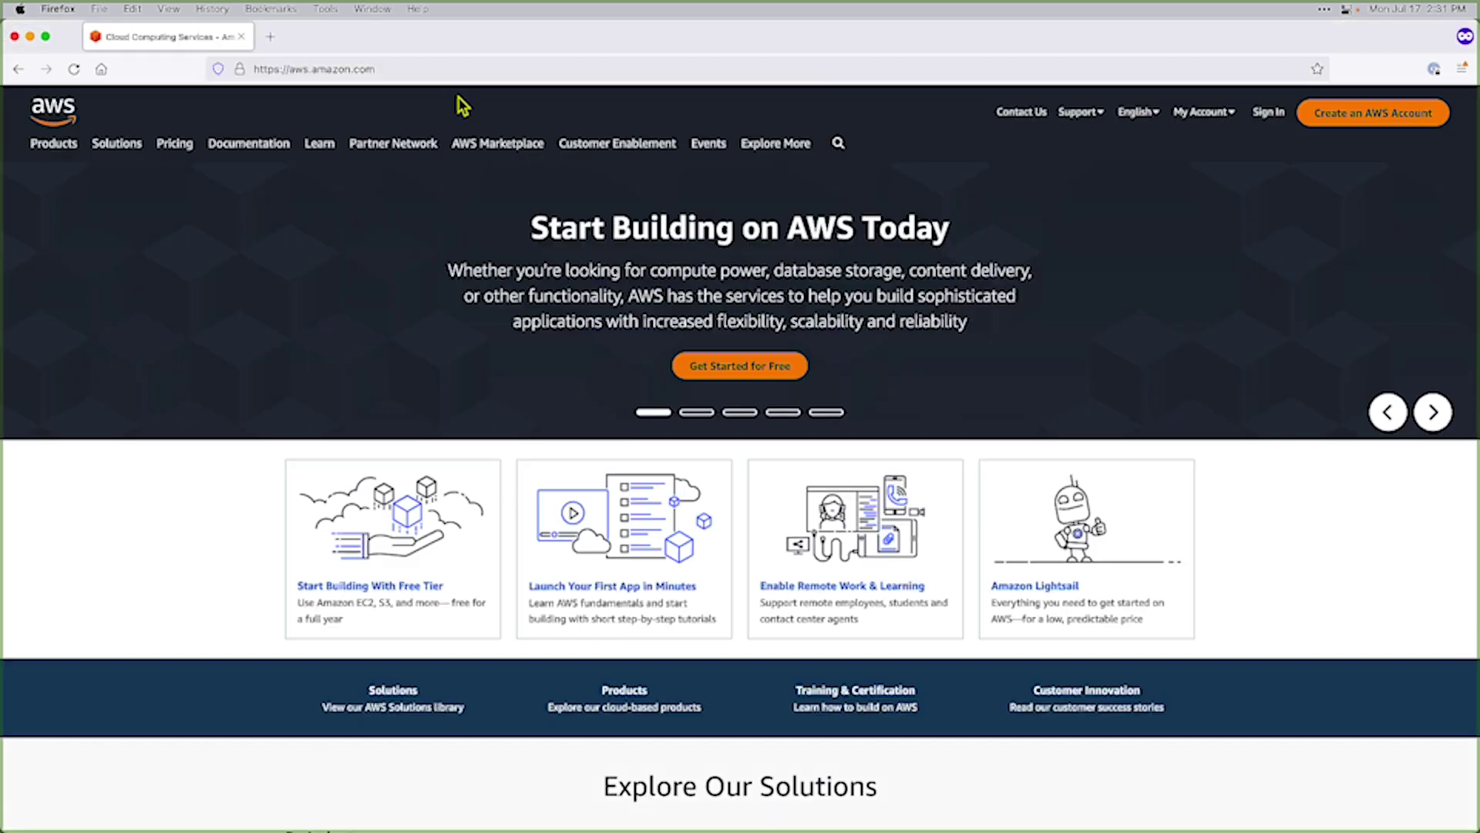
click(434, 69)
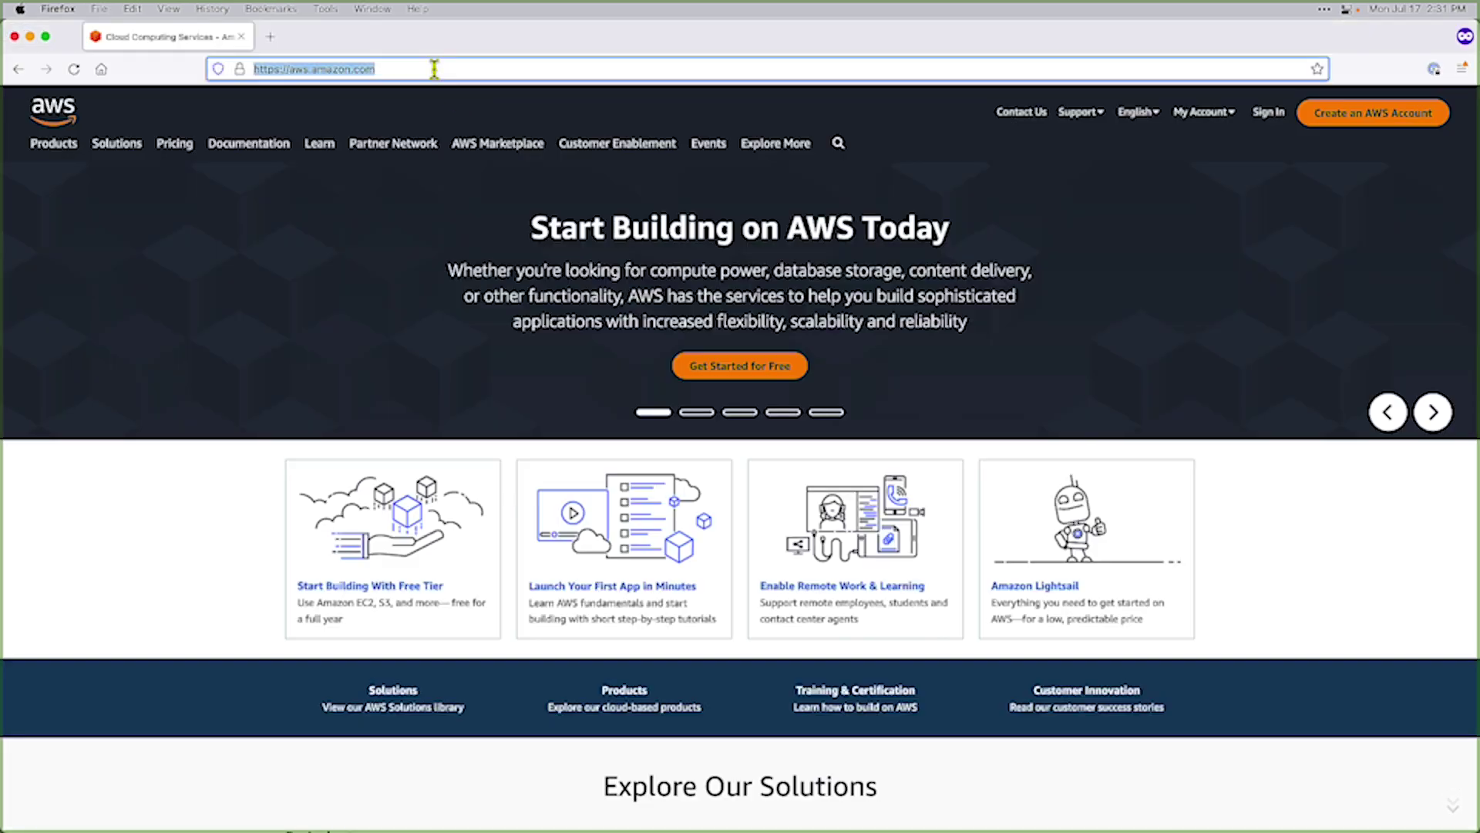
key(super+v)
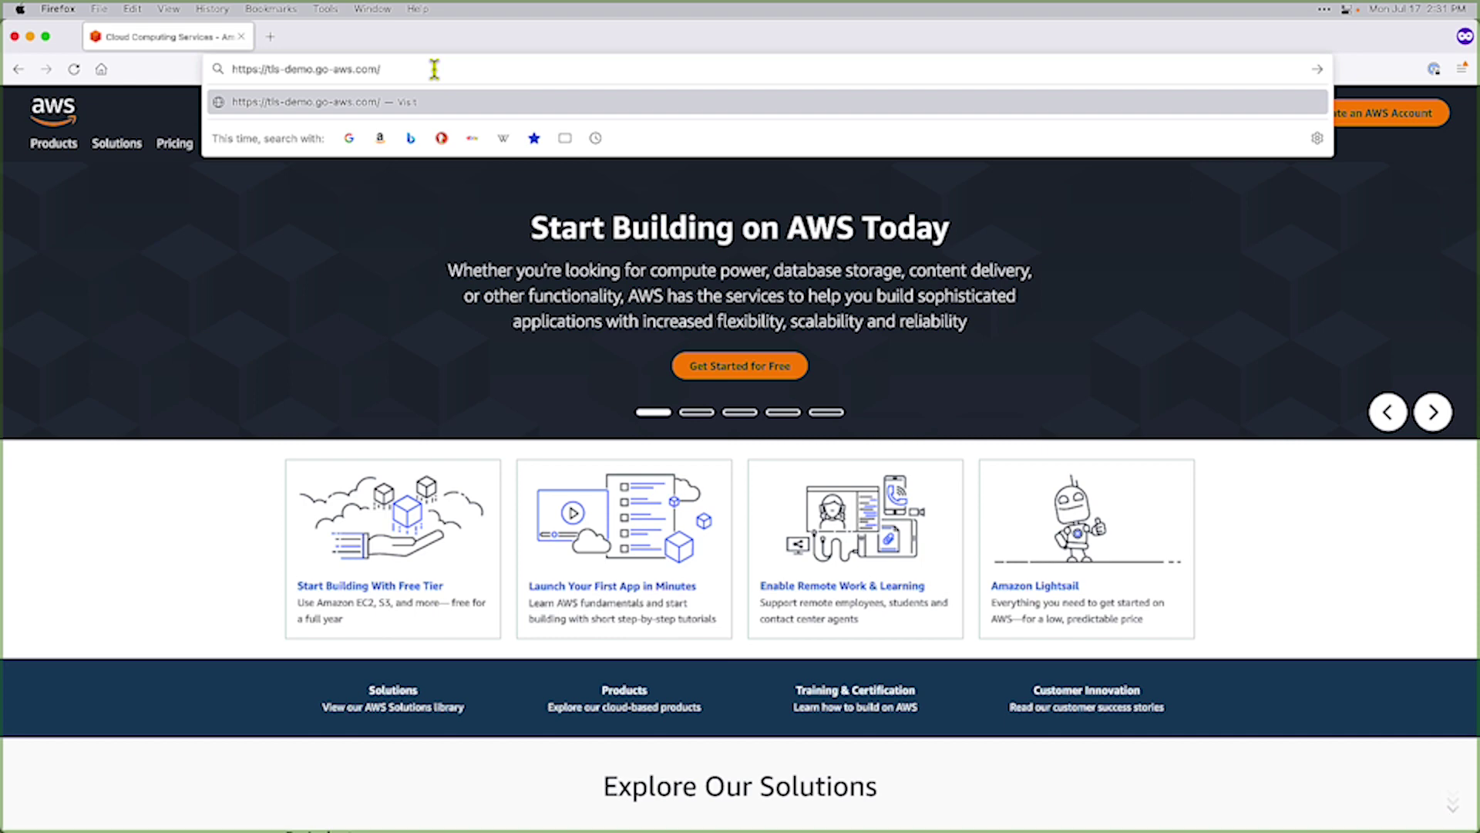
key(Return)
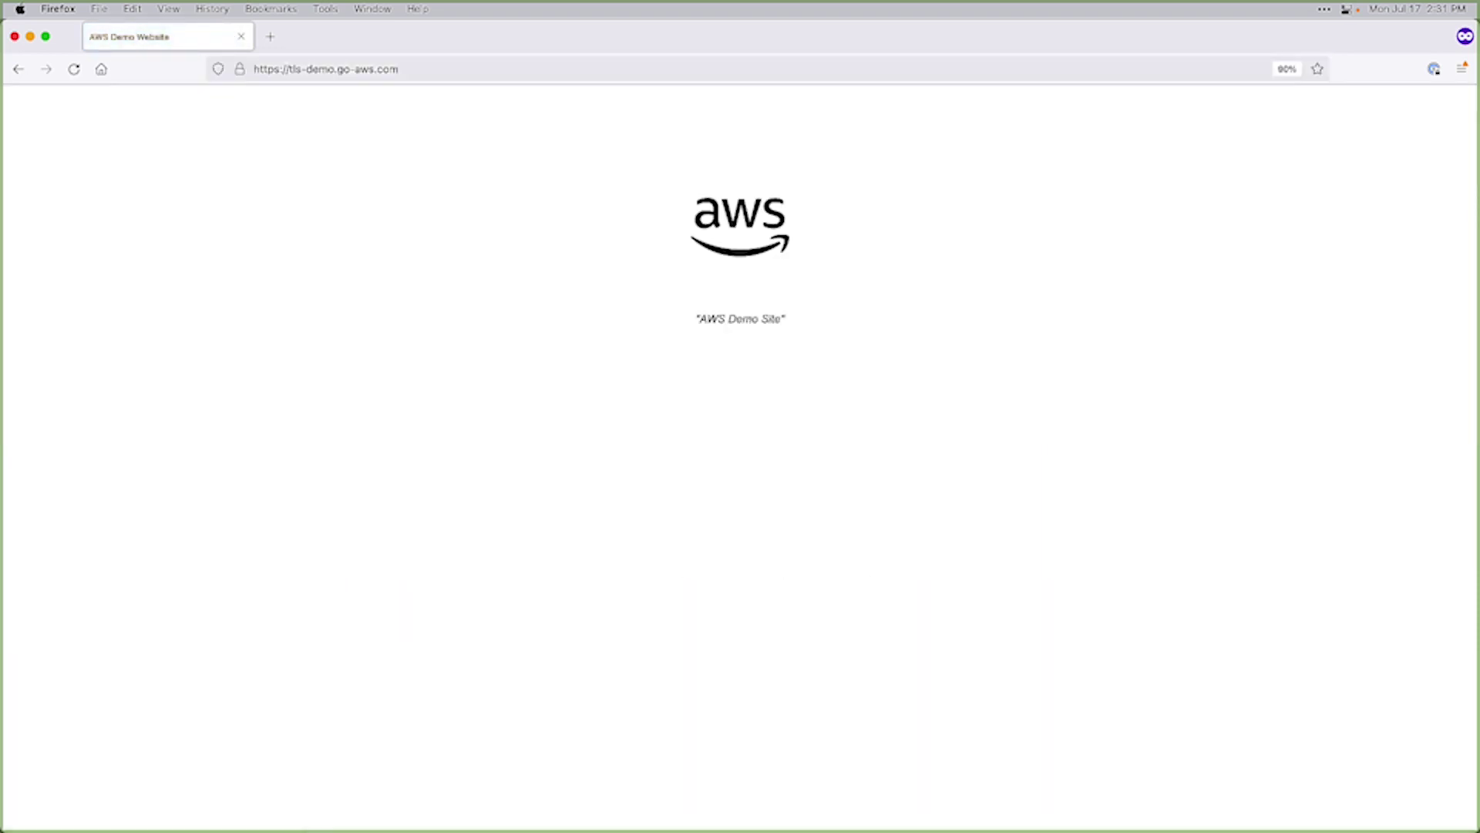
Inspect the connection security details and the TLS certificate of tls-demo.go-aws.com, and close the certificate page
click(240, 70)
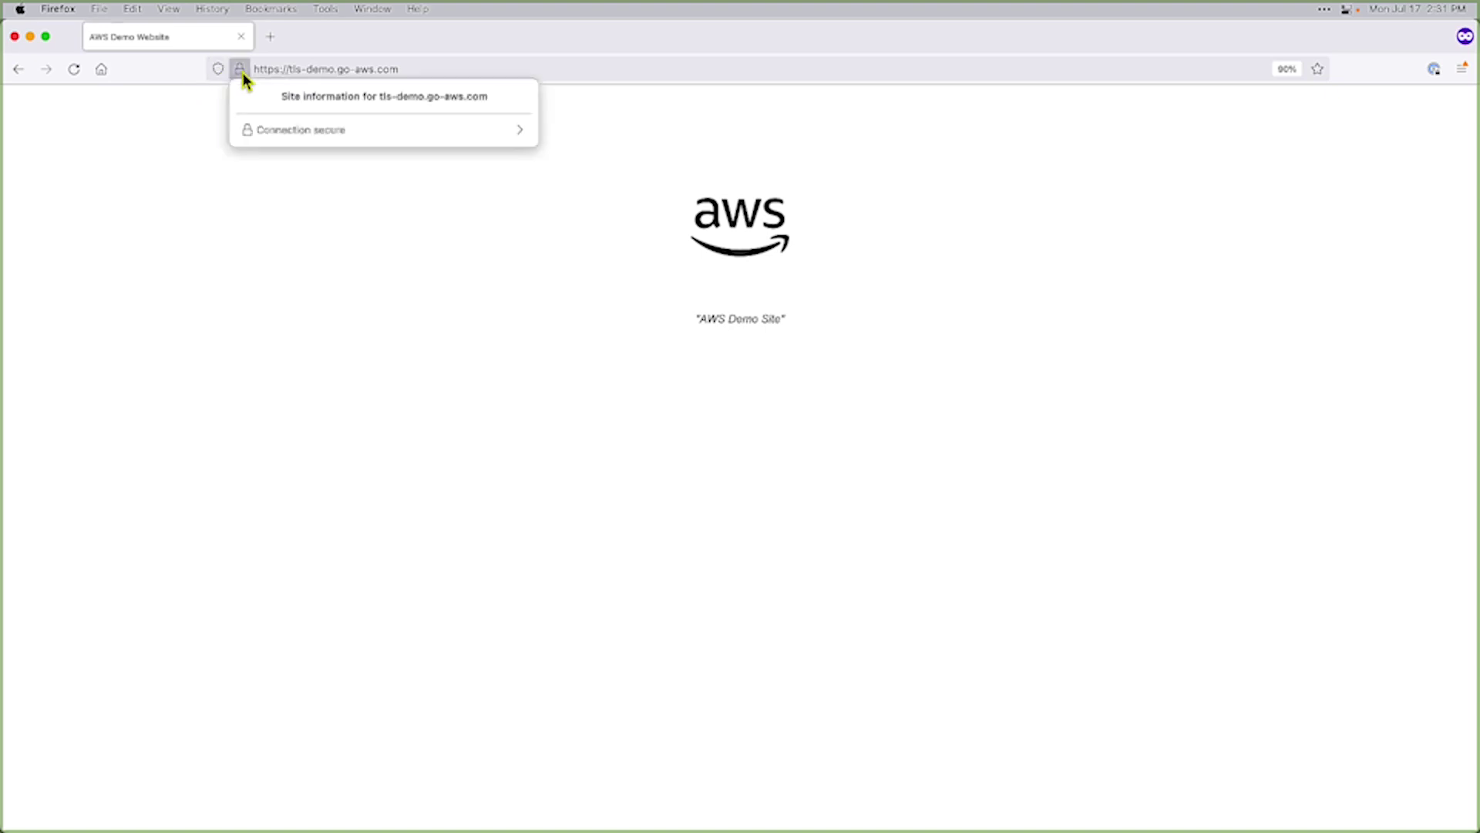
click(353, 140)
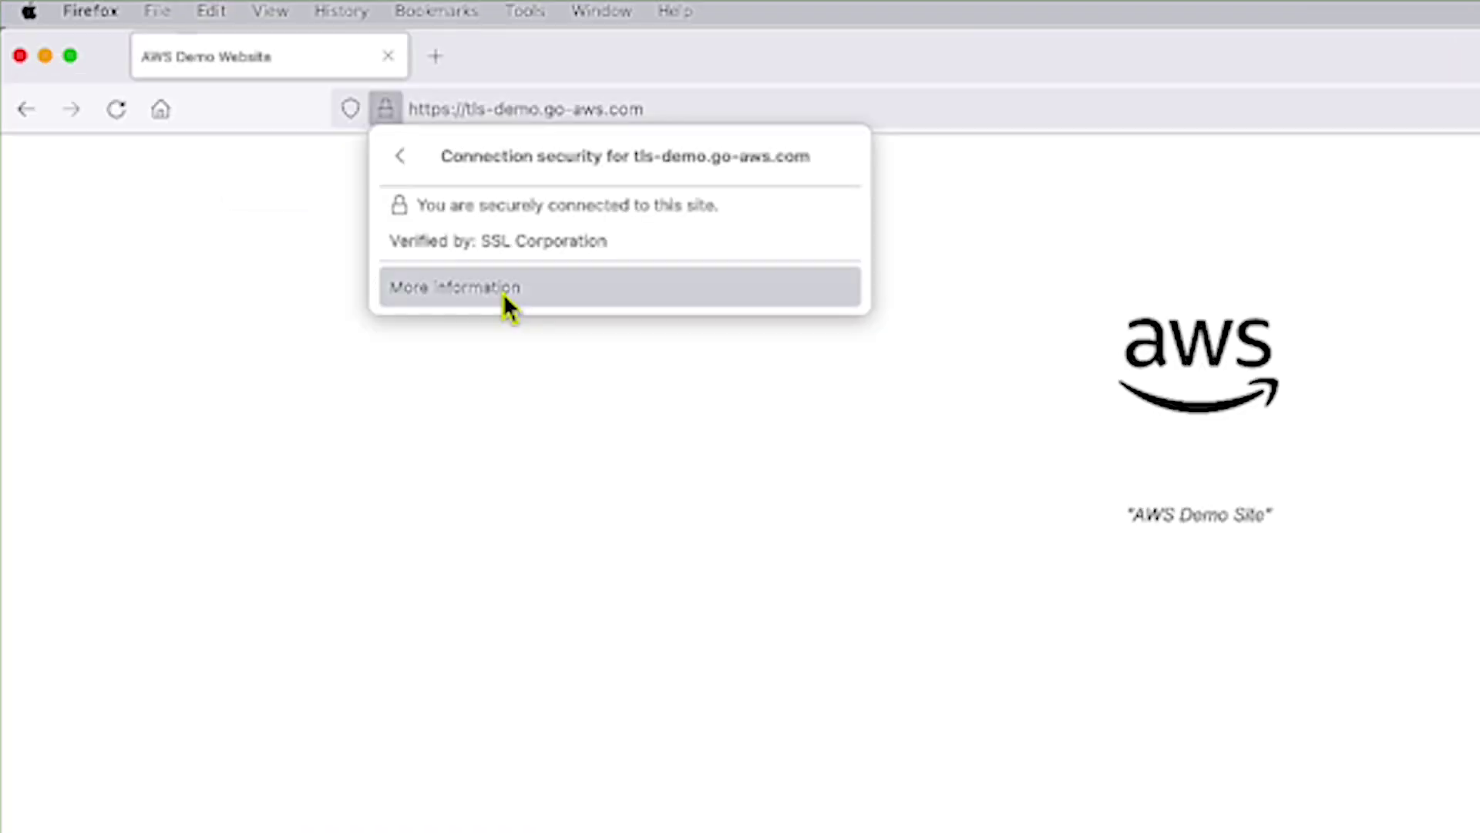
click(505, 296)
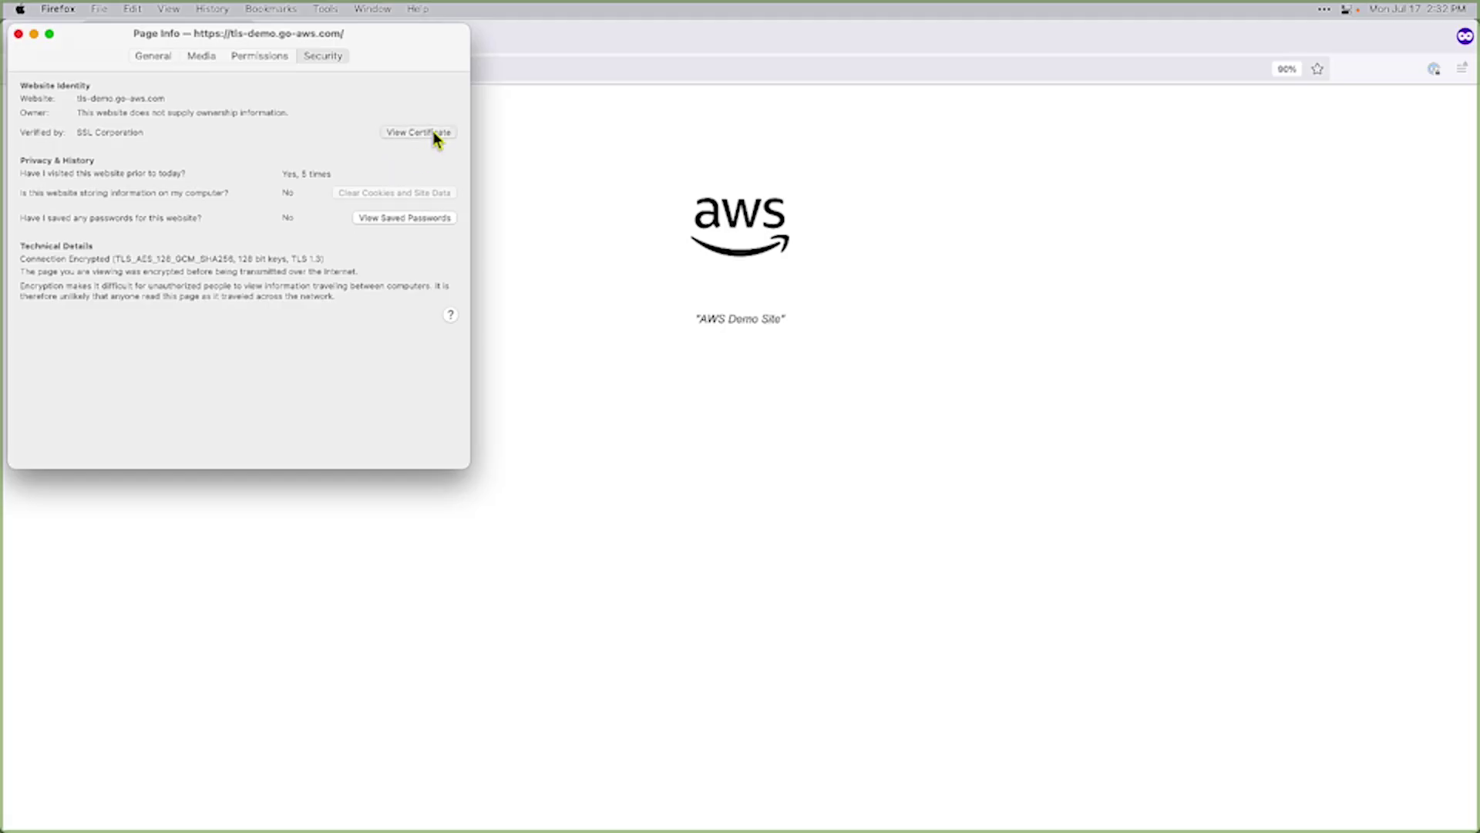
click(676, 211)
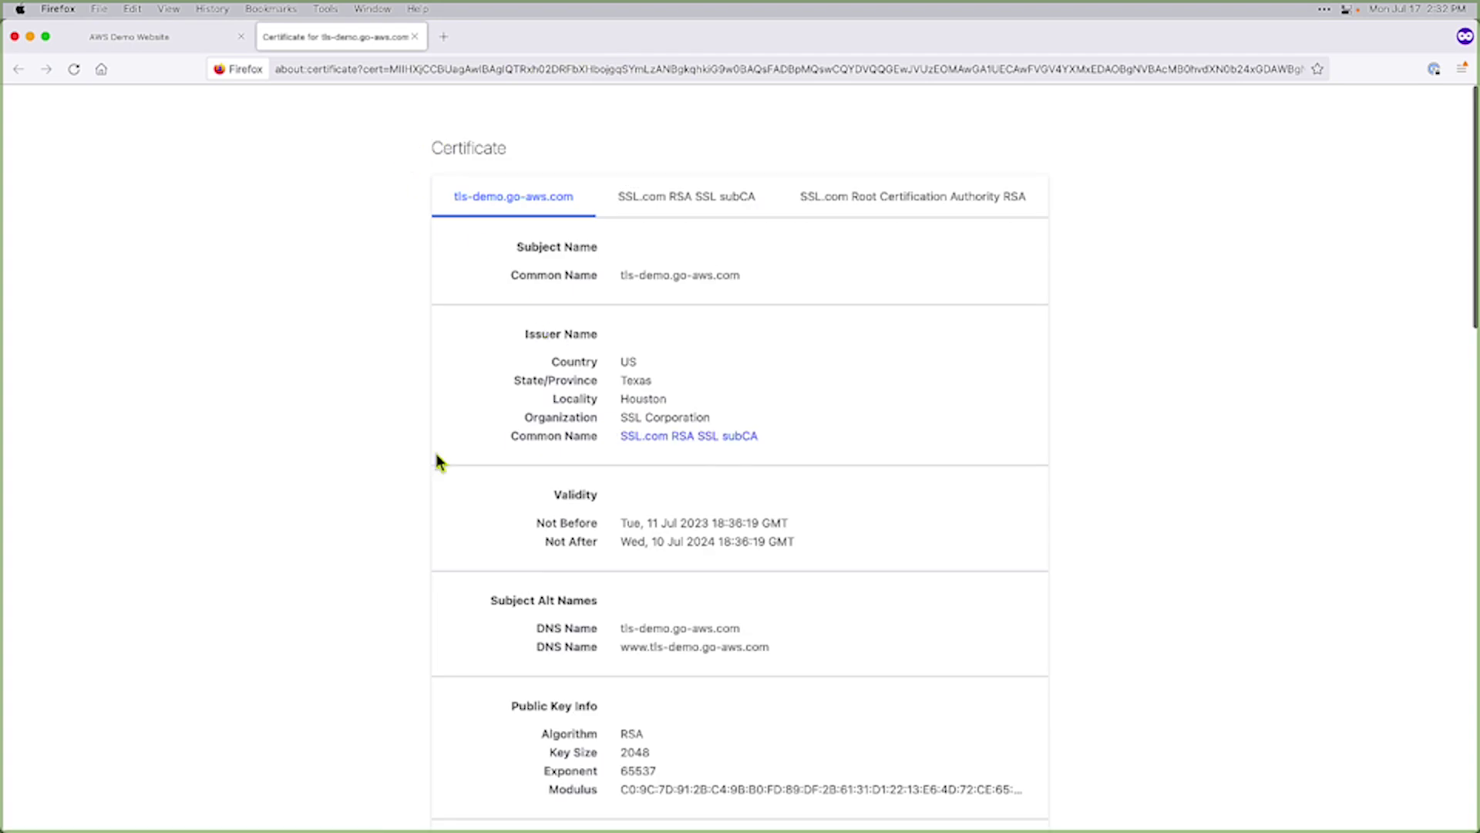
scroll(401, 468, down, 4)
scroll(402, 468, up, 4)
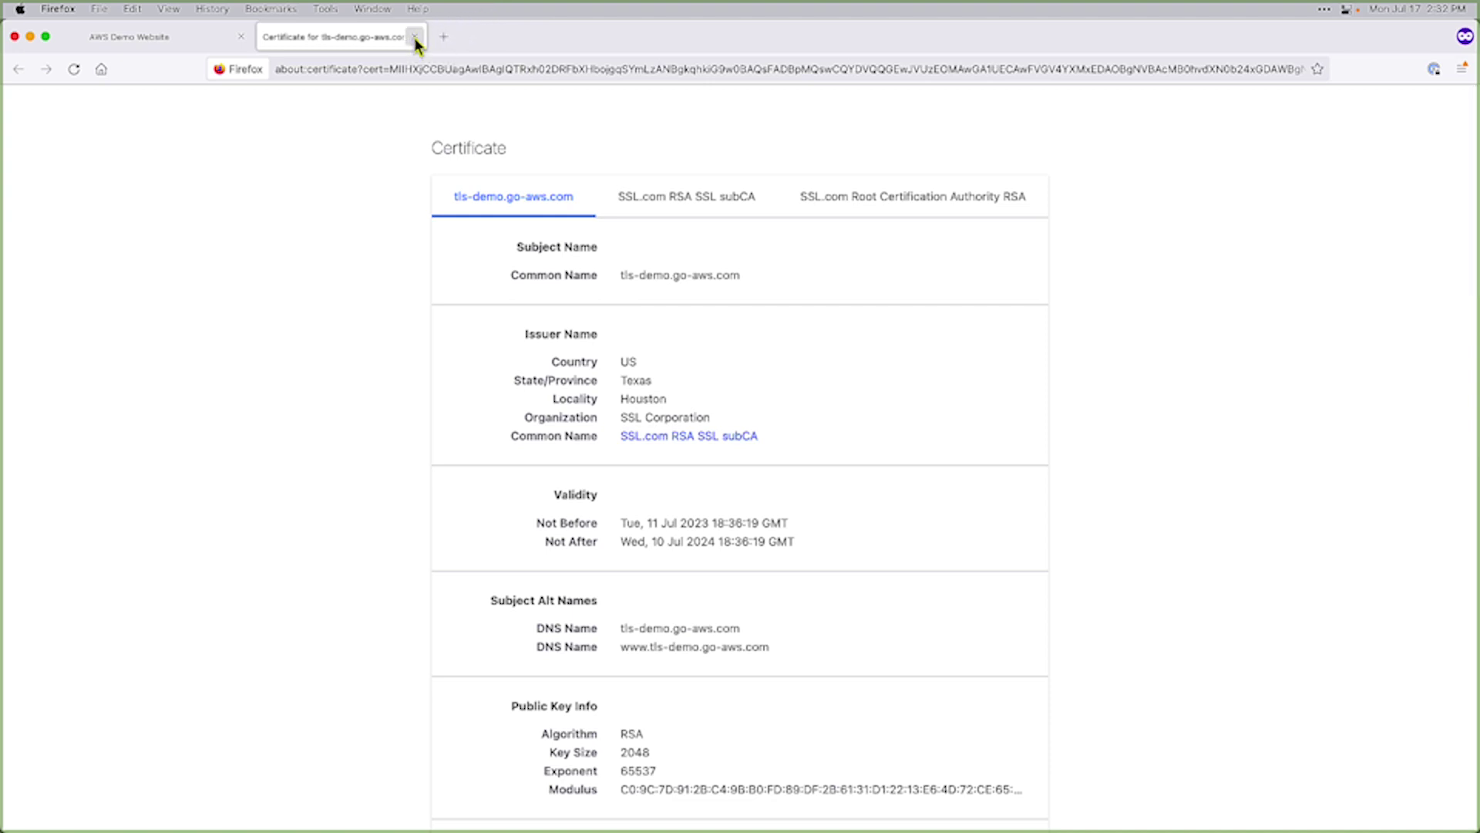
click(414, 37)
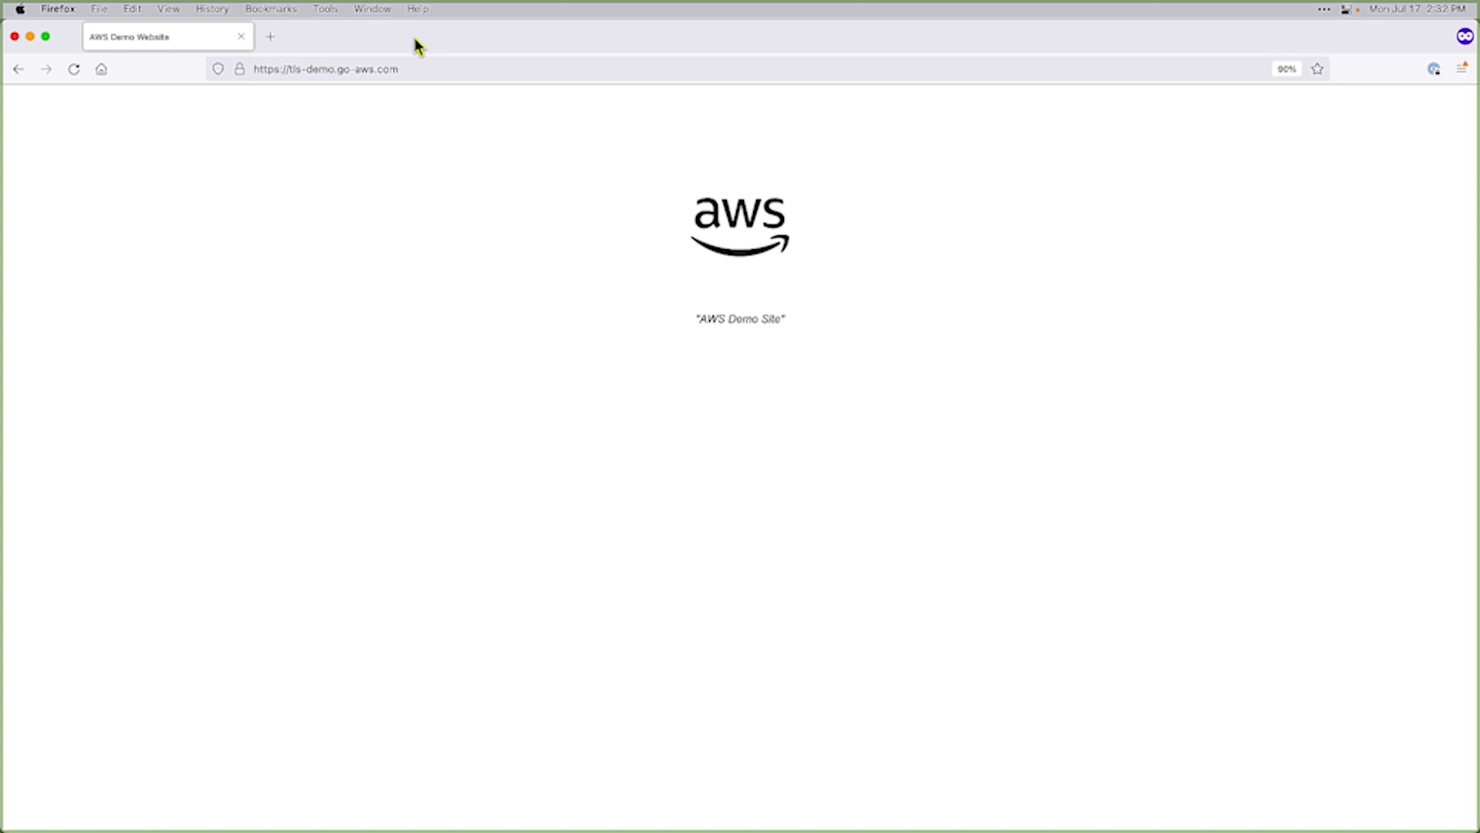
Switch back to the AWS console in Chrome and open the details of the AWSFIREWALLDEMO network firewall
key(super+Tab)
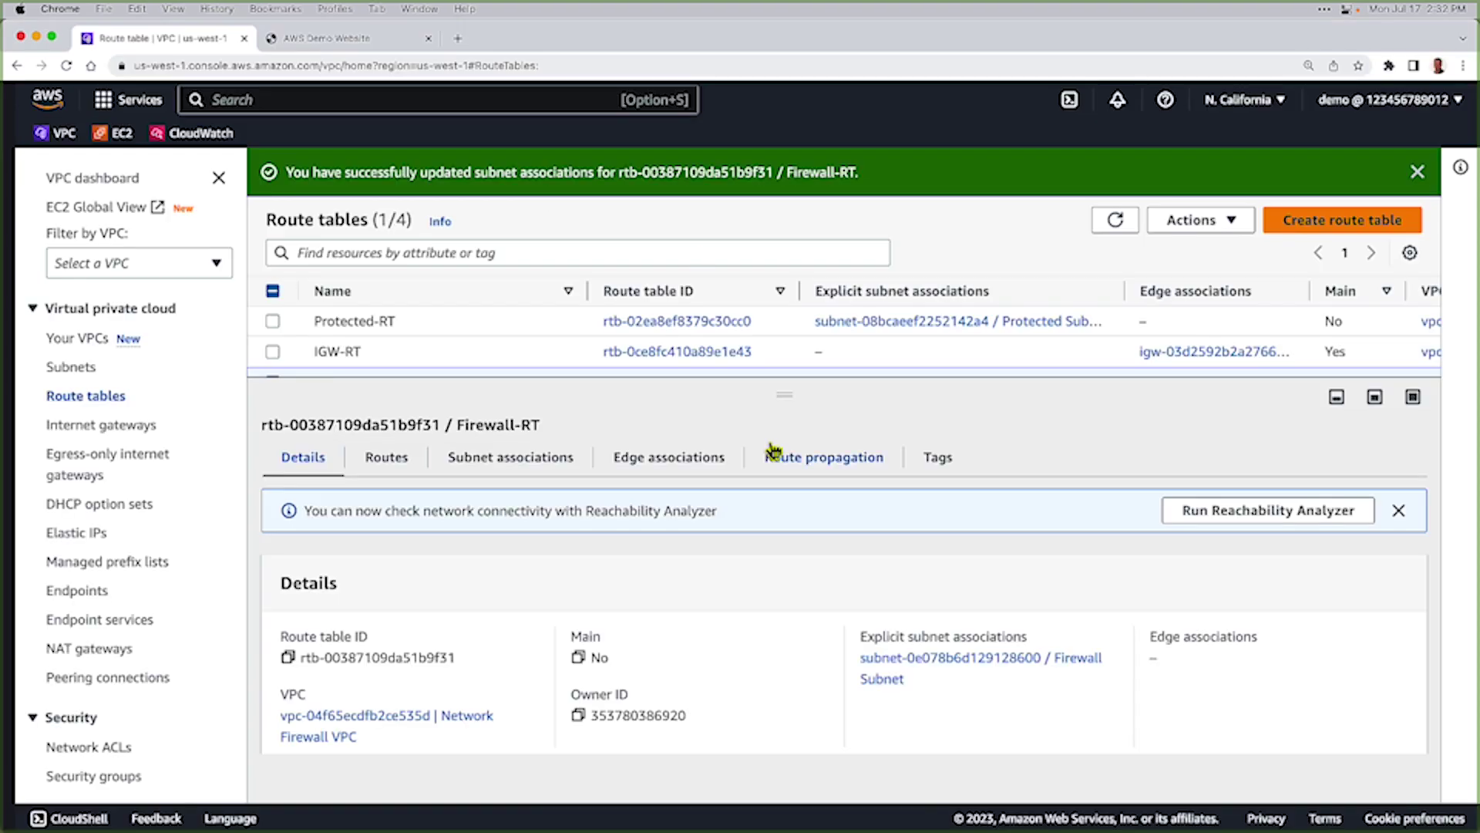
scroll(112, 644, down, 6)
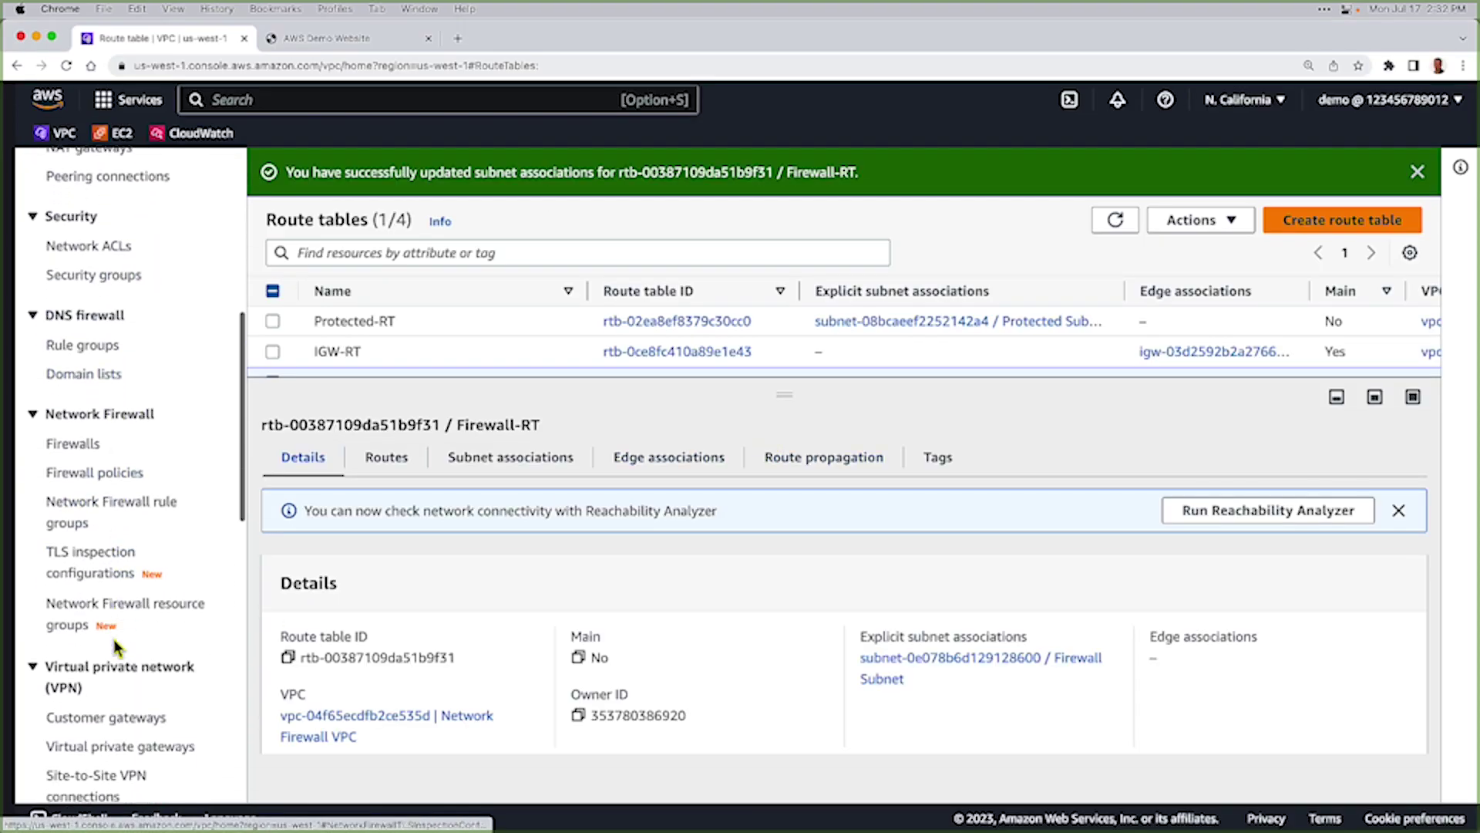
scroll(113, 638, down, 2)
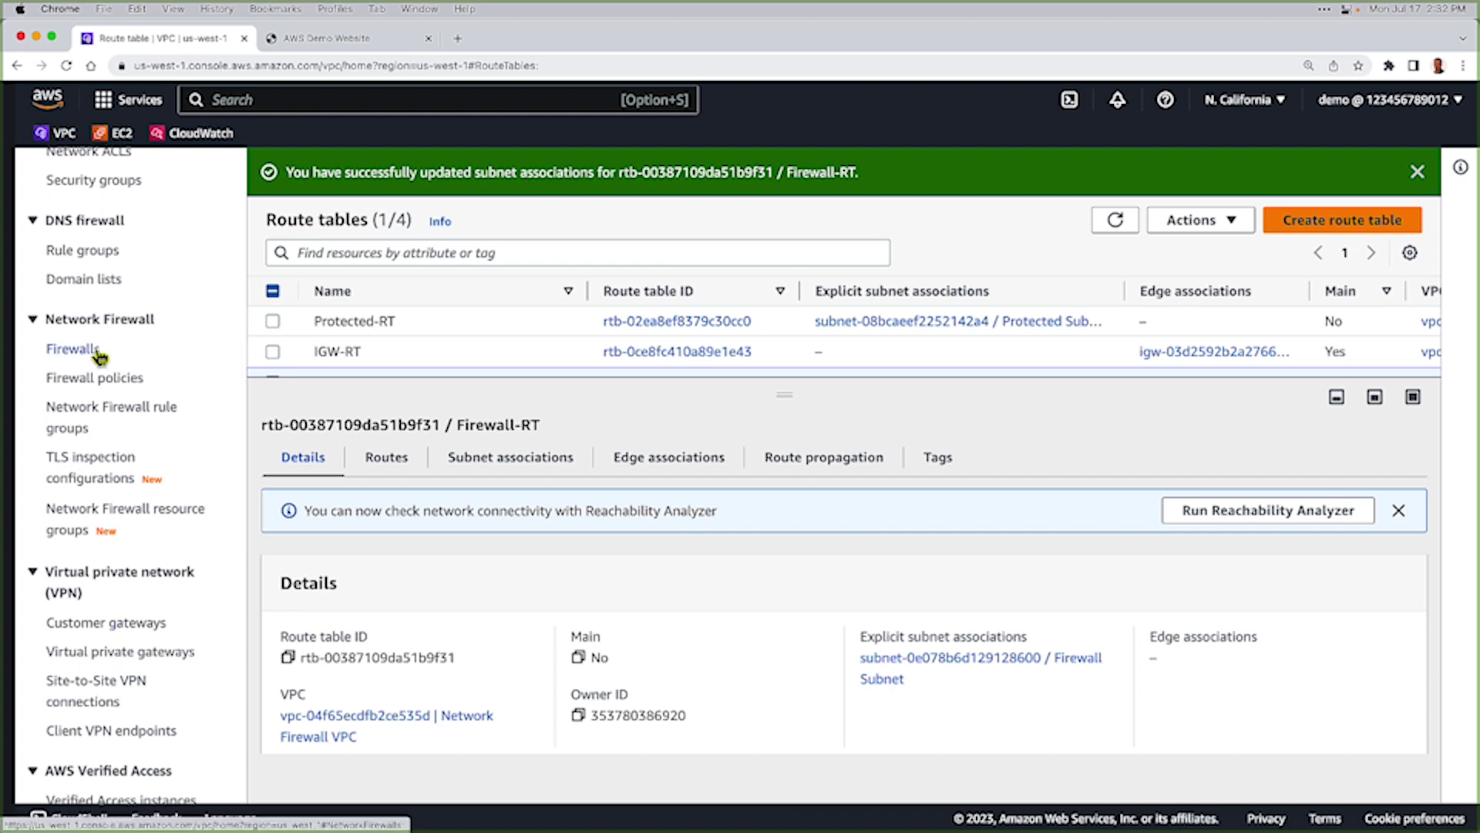
click(97, 353)
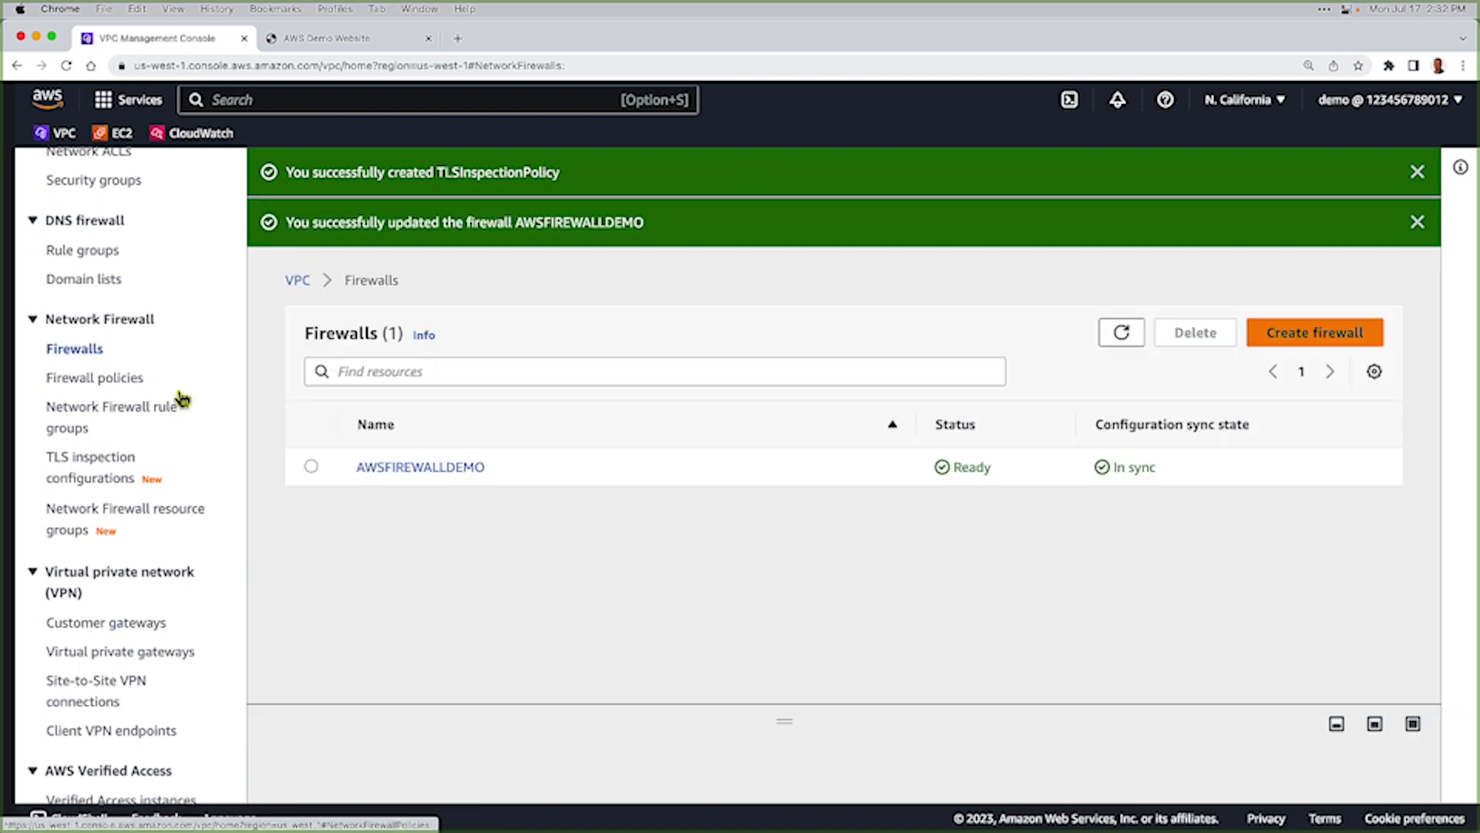
click(433, 468)
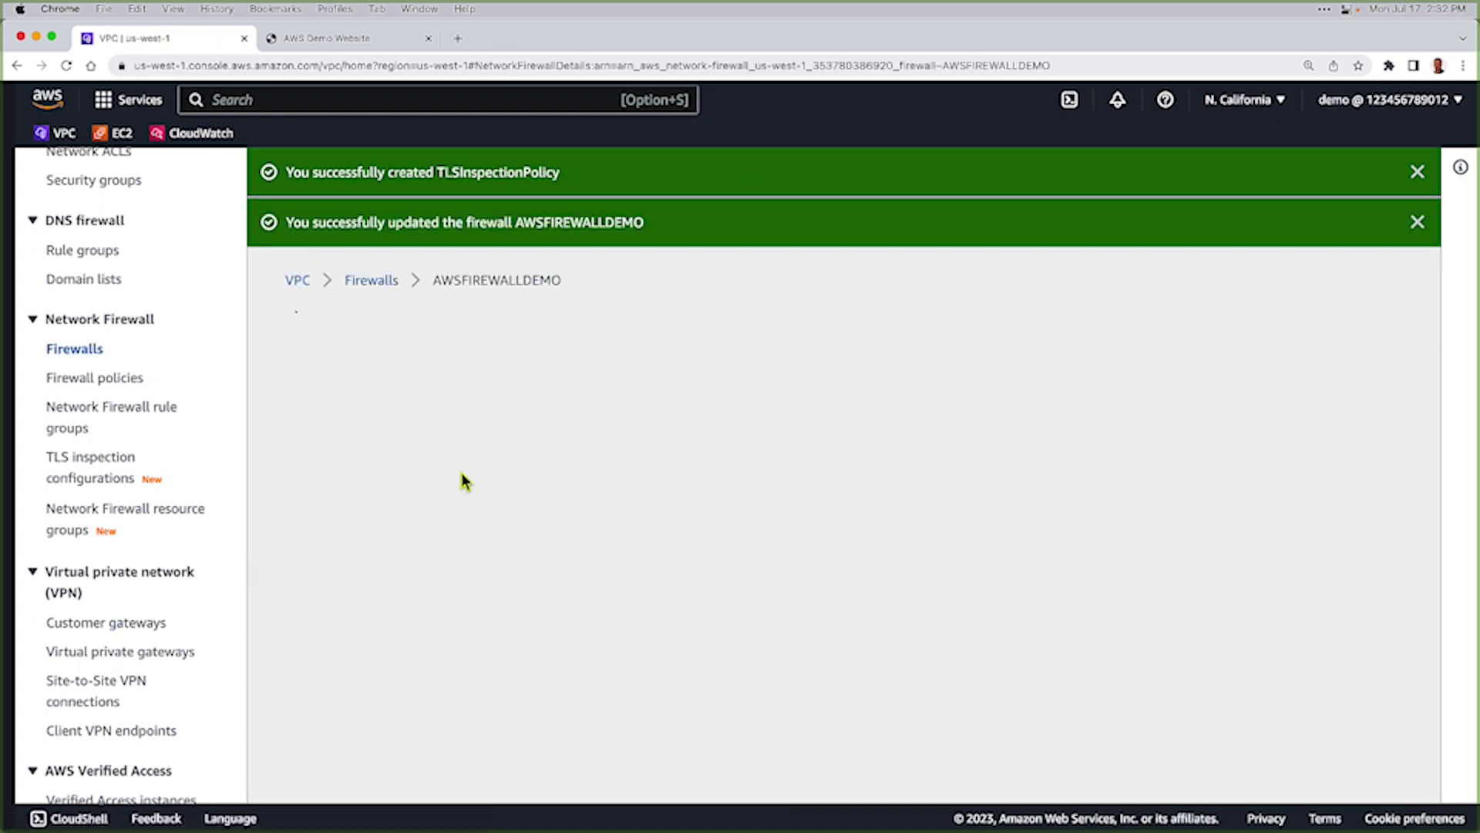
Examine the firewall's monitoring graph of dropped, passed and received packets at its most recent peak
scroll(773, 512, down, 1)
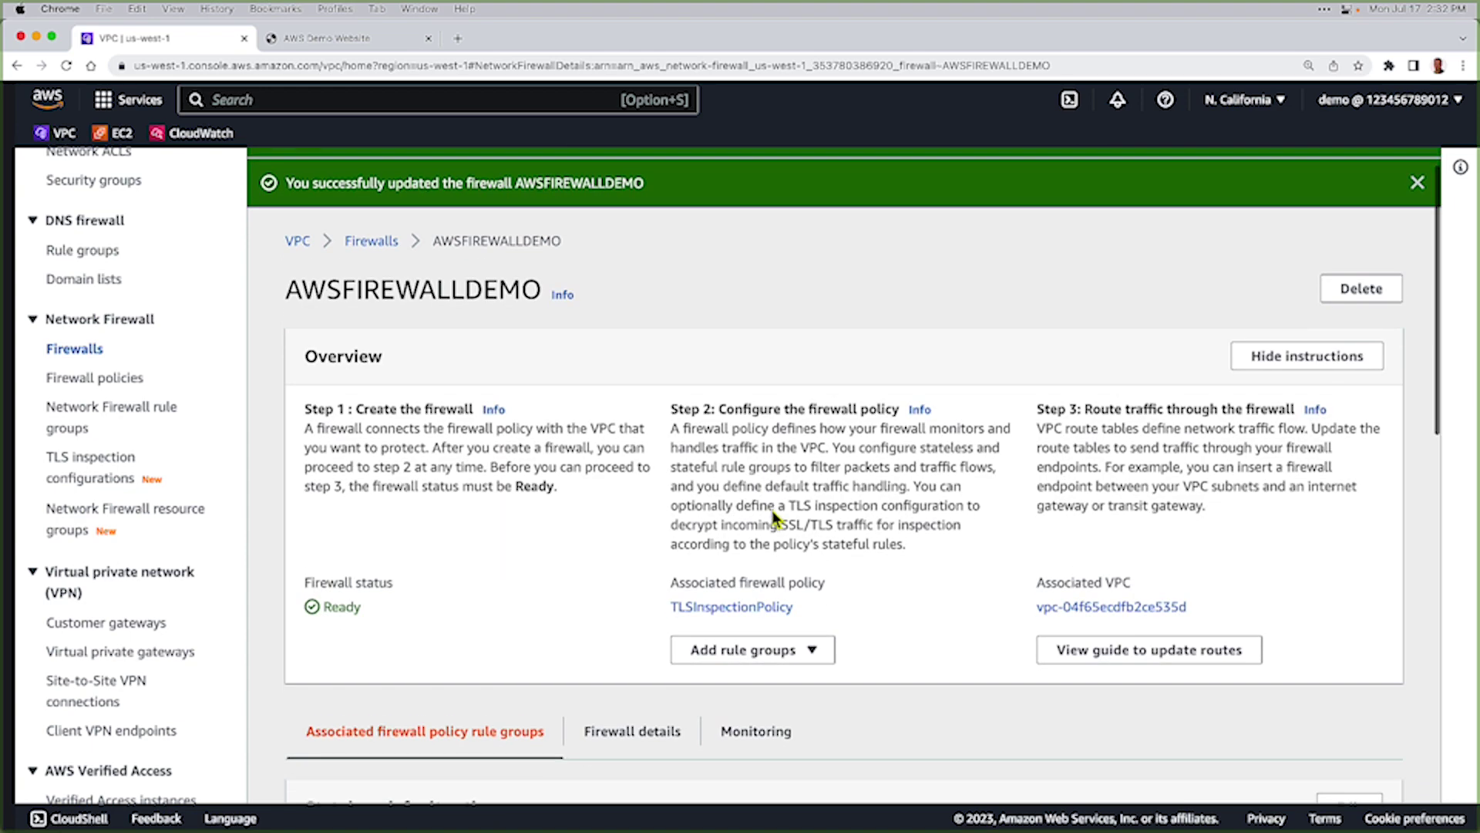
scroll(773, 517, down, 6)
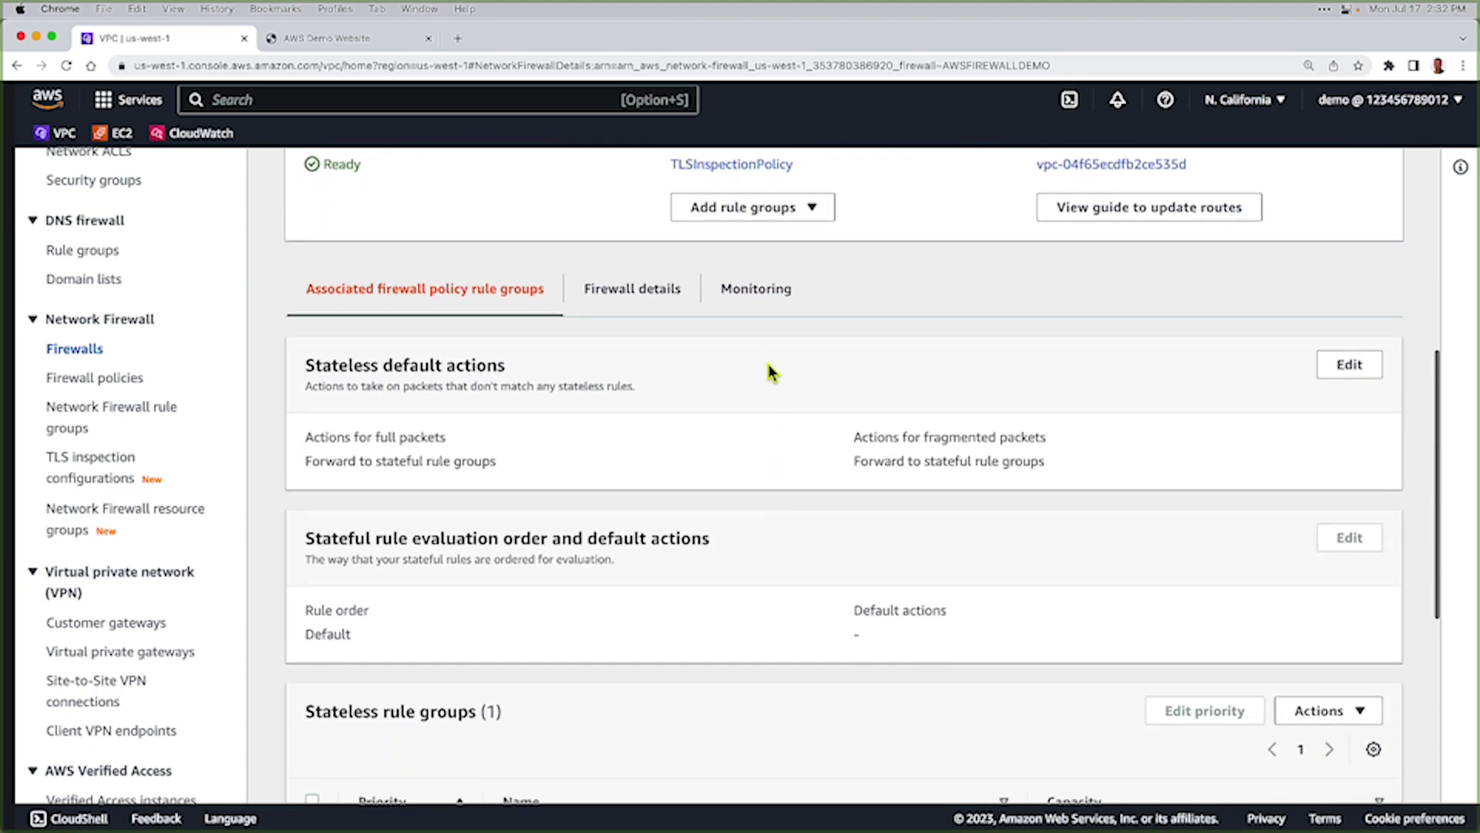
click(761, 307)
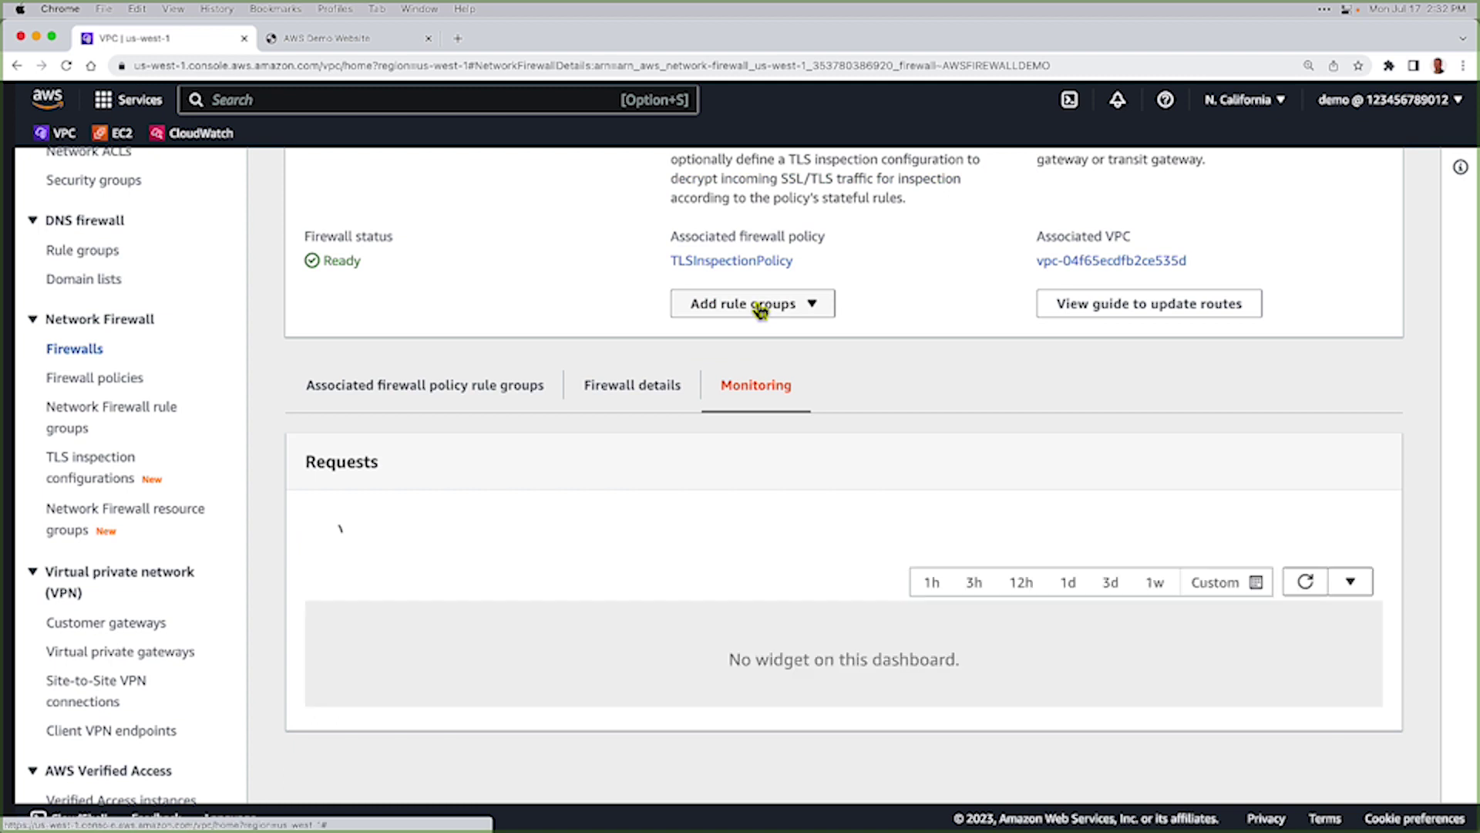
scroll(793, 381, down, 4)
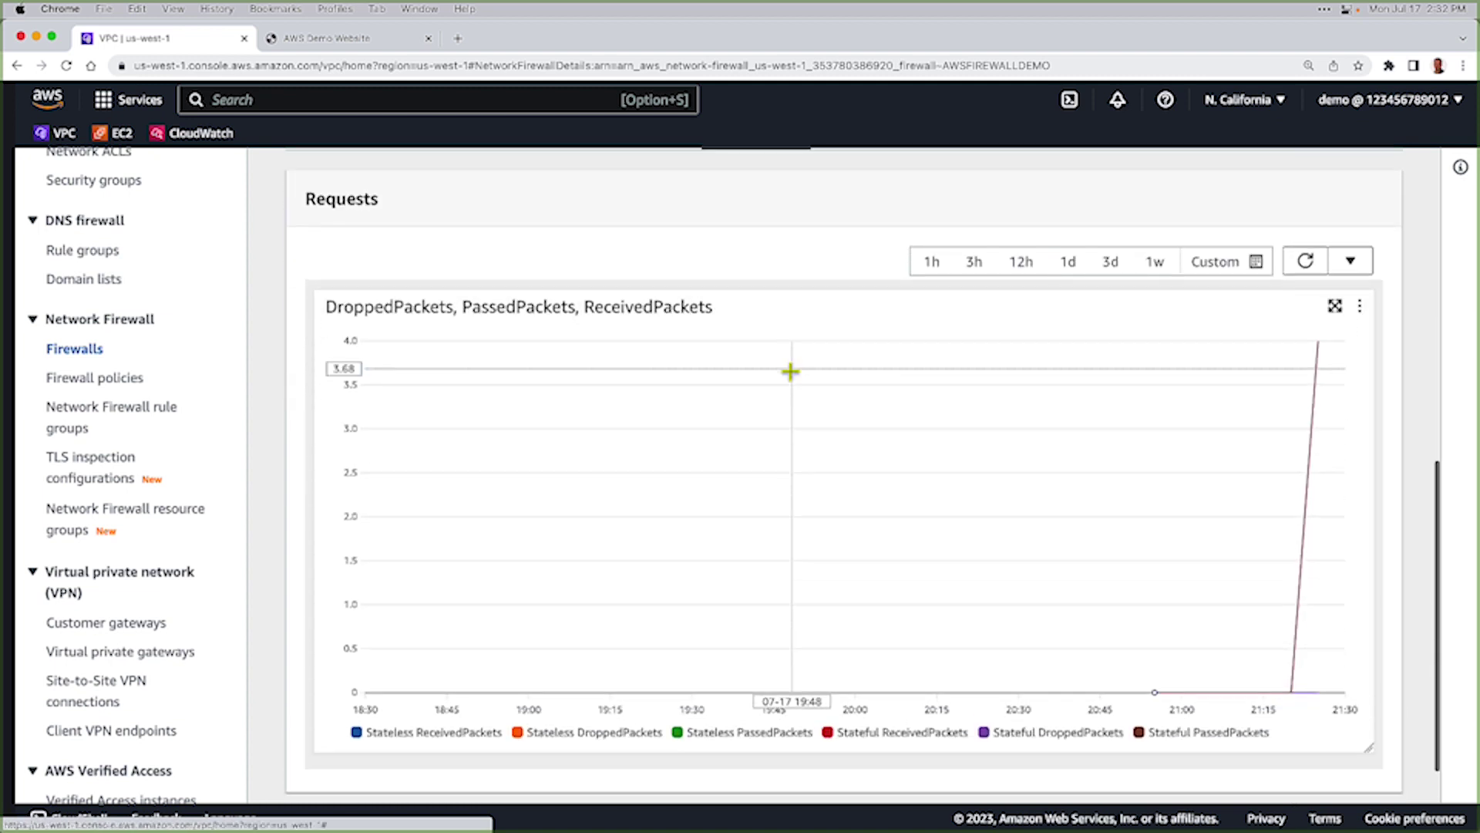
mouse_move(1321, 340)
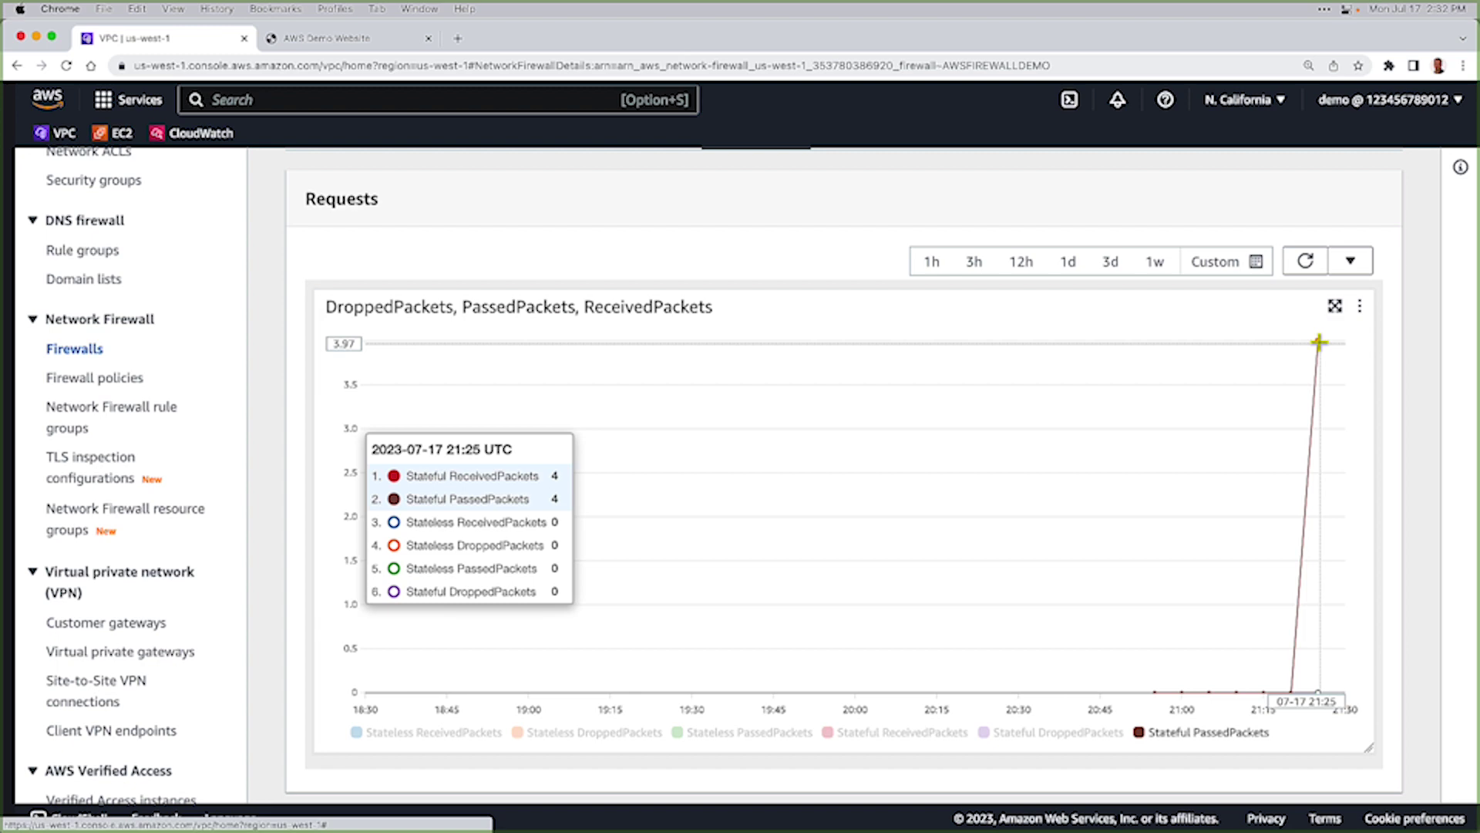